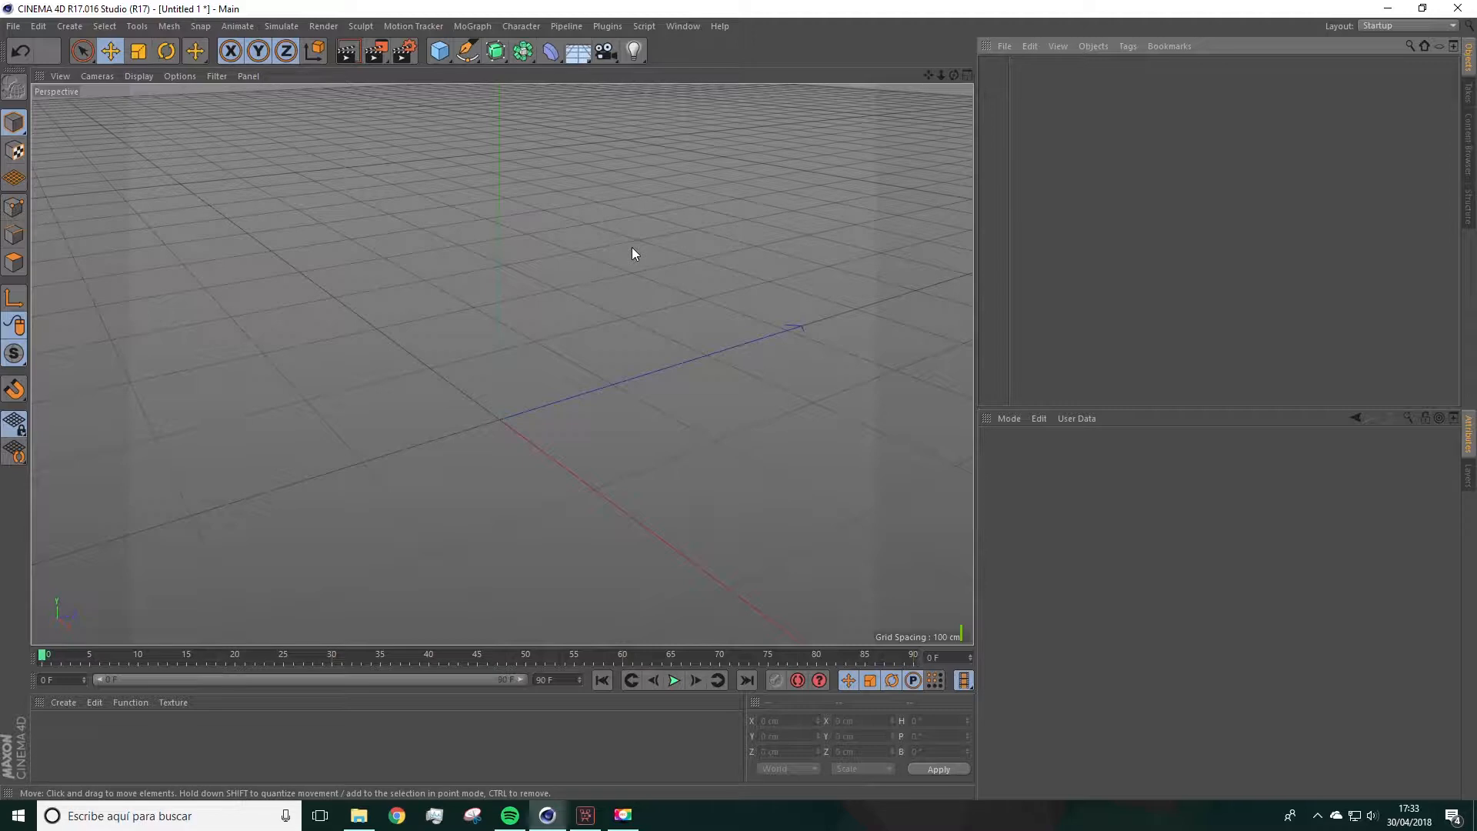
# Step: Add a sphere primitive to the scene
pyautogui.click(439, 53)
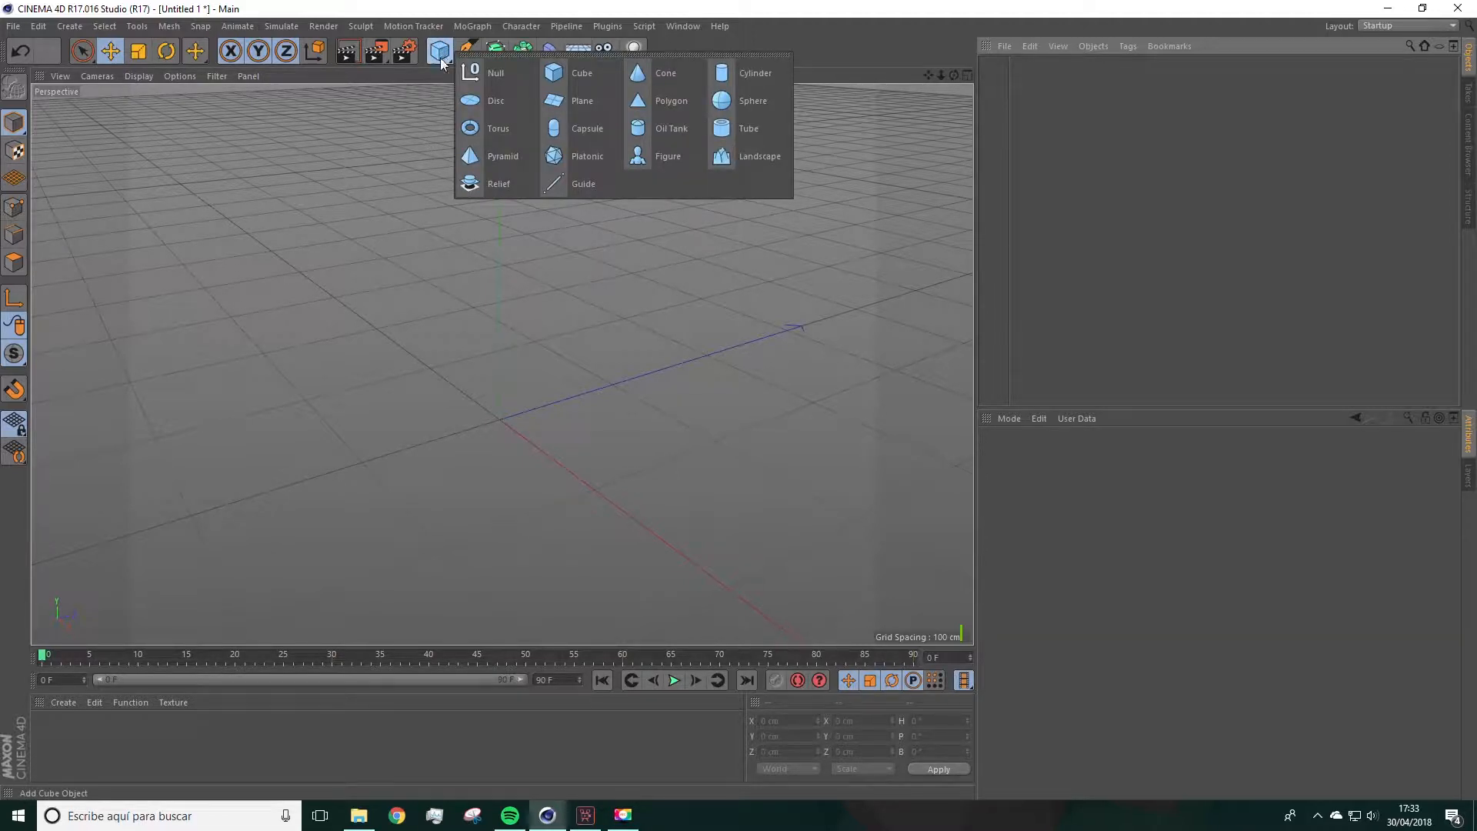
pyautogui.click(739, 101)
pyautogui.scroll(2, 462, 525)
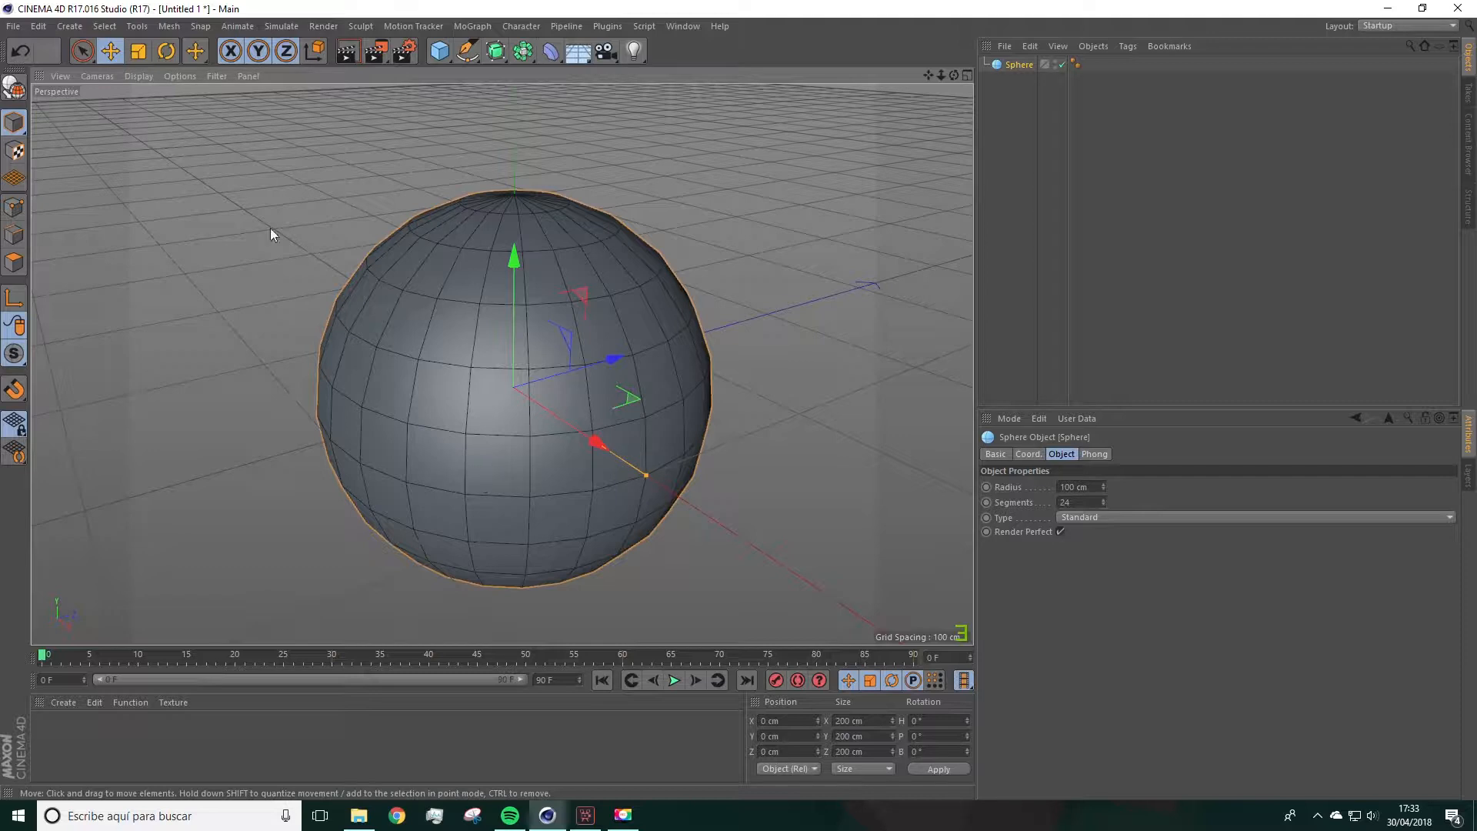
# Step: Set the perspective view's display mode to Gouraud Shading (Lines)
pyautogui.click(138, 76)
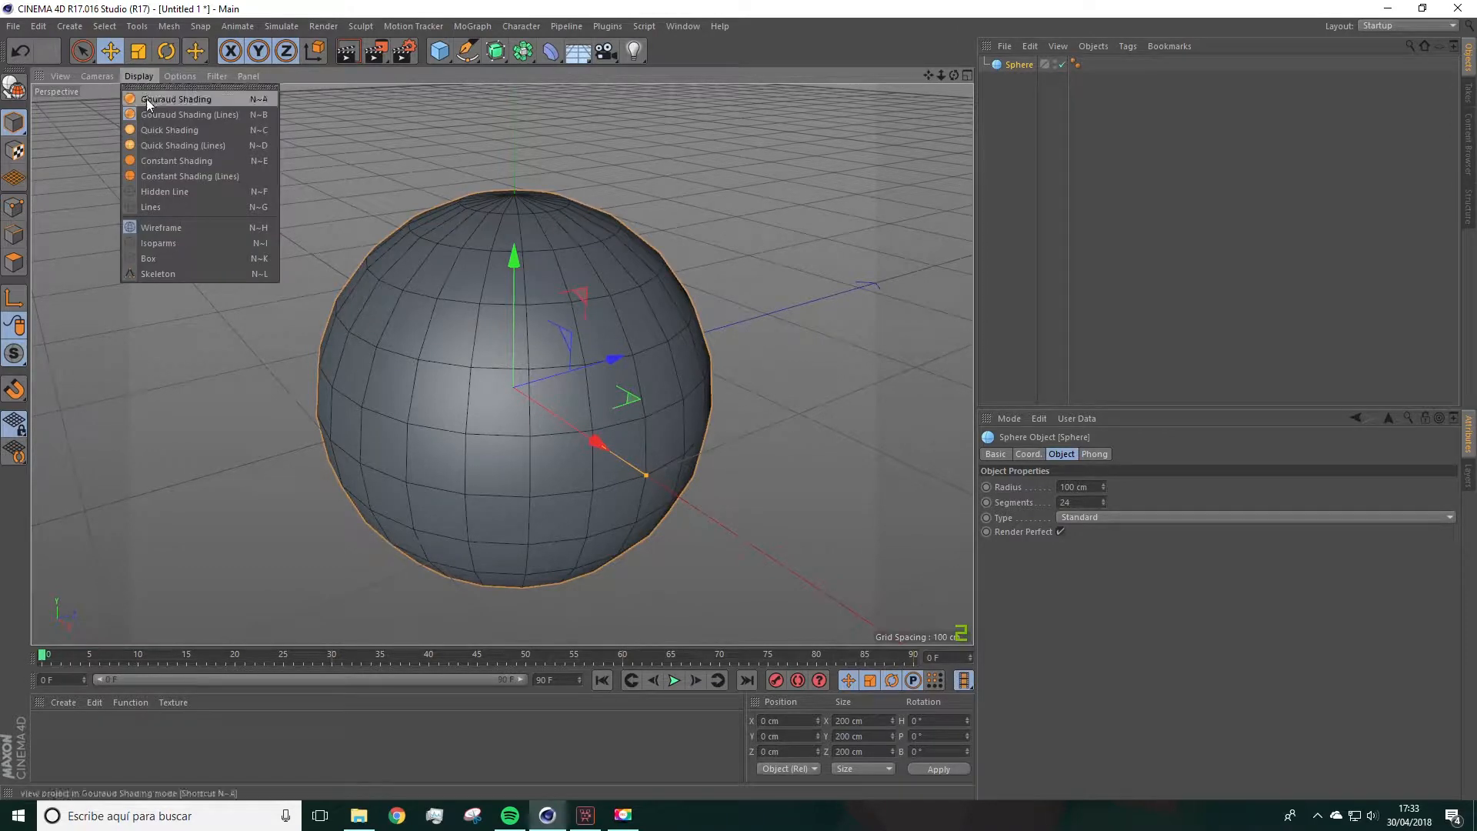
pyautogui.click(186, 114)
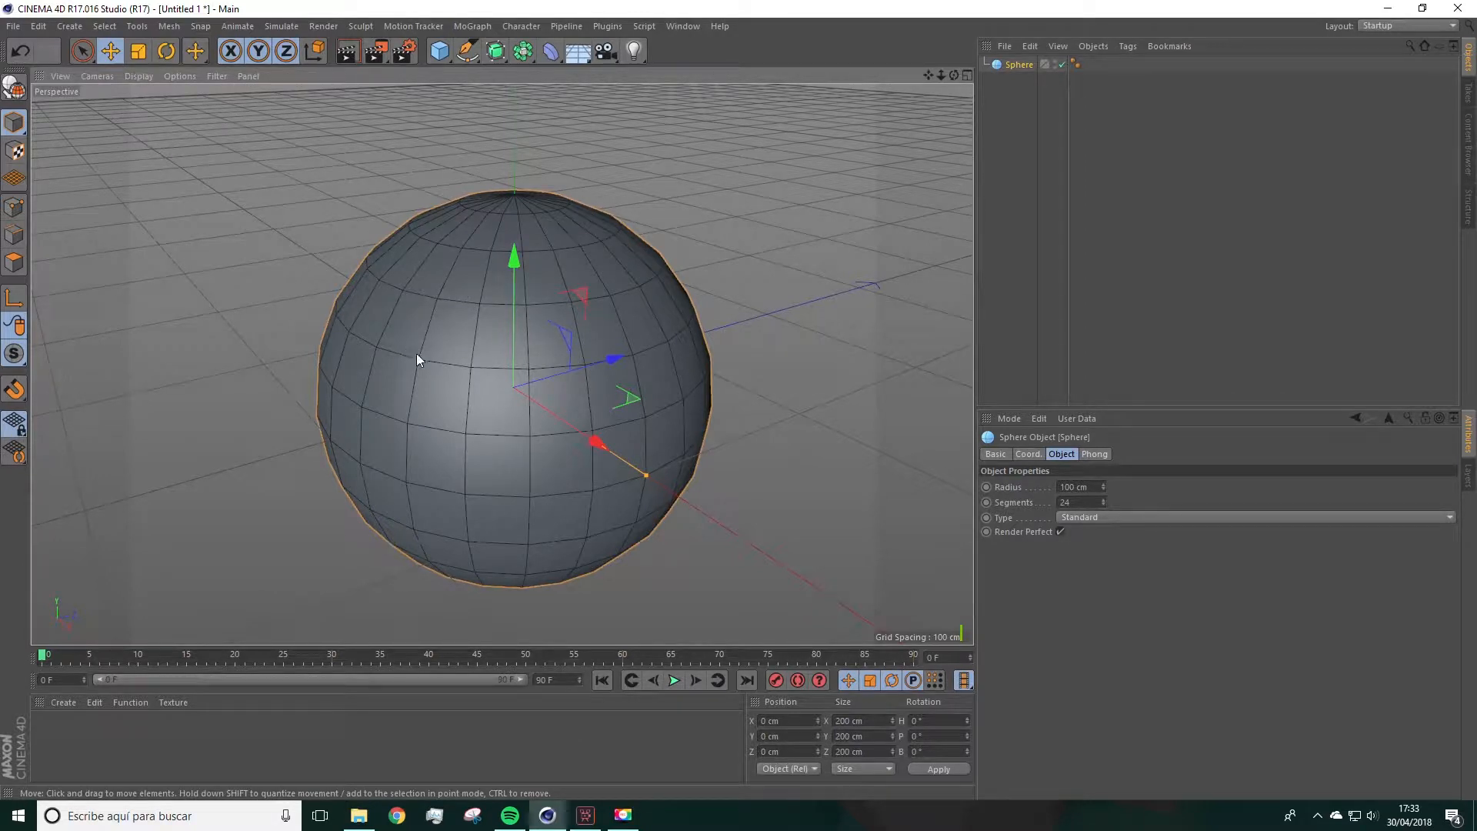
pyautogui.keyDown('alt'); pyautogui.moveTo(773, 473); pyautogui.dragTo(750, 431); pyautogui.keyUp('alt')
pyautogui.keyDown('alt'); pyautogui.moveTo(735, 439); pyautogui.dragTo(662, 413, button='middle'); pyautogui.keyUp('alt')
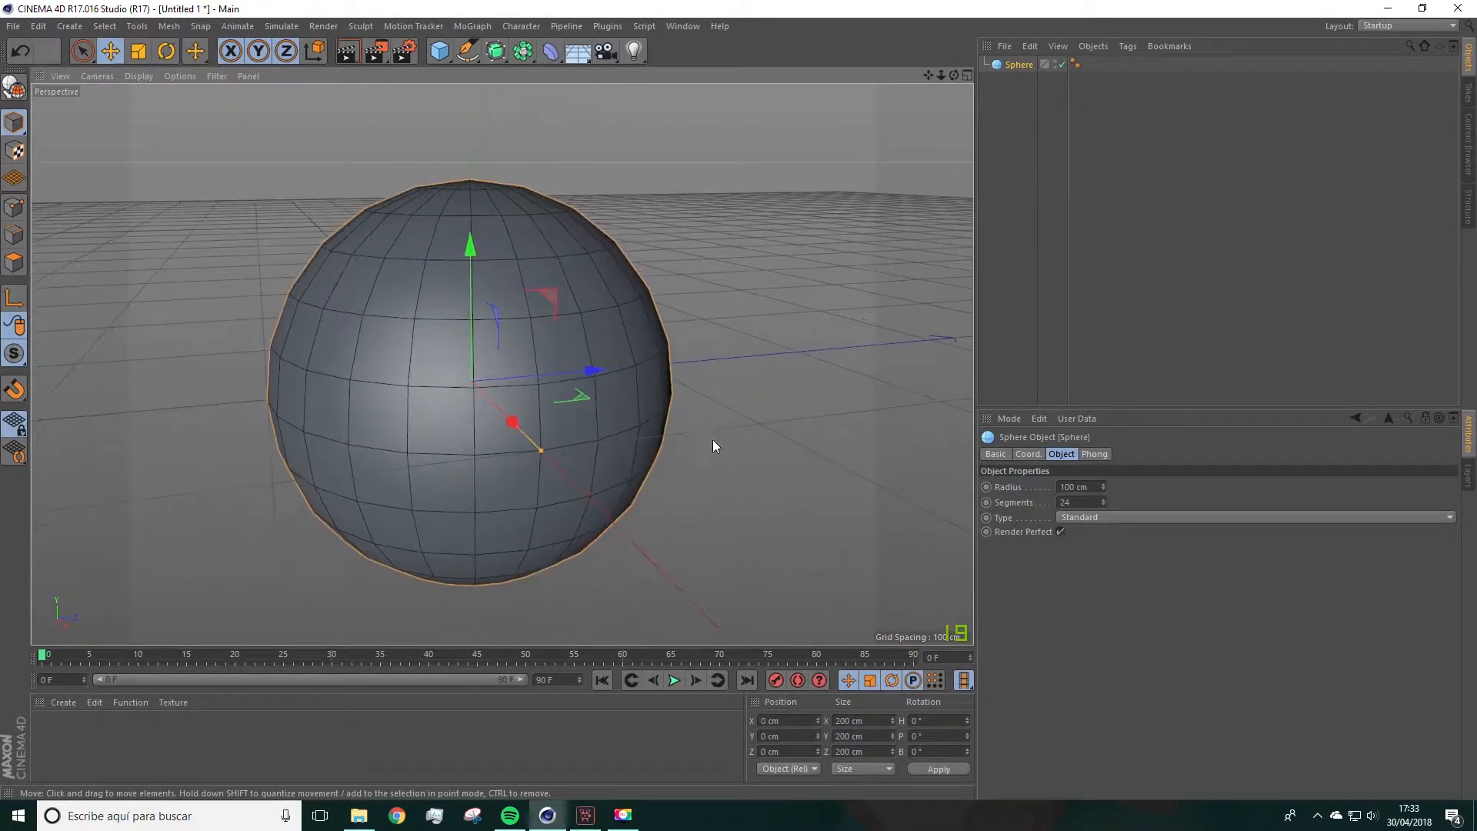
pyautogui.keyDown('alt'); pyautogui.moveTo(712, 440); pyautogui.dragTo(750, 492); pyautogui.keyUp('alt')
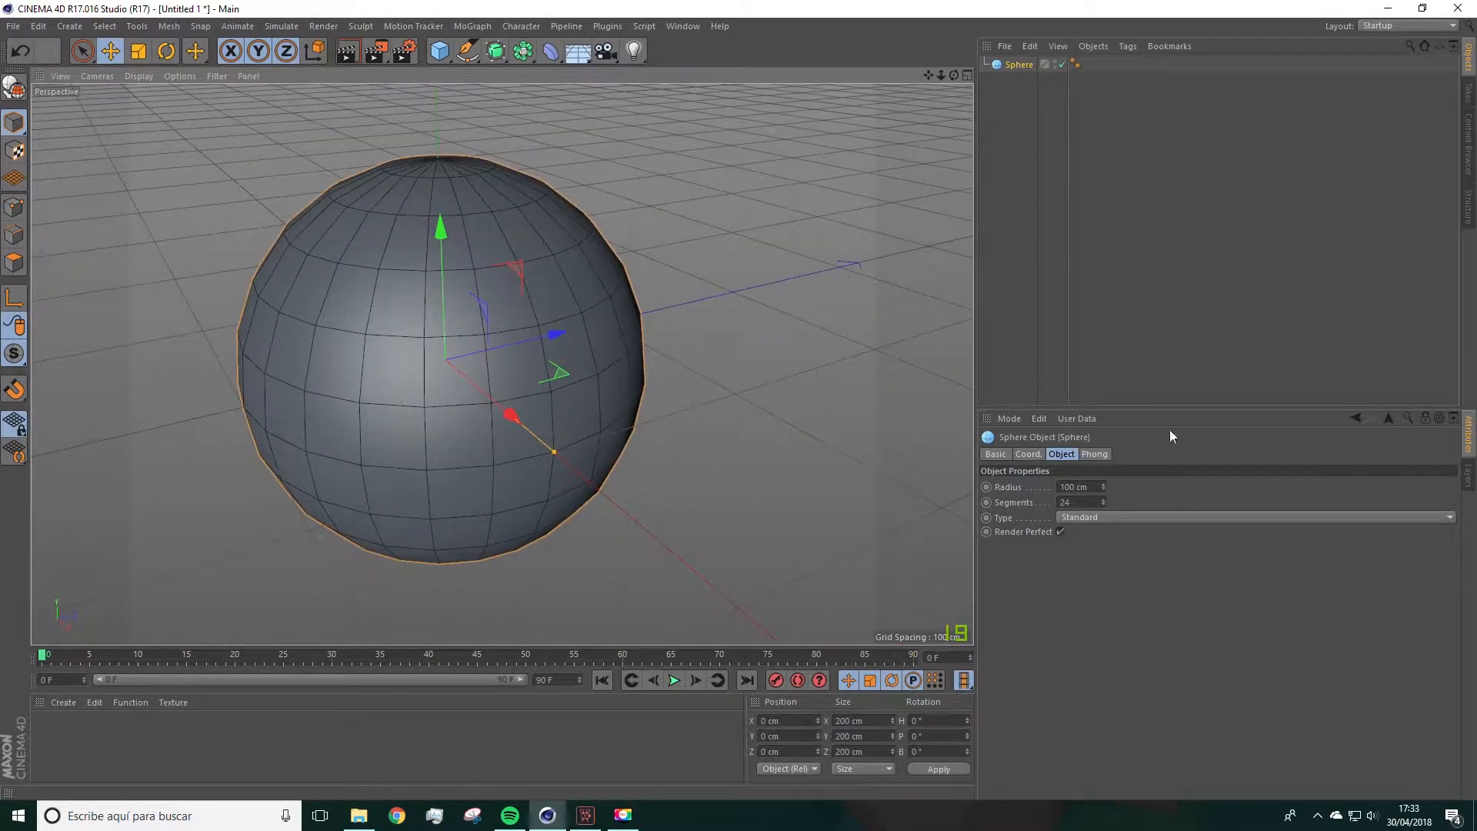
# Step: Try the Icosahedron and Hexahedron types on the sphere
pyautogui.click(1068, 516)
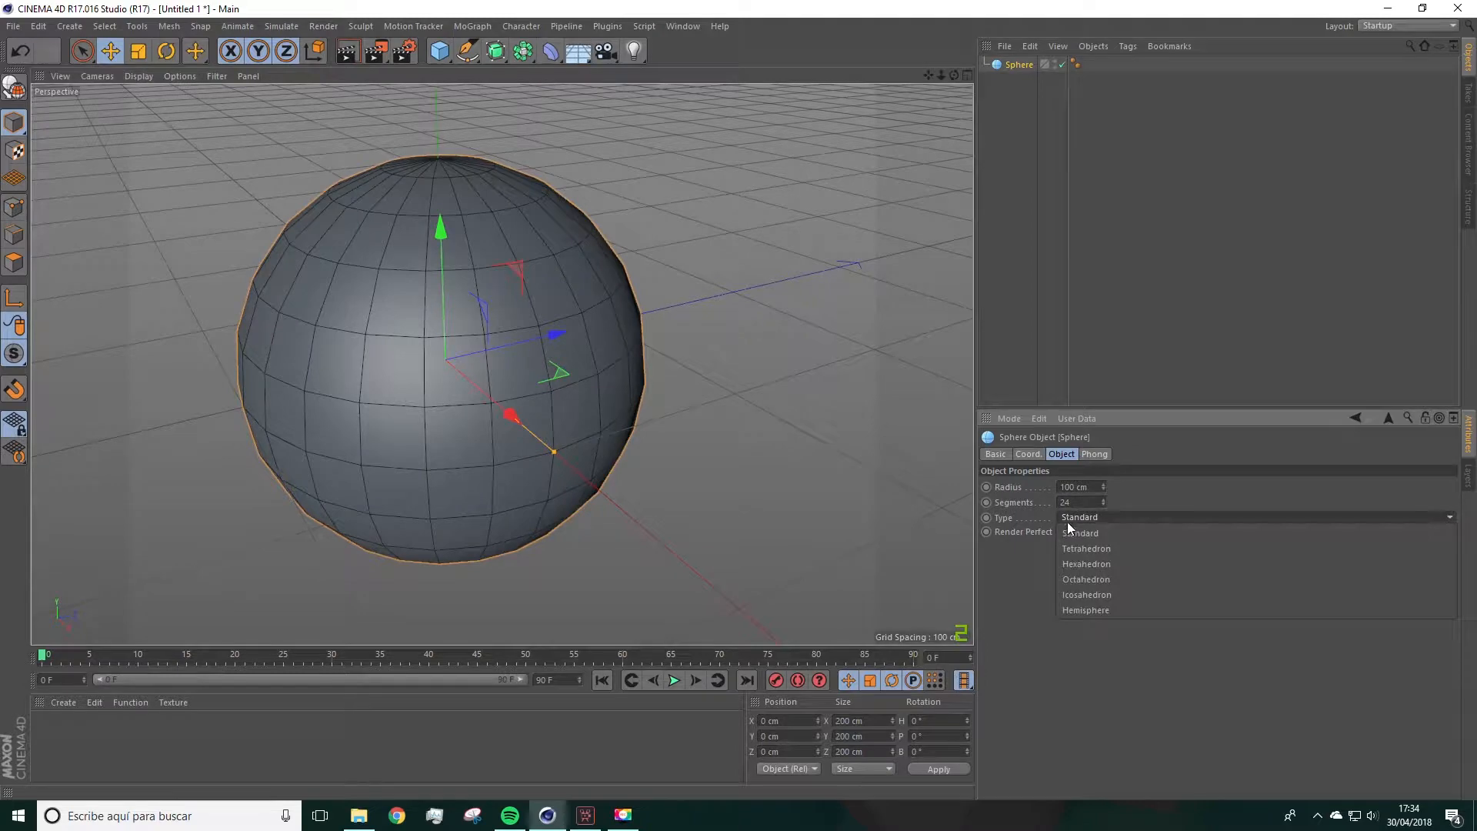
pyautogui.click(1086, 593)
pyautogui.scroll(5, 657, 413)
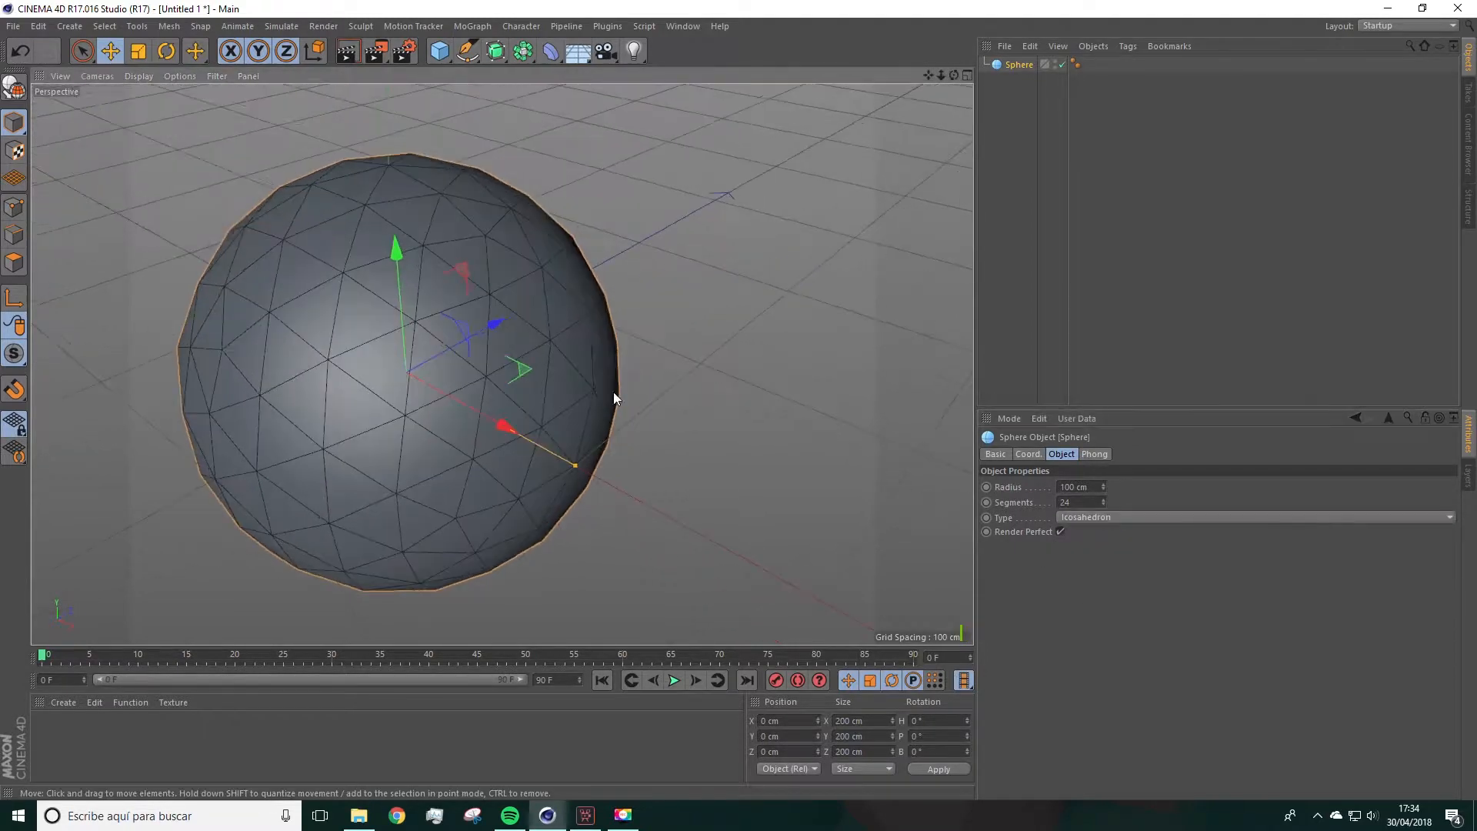
pyautogui.scroll(-4, 359, 399)
pyautogui.keyDown('alt'); pyautogui.moveTo(381, 387); pyautogui.dragTo(422, 372); pyautogui.keyUp('alt')
pyautogui.scroll(-3, 449, 382)
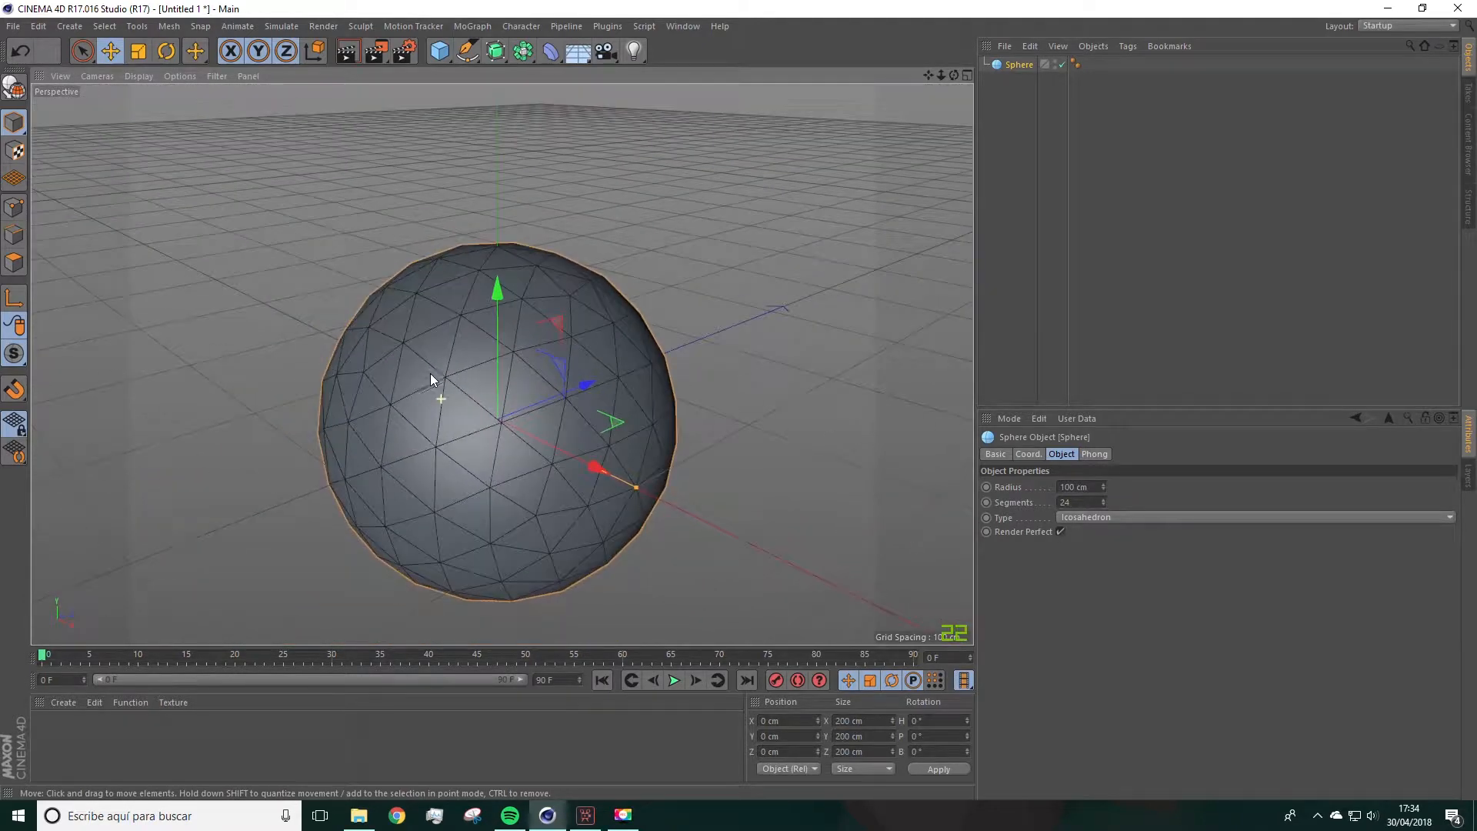
pyautogui.click(1077, 516)
pyautogui.click(1078, 557)
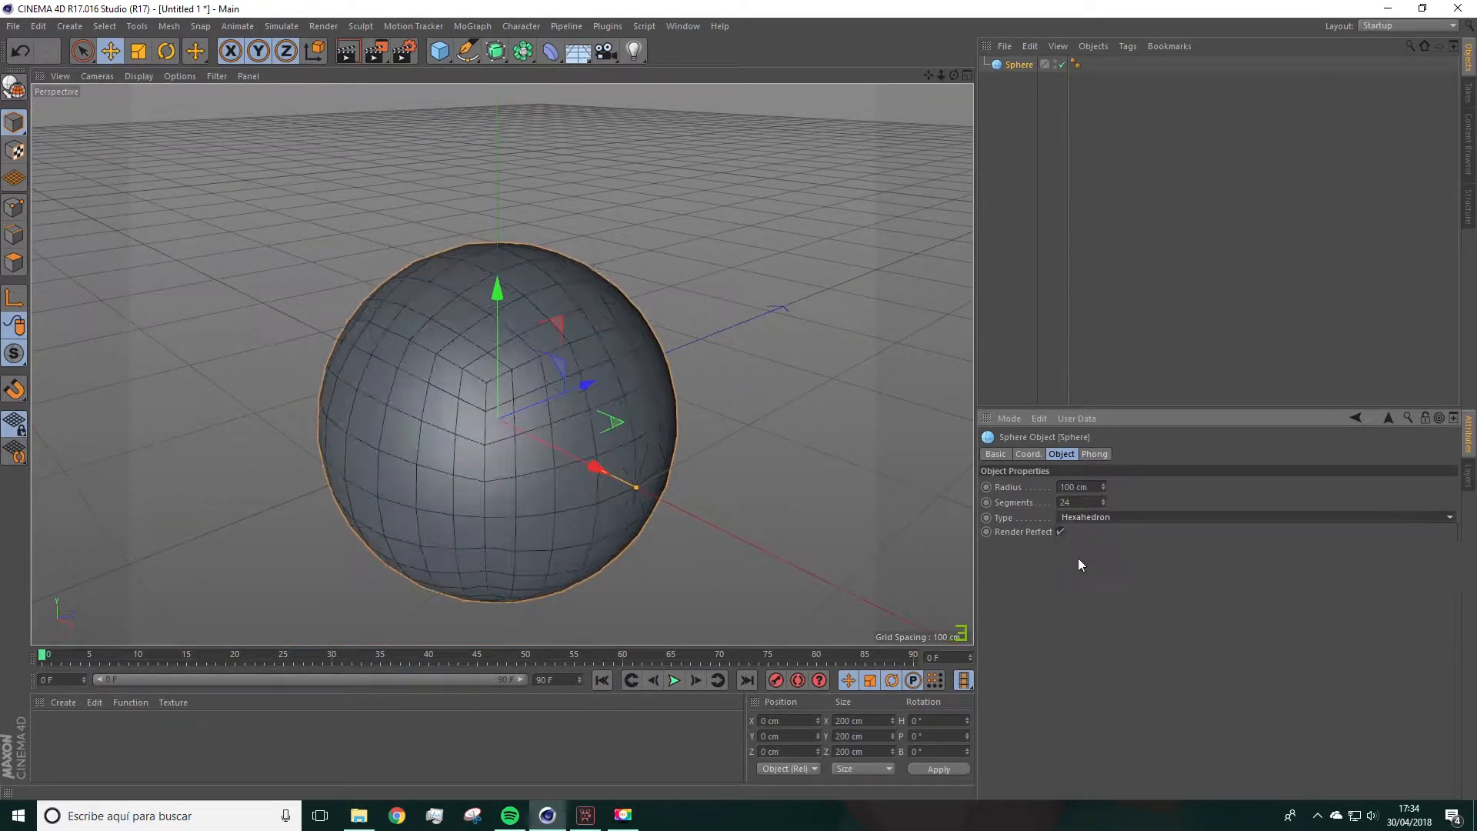
# Step: Set the sphere's type to Hemisphere and its segments to 10
pyautogui.click(1092, 518)
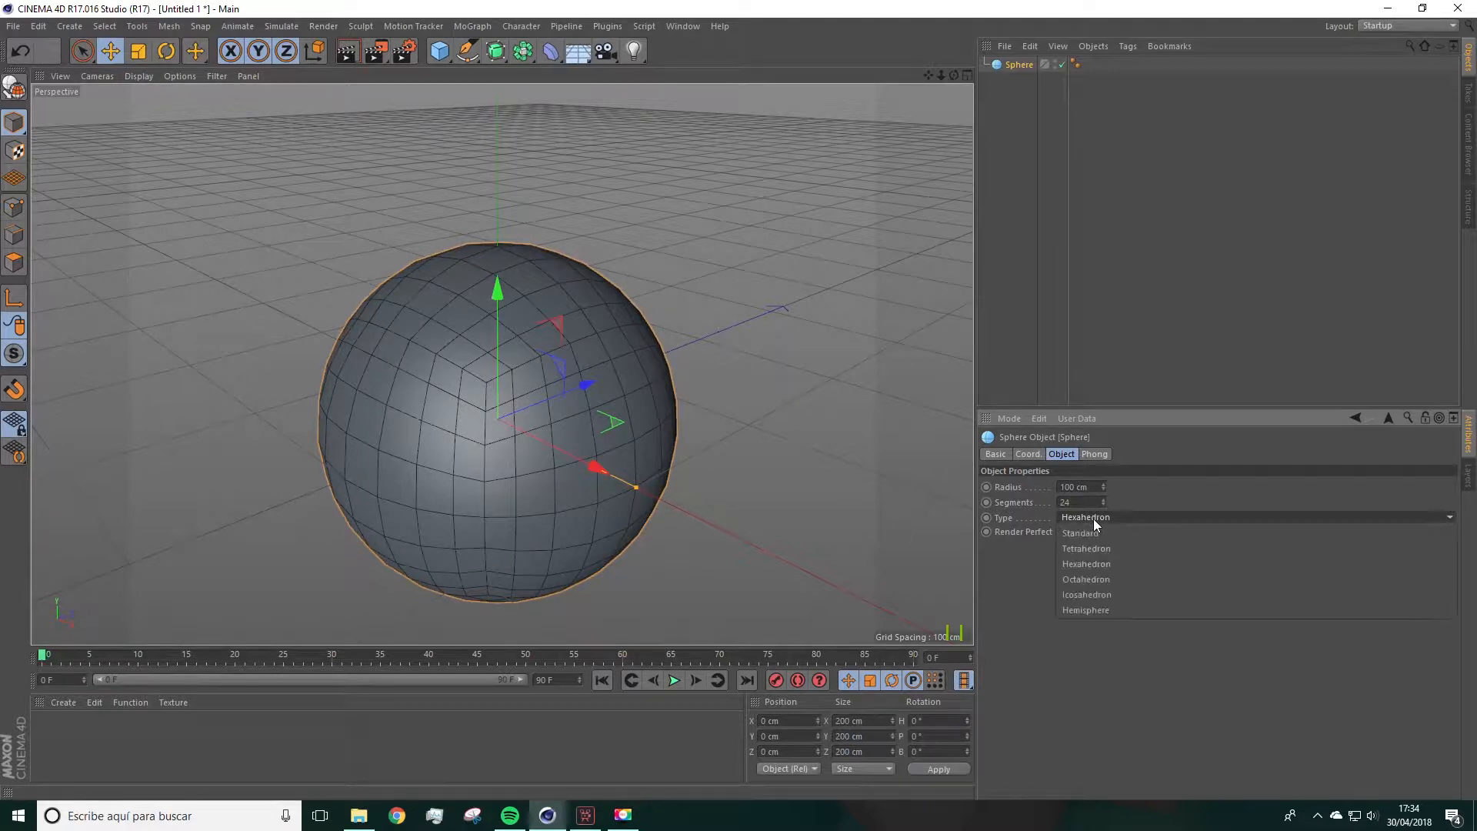
pyautogui.click(1072, 612)
pyautogui.keyDown('alt'); pyautogui.moveTo(720, 458); pyautogui.dragTo(598, 388); pyautogui.keyUp('alt')
pyautogui.moveTo(1080, 503); pyautogui.dragTo(1038, 509)
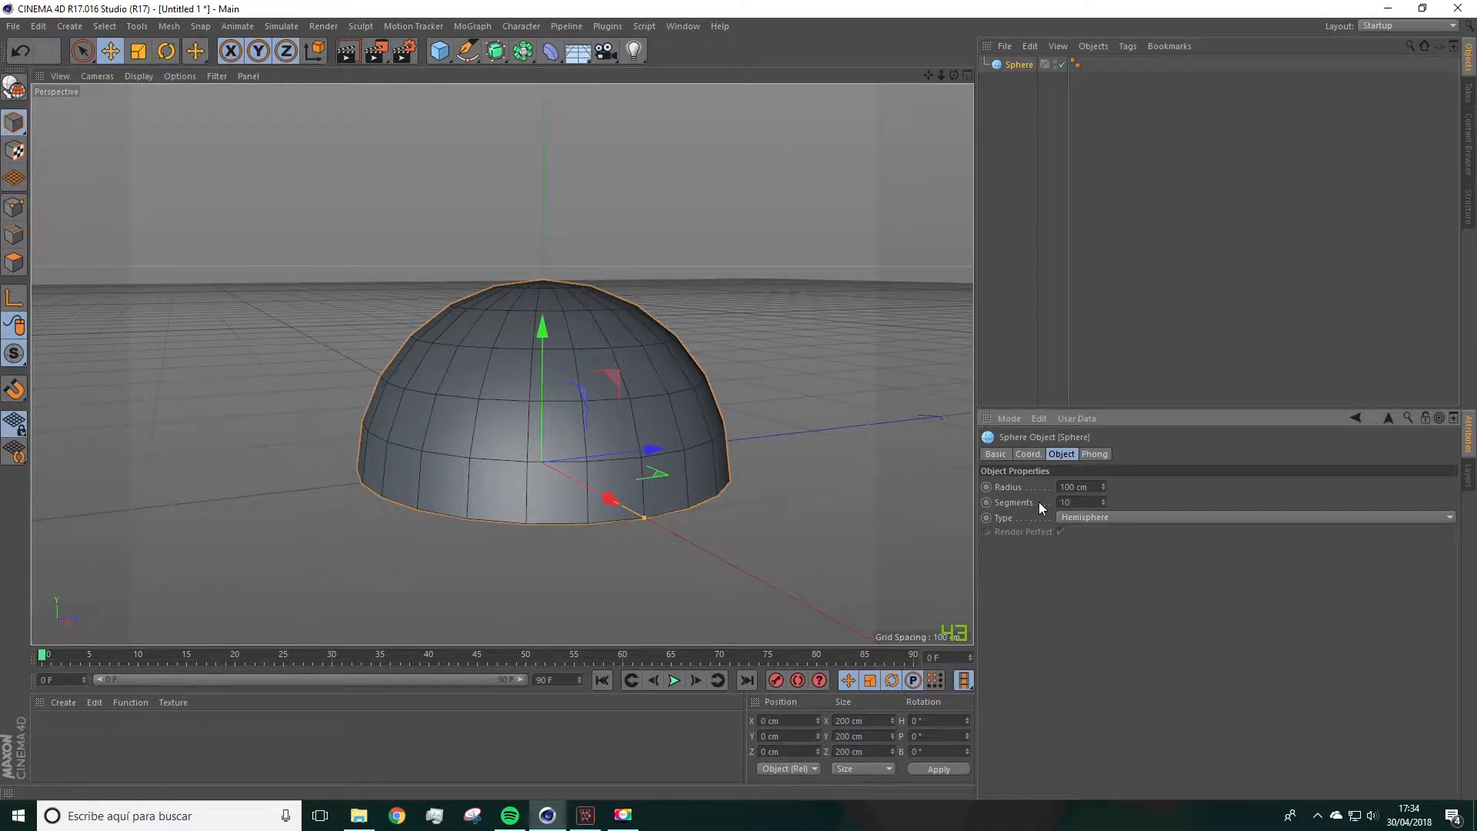
pyautogui.keyDown('alt'); pyautogui.moveTo(586, 505); pyautogui.dragTo(490, 323); pyautogui.keyUp('alt')
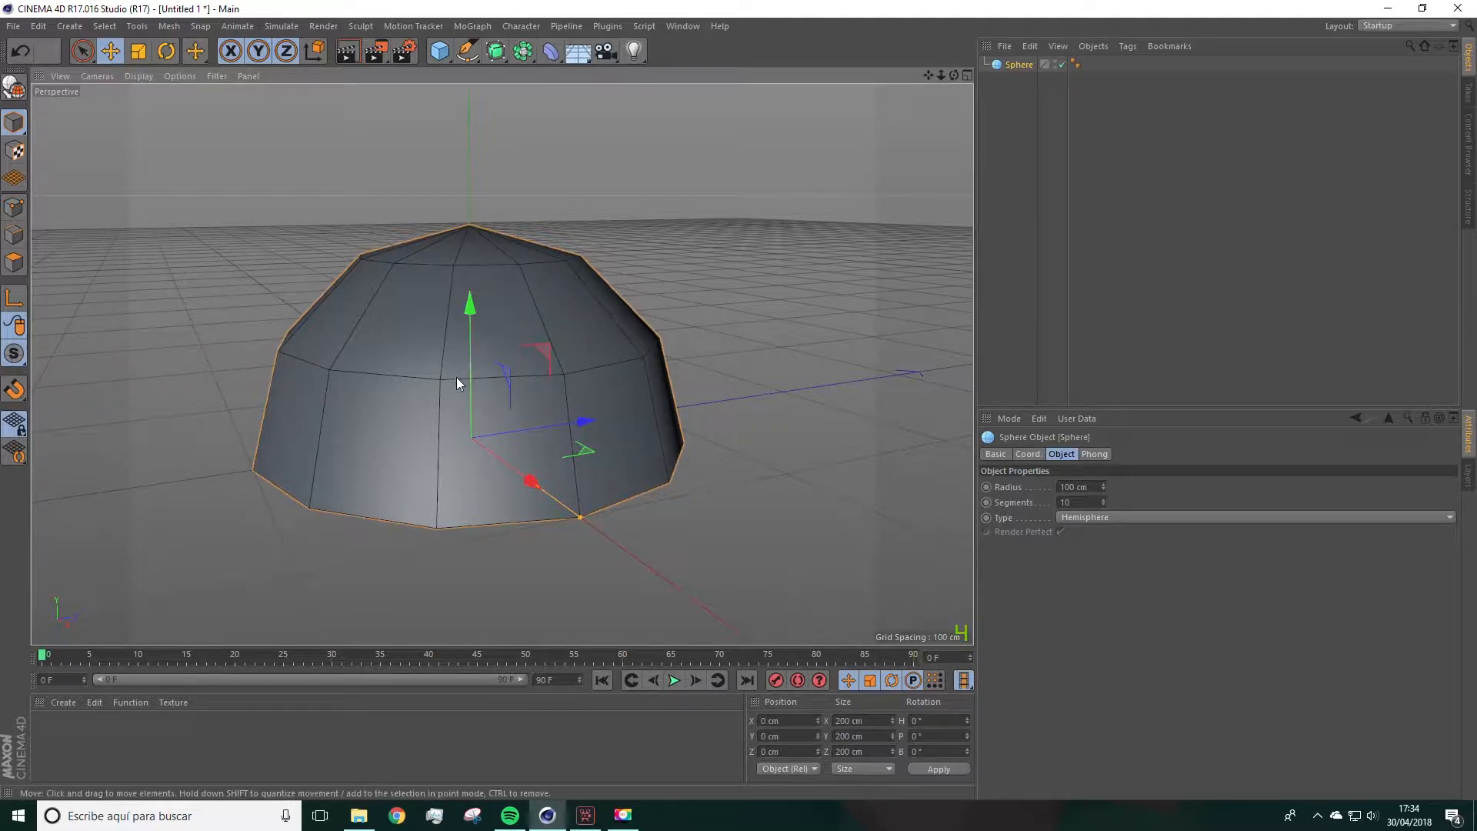
# Step: Make the hemisphere an editable polygon object and scale it down along Y to about 47.5 cm high
pyautogui.click(13, 87)
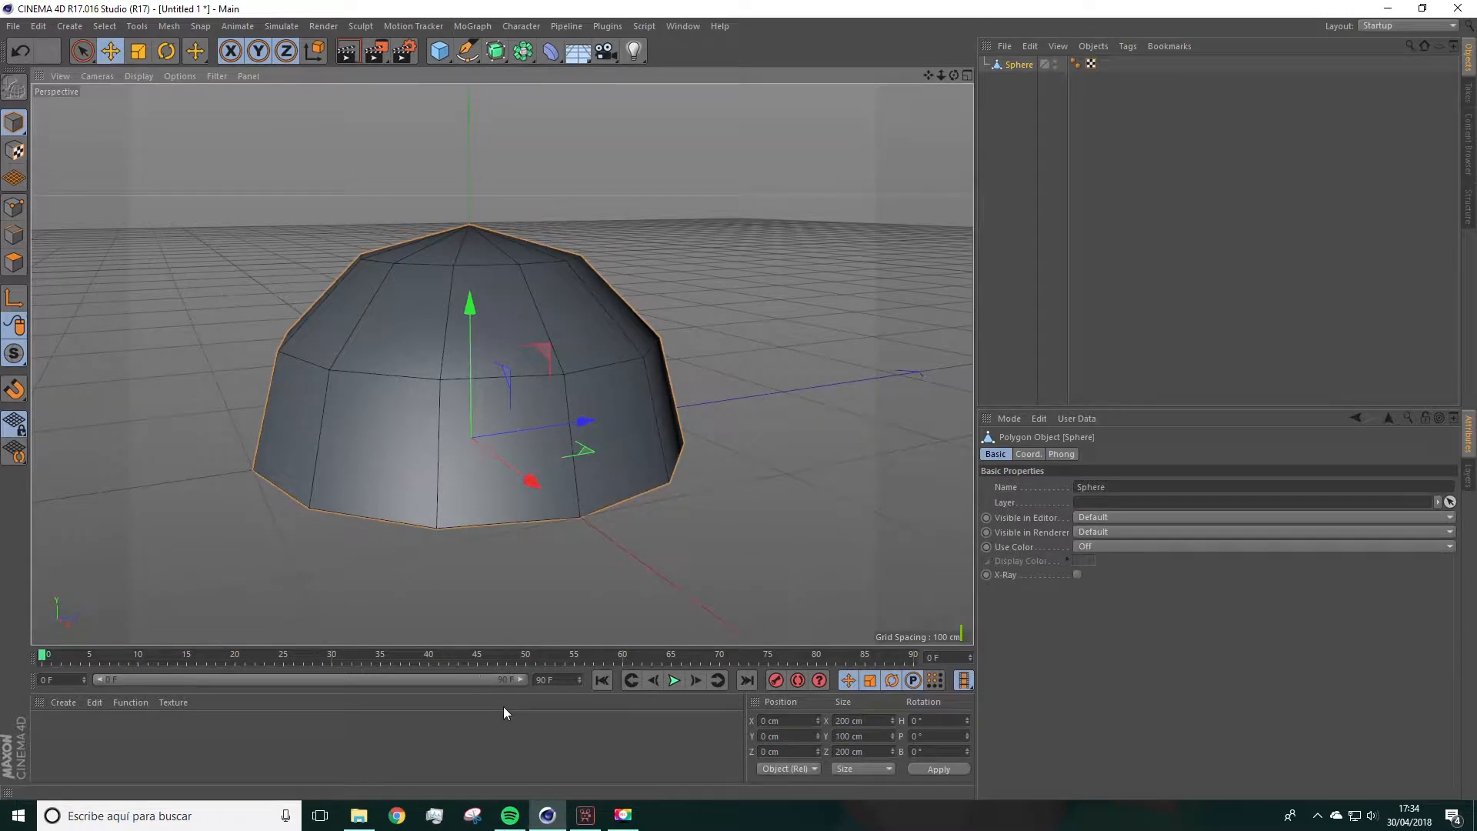
pyautogui.moveTo(539, 482)
pyautogui.keyDown('alt'); pyautogui.mouseDown()
pyautogui.moveTo(547, 501)
pyautogui.moveTo(520, 468)
pyautogui.mouseUp(); pyautogui.keyUp('alt')
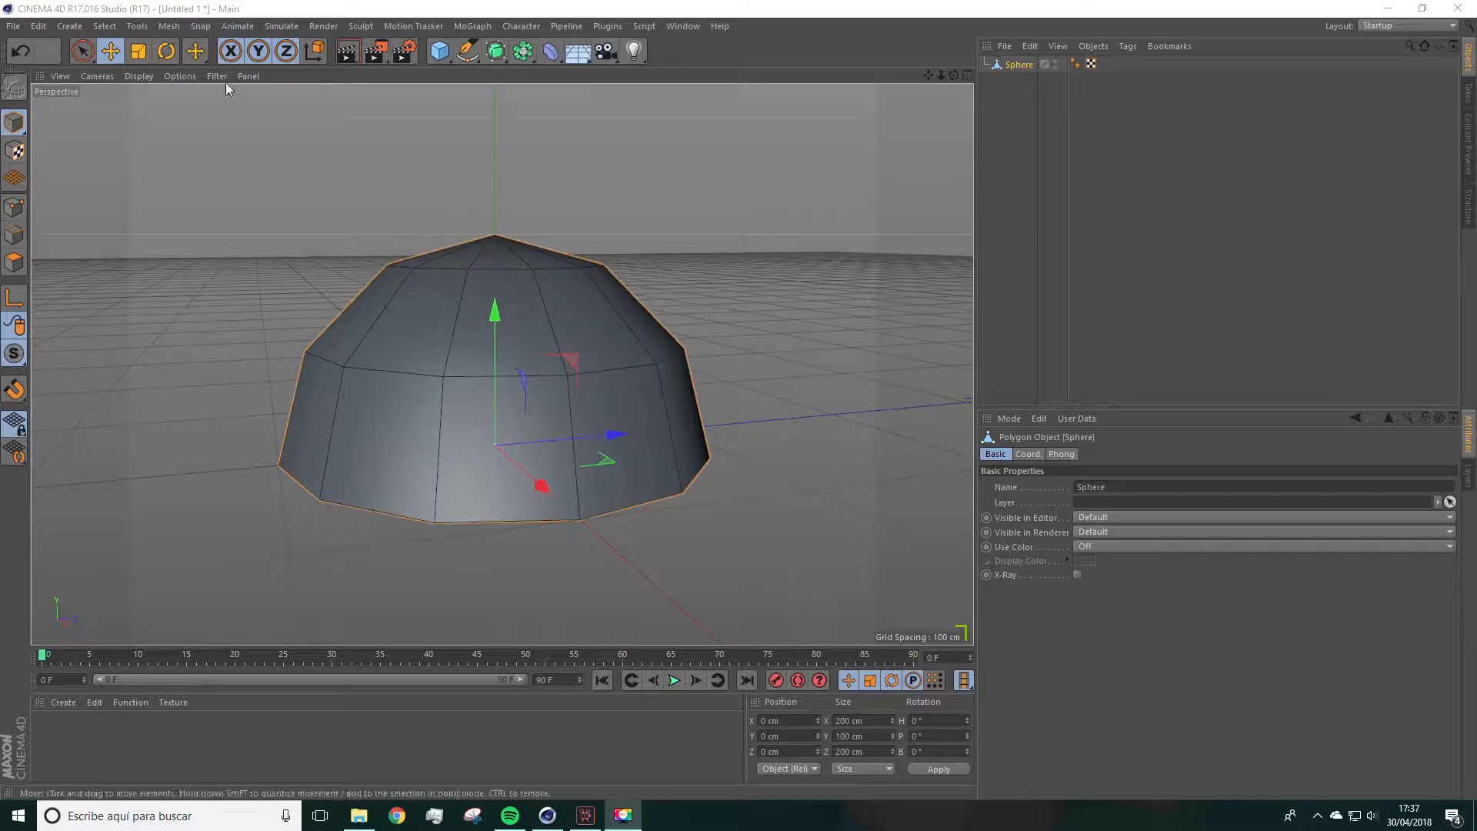
pyautogui.click(140, 54)
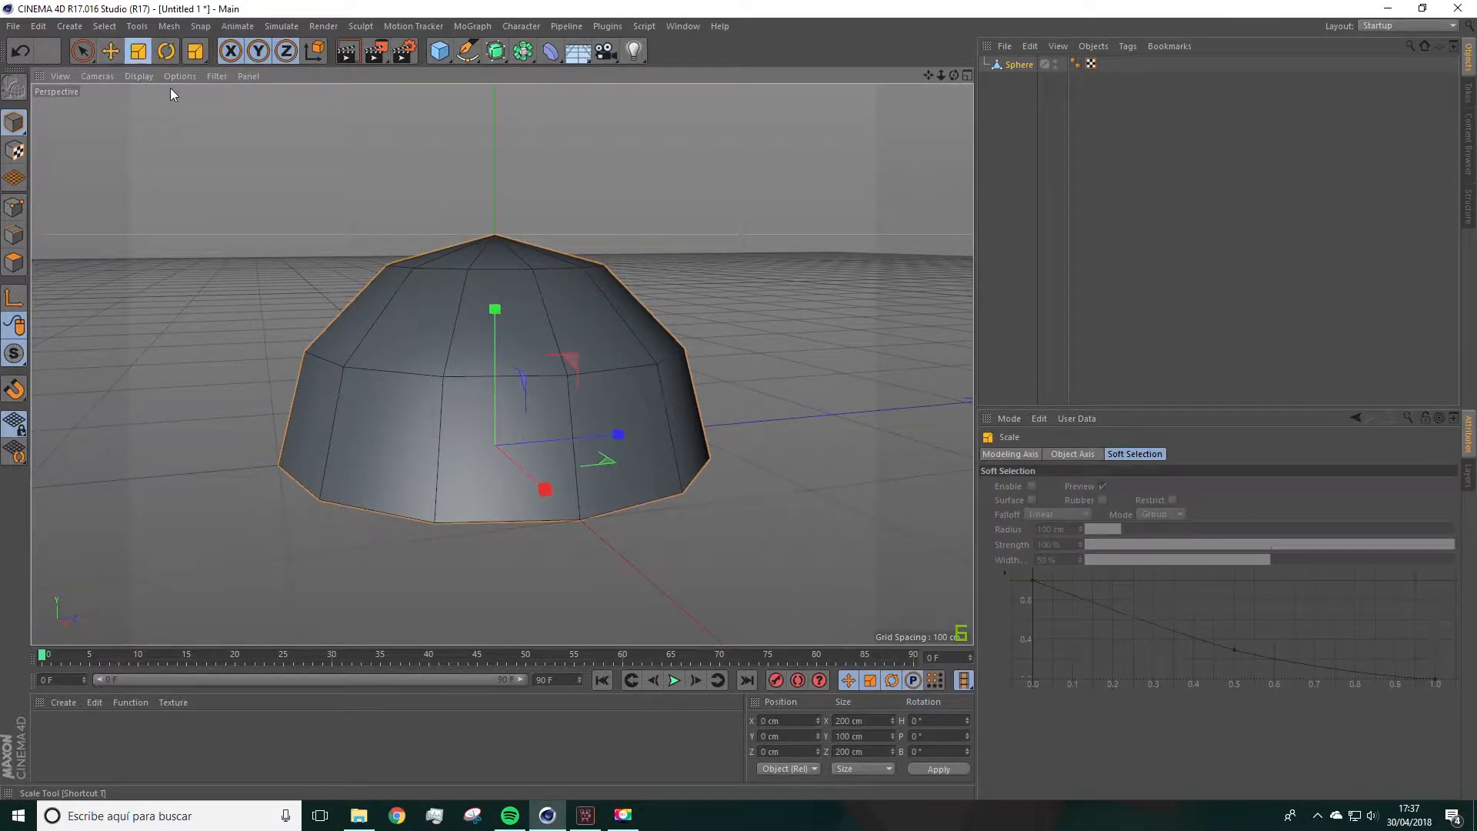
pyautogui.moveTo(496, 308); pyautogui.dragTo(489, 381)
pyautogui.moveTo(441, 396)
pyautogui.keyDown('alt'); pyautogui.mouseDown()
pyautogui.moveTo(444, 306)
pyautogui.moveTo(464, 379)
pyautogui.mouseUp(); pyautogui.keyUp('alt')
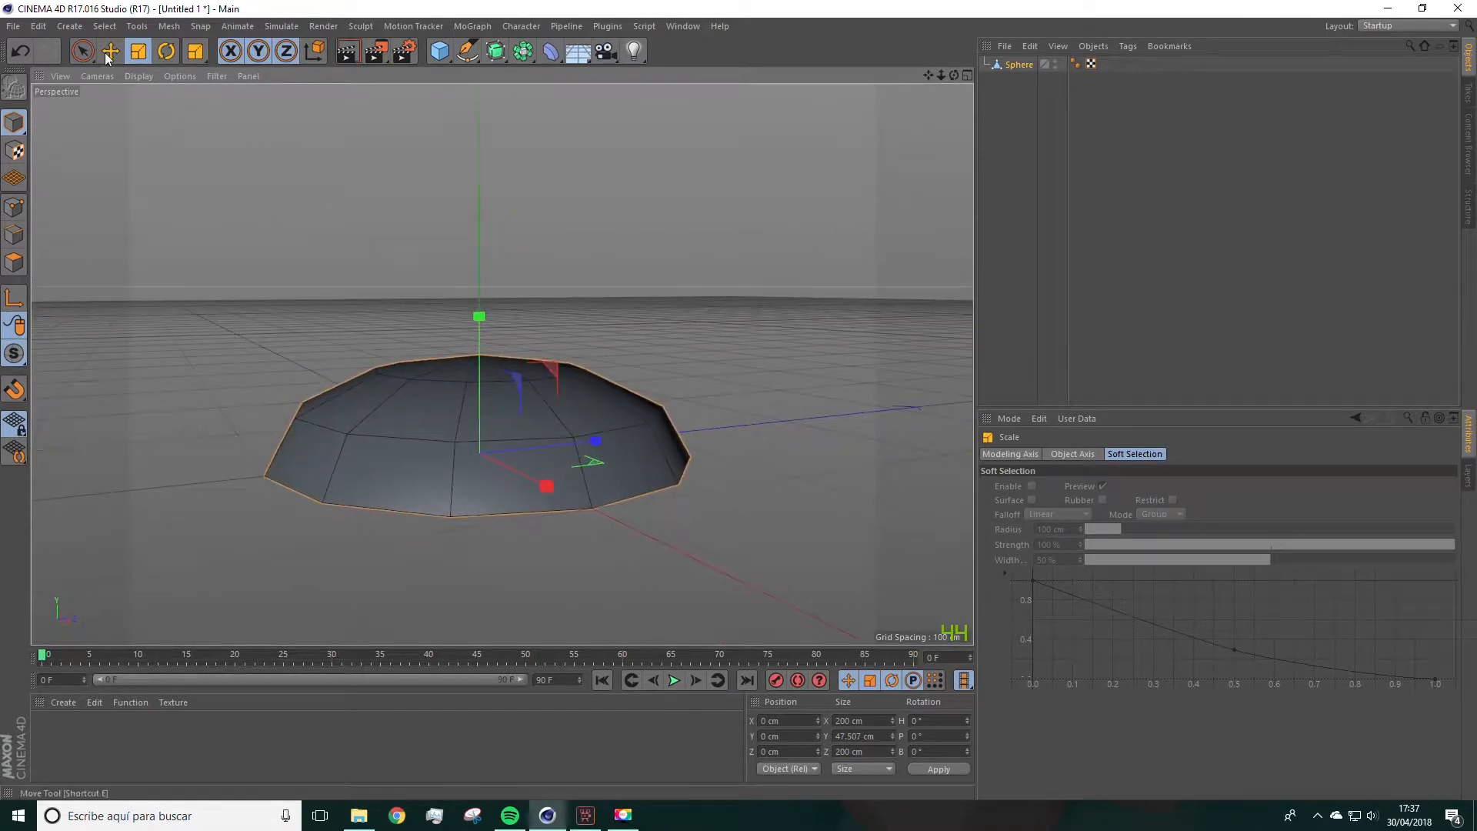
# Step: Detach the selection commands as a floating palette and scale the dome's open bottom edge loop outward to about 223.6 cm in X and Z
pyautogui.click(104, 26)
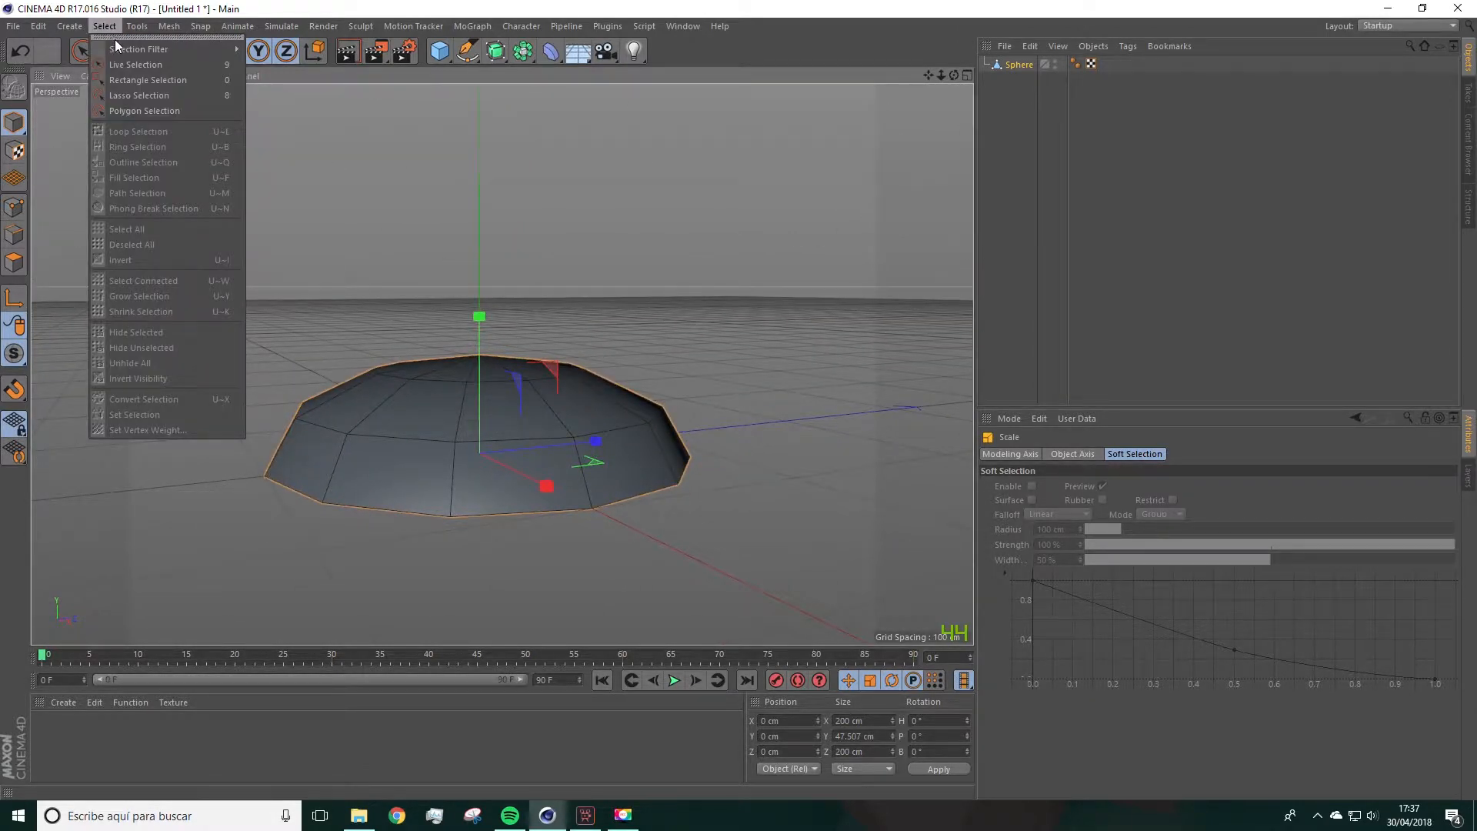
pyautogui.moveTo(115, 44); pyautogui.dragTo(72, 131)
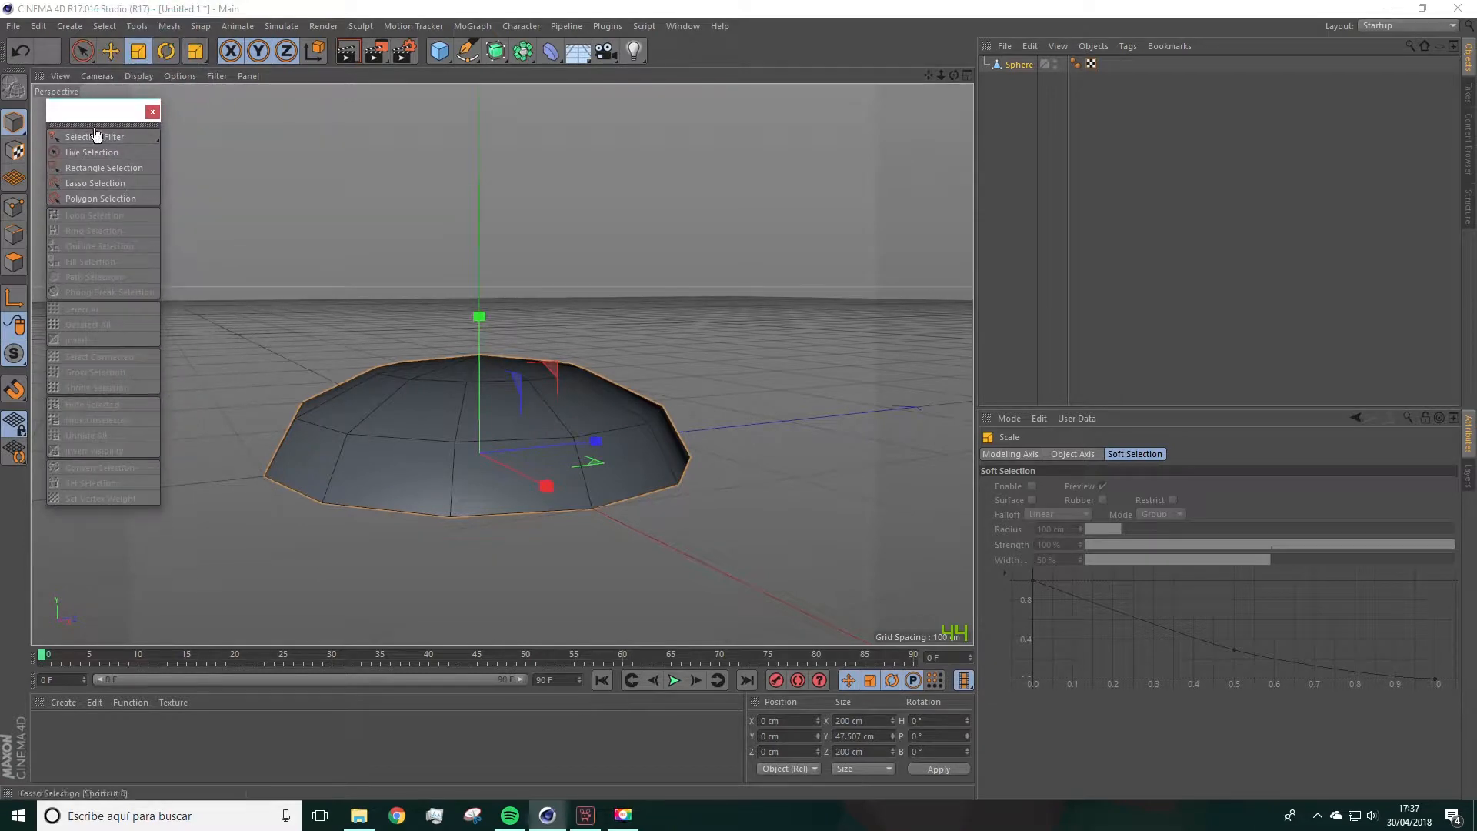
pyautogui.click(14, 239)
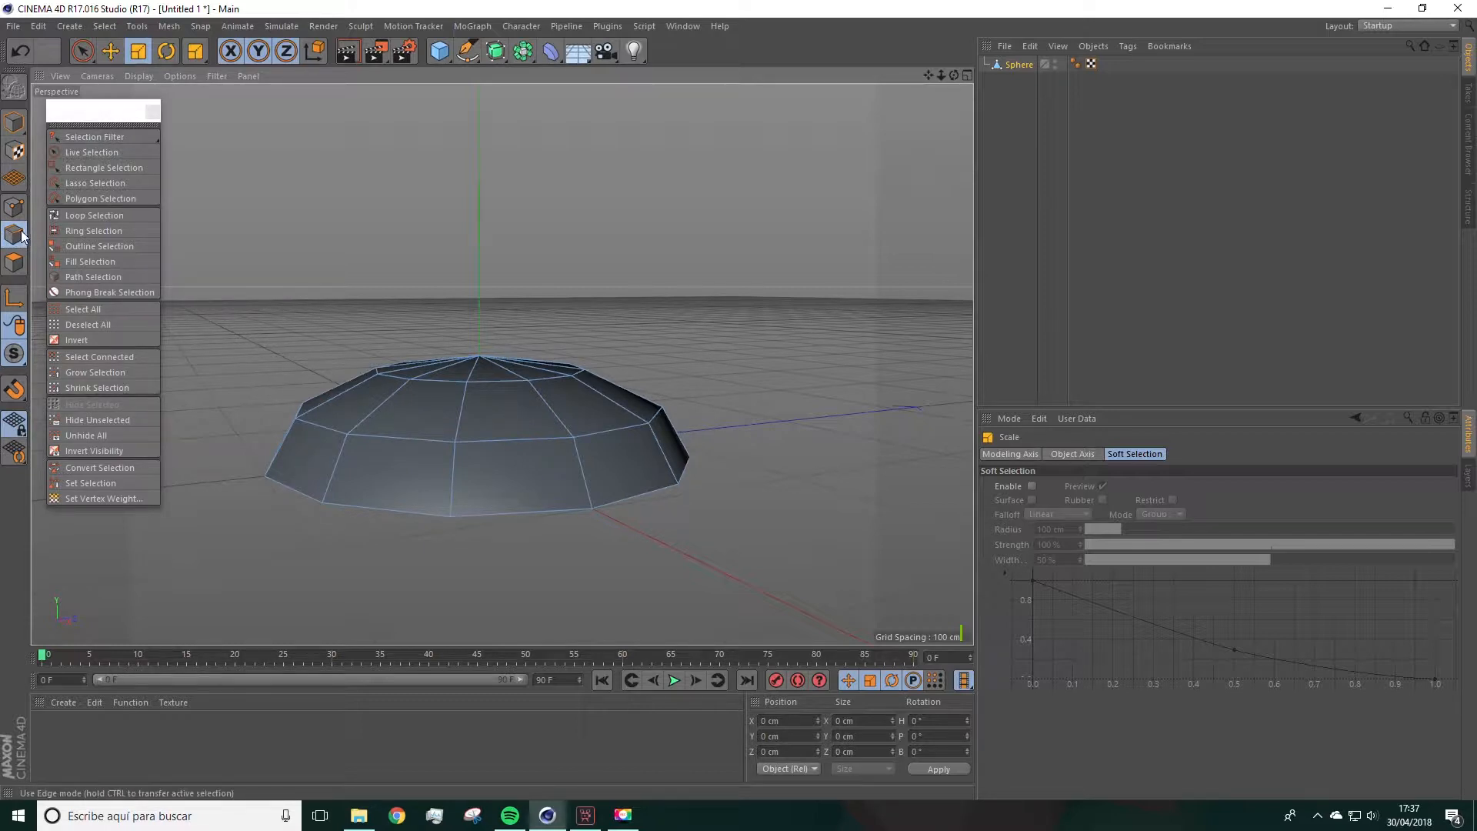
pyautogui.click(76, 217)
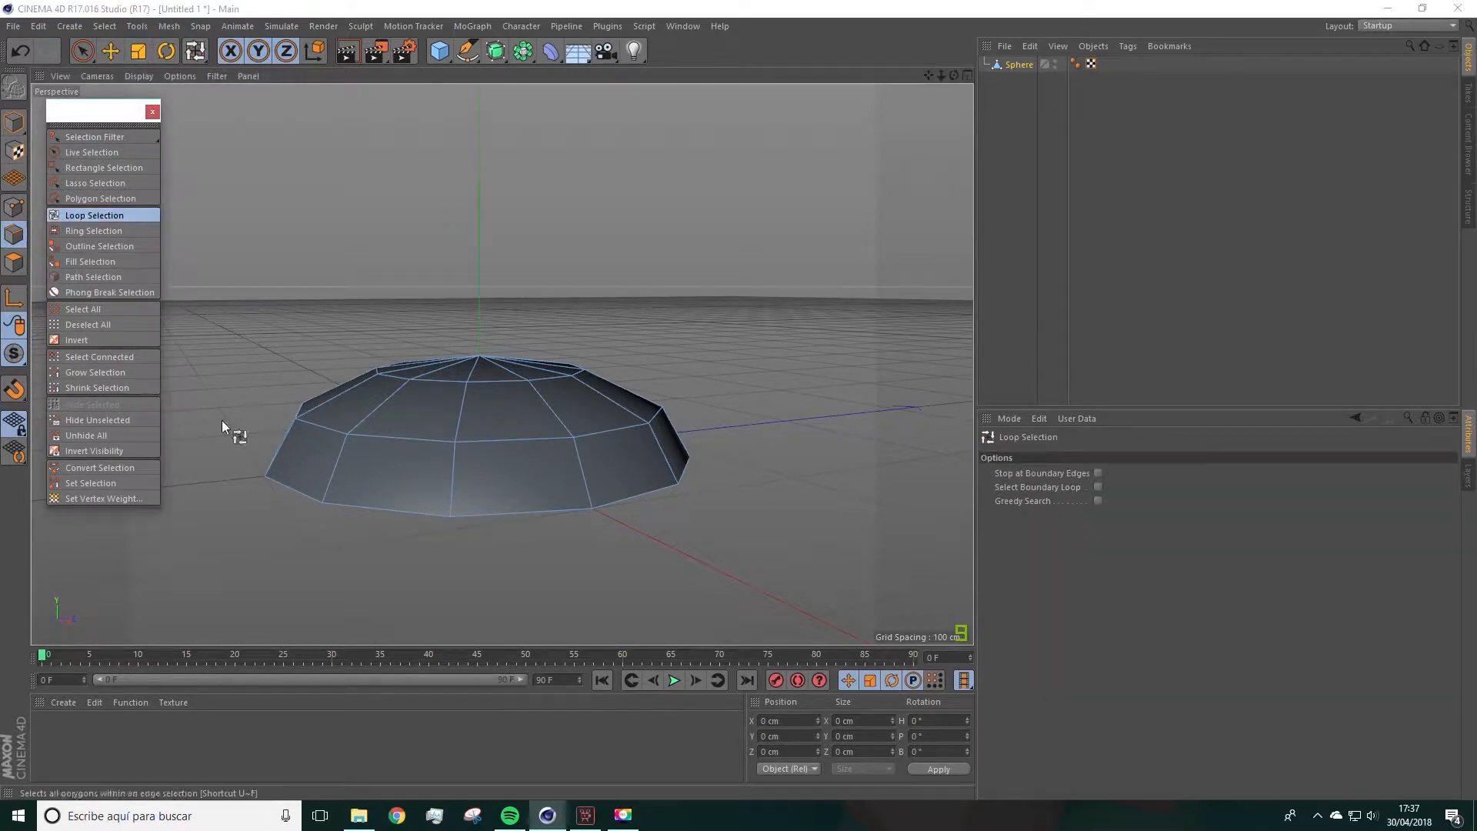
pyautogui.click(369, 507)
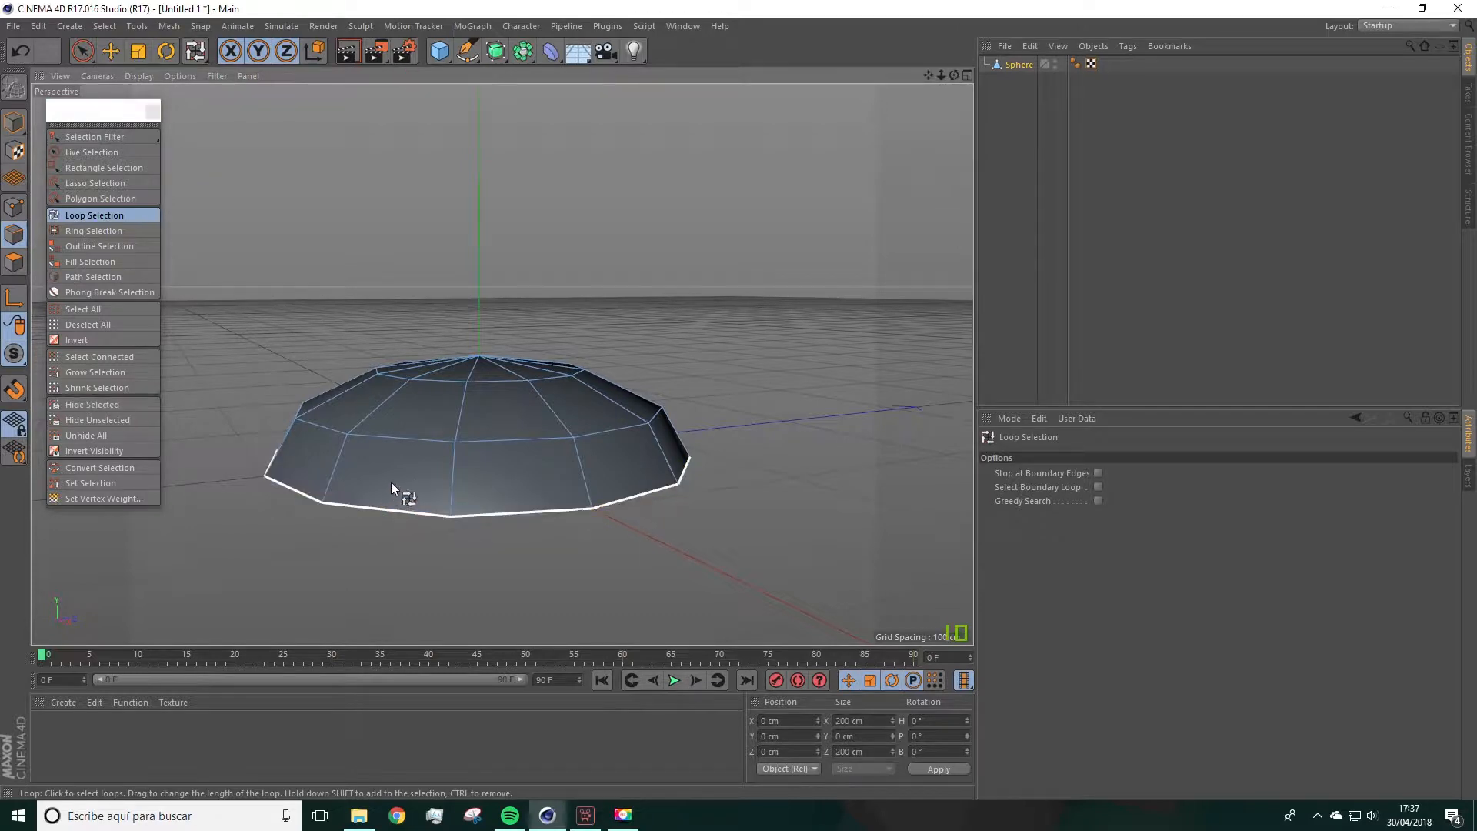
pyautogui.press('s')
pyautogui.press('t')
pyautogui.moveTo(383, 270); pyautogui.dragTo(428, 384)
pyautogui.moveTo(352, 249); pyautogui.dragTo(408, 243)
# Step: Switch to point mode with Live Selection and turn off Only Select Visible Elements
pyautogui.keyDown('alt'); pyautogui.moveTo(408, 243); pyautogui.dragTo(543, 248, button='right'); pyautogui.keyUp('alt')
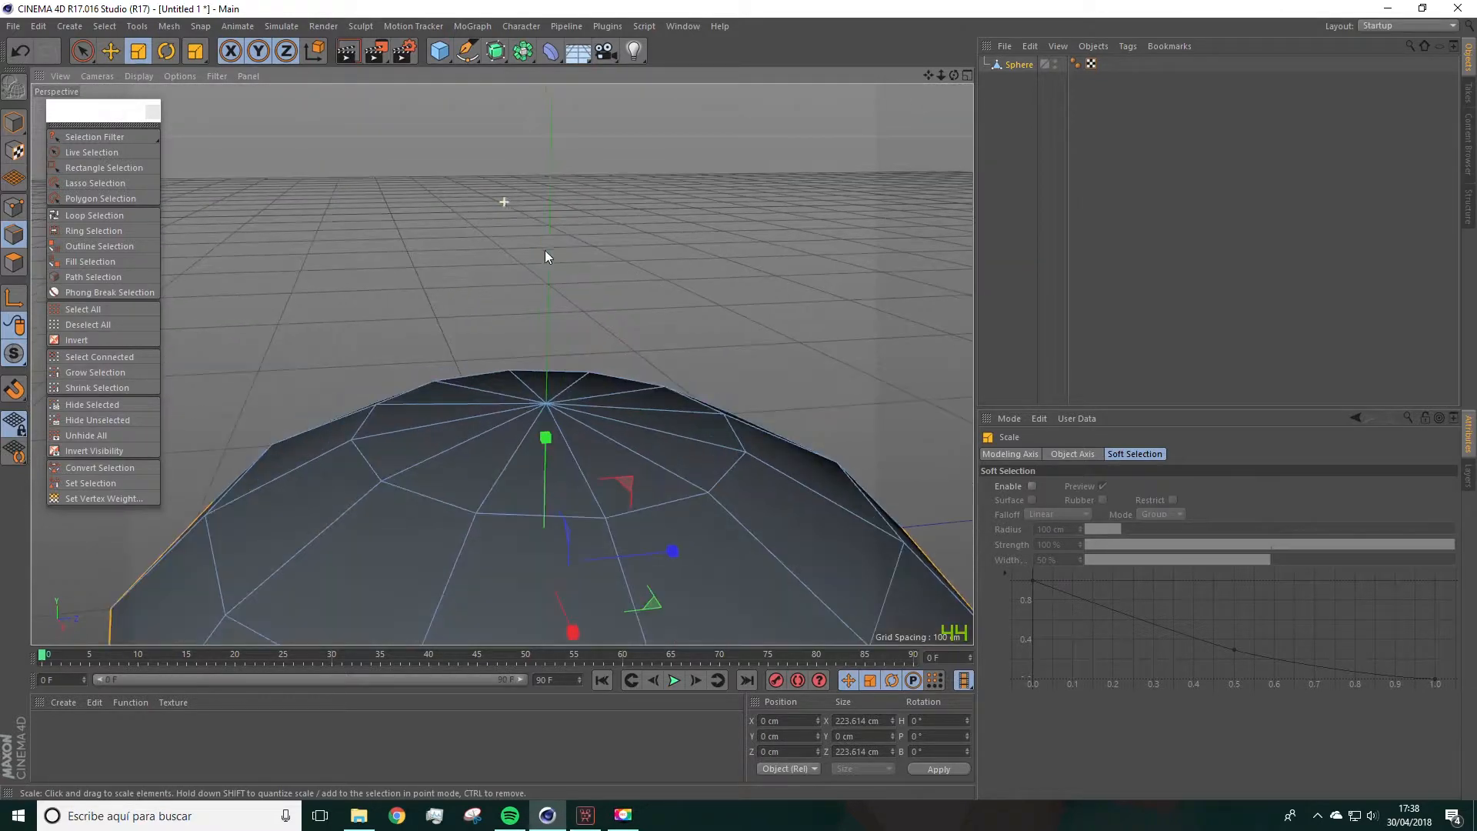
pyautogui.keyDown('alt'); pyautogui.moveTo(543, 248); pyautogui.dragTo(553, 236); pyautogui.keyUp('alt')
pyautogui.click(13, 206)
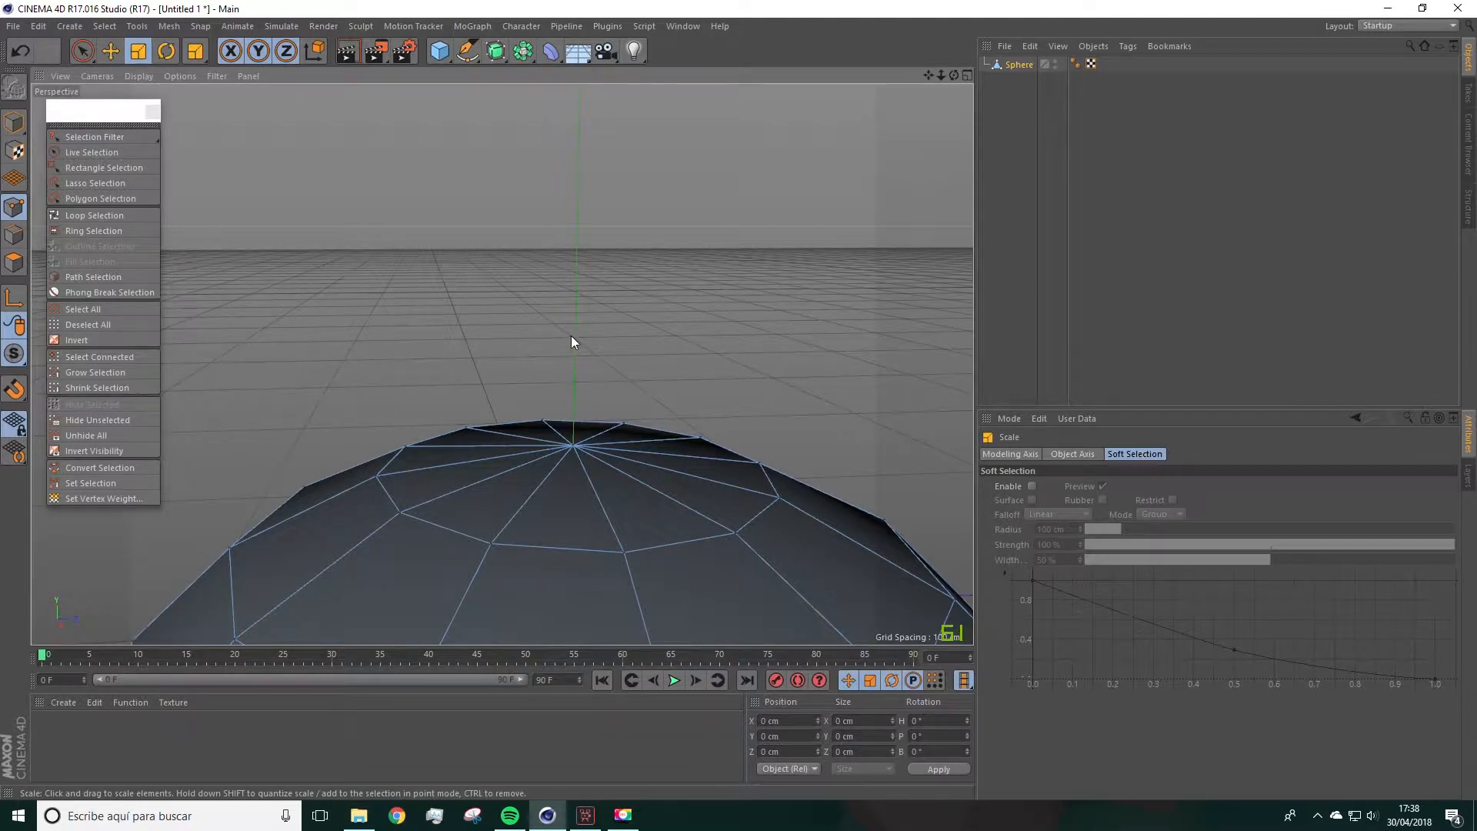
pyautogui.click(86, 52)
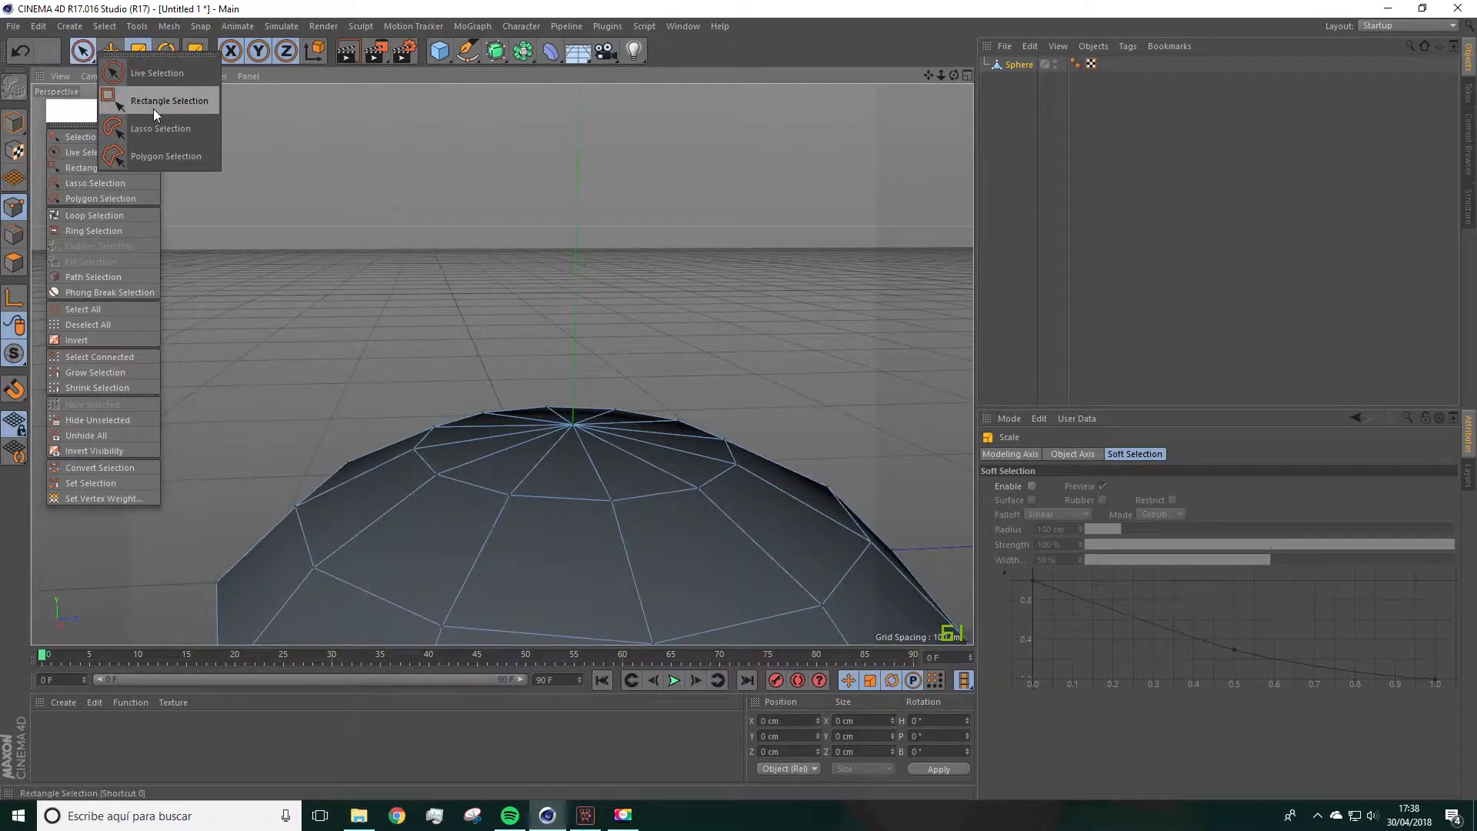
pyautogui.click(149, 76)
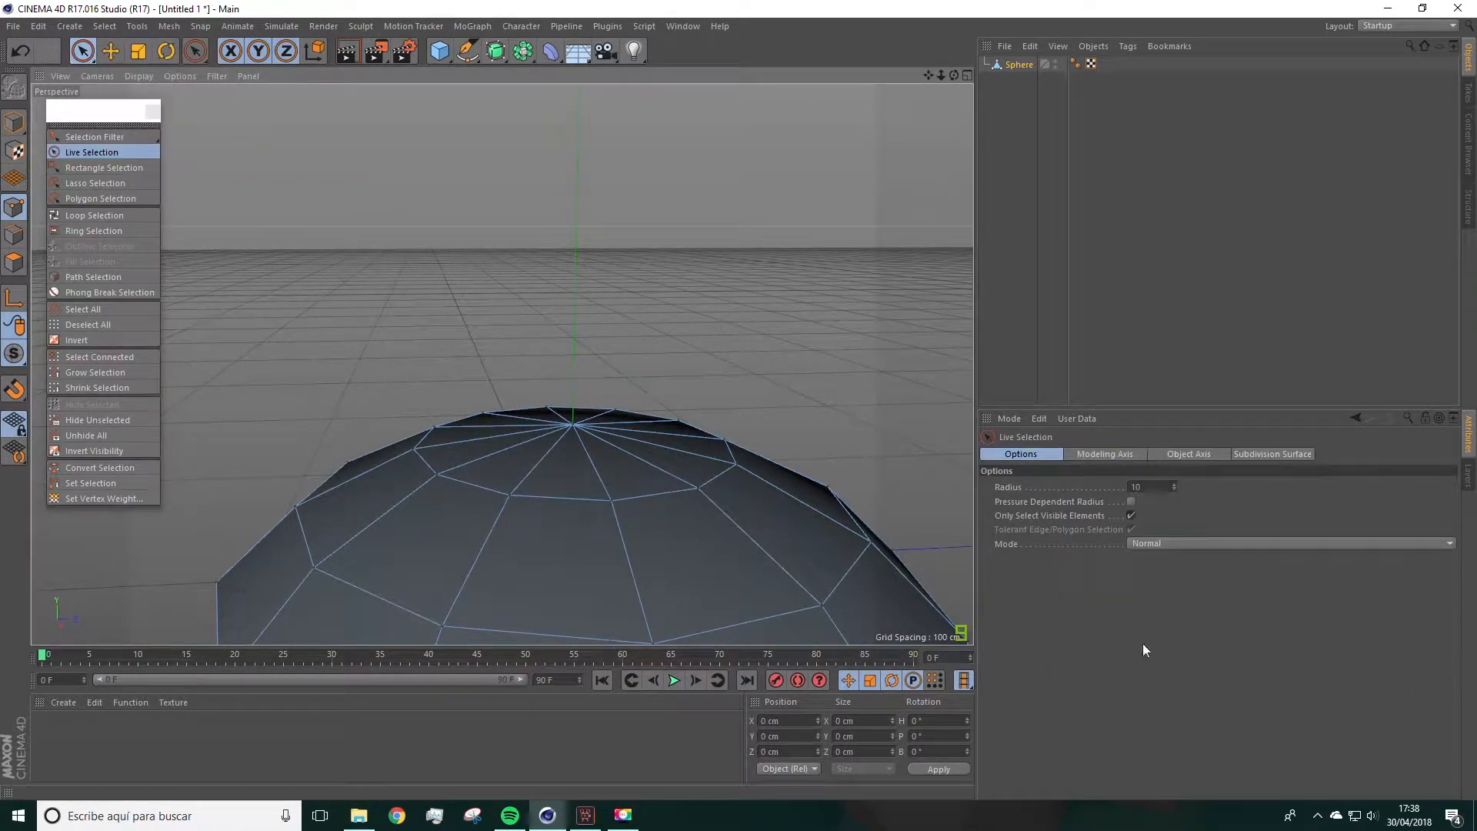
pyautogui.click(1129, 515)
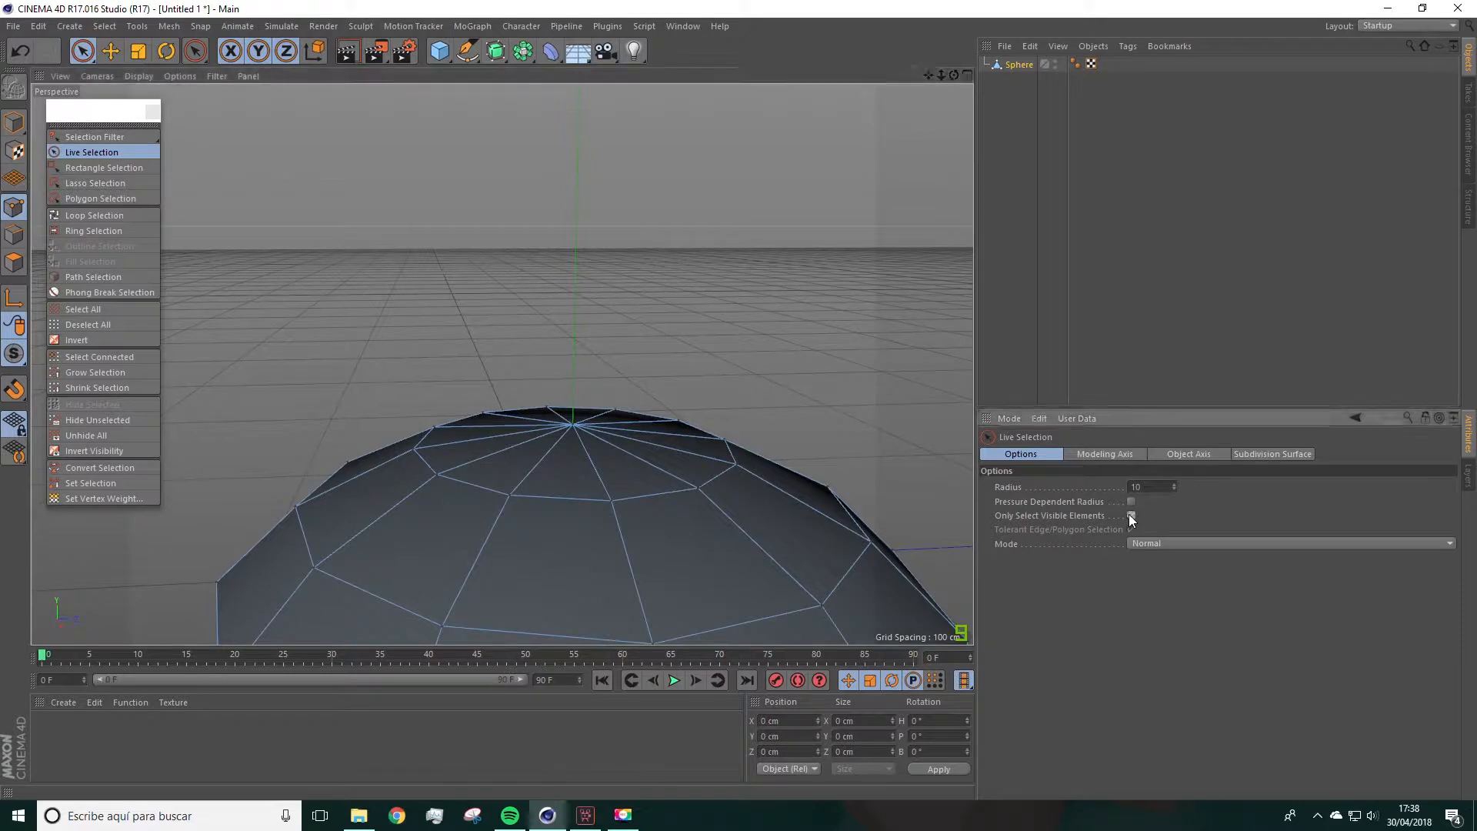
# Step: Lower the dome's top centre point to about 44.3 cm in Y and clear the point selection
pyautogui.keyDown('alt'); pyautogui.moveTo(772, 361); pyautogui.dragTo(610, 354); pyautogui.keyUp('alt')
pyautogui.click(582, 348)
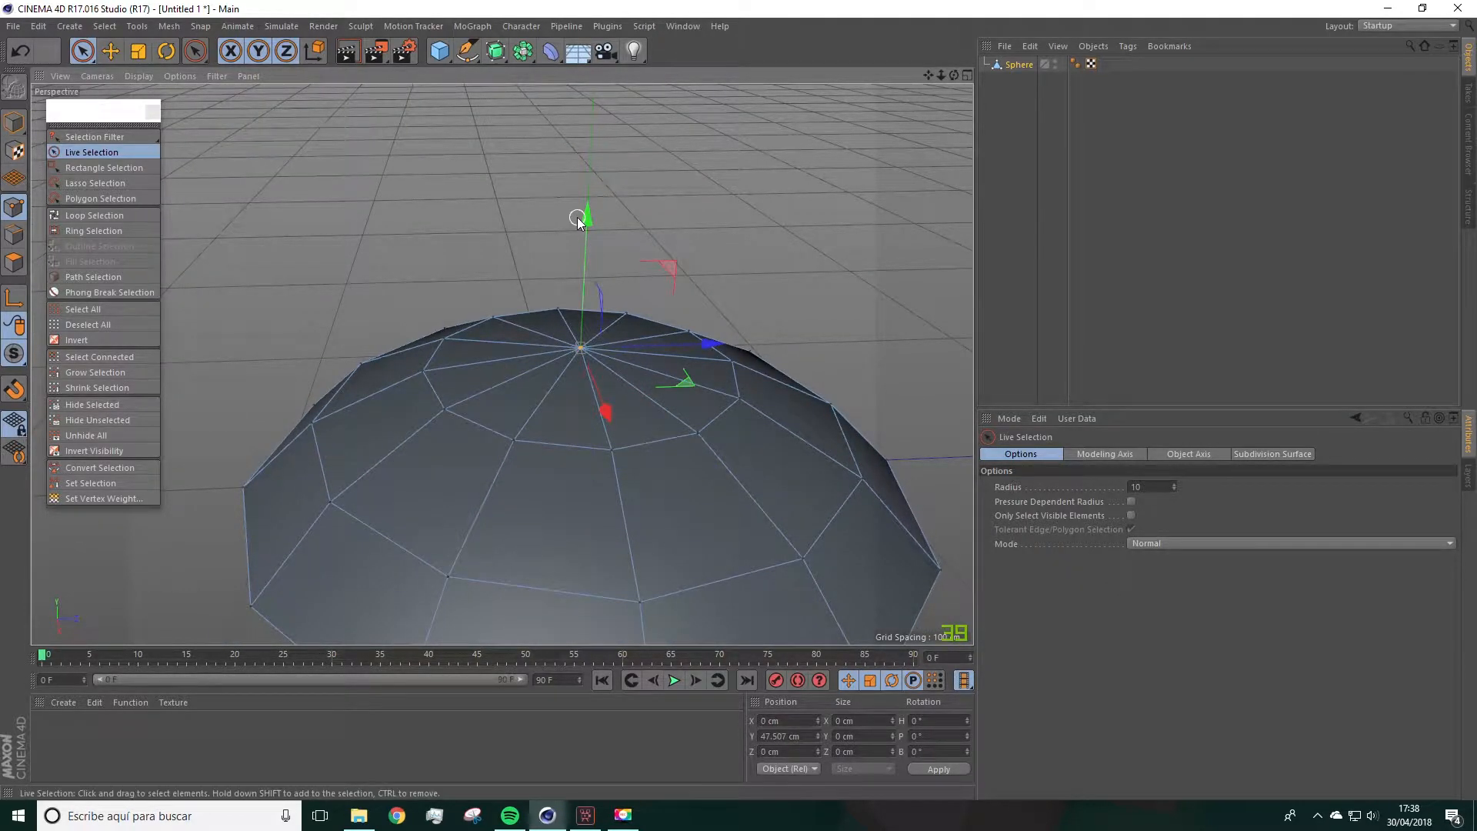
pyautogui.moveTo(586, 222); pyautogui.dragTo(586, 229)
pyautogui.keyDown('alt'); pyautogui.moveTo(714, 246); pyautogui.dragTo(528, 285); pyautogui.keyUp('alt')
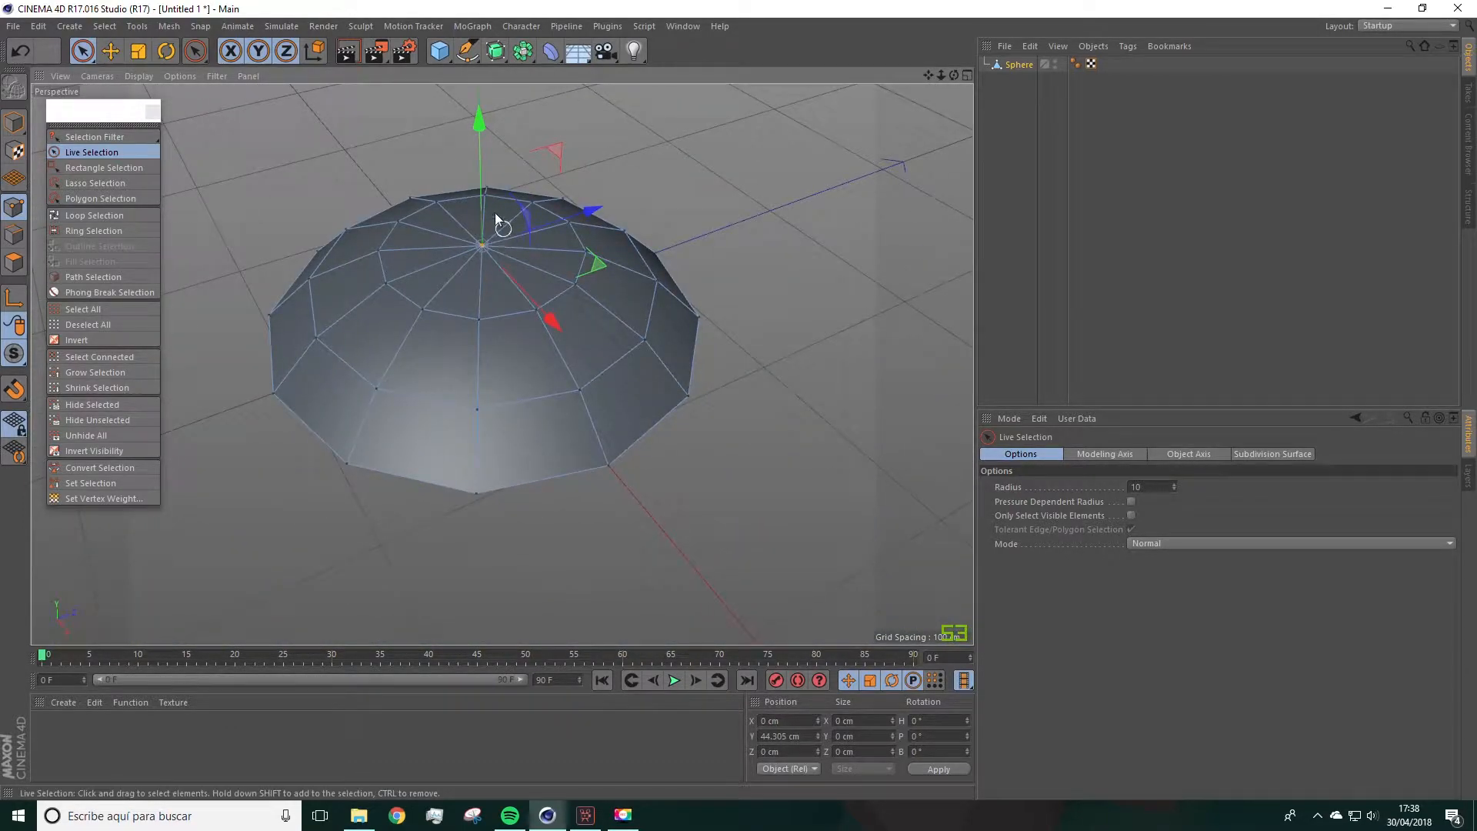
pyautogui.keyDown('alt'); pyautogui.moveTo(787, 353); pyautogui.dragTo(917, 430, button='middle'); pyautogui.keyUp('alt')
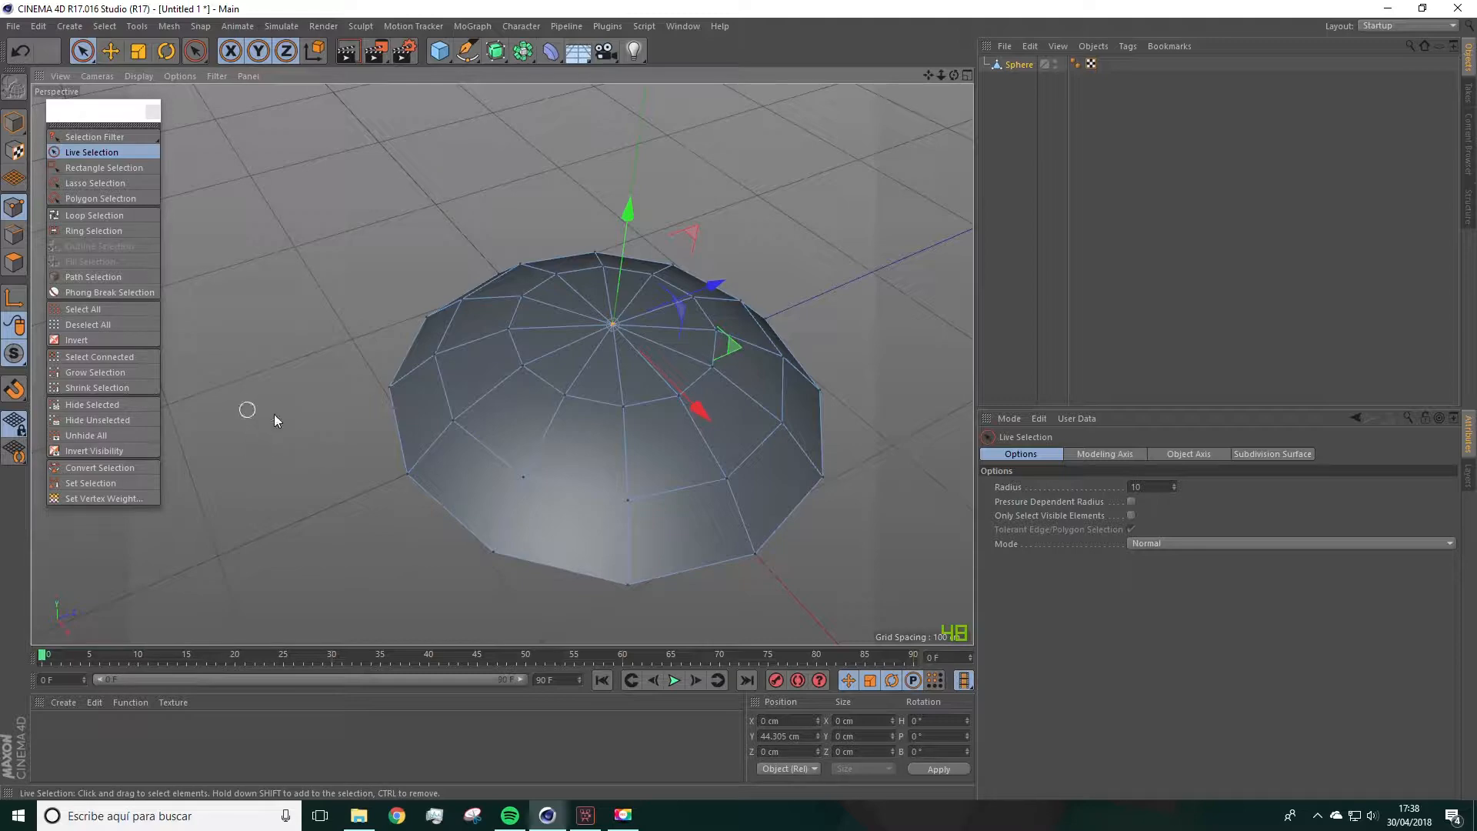
pyautogui.keyDown('alt'); pyautogui.moveTo(463, 425); pyautogui.dragTo(452, 379); pyautogui.keyUp('alt')
pyautogui.scroll(4, 442, 454)
pyautogui.keyDown('alt'); pyautogui.moveTo(478, 467); pyautogui.dragTo(452, 447, button='middle'); pyautogui.keyUp('alt')
pyautogui.keyDown('alt'); pyautogui.moveTo(465, 438); pyautogui.dragTo(485, 462); pyautogui.keyUp('alt')
pyautogui.click(823, 209)
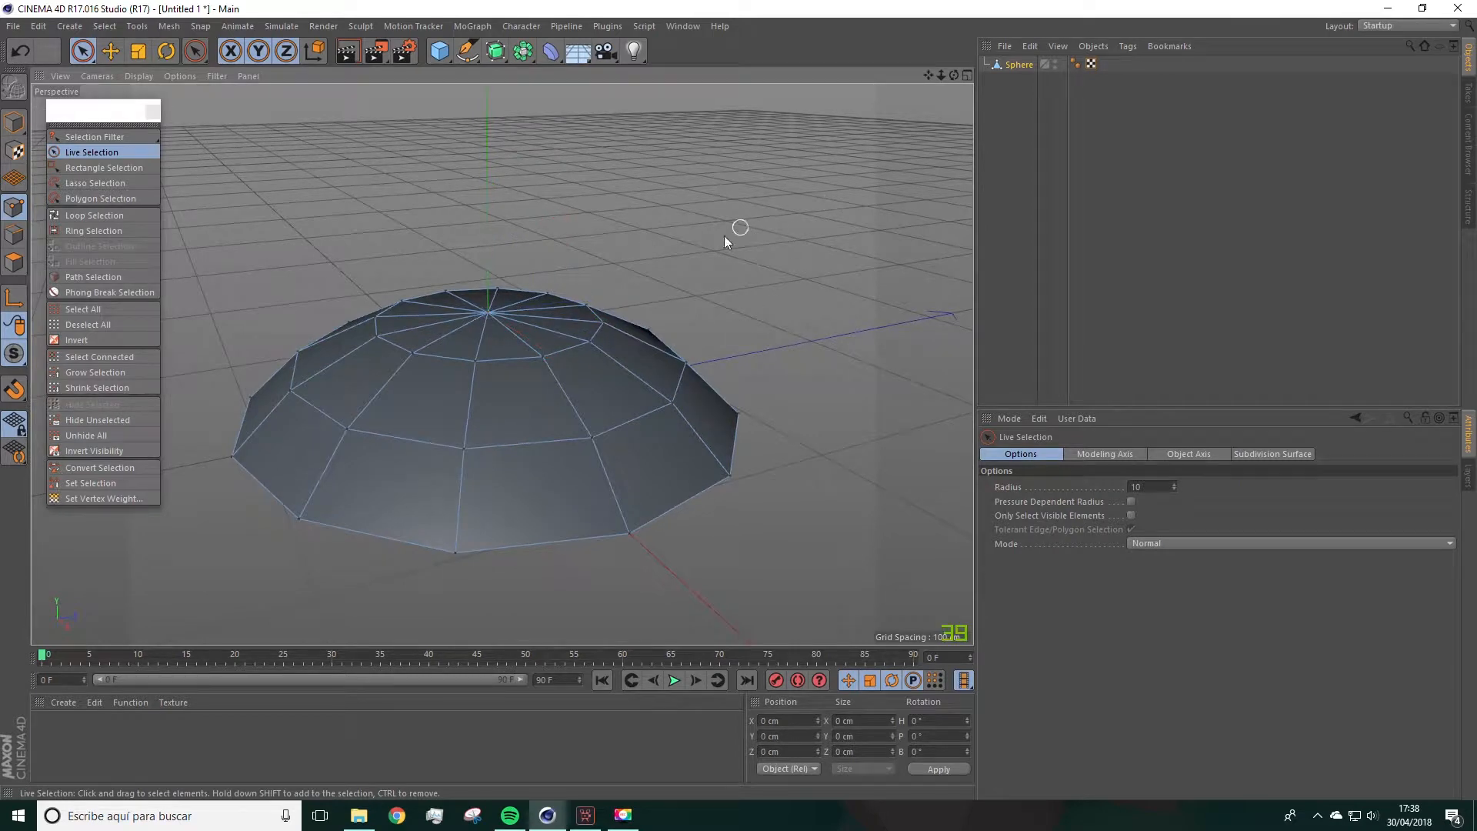
# Step: Add a cube flattened to about 20.4 cm high and raise it above the dome to about 64.6 cm in Y
pyautogui.click(438, 52)
pyautogui.click(552, 76)
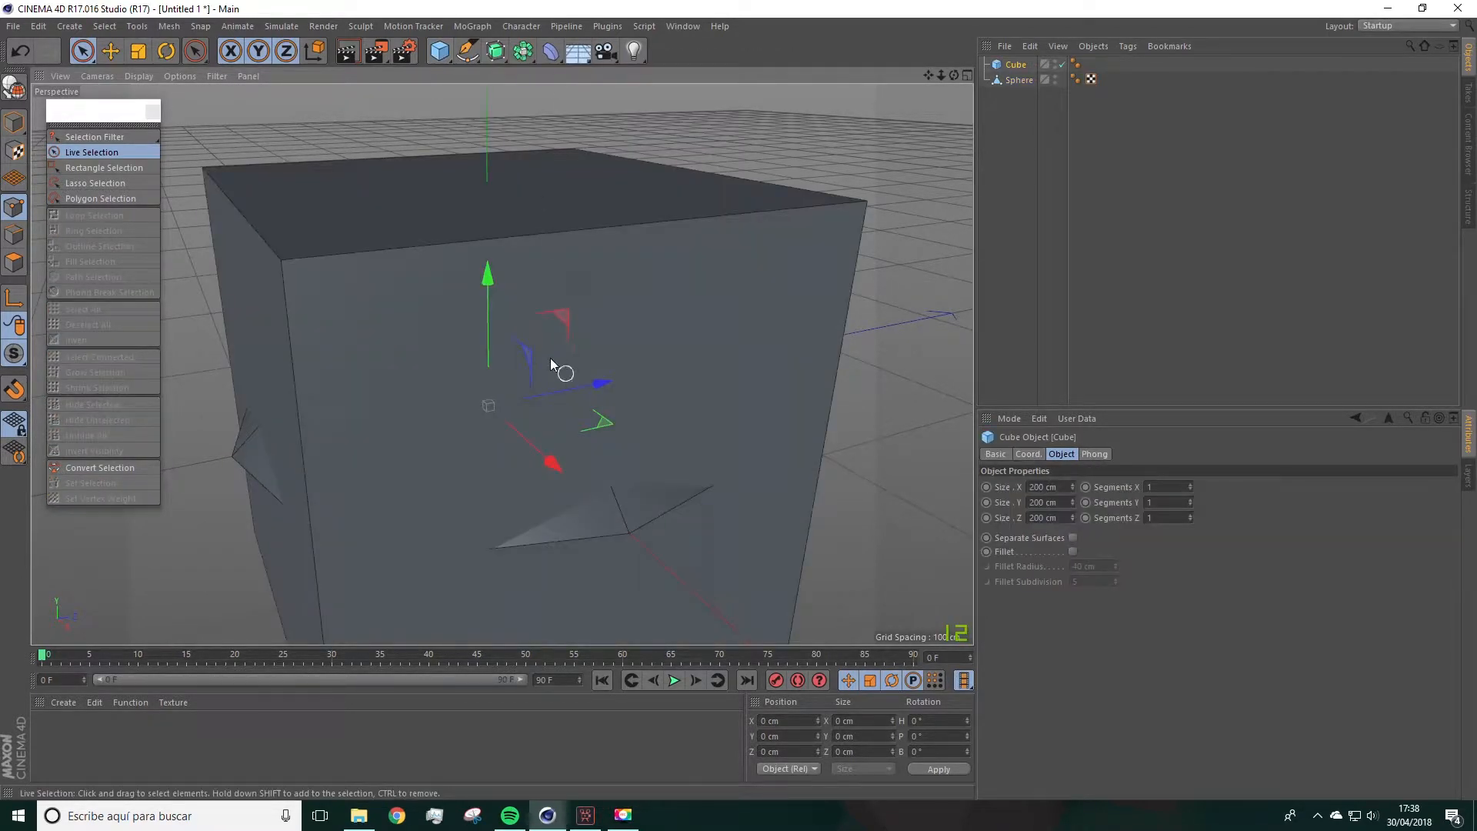
pyautogui.click(113, 52)
pyautogui.click(14, 123)
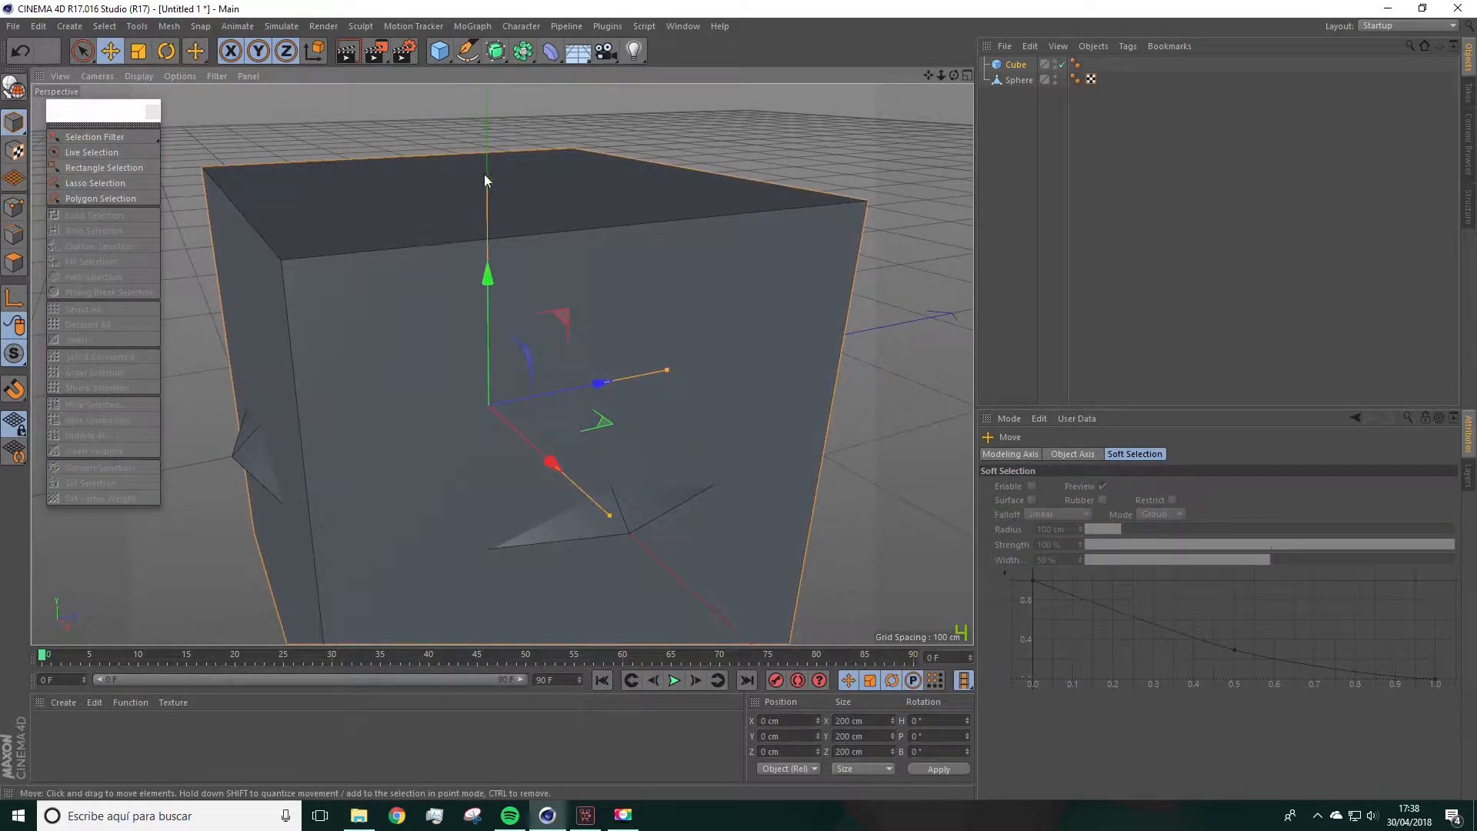
pyautogui.moveTo(486, 181); pyautogui.dragTo(510, 384)
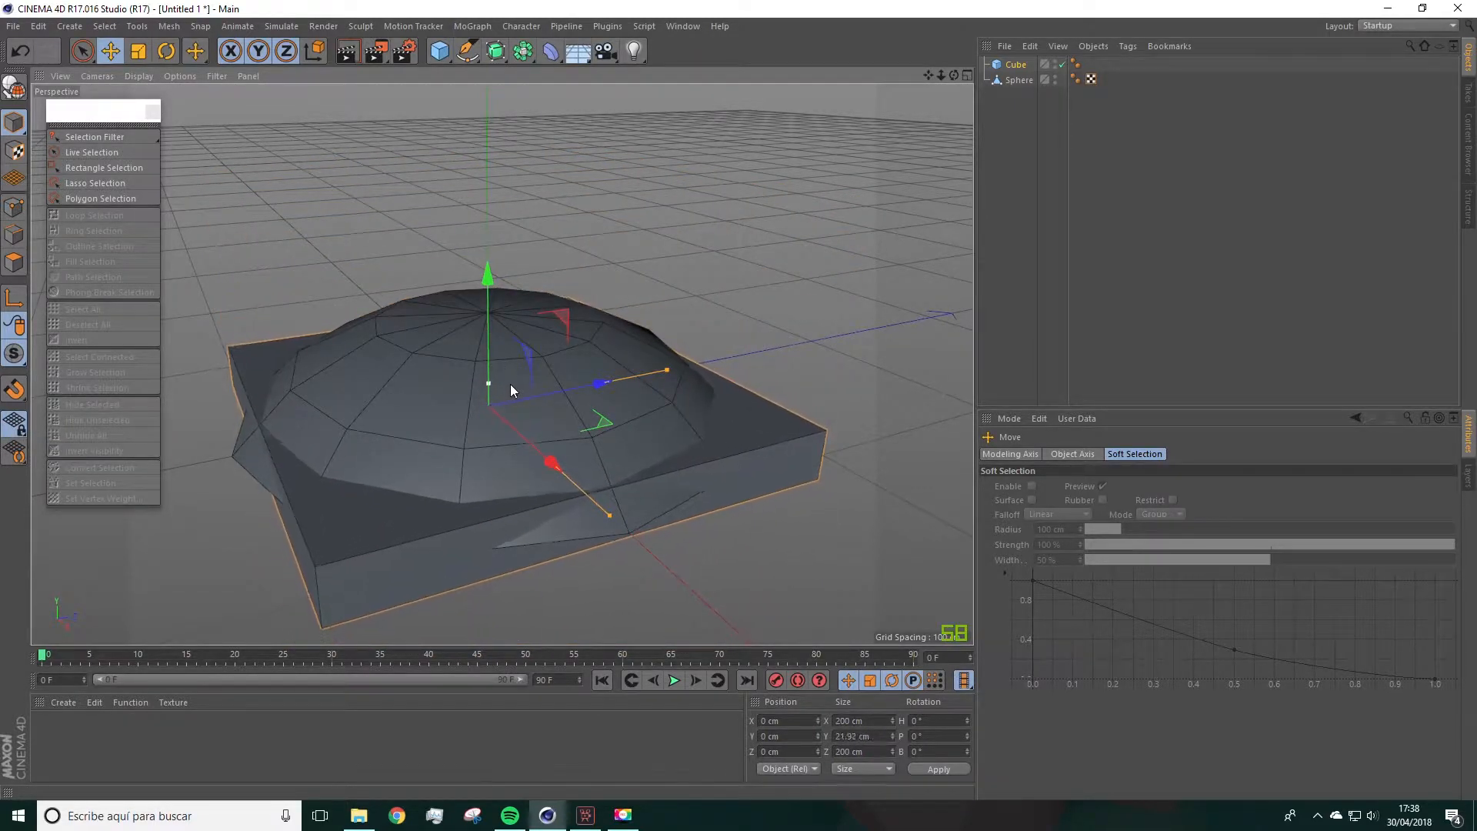
pyautogui.moveTo(490, 279); pyautogui.dragTo(477, 137)
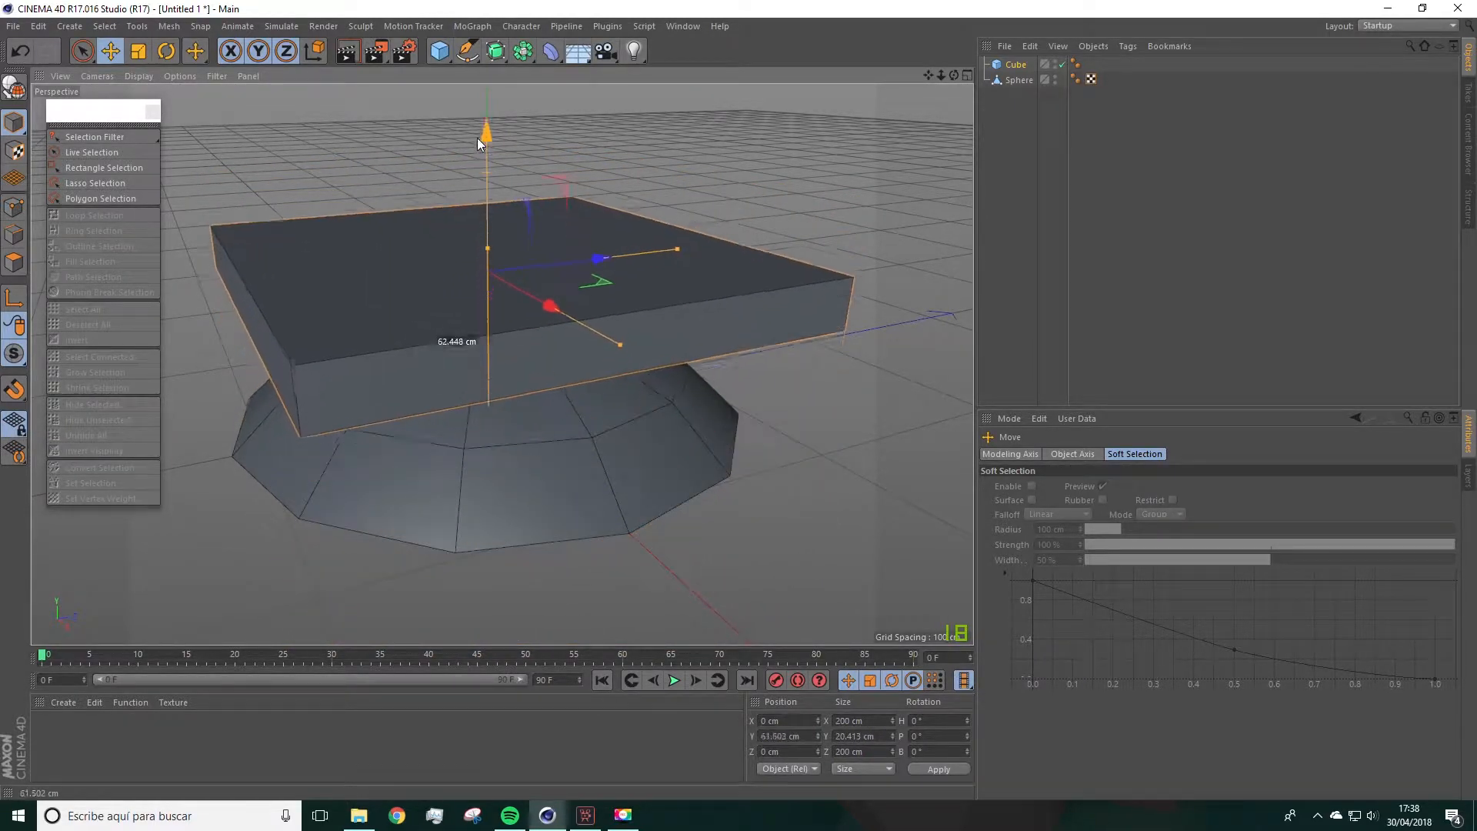
# Step: Scale the flat slab uniformly to about 61.6 cm square and lower it to about 42.1 cm in Y
pyautogui.click(138, 51)
pyautogui.moveTo(832, 152); pyautogui.dragTo(449, 238)
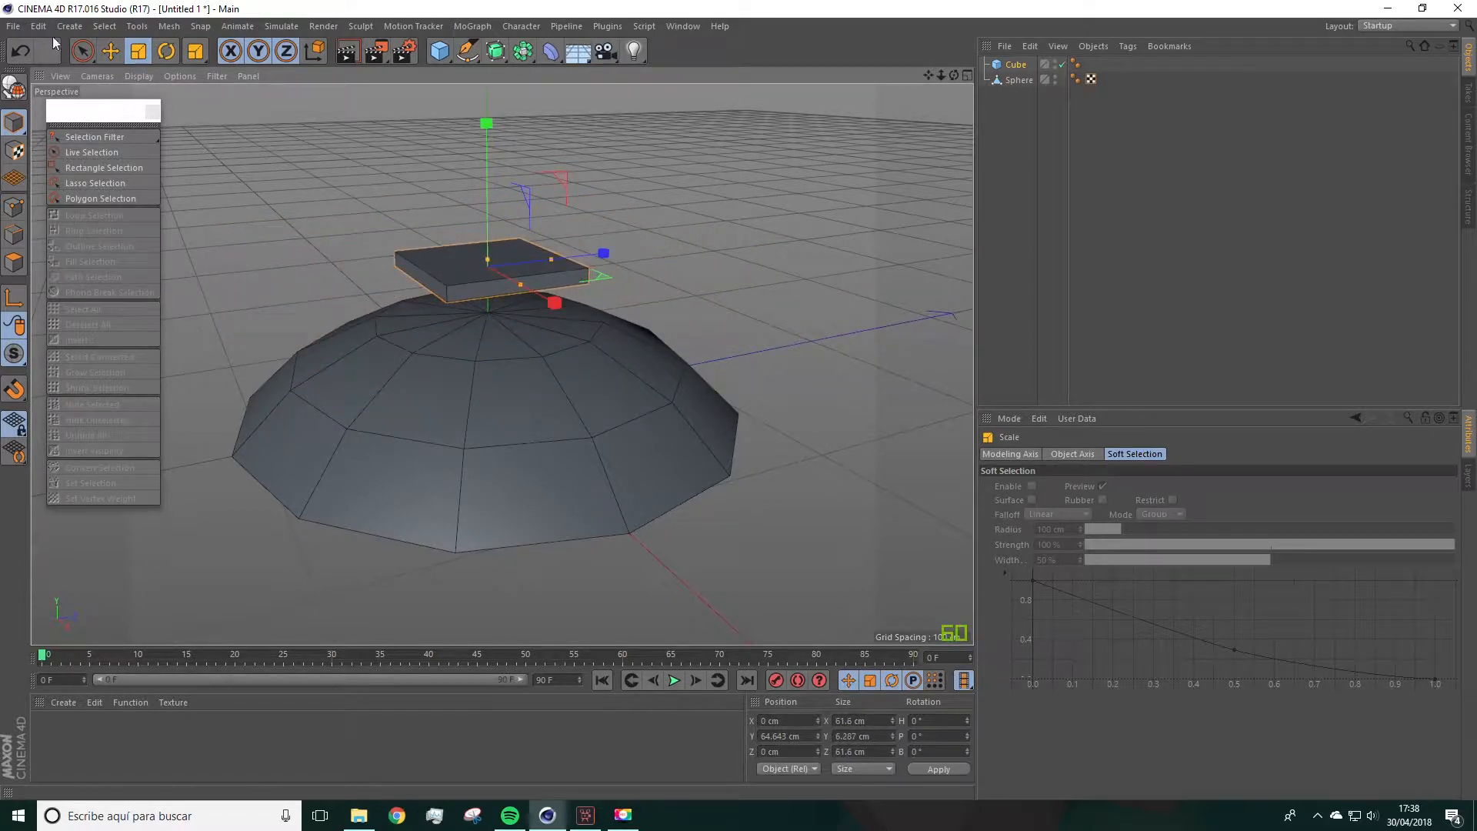
pyautogui.click(110, 50)
pyautogui.moveTo(487, 151); pyautogui.dragTo(496, 192)
pyautogui.scroll(5, 527, 346)
pyautogui.scroll(-5, 528, 377)
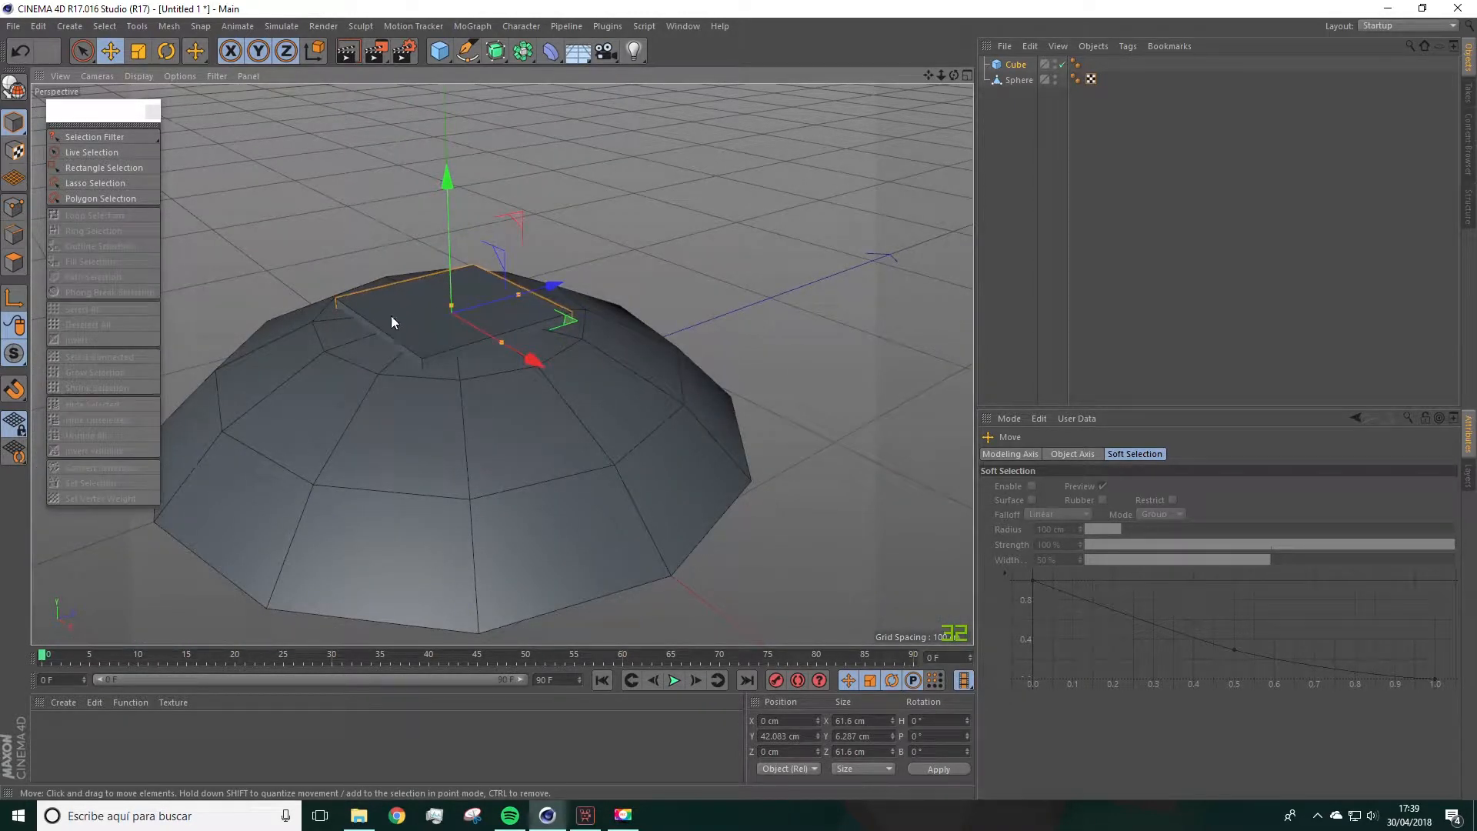
# Step: Scale the slab uniformly to about 52.8 cm square and raise it to about 47 cm in Y
pyautogui.scroll(-3, 440, 308)
pyautogui.keyDown('alt'); pyautogui.moveTo(431, 318); pyautogui.dragTo(400, 385); pyautogui.keyUp('alt')
pyautogui.press('t')
pyautogui.moveTo(250, 132); pyautogui.dragTo(173, 157)
pyautogui.click(110, 50)
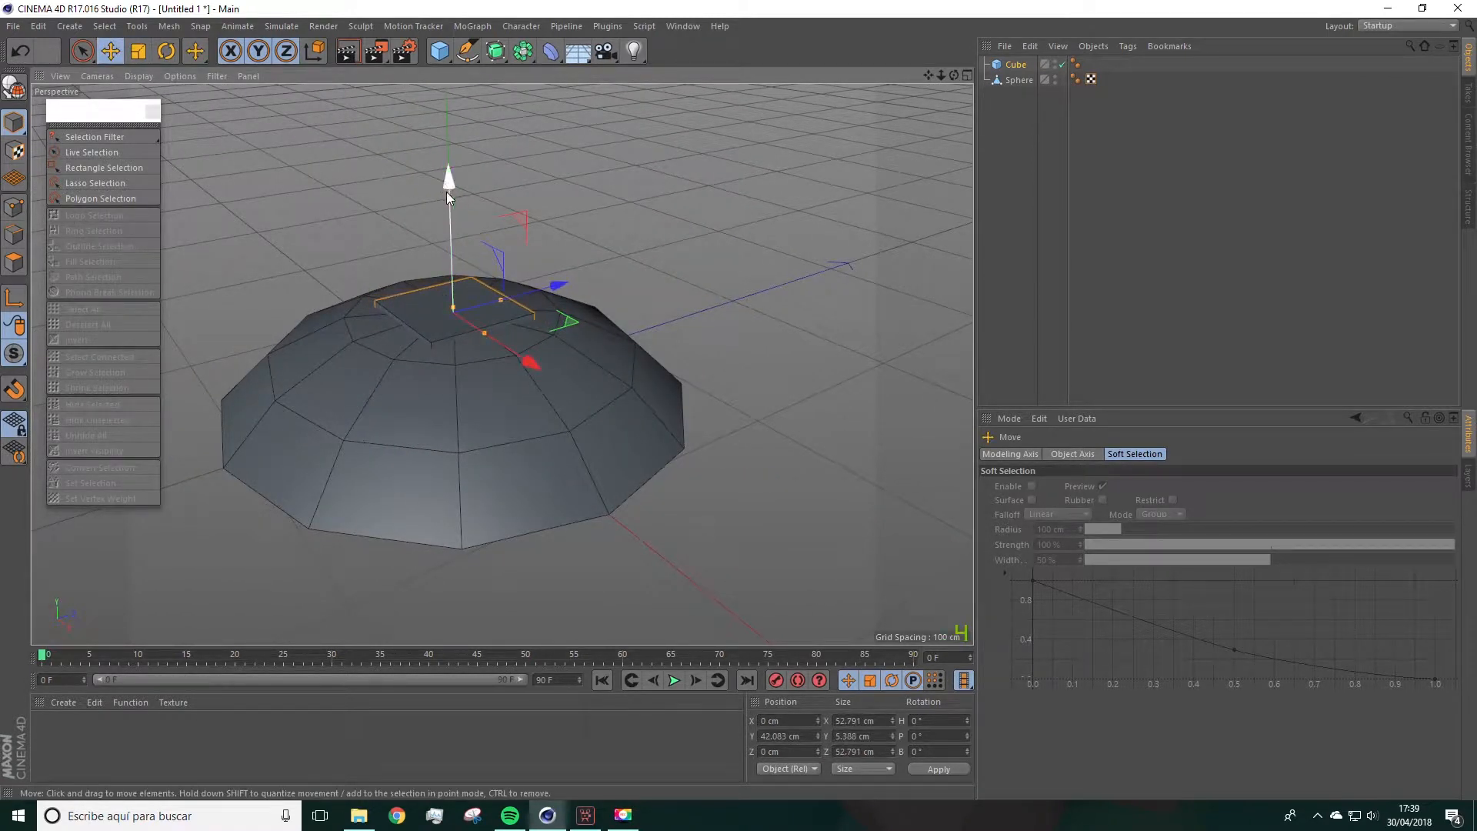
pyautogui.moveTo(445, 182); pyautogui.dragTo(440, 182)
pyautogui.scroll(3, 461, 284)
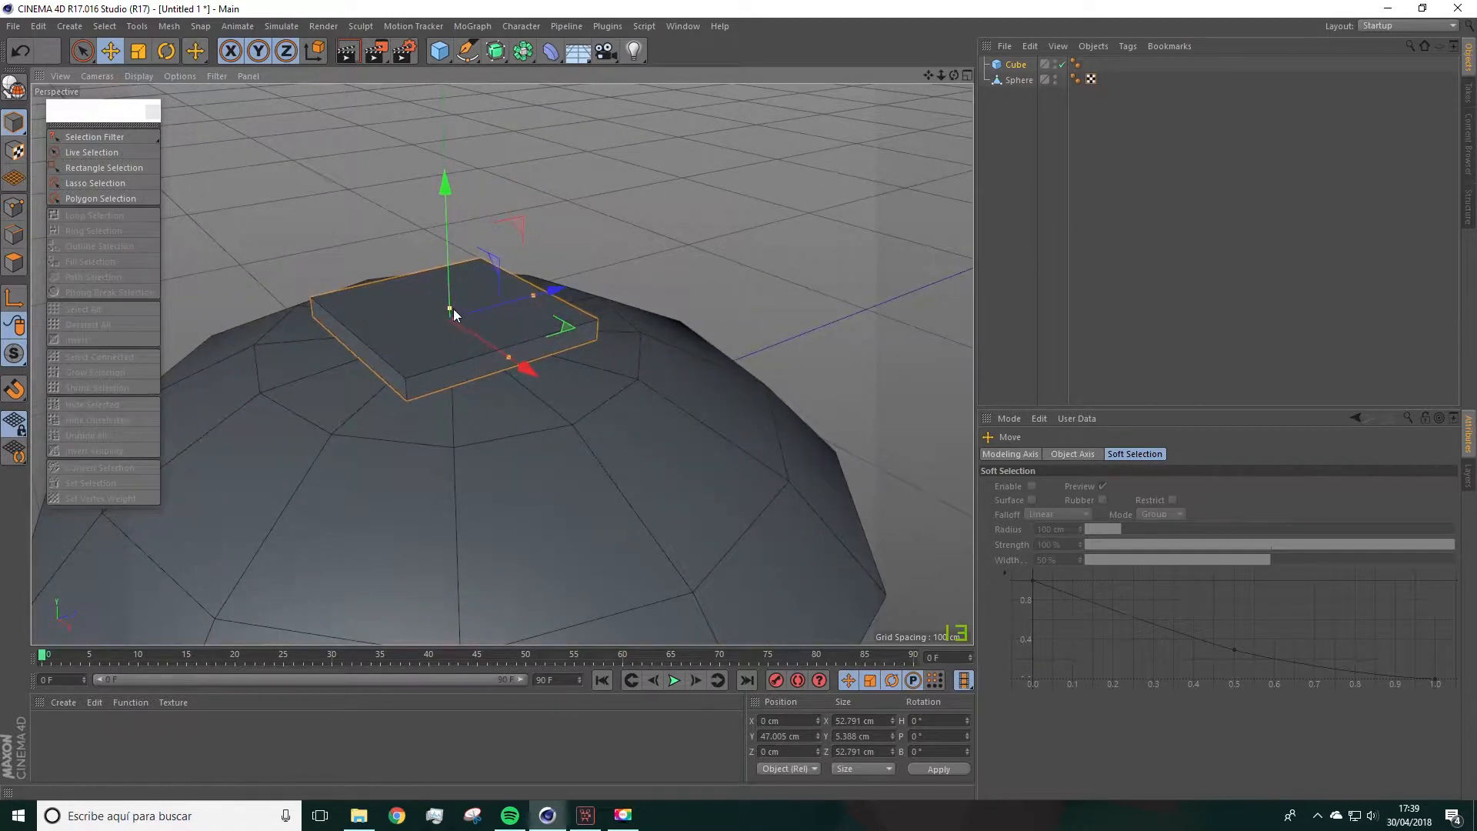
# Step: Thin the slab to about 2.7 cm high and position it just above the dome's top at about 53.1 cm in Y
pyautogui.moveTo(444, 311)
pyautogui.keyDown('alt'); pyautogui.mouseDown()
pyautogui.moveTo(436, 254)
pyautogui.moveTo(449, 317)
pyautogui.mouseUp(); pyautogui.keyUp('alt')
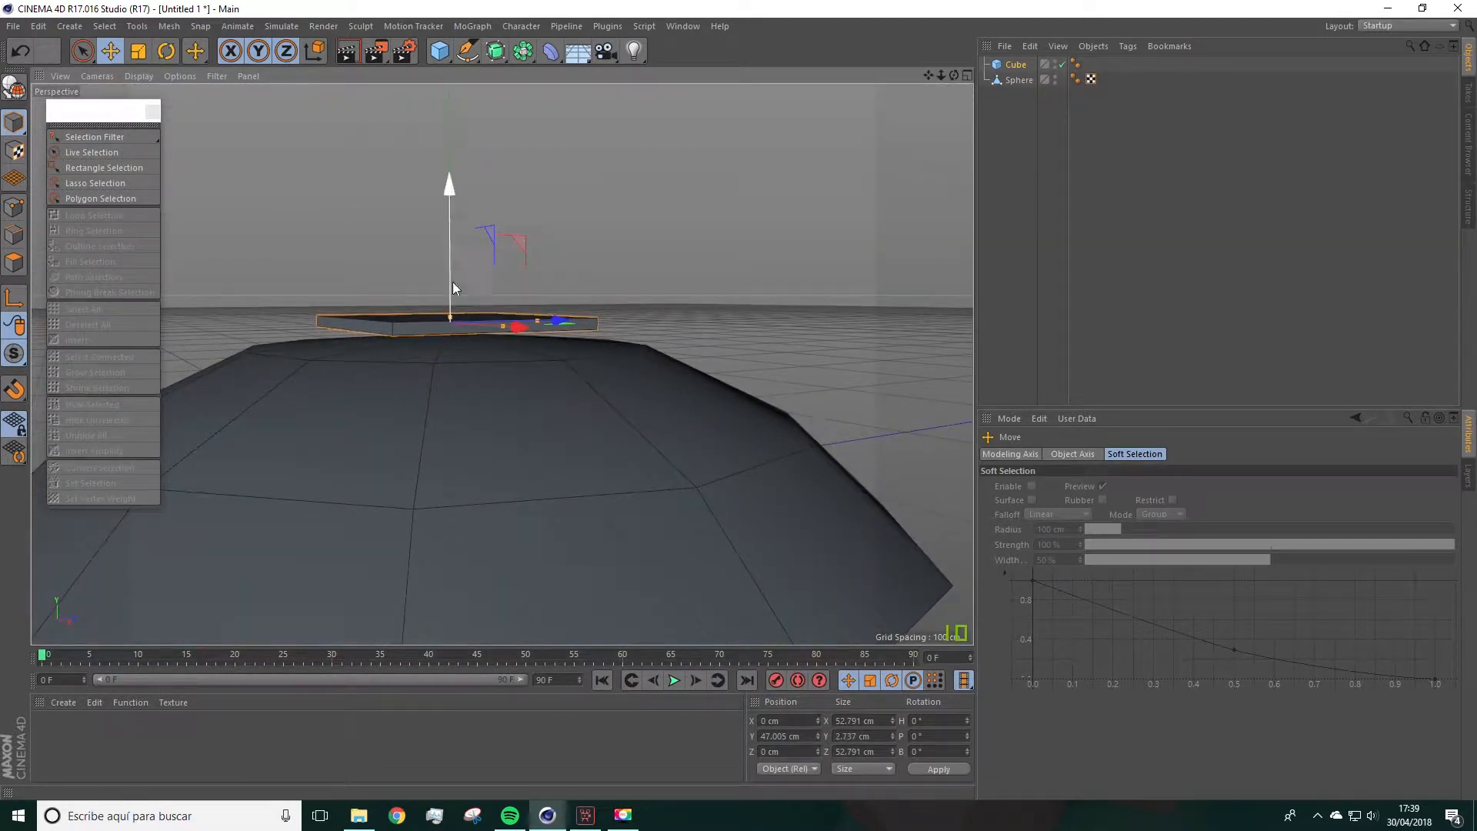
pyautogui.moveTo(448, 185); pyautogui.dragTo(452, 293)
pyautogui.scroll(-5, 461, 266)
pyautogui.scroll(8, 450, 266)
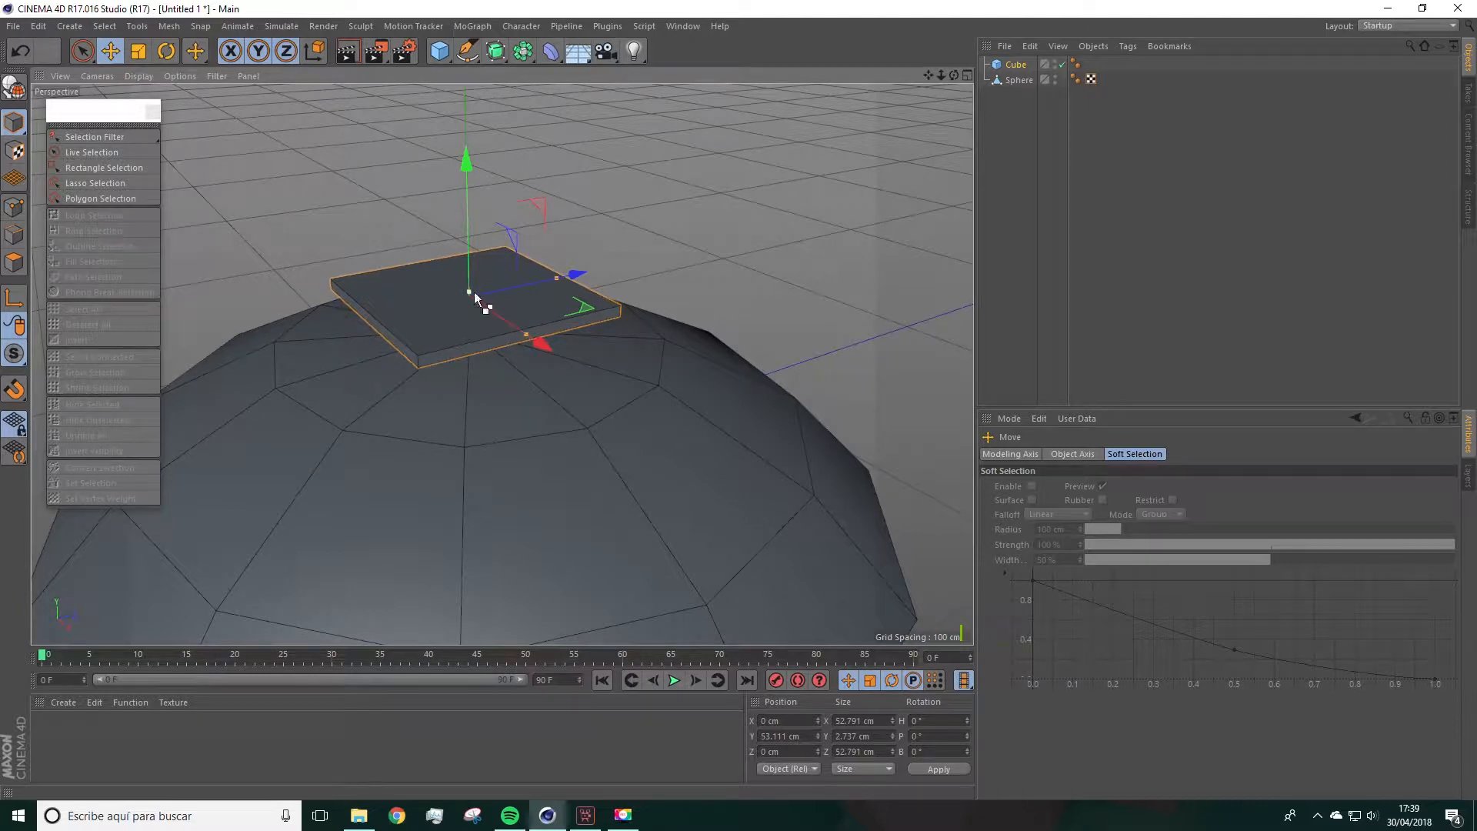
# Step: Duplicate the platform slab, placing the copy at about -38.4 cm in Z with a depth of about 16.1 cm
pyautogui.keyDown('ctrl'); pyautogui.moveTo(474, 292); pyautogui.dragTo(474, 294); pyautogui.keyUp('ctrl')
pyautogui.moveTo(553, 283); pyautogui.dragTo(444, 321)
pyautogui.keyDown('alt'); pyautogui.moveTo(454, 322); pyautogui.dragTo(570, 362); pyautogui.keyUp('alt')
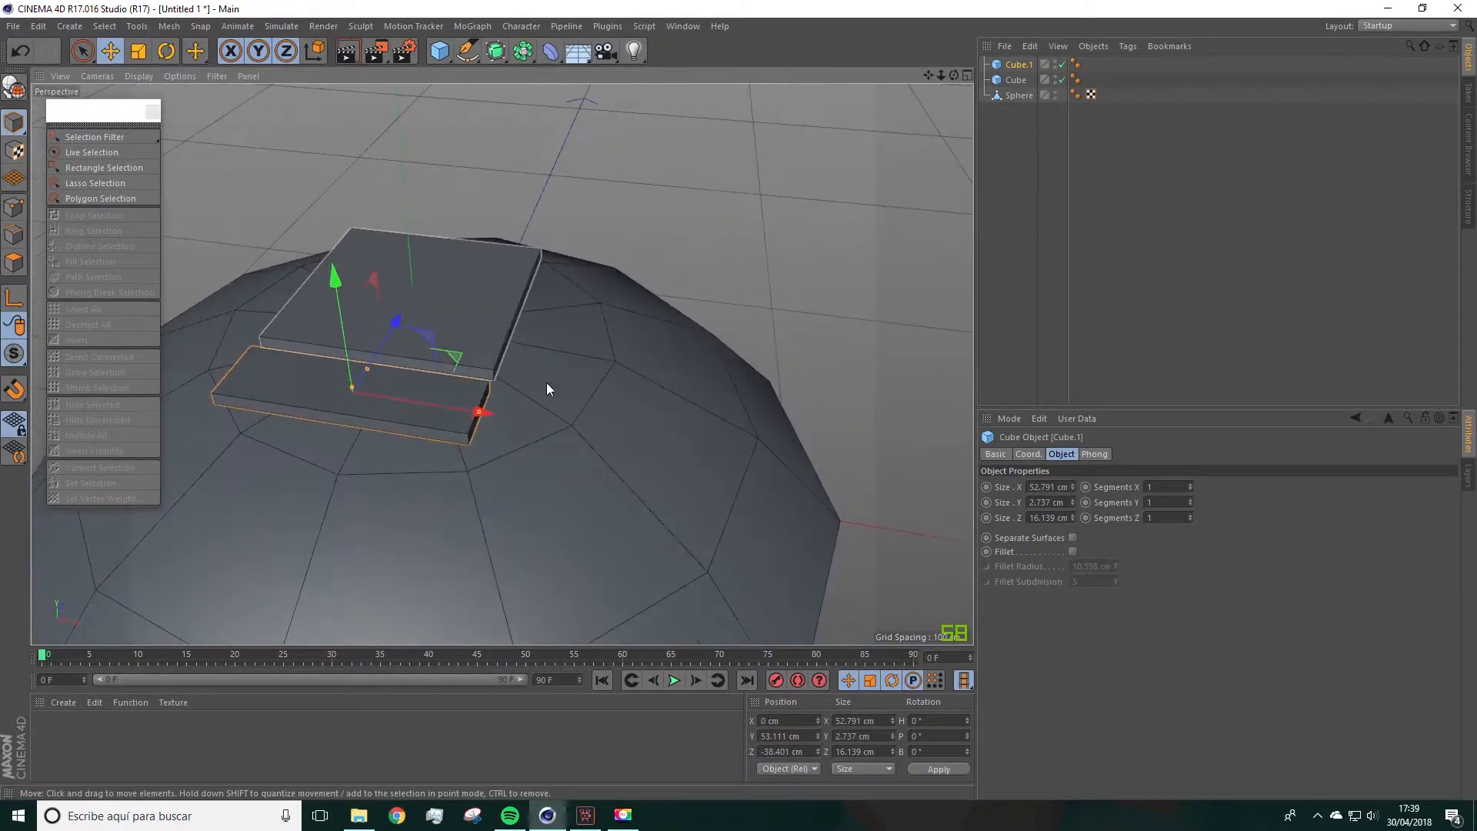
# Step: Resize the copied slab to about 40.3 by 12.1 cm and place it beside the platform at about Y 52, Z -33.5 cm
pyautogui.moveTo(479, 412); pyautogui.dragTo(422, 317)
pyautogui.scroll(4, 426, 296)
pyautogui.moveTo(463, 382); pyautogui.dragTo(510, 373)
pyautogui.moveTo(389, 271); pyautogui.dragTo(389, 278)
pyautogui.moveTo(492, 374)
pyautogui.mouseDown()
pyautogui.moveTo(507, 384)
pyautogui.moveTo(581, 324)
pyautogui.moveTo(527, 357)
pyautogui.moveTo(503, 396)
pyautogui.mouseUp()
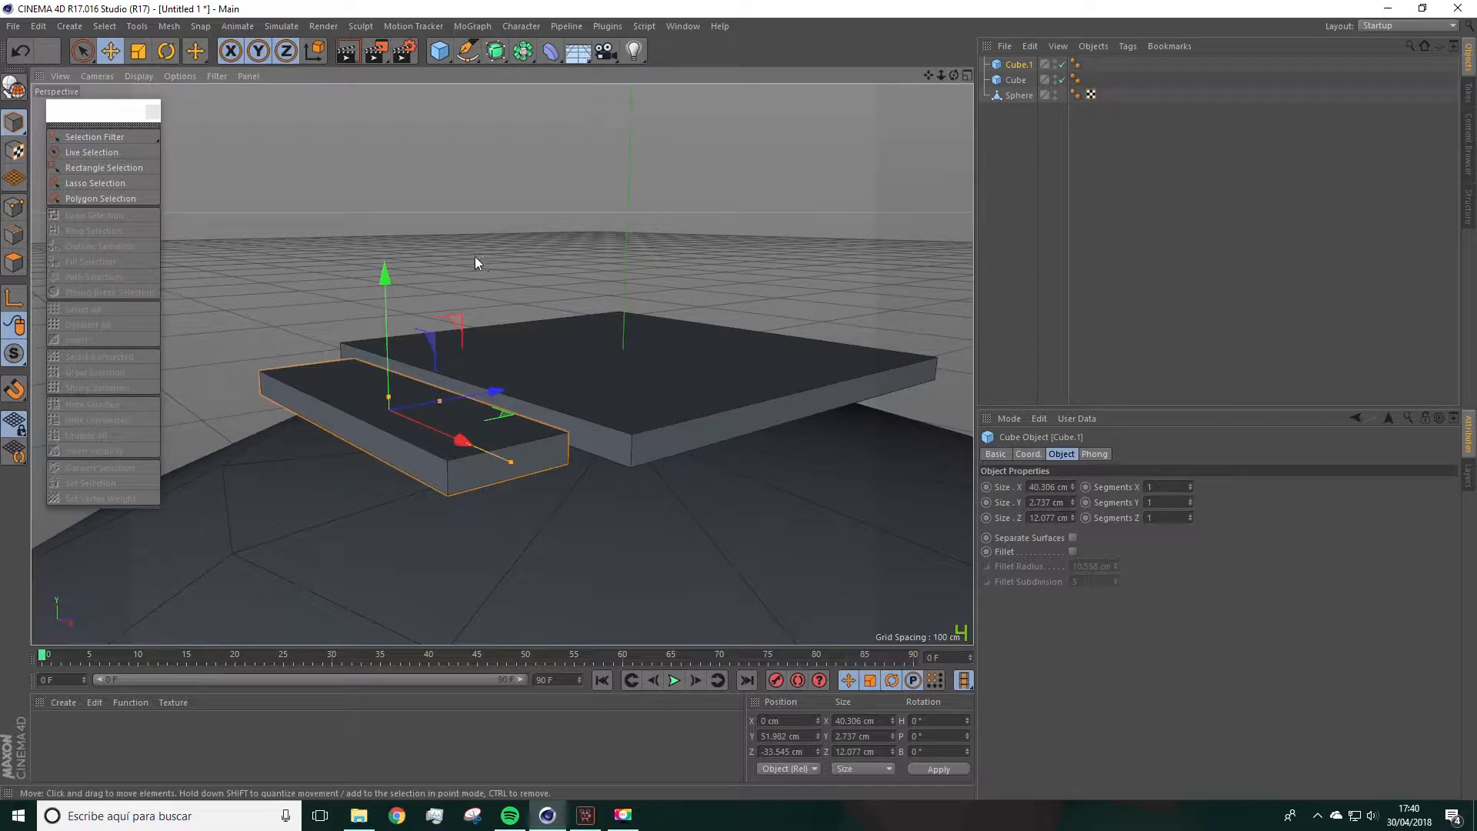
pyautogui.click(473, 26)
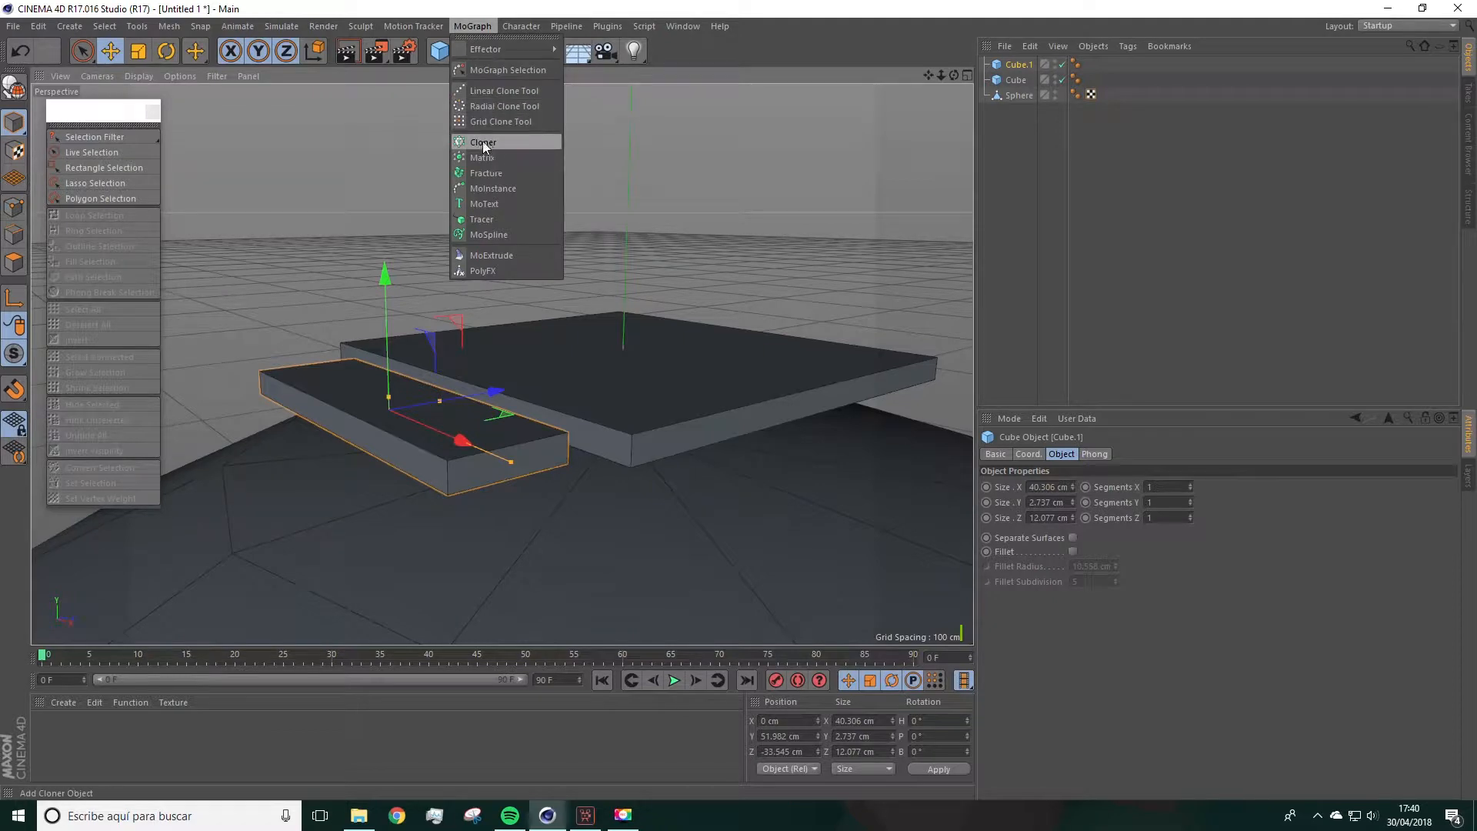
pyautogui.press('Escape')
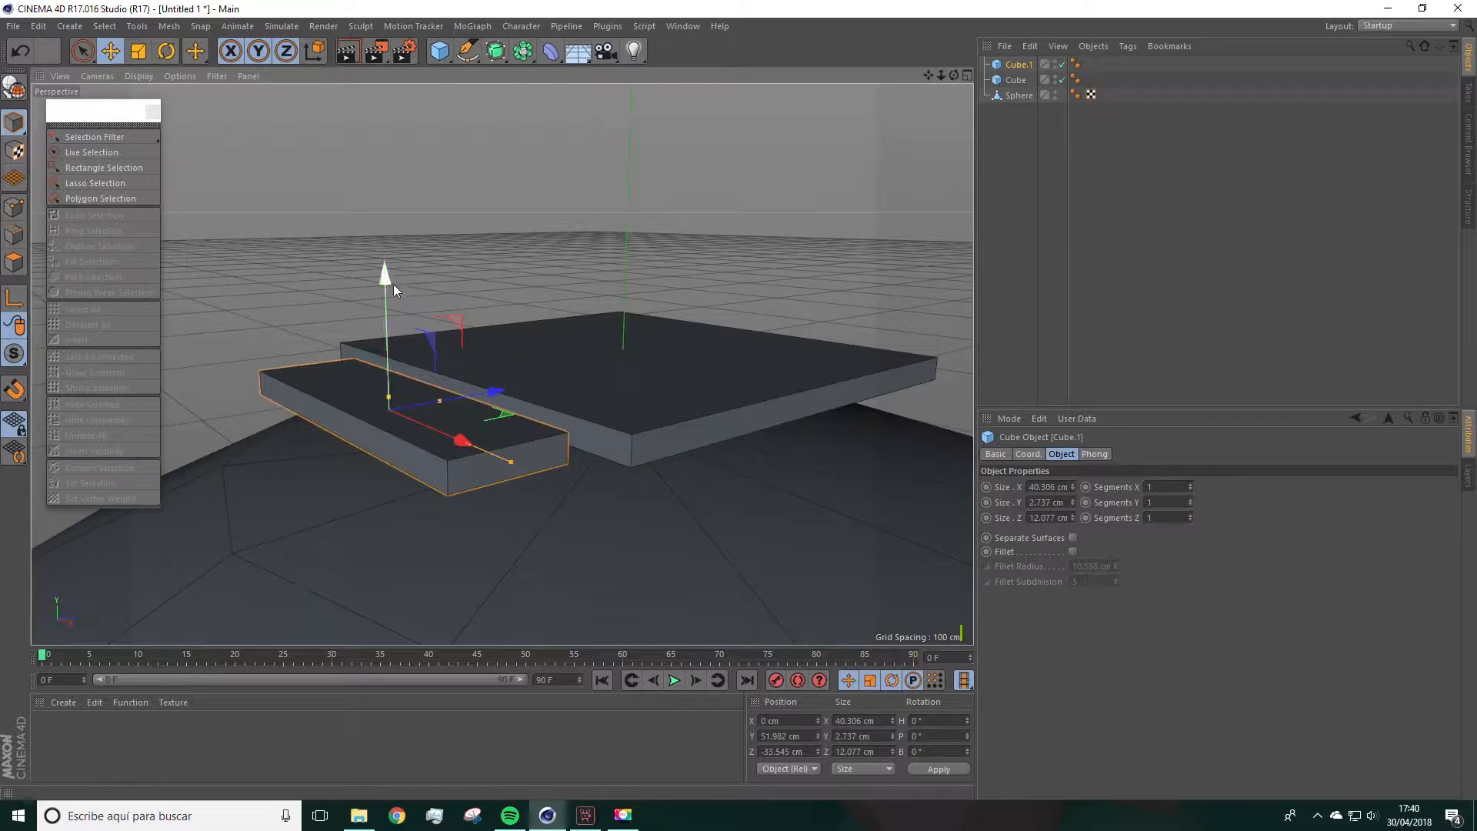
pyautogui.keyDown('ctrl'); pyautogui.moveTo(387, 275); pyautogui.dragTo(326, 311); pyautogui.keyUp('ctrl')
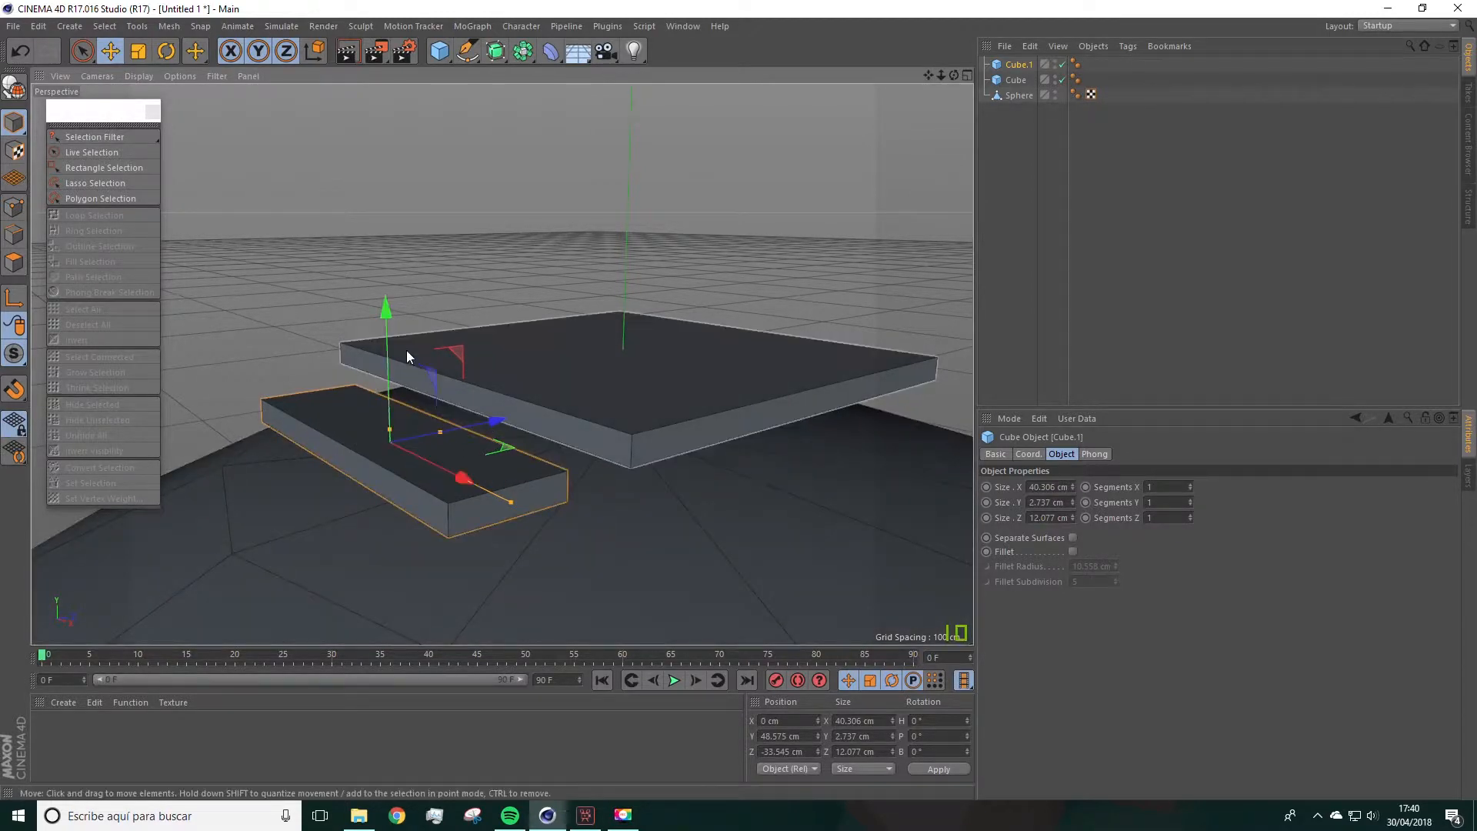
pyautogui.keyDown('ctrl'); pyautogui.moveTo(384, 307); pyautogui.dragTo(378, 353); pyautogui.keyUp('ctrl')
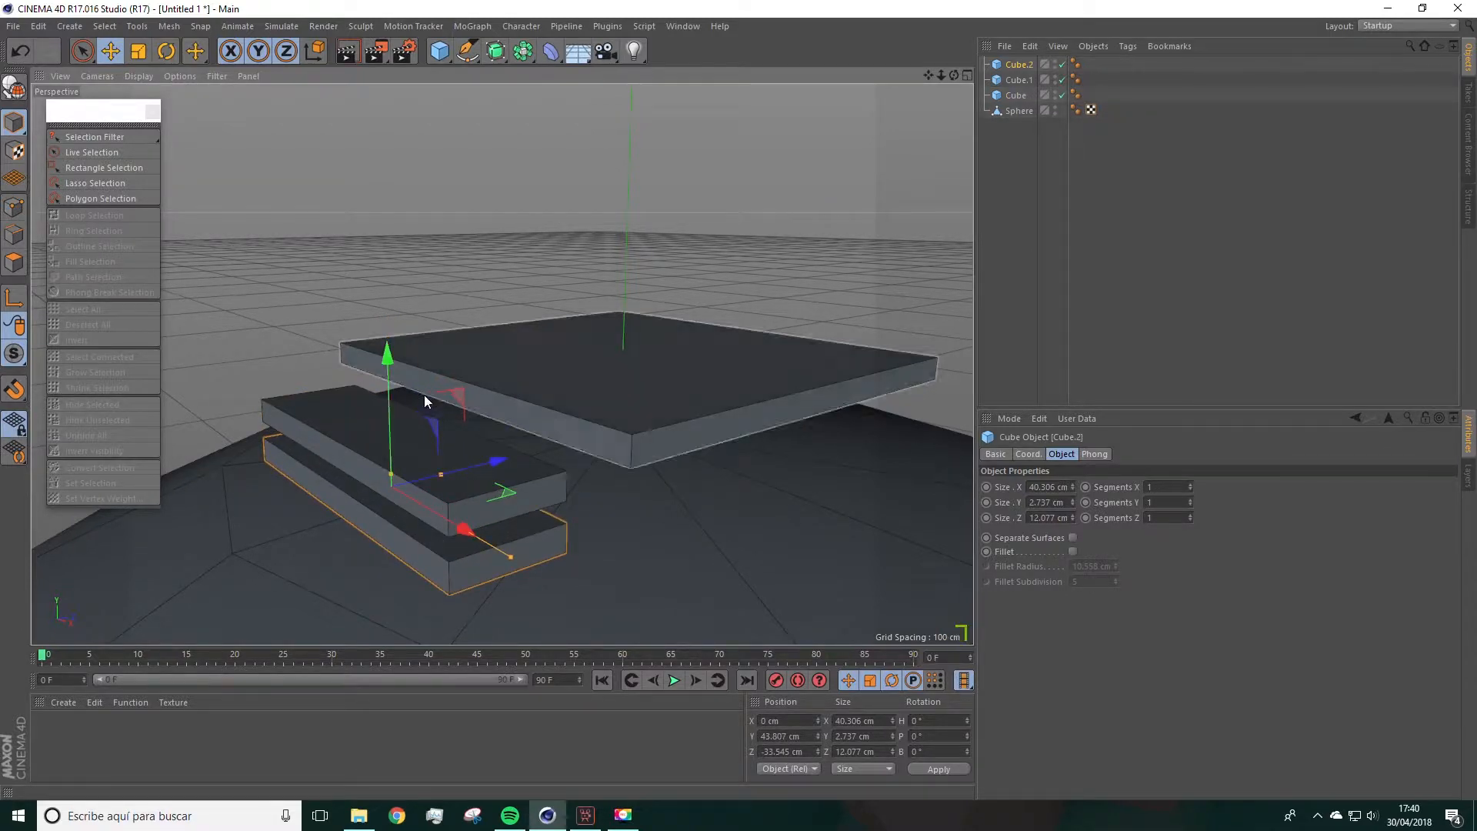
pyautogui.moveTo(495, 475); pyautogui.dragTo(326, 389)
pyautogui.moveTo(449, 506); pyautogui.dragTo(432, 508)
pyautogui.keyDown('alt'); pyautogui.moveTo(432, 508); pyautogui.dragTo(445, 533); pyautogui.keyUp('alt')
pyautogui.keyDown('alt'); pyautogui.moveTo(445, 533); pyautogui.dragTo(745, 399, button='middle'); pyautogui.keyUp('alt')
pyautogui.scroll(-5, 727, 410)
pyautogui.keyDown('alt'); pyautogui.moveTo(727, 411); pyautogui.dragTo(778, 426); pyautogui.keyUp('alt')
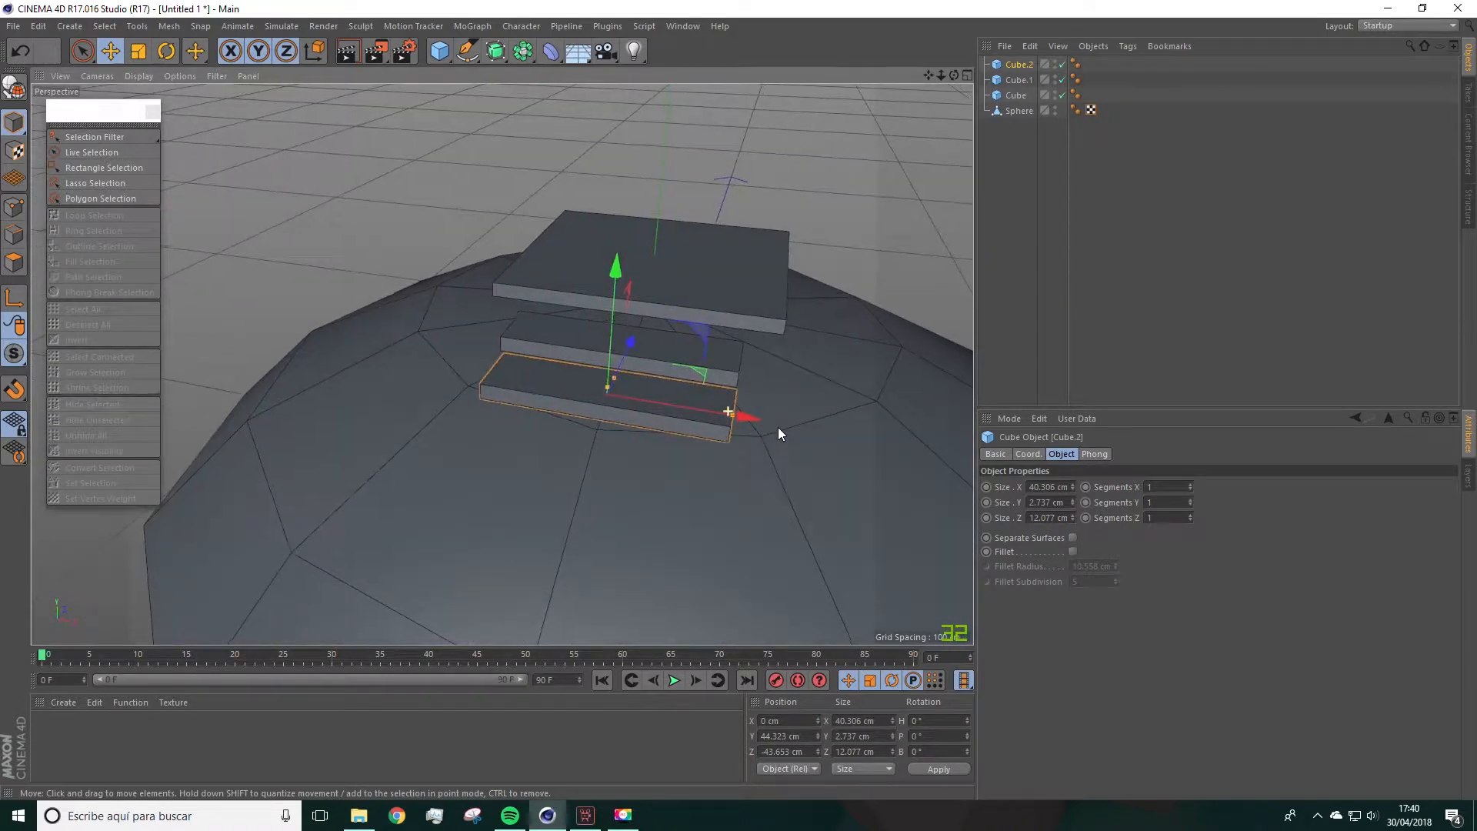
pyautogui.keyDown('alt'); pyautogui.moveTo(721, 369); pyautogui.dragTo(579, 500); pyautogui.keyUp('alt')
pyautogui.press('Delete')
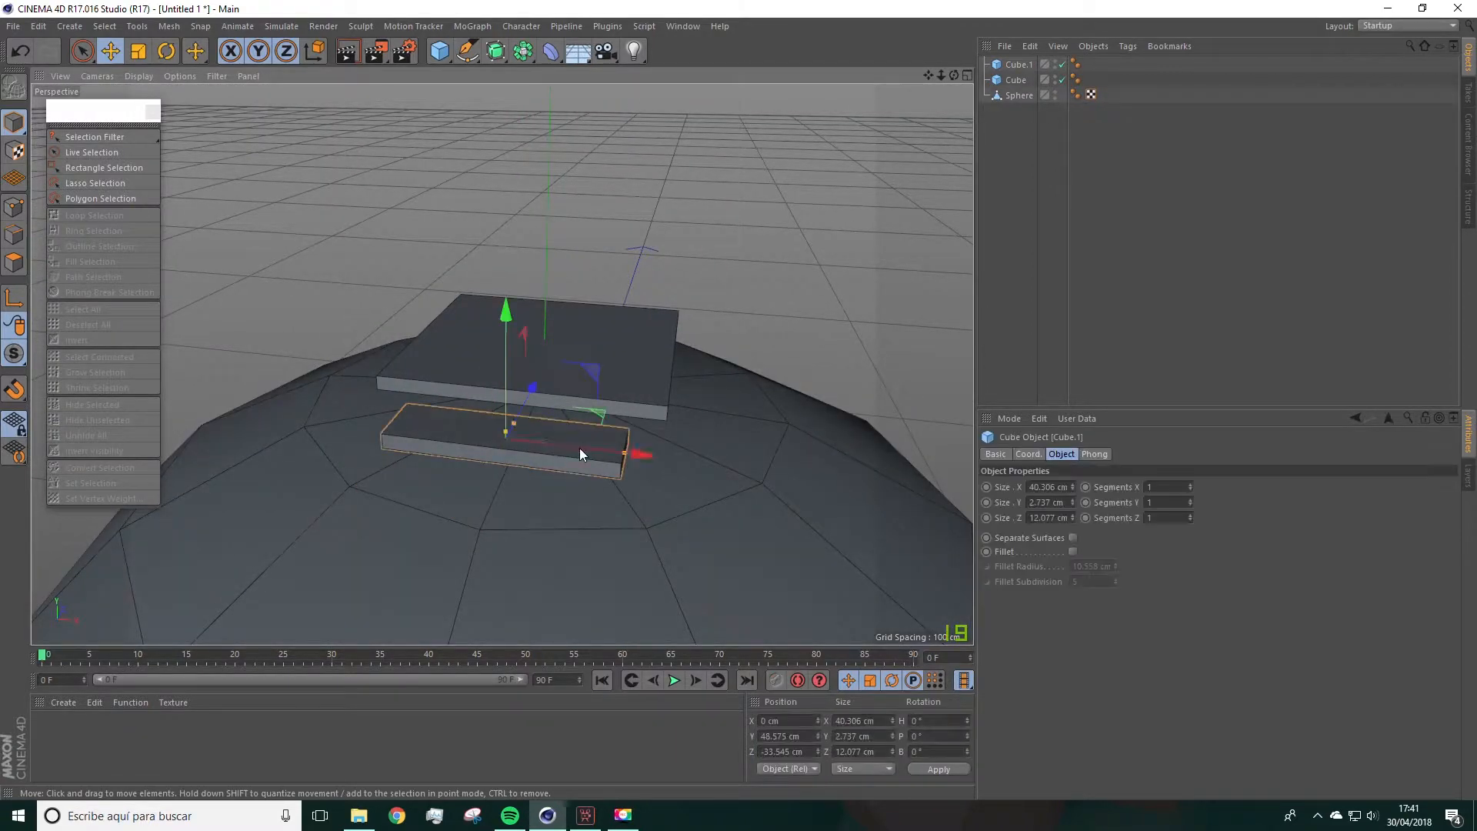
# Step: Shorten the stair slab to about 35.4 cm in X and move it against the platform's edge at about Y 51.9, Z -32.3 cm
pyautogui.moveTo(625, 453); pyautogui.dragTo(491, 385)
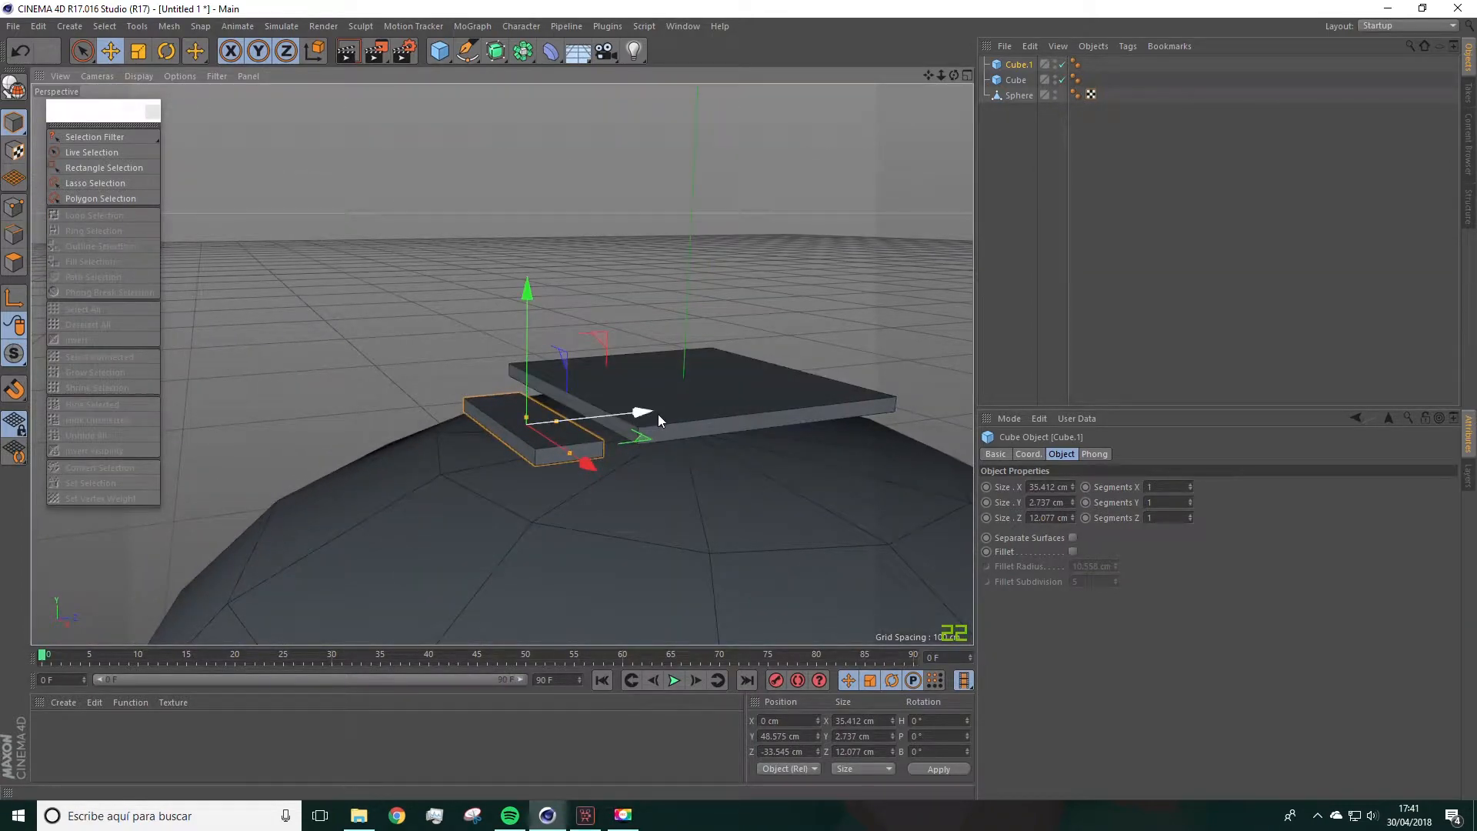
pyautogui.moveTo(643, 413); pyautogui.dragTo(646, 417)
pyautogui.moveTo(536, 299); pyautogui.dragTo(535, 288)
pyautogui.keyDown('alt'); pyautogui.moveTo(576, 362); pyautogui.dragTo(599, 422, button='right'); pyautogui.keyUp('alt')
pyautogui.keyDown('alt'); pyautogui.moveTo(603, 436); pyautogui.dragTo(564, 400); pyautogui.keyUp('alt')
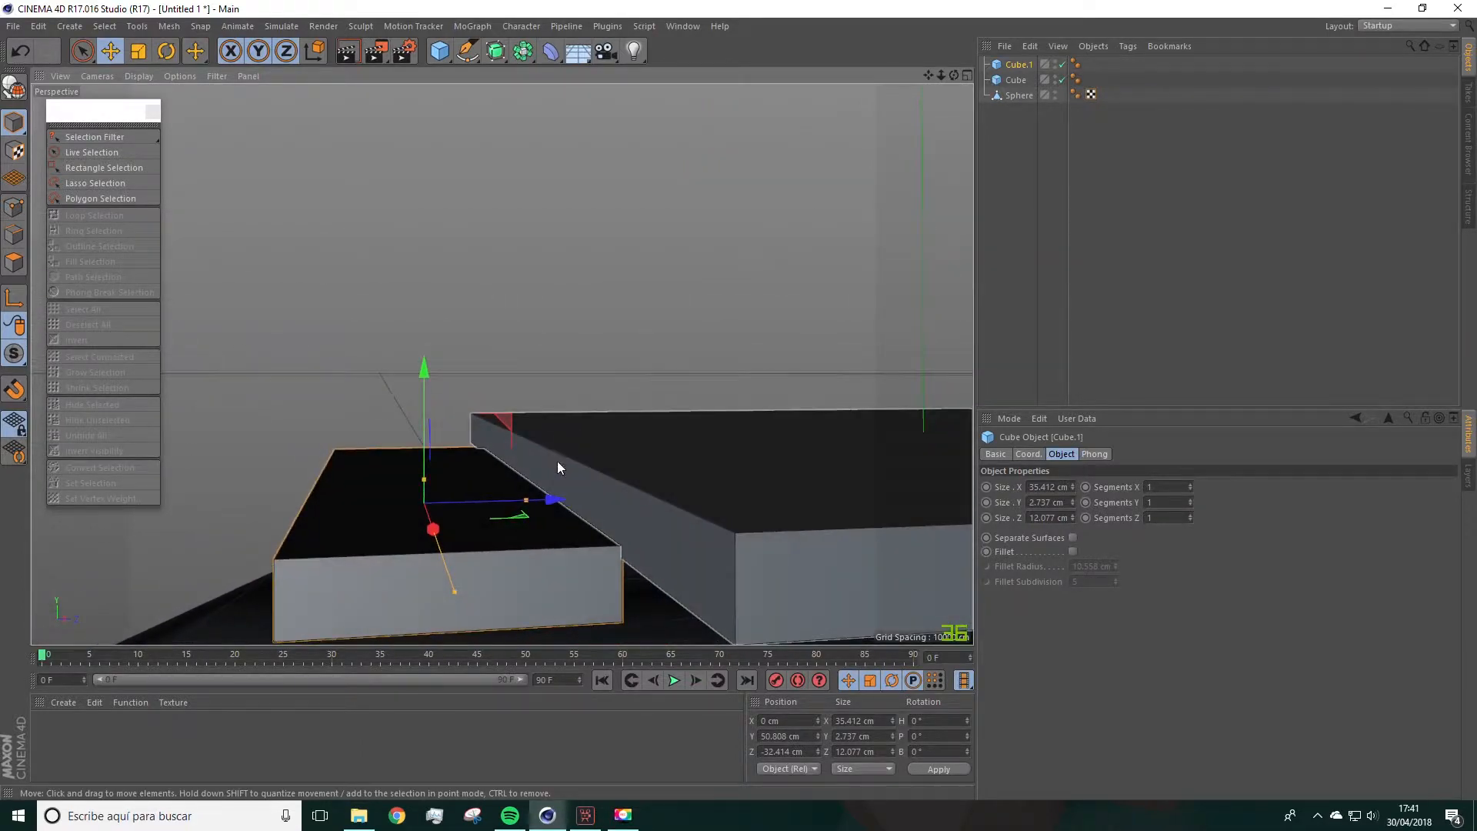
pyautogui.moveTo(547, 504); pyautogui.dragTo(549, 505)
pyautogui.moveTo(427, 377); pyautogui.dragTo(423, 358)
# Step: Duplicate the stair slab twice downward and outward, at about Y 47.5, Z -43.4 cm and Y 43.4, Z -54.5 cm
pyautogui.keyDown('alt'); pyautogui.moveTo(423, 358); pyautogui.dragTo(457, 409, button='right'); pyautogui.keyUp('alt')
pyautogui.keyDown('alt'); pyautogui.moveTo(457, 405); pyautogui.dragTo(473, 466); pyautogui.keyUp('alt')
pyautogui.moveTo(350, 358); pyautogui.dragTo(398, 297)
pyautogui.moveTo(503, 414); pyautogui.dragTo(453, 422)
pyautogui.hotkey('ctrl', 'z')
pyautogui.moveTo(465, 371); pyautogui.dragTo(437, 373)
pyautogui.keyDown('alt'); pyautogui.moveTo(437, 374); pyautogui.dragTo(369, 299); pyautogui.keyUp('alt')
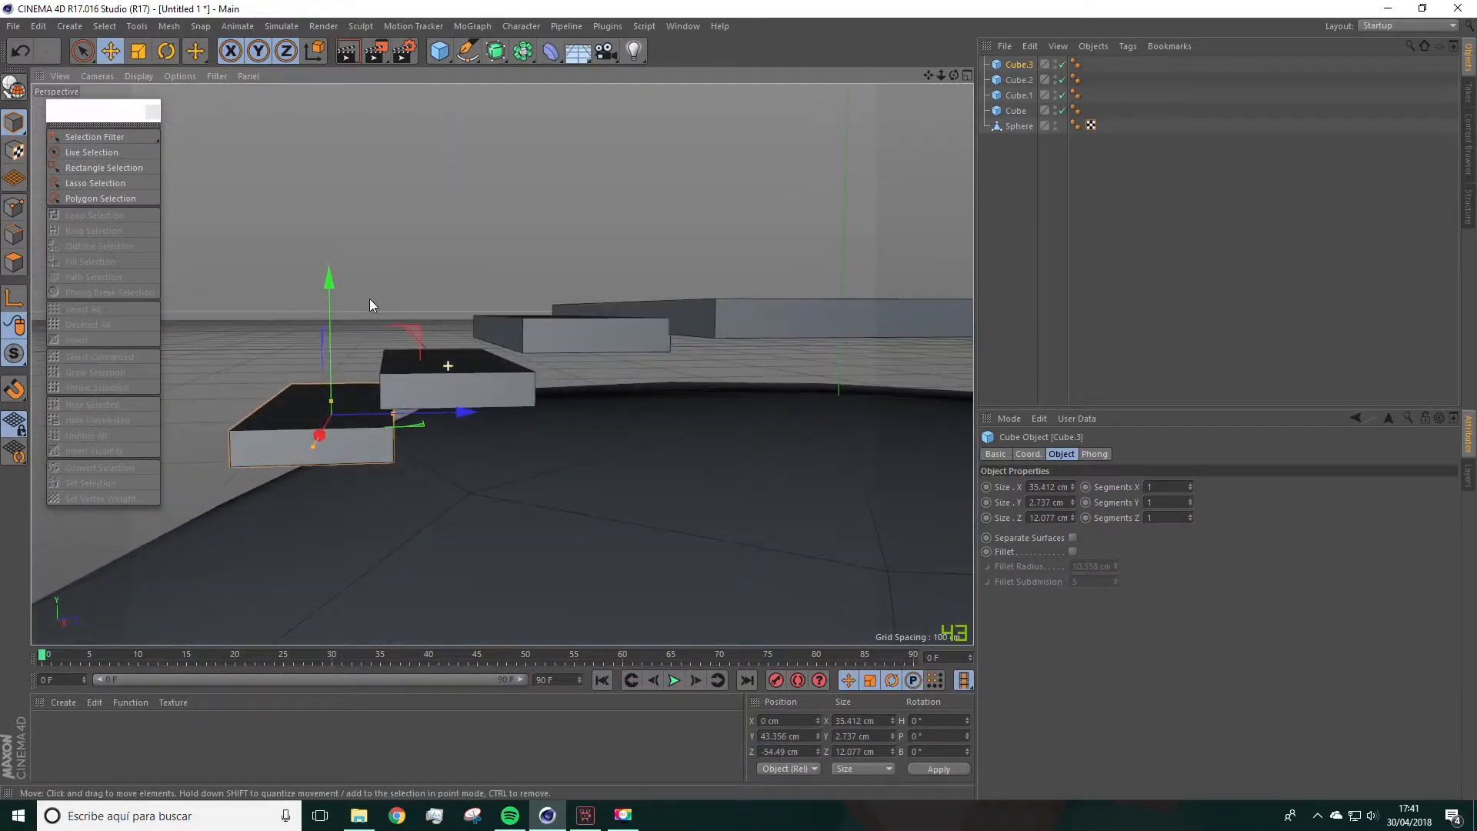
# Step: Rotate the lowest stair slab slightly, to about 1.5° heading, -0.7° pitch and 0.4° bank
pyautogui.keyDown('alt'); pyautogui.moveTo(398, 398); pyautogui.dragTo(436, 420); pyautogui.keyUp('alt')
pyautogui.press('r')
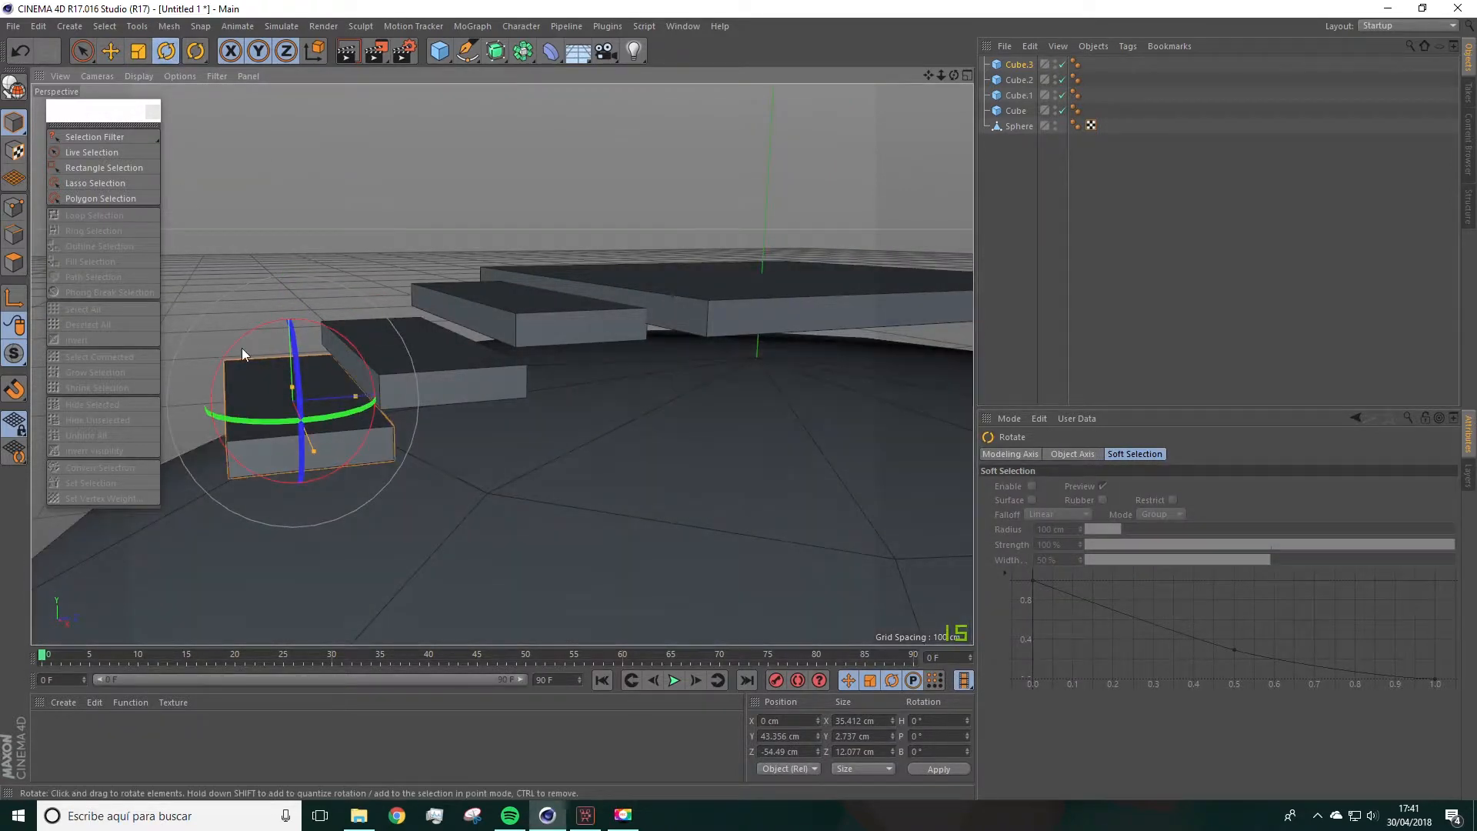
pyautogui.moveTo(329, 209); pyautogui.dragTo(345, 206)
pyautogui.hotkey('ctrl', 'z')
pyautogui.moveTo(264, 362); pyautogui.dragTo(268, 361)
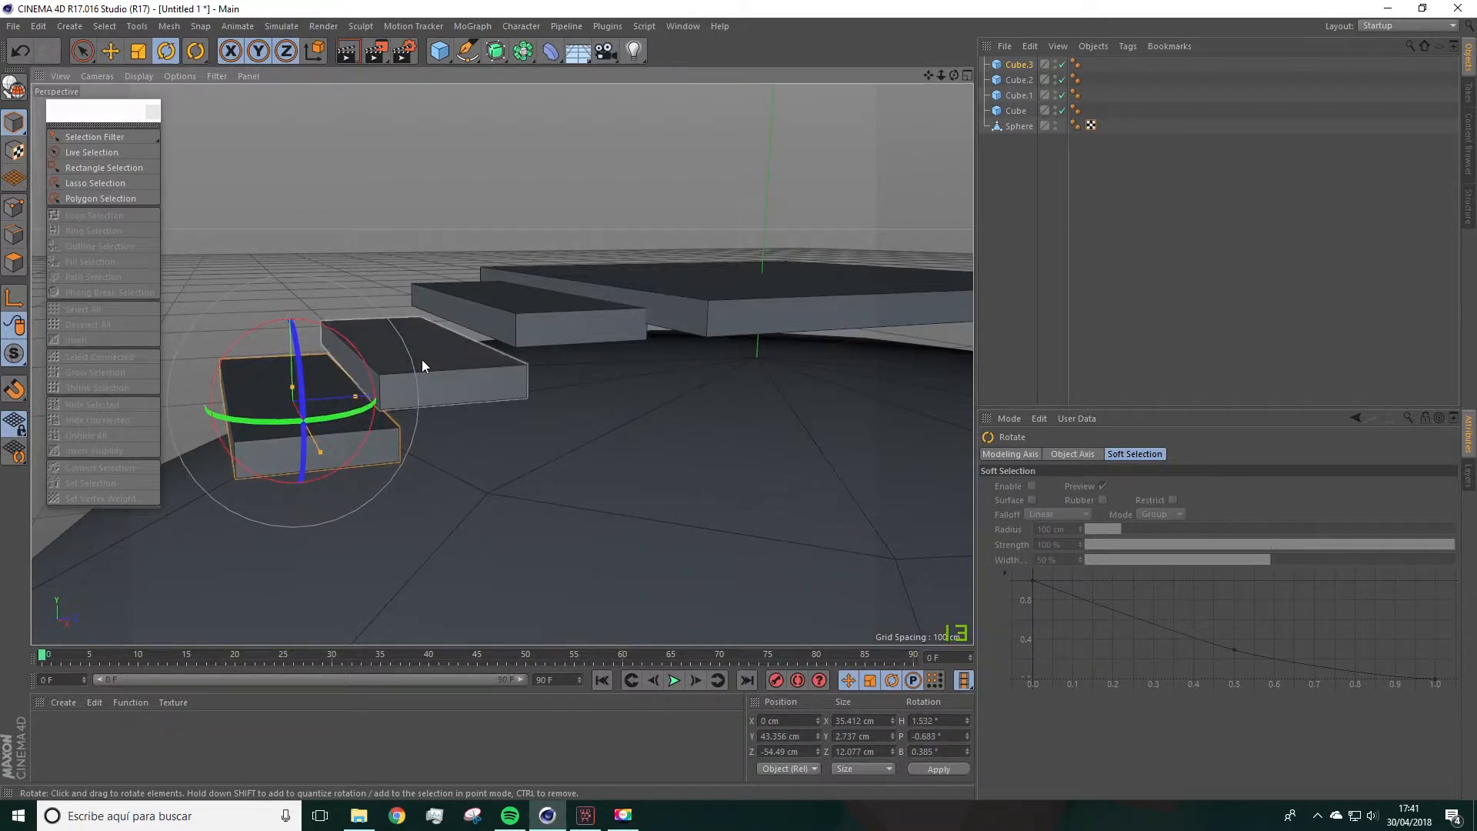
# Step: Rotate the middle stair slab to about -1.3° heading and tilt the top one to about 0.8° pitch and bank
pyautogui.click(381, 333)
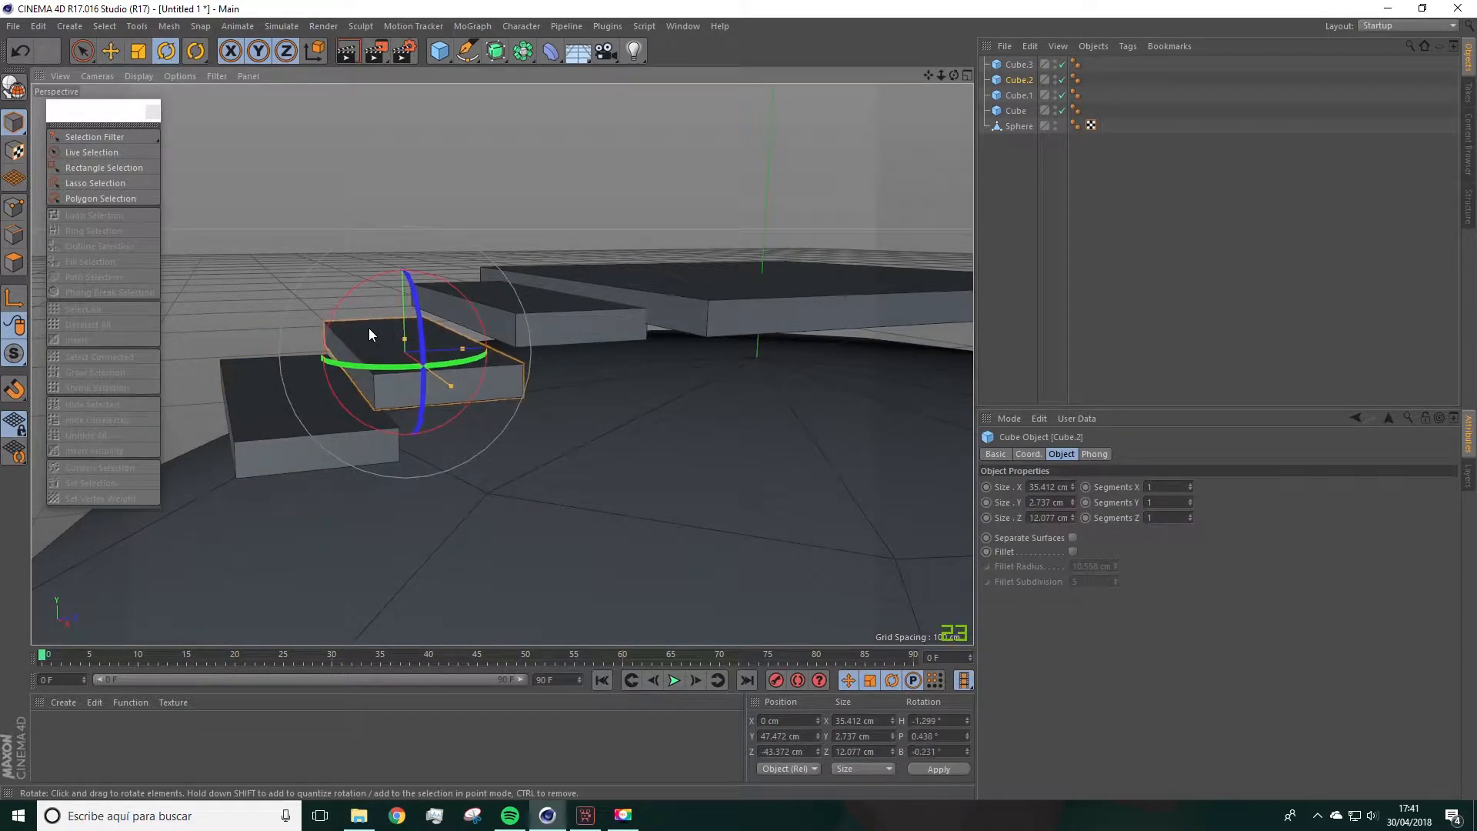
pyautogui.click(533, 306)
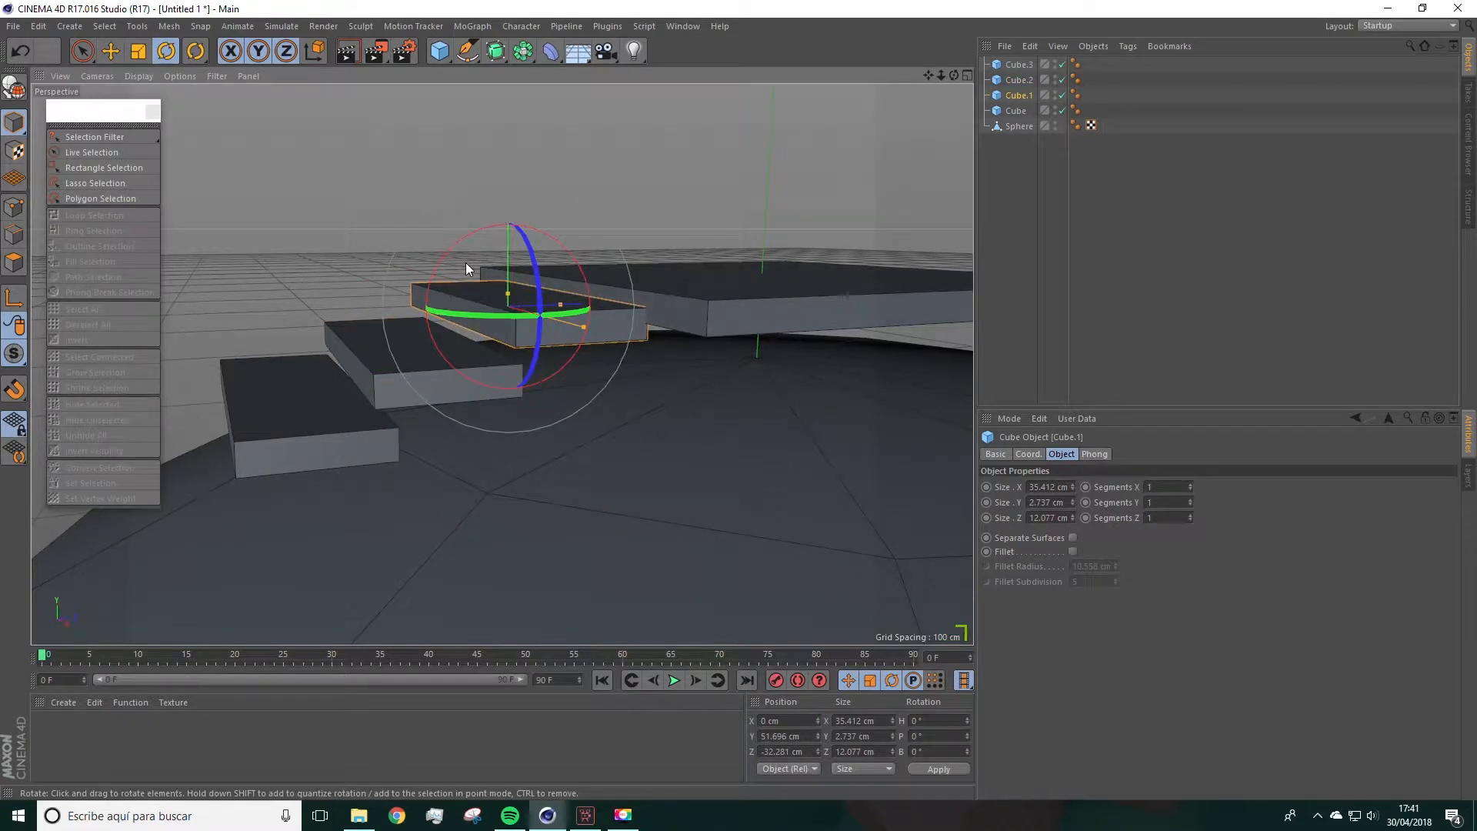
pyautogui.moveTo(465, 263); pyautogui.dragTo(465, 265)
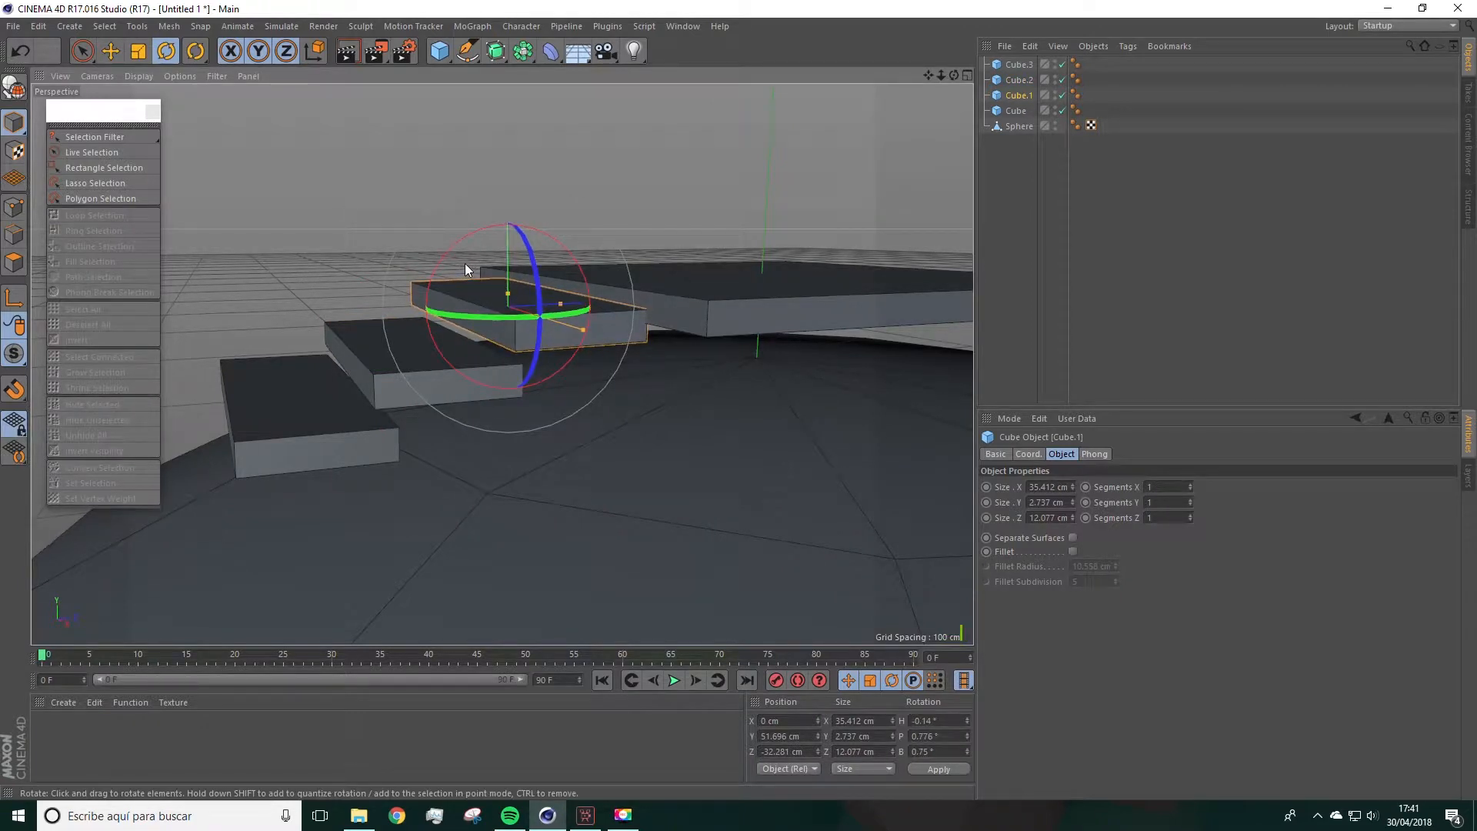
# Step: Duplicate the large platform slab and scale the copy uniformly down to about 6 cm square
pyautogui.keyDown('alt'); pyautogui.moveTo(467, 265); pyautogui.dragTo(483, 319); pyautogui.keyUp('alt')
pyautogui.keyDown('alt'); pyautogui.moveTo(627, 381); pyautogui.dragTo(699, 293); pyautogui.keyUp('alt')
pyautogui.click(743, 308)
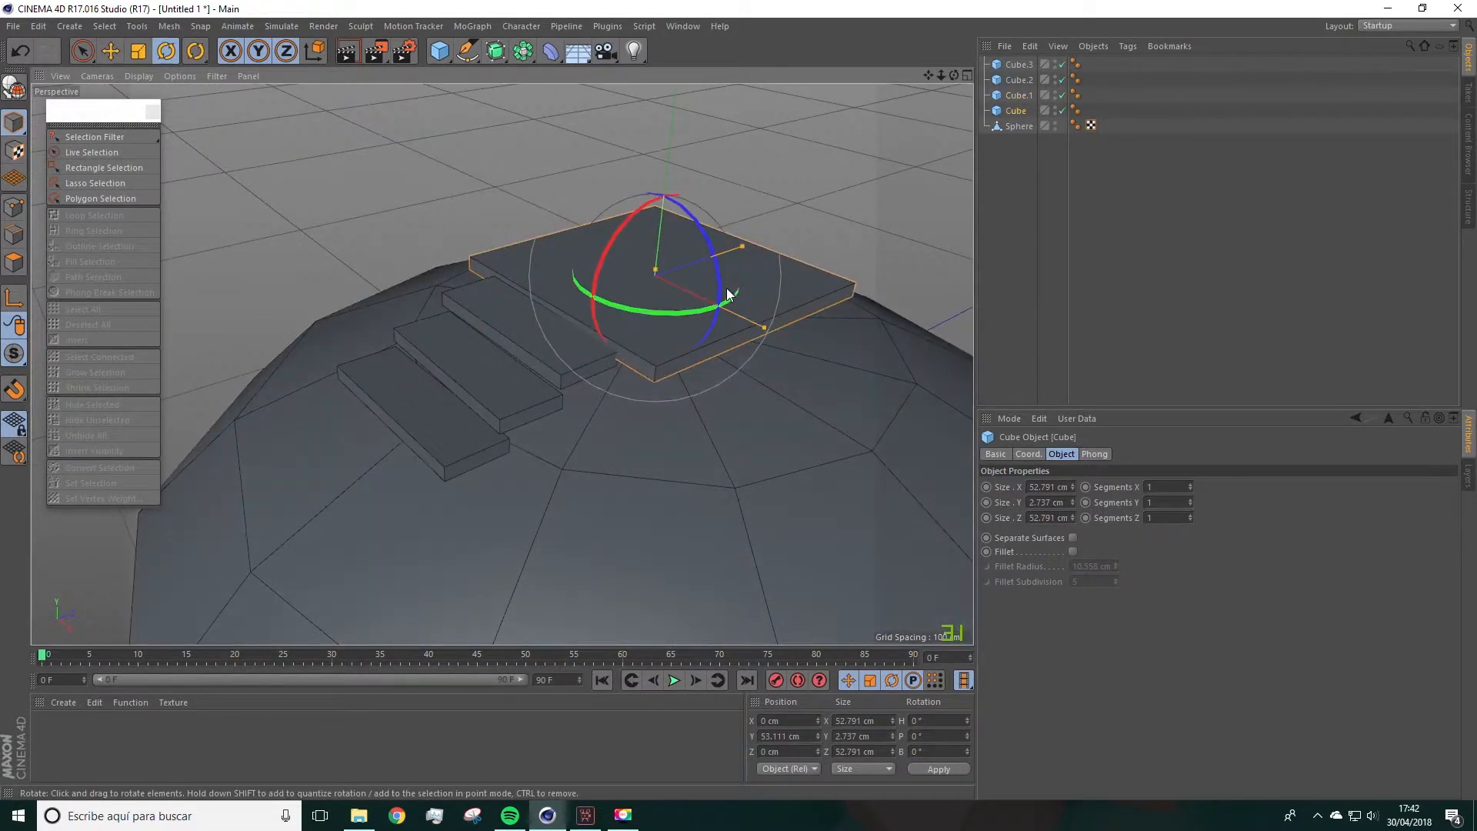
pyautogui.hotkey('ctrl', 'c')
pyautogui.hotkey('ctrl', 'v')
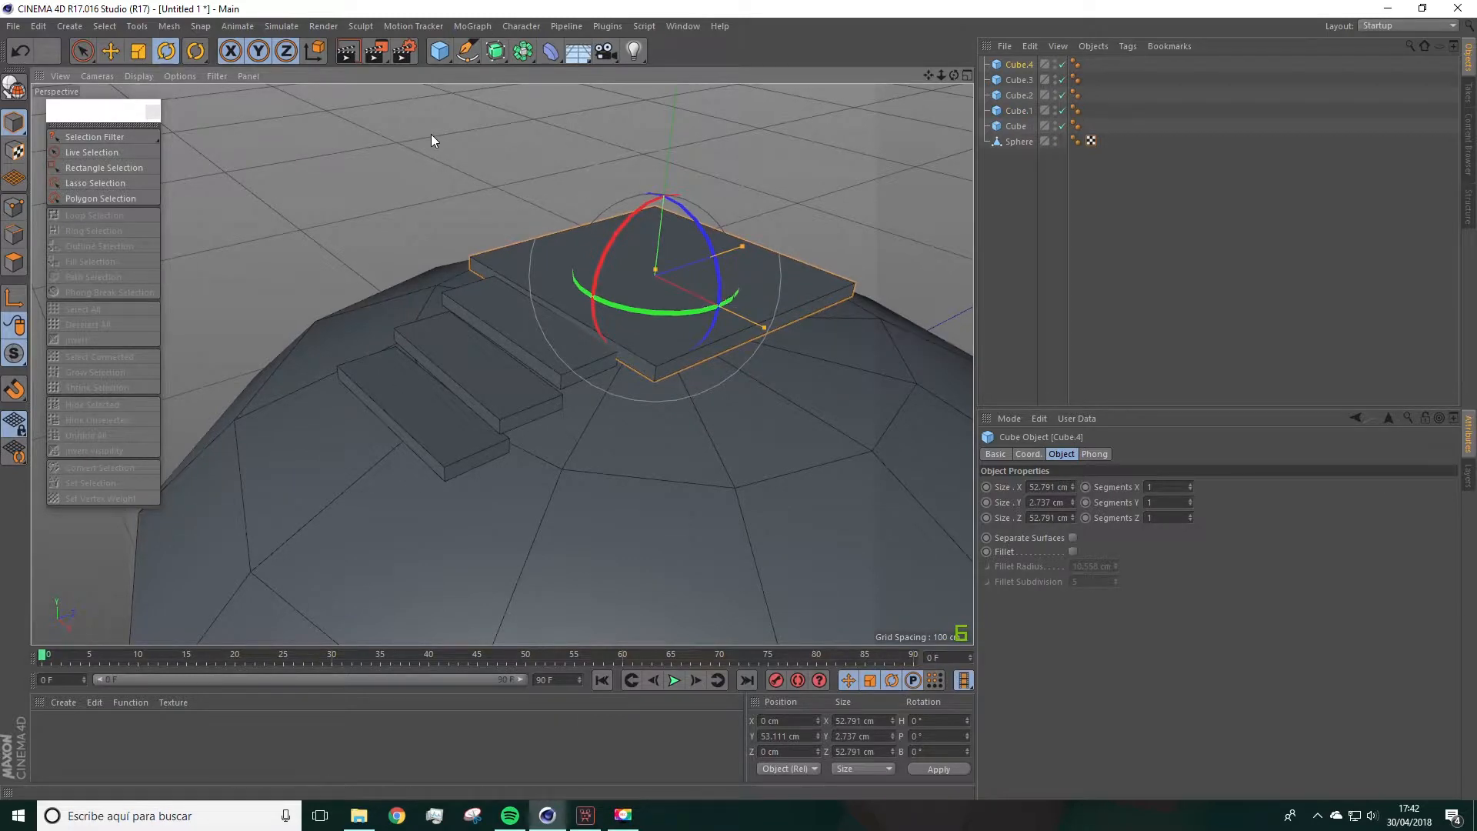
pyautogui.click(138, 50)
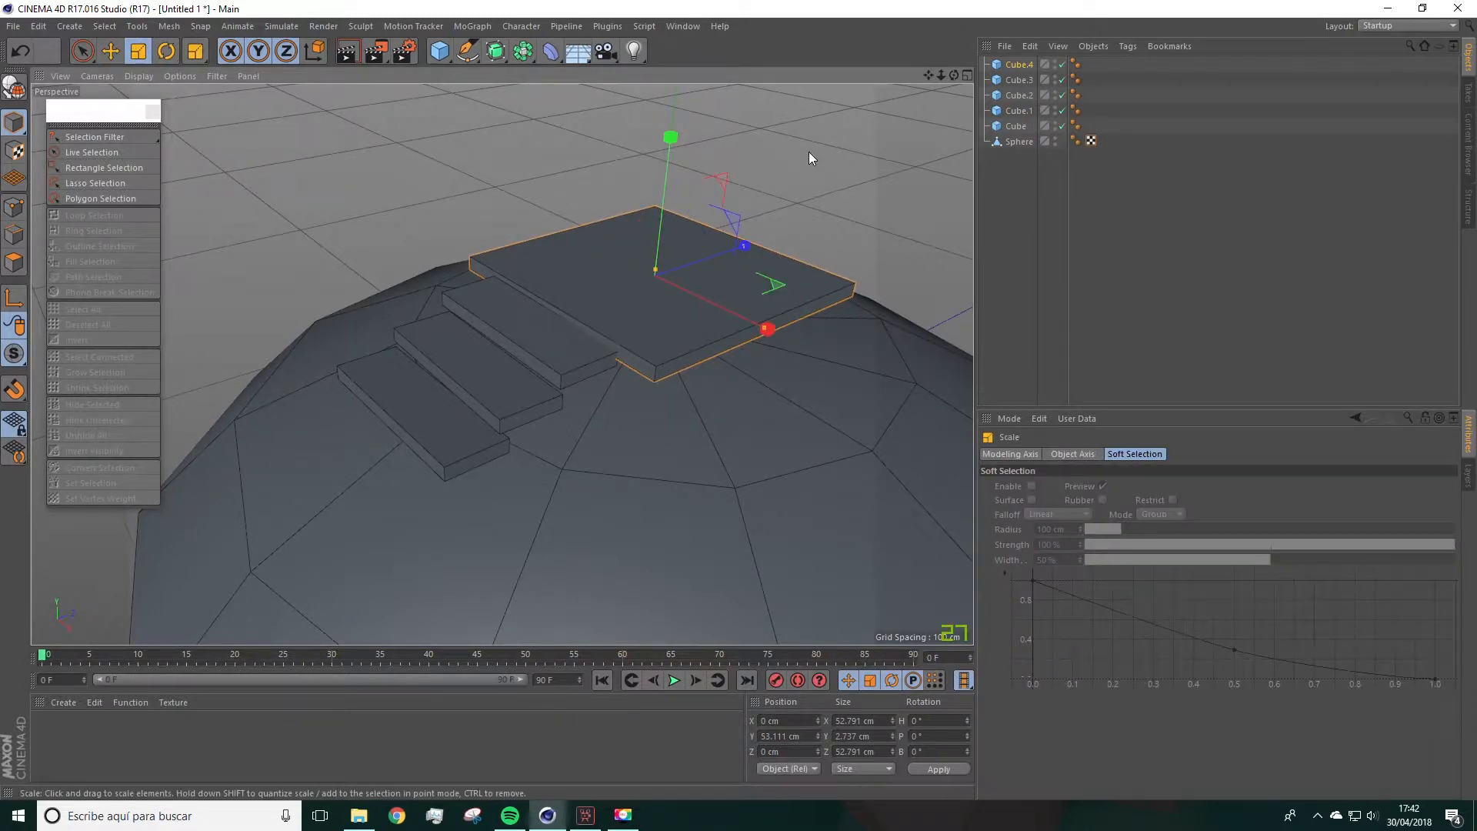
pyautogui.moveTo(834, 178); pyautogui.dragTo(354, 446)
# Step: Move the small copy to the platform's corner beside the stairs, at about X 21.7, Y 55.1, Z -22.9 cm
pyautogui.press('e')
pyautogui.moveTo(671, 146); pyautogui.dragTo(672, 122)
pyautogui.scroll(3, 697, 275)
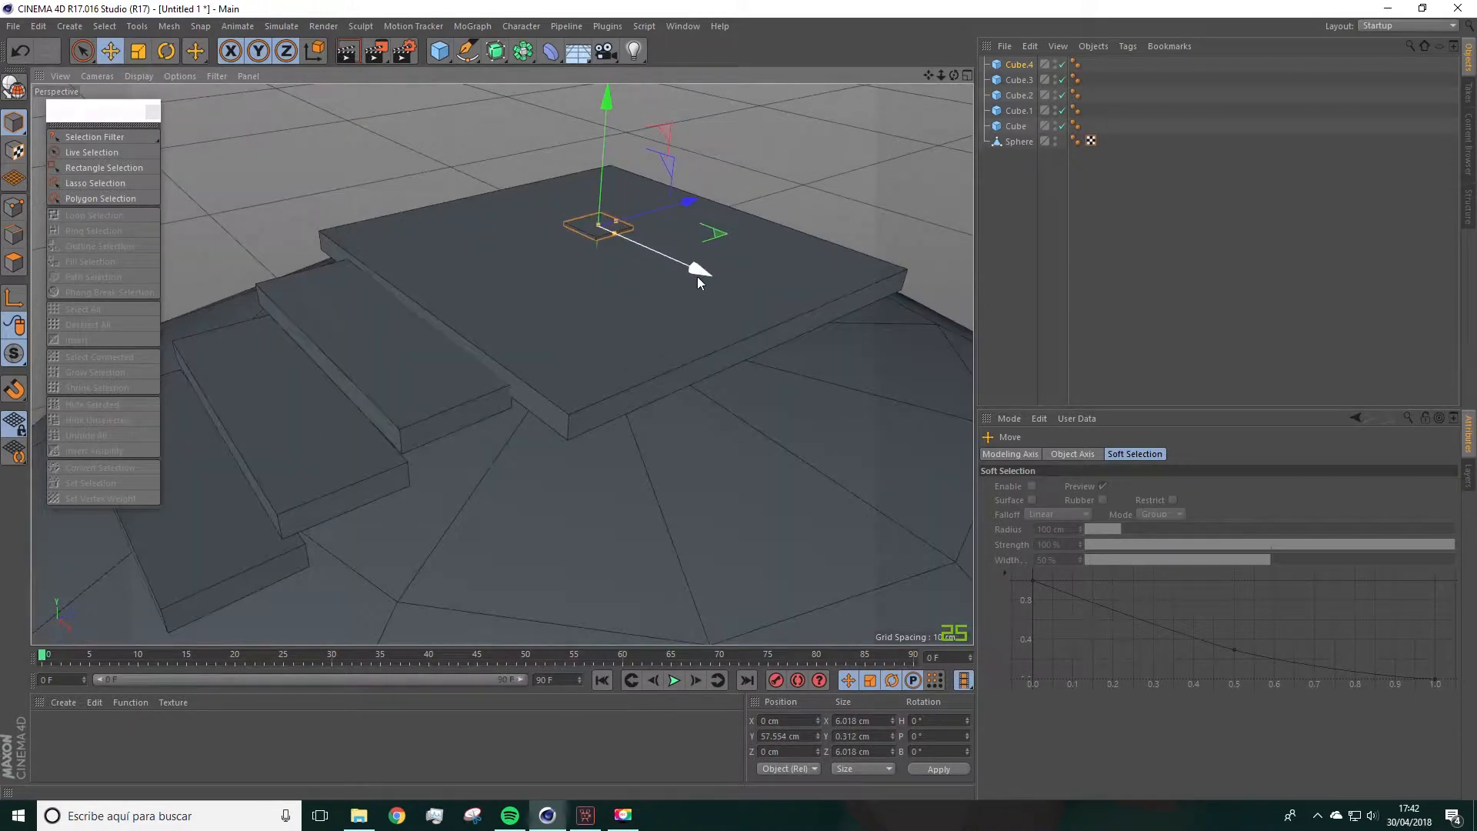
pyautogui.moveTo(697, 275); pyautogui.dragTo(521, 201)
pyautogui.moveTo(593, 379); pyautogui.dragTo(483, 330)
pyautogui.scroll(5, 564, 353)
# Step: Scale the small copy down to about 3.9 cm square and stretch it into a post about 12.8 cm tall
pyautogui.click(138, 51)
pyautogui.moveTo(291, 337); pyautogui.dragTo(109, 404)
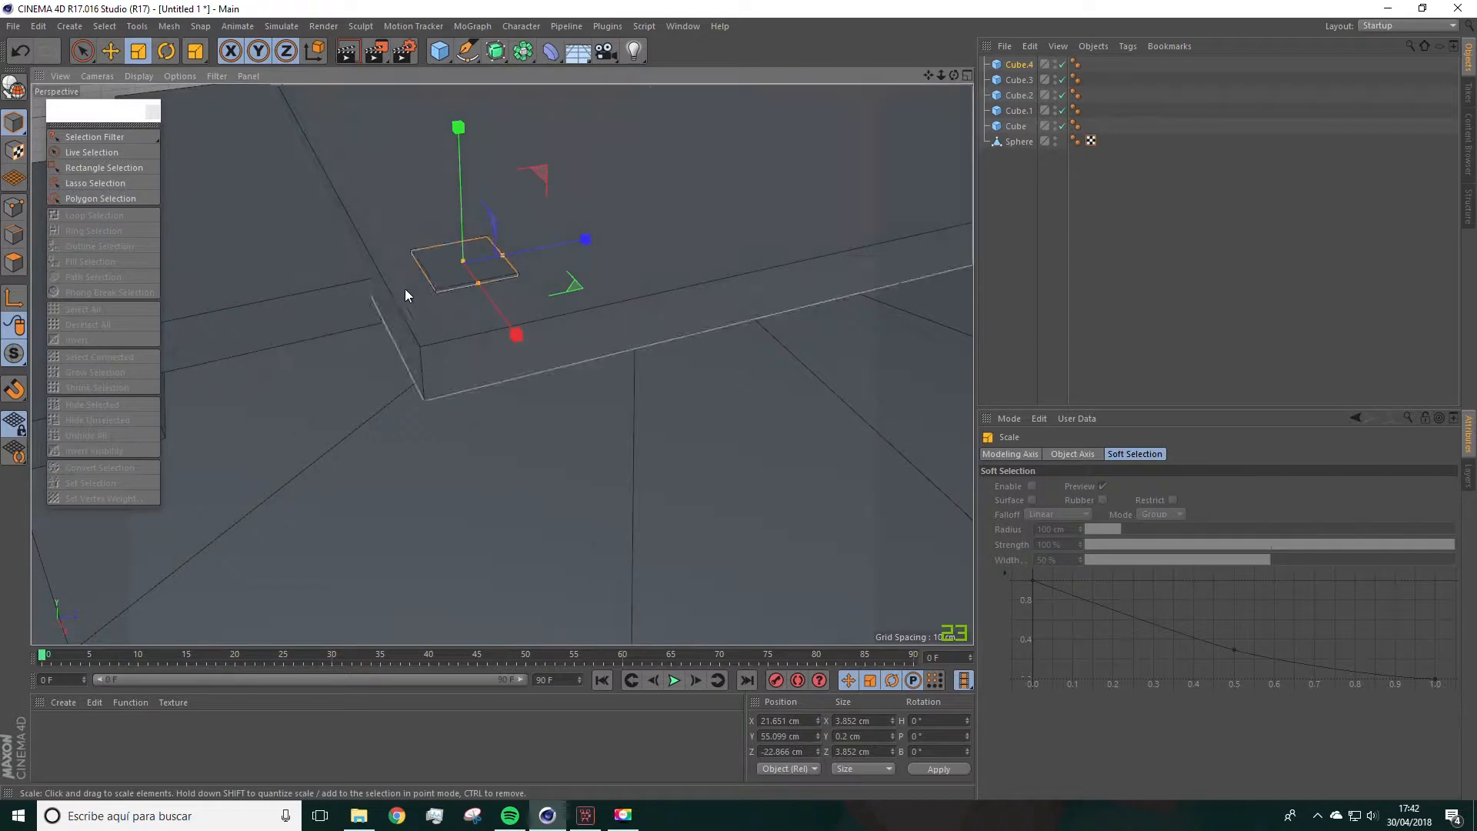
pyautogui.moveTo(459, 261)
pyautogui.mouseDown()
pyautogui.moveTo(439, 132)
pyautogui.moveTo(435, 163)
pyautogui.moveTo(486, 255)
pyautogui.mouseUp()
pyautogui.click(112, 52)
pyautogui.scroll(-5, 491, 225)
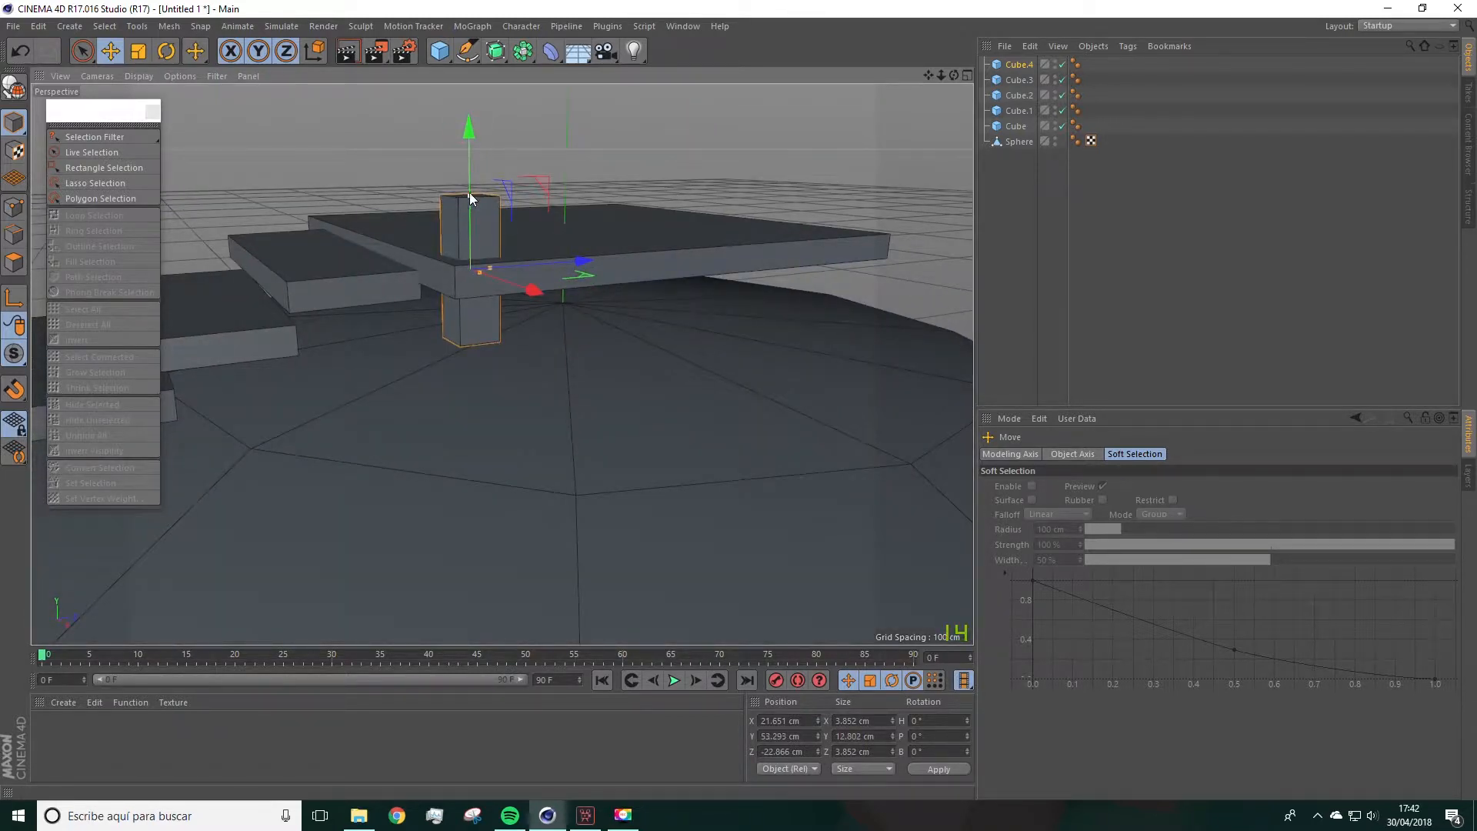
# Step: Lengthen the post to about 16.2 cm and reposition it just inside the platform corner at about X 20.8, Y 49.1, Z -21.2 cm
pyautogui.moveTo(469, 136); pyautogui.dragTo(471, 184)
pyautogui.keyDown('alt'); pyautogui.moveTo(471, 184); pyautogui.dragTo(525, 302); pyautogui.keyUp('alt')
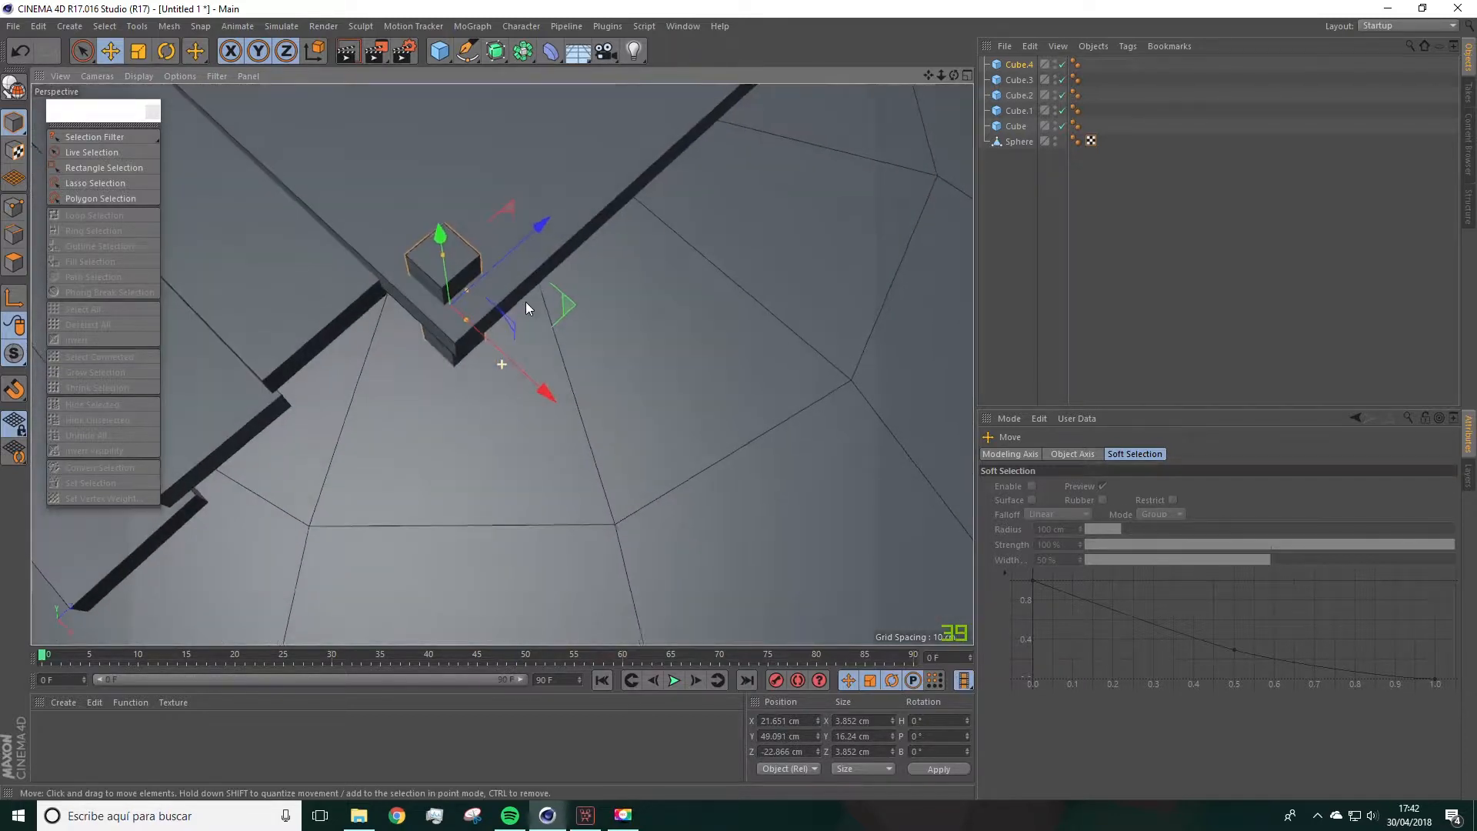
pyautogui.moveTo(533, 384); pyautogui.dragTo(549, 396)
pyautogui.moveTo(544, 252)
pyautogui.mouseDown()
pyautogui.moveTo(565, 397)
pyautogui.moveTo(544, 382)
pyautogui.moveTo(531, 240)
pyautogui.moveTo(547, 226)
pyautogui.mouseUp()
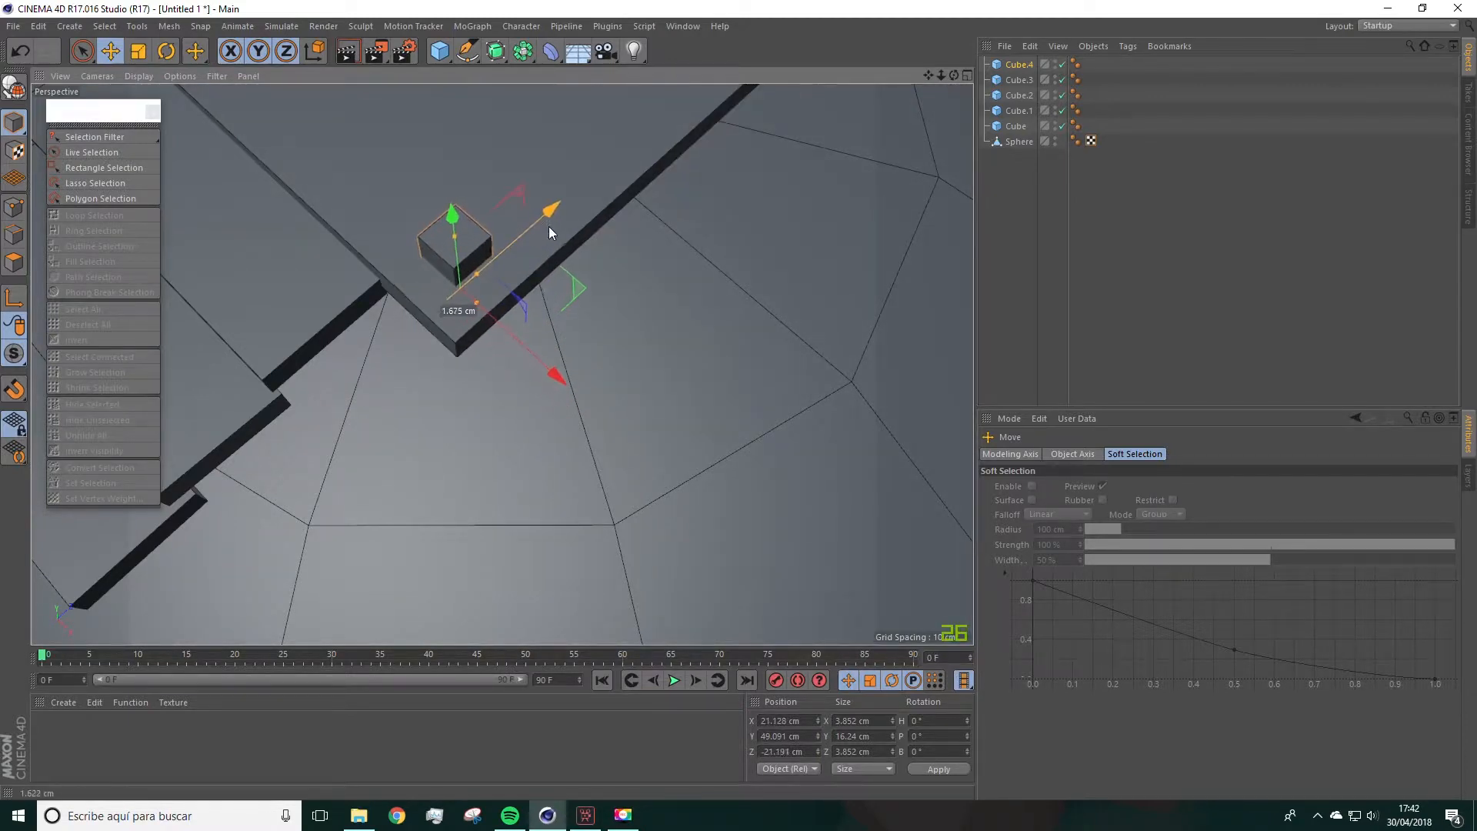
pyautogui.moveTo(549, 370); pyautogui.dragTo(353, 269)
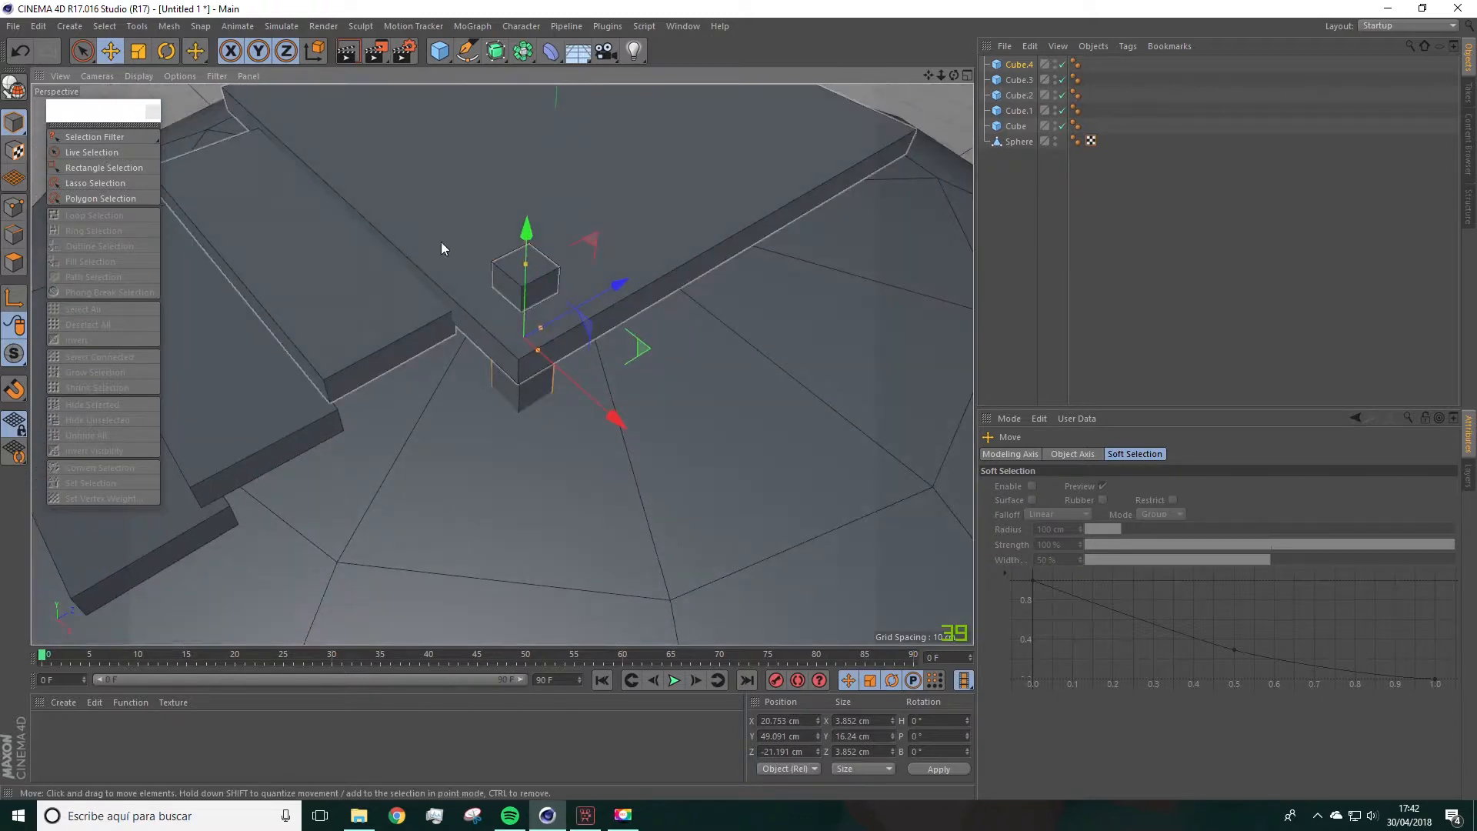
# Step: Make the corner post editable and scale its top face to about 4.6 cm square so the post tapers downward
pyautogui.click(18, 91)
pyautogui.click(18, 269)
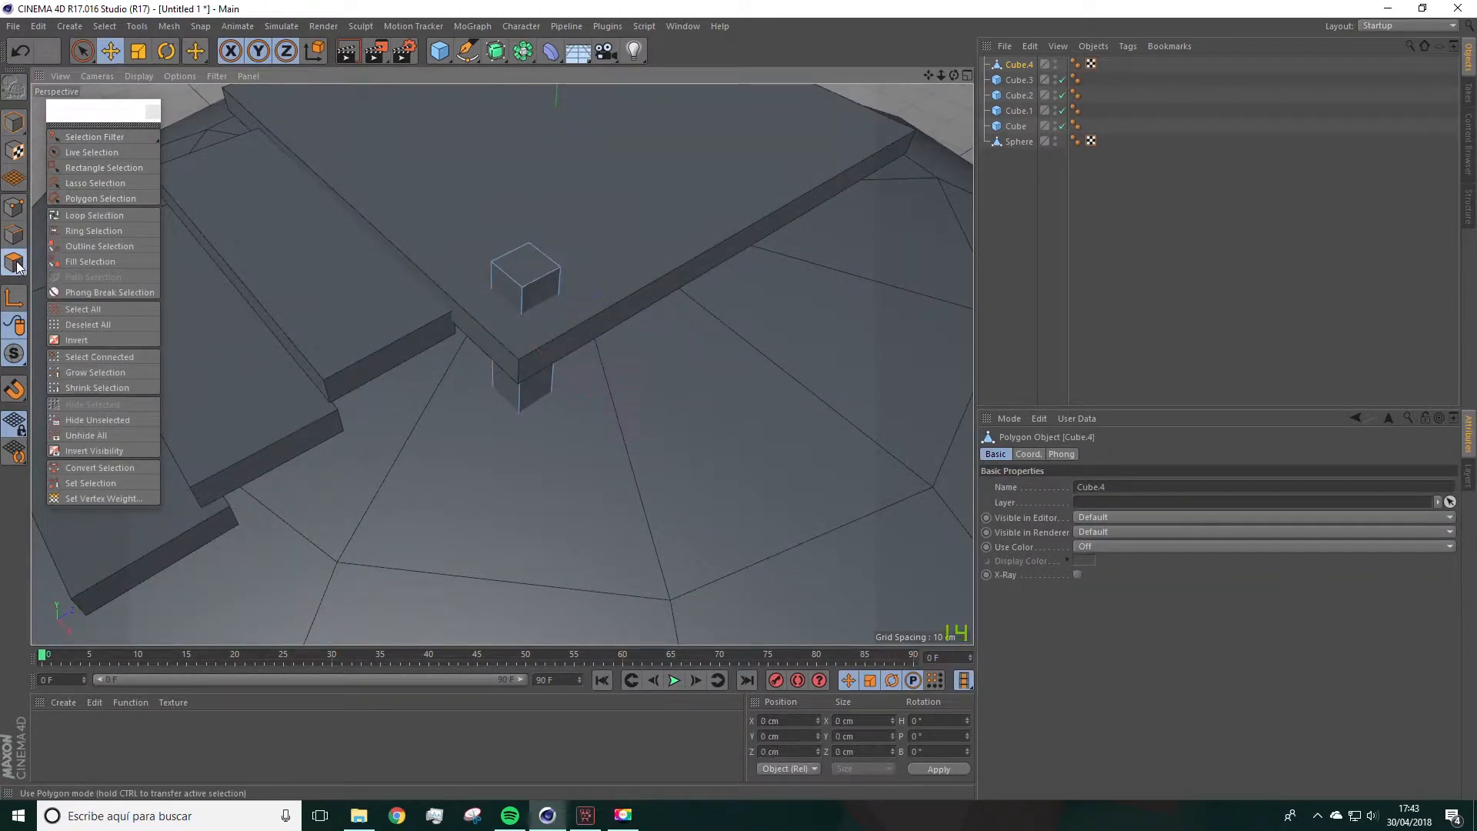
pyautogui.click(523, 263)
pyautogui.keyDown('alt'); pyautogui.moveTo(523, 263); pyautogui.dragTo(400, 150); pyautogui.keyUp('alt')
pyautogui.click(137, 59)
pyautogui.moveTo(580, 299); pyautogui.dragTo(450, 252)
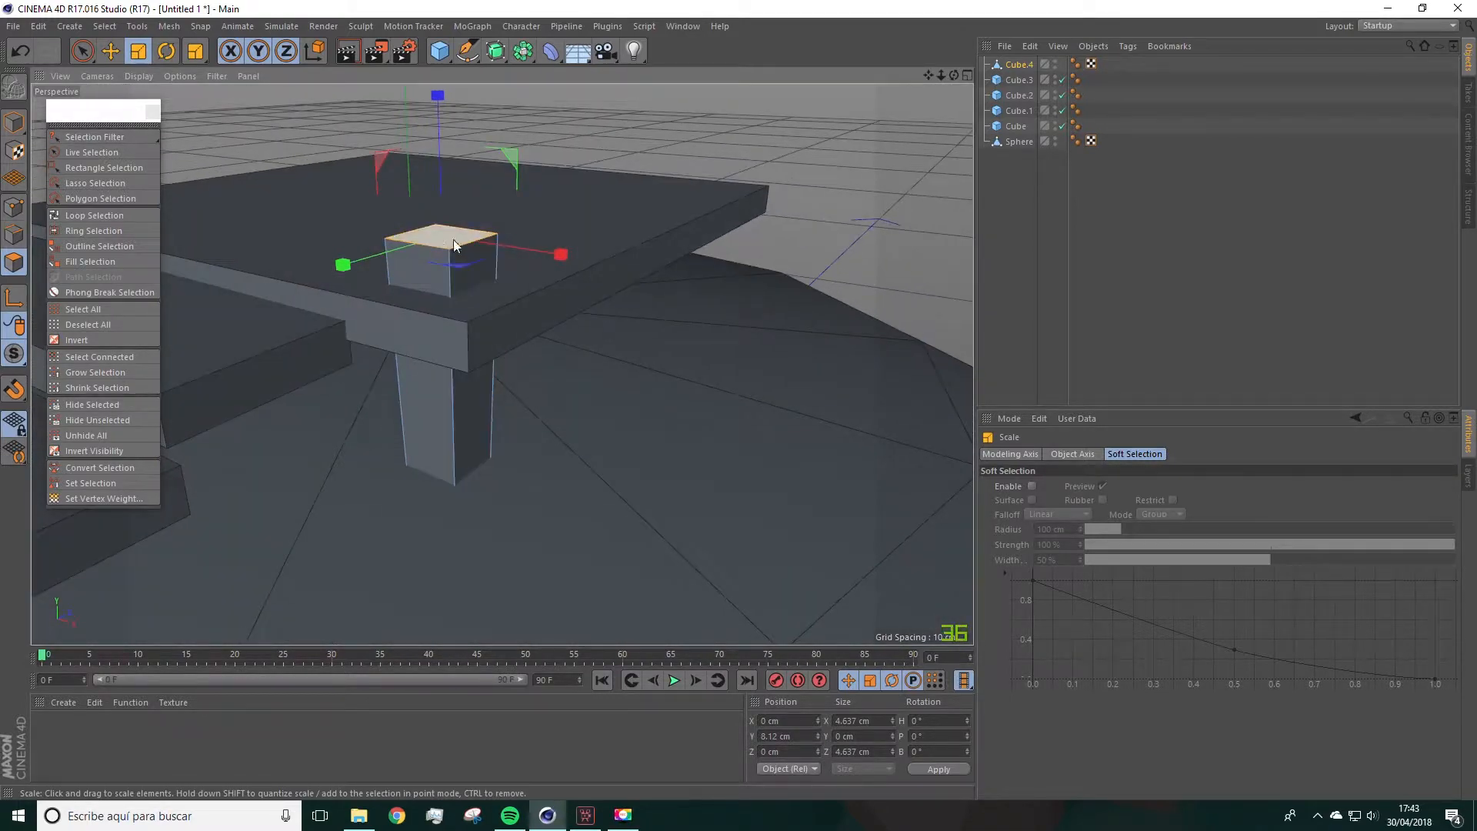
# Step: Duplicate the tapered post along X to the other front corner of the platform, at about X -20.2 cm
pyautogui.scroll(-4, 471, 288)
pyautogui.keyDown('alt'); pyautogui.moveTo(471, 344); pyautogui.dragTo(754, 290); pyautogui.keyUp('alt')
pyautogui.scroll(3, 754, 290)
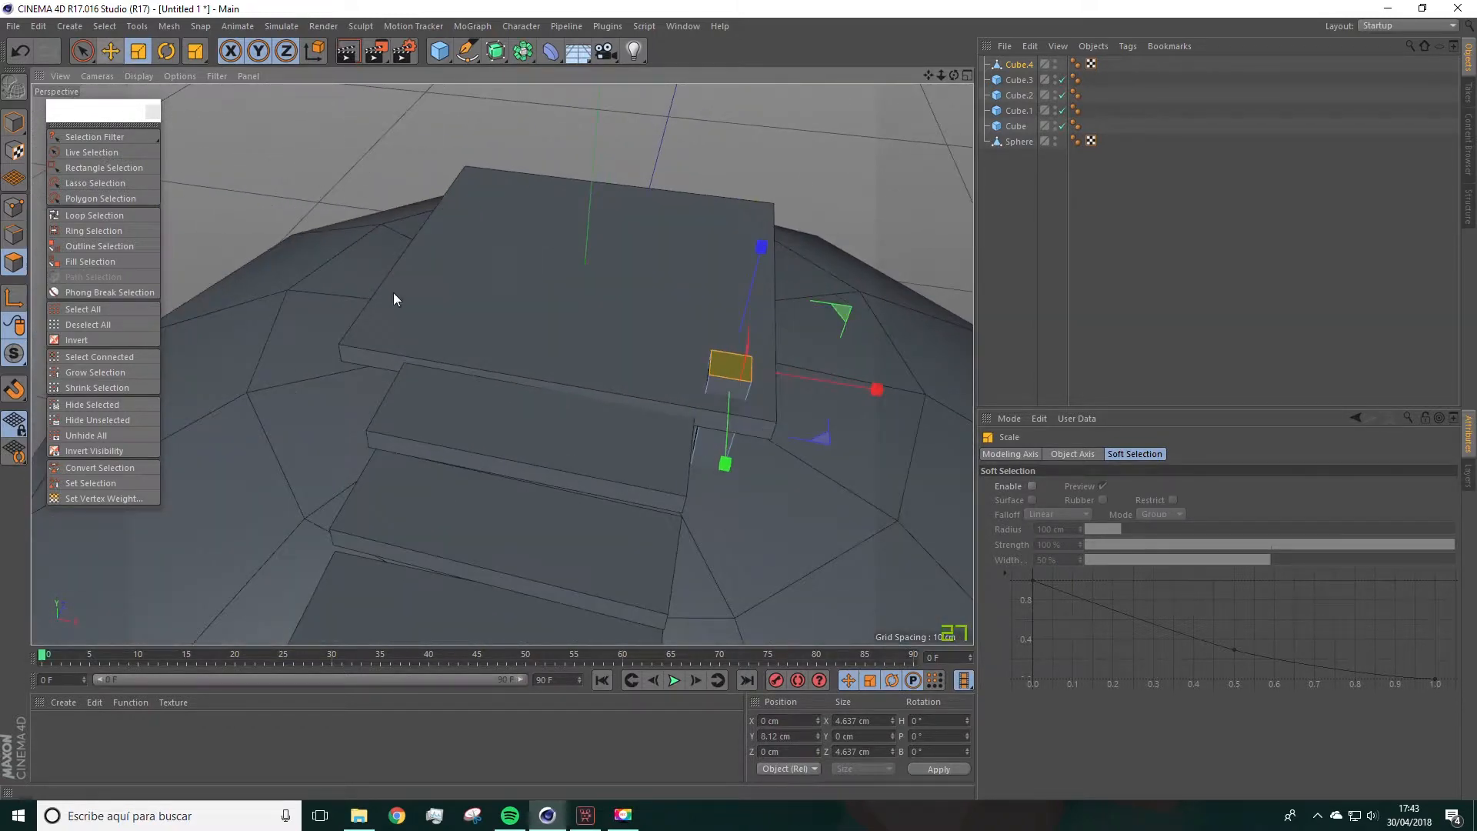
pyautogui.click(112, 52)
pyautogui.click(13, 122)
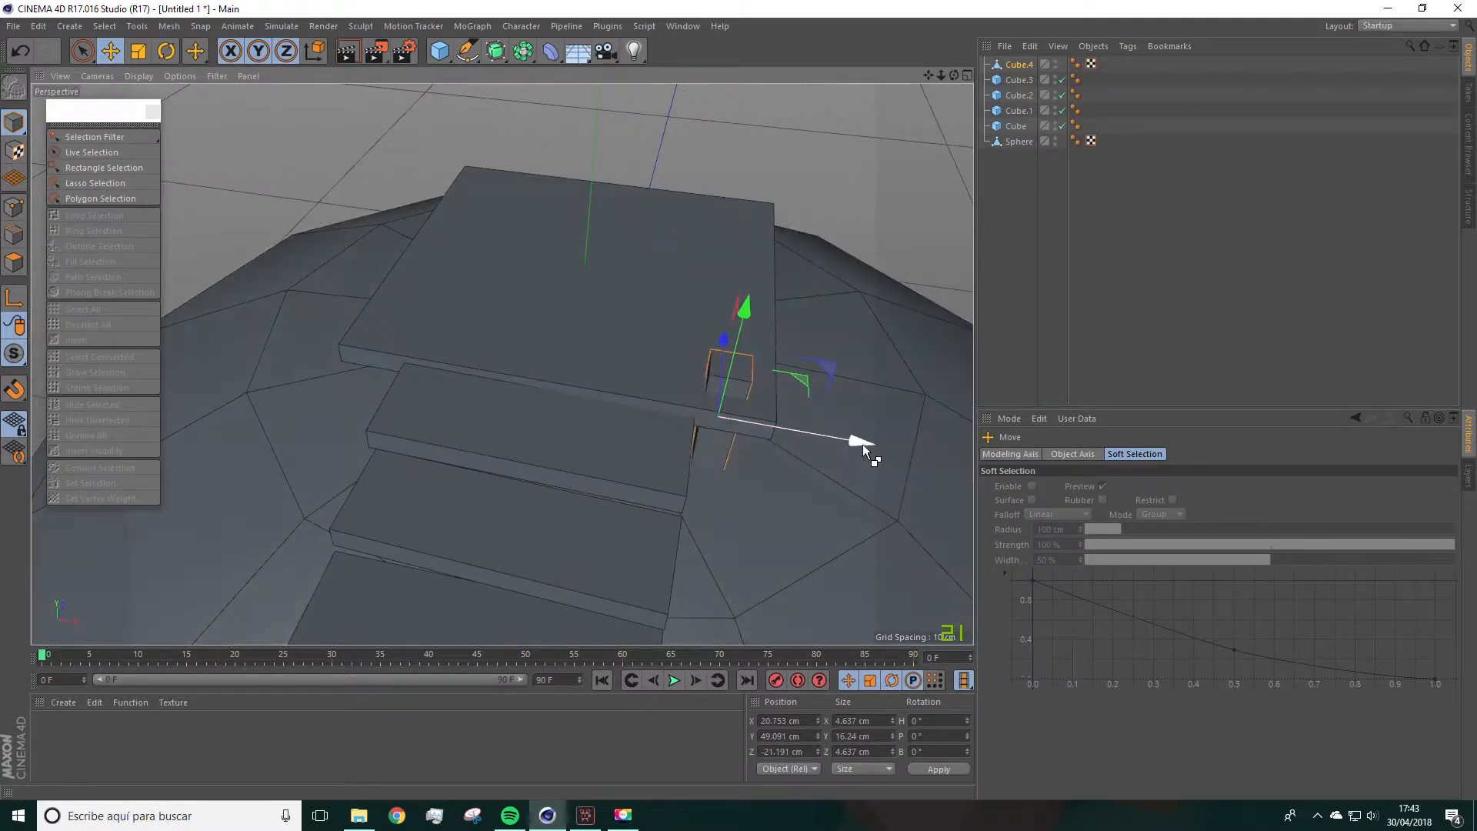
pyautogui.moveTo(860, 437); pyautogui.dragTo(537, 357)
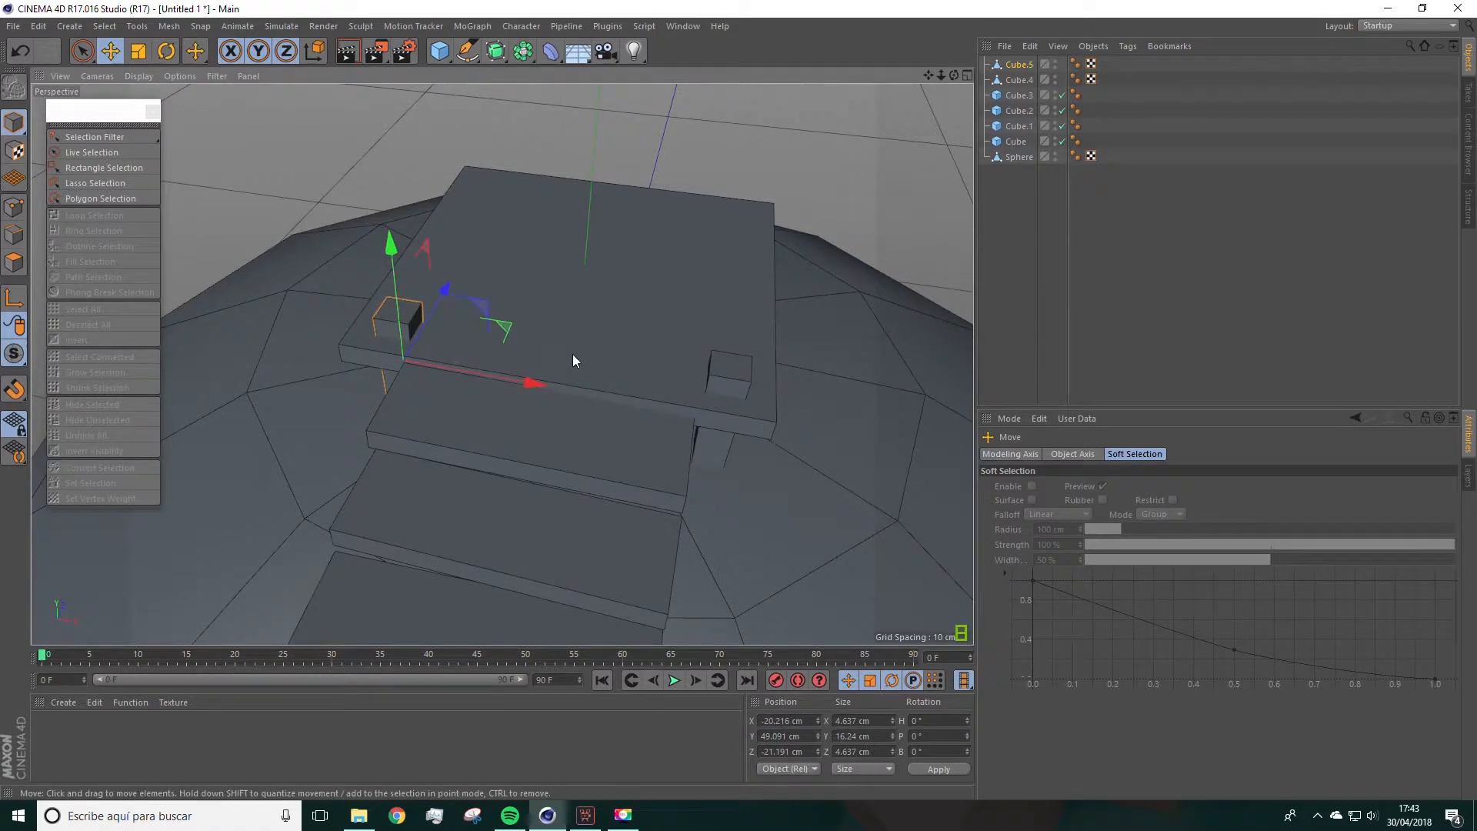
# Step: Duplicate both front posts along Z to the platform's back corners, at about Z 21 cm
pyautogui.keyDown('alt'); pyautogui.moveTo(723, 435); pyautogui.dragTo(915, 370); pyautogui.keyUp('alt')
pyautogui.keyDown('alt'); pyautogui.moveTo(585, 433); pyautogui.dragTo(763, 386); pyautogui.keyUp('alt')
pyautogui.scroll(-8, 623, 411)
pyautogui.keyDown('alt'); pyautogui.moveTo(633, 447); pyautogui.dragTo(511, 371); pyautogui.keyUp('alt')
pyautogui.scroll(10, 524, 446)
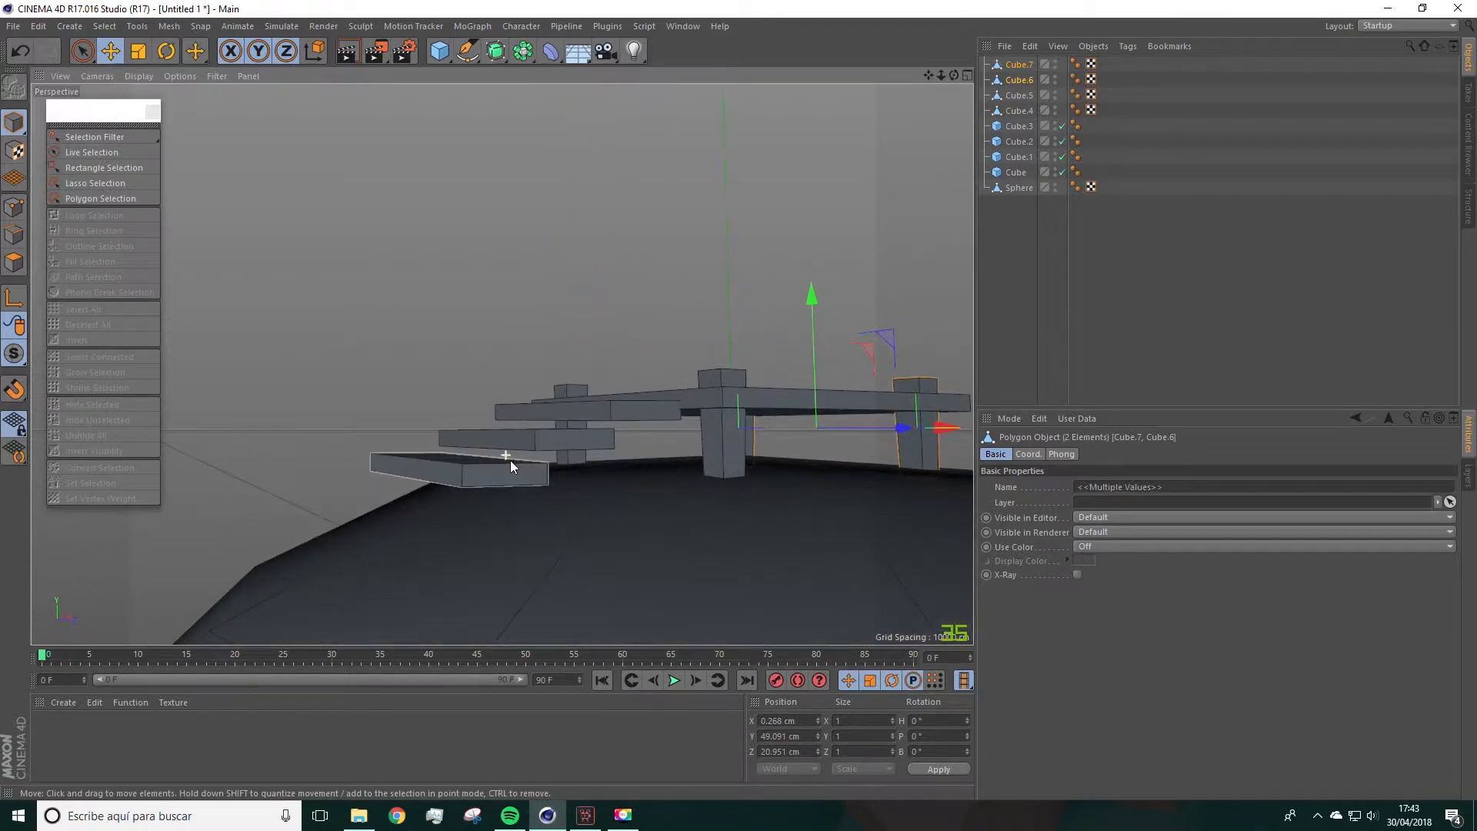
# Step: Select the three stair slabs together and nudge them slightly along Z toward the platform
pyautogui.click(483, 464)
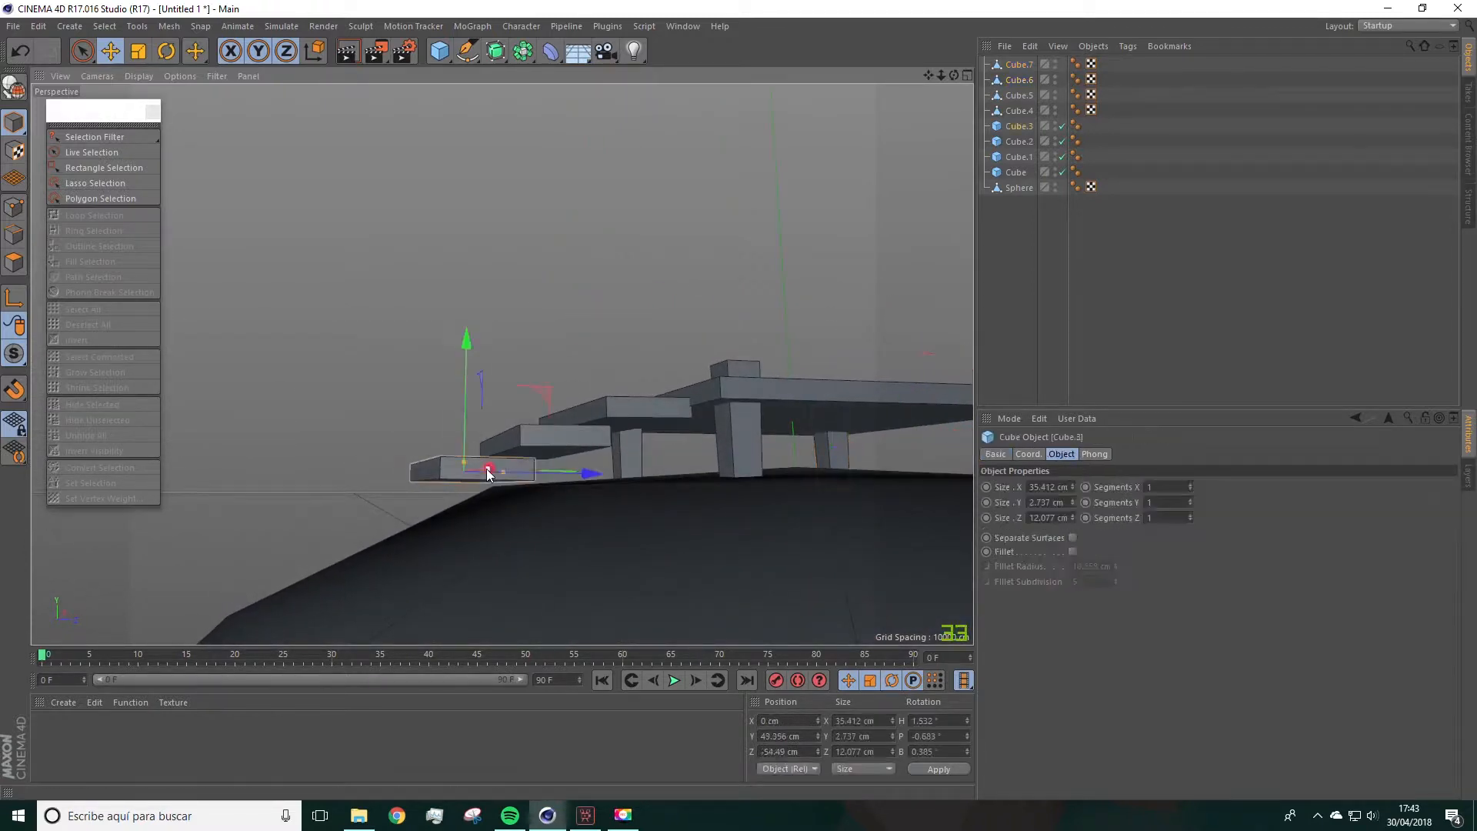
pyautogui.keyDown('shift'); pyautogui.click(546, 436); pyautogui.keyUp('shift')
pyautogui.keyDown('shift'); pyautogui.click(624, 403); pyautogui.keyUp('shift')
pyautogui.moveTo(536, 329); pyautogui.dragTo(534, 329)
pyautogui.keyDown('alt'); pyautogui.moveTo(490, 405); pyautogui.dragTo(626, 389); pyautogui.keyUp('alt')
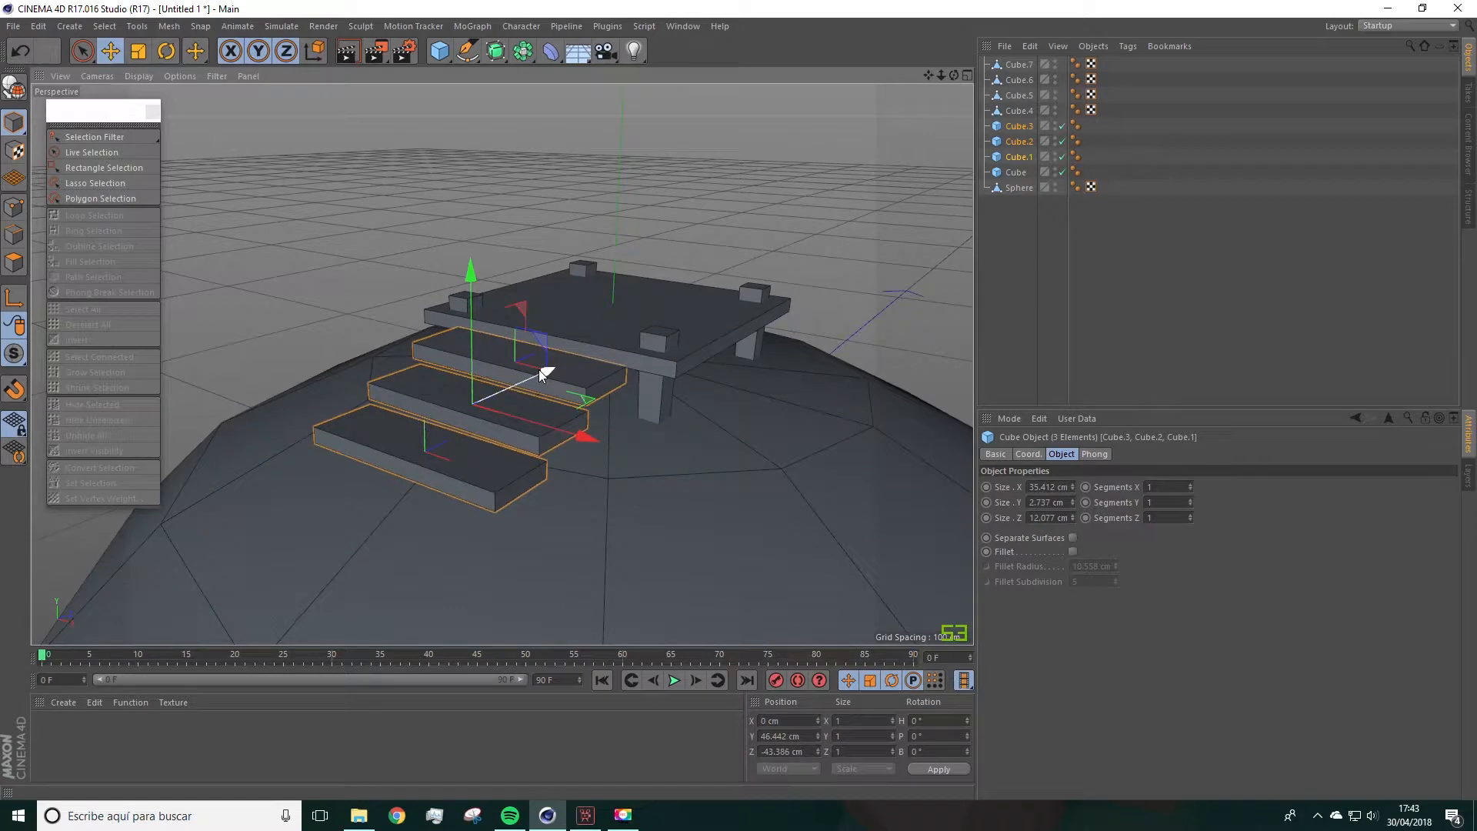
# Step: Duplicate the front corner post beside the stairs and move the copy forward to about Z -37.7 cm
pyautogui.click(654, 399)
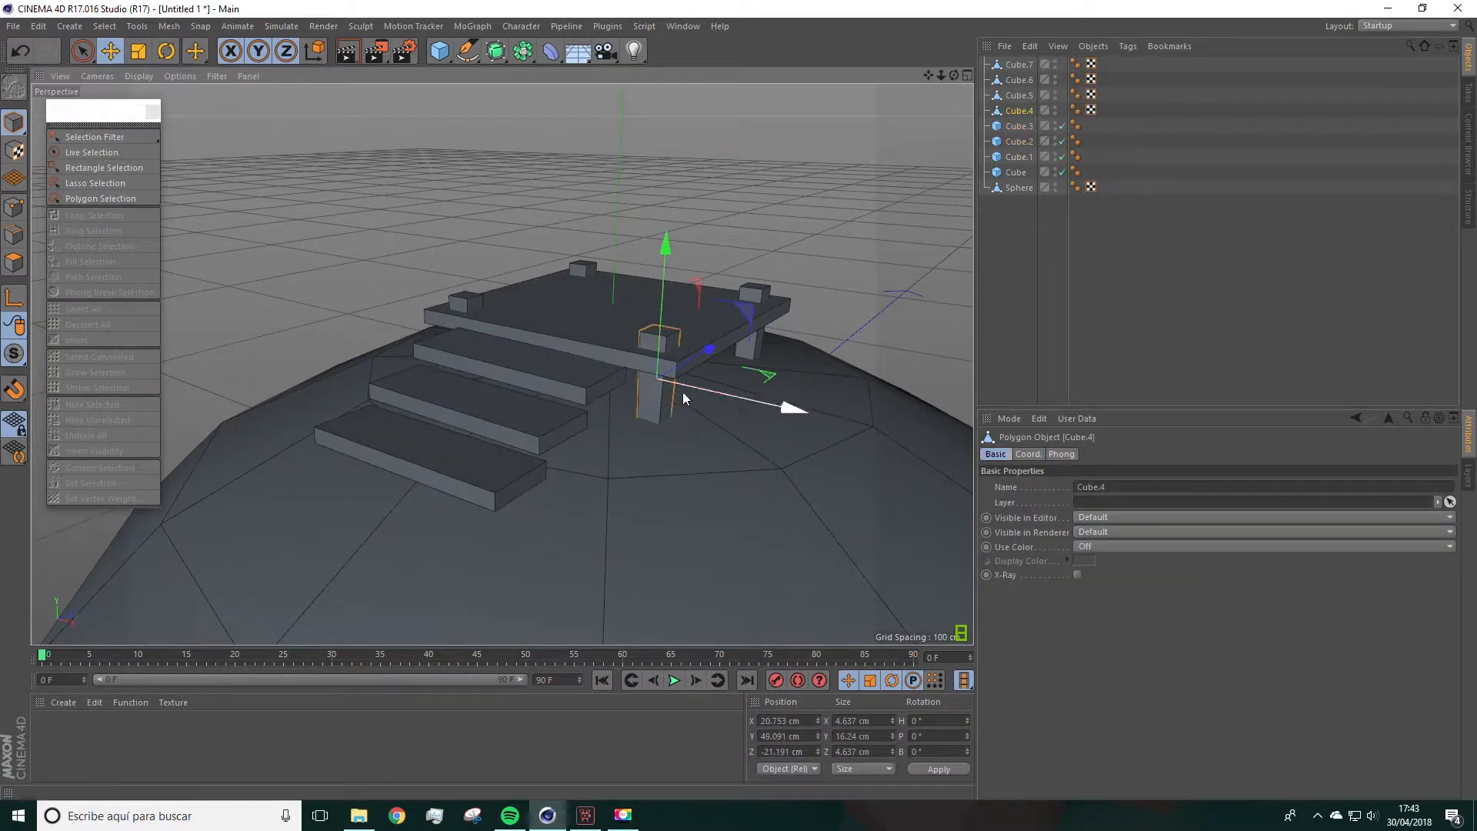
pyautogui.hotkey('ctrl', 'c')
pyautogui.hotkey('ctrl', 'v')
pyautogui.moveTo(741, 334); pyautogui.dragTo(644, 385)
# Step: Scale the copied post down into a thin support about 2 cm square and 12.4 cm tall
pyautogui.click(138, 50)
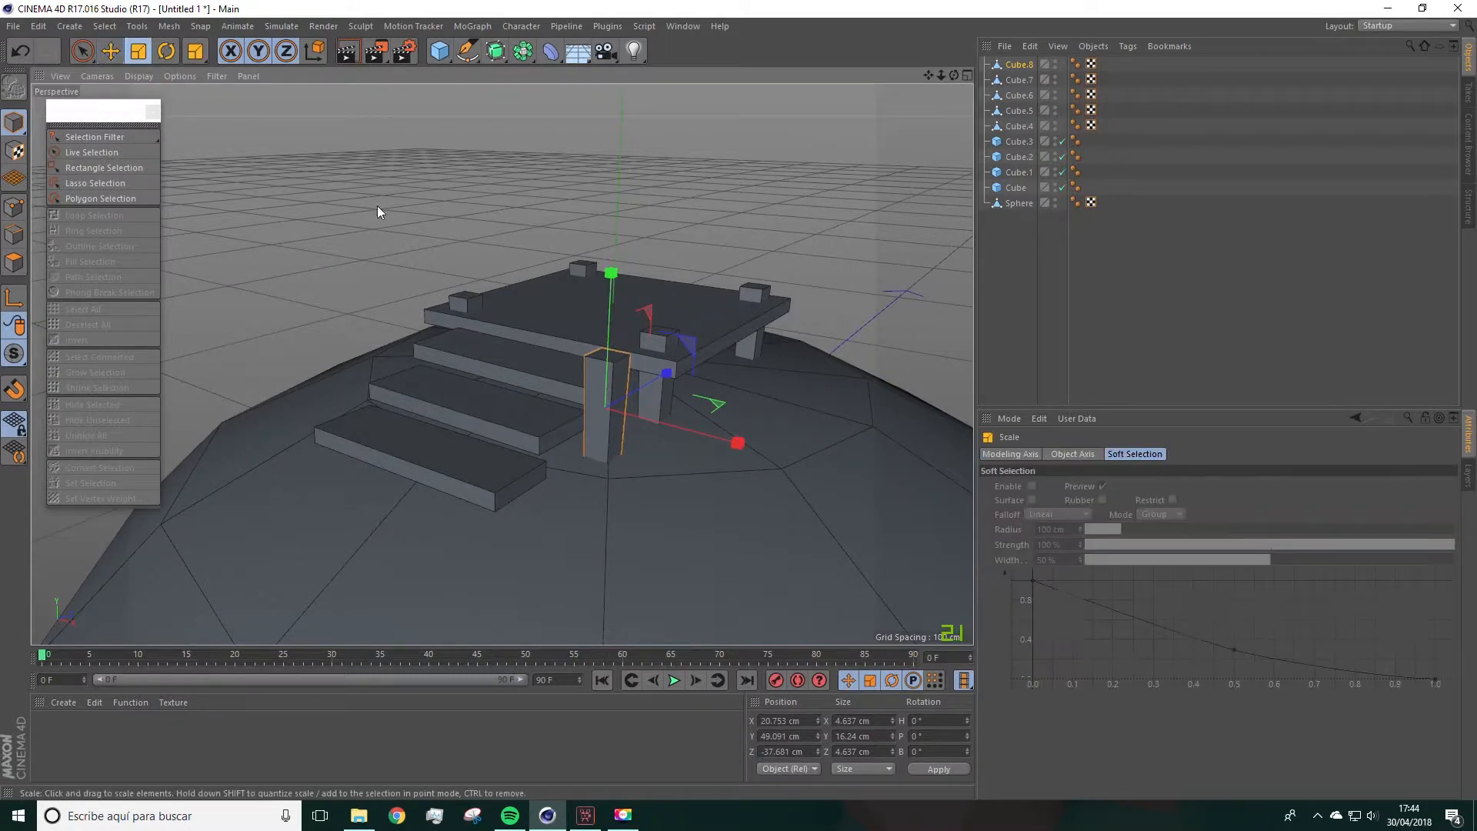
pyautogui.moveTo(731, 354); pyautogui.dragTo(475, 410)
pyautogui.keyDown('alt'); pyautogui.moveTo(475, 410); pyautogui.dragTo(607, 397); pyautogui.keyUp('alt')
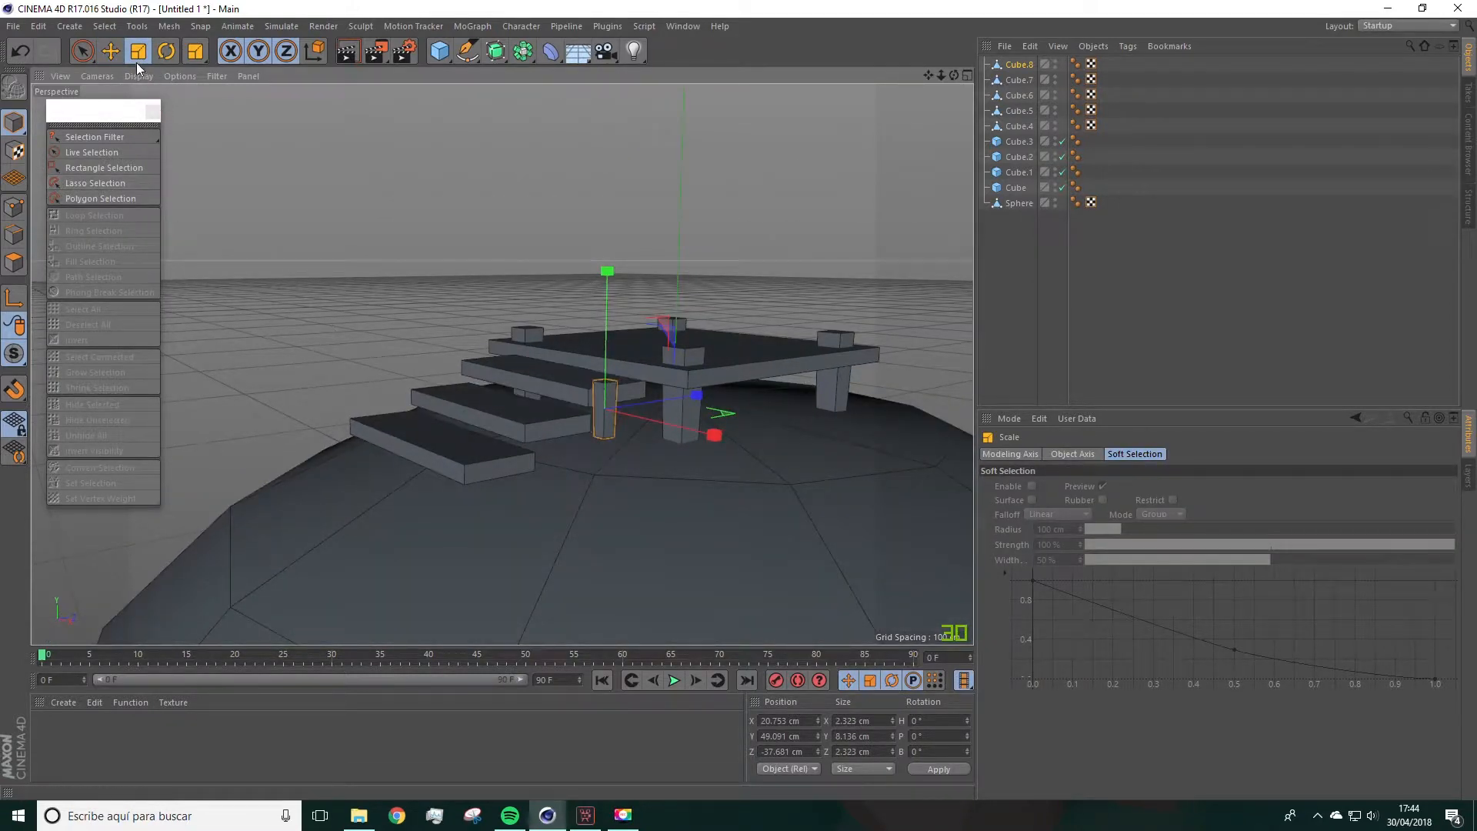
pyautogui.click(110, 52)
pyautogui.scroll(3, 558, 374)
pyautogui.click(138, 52)
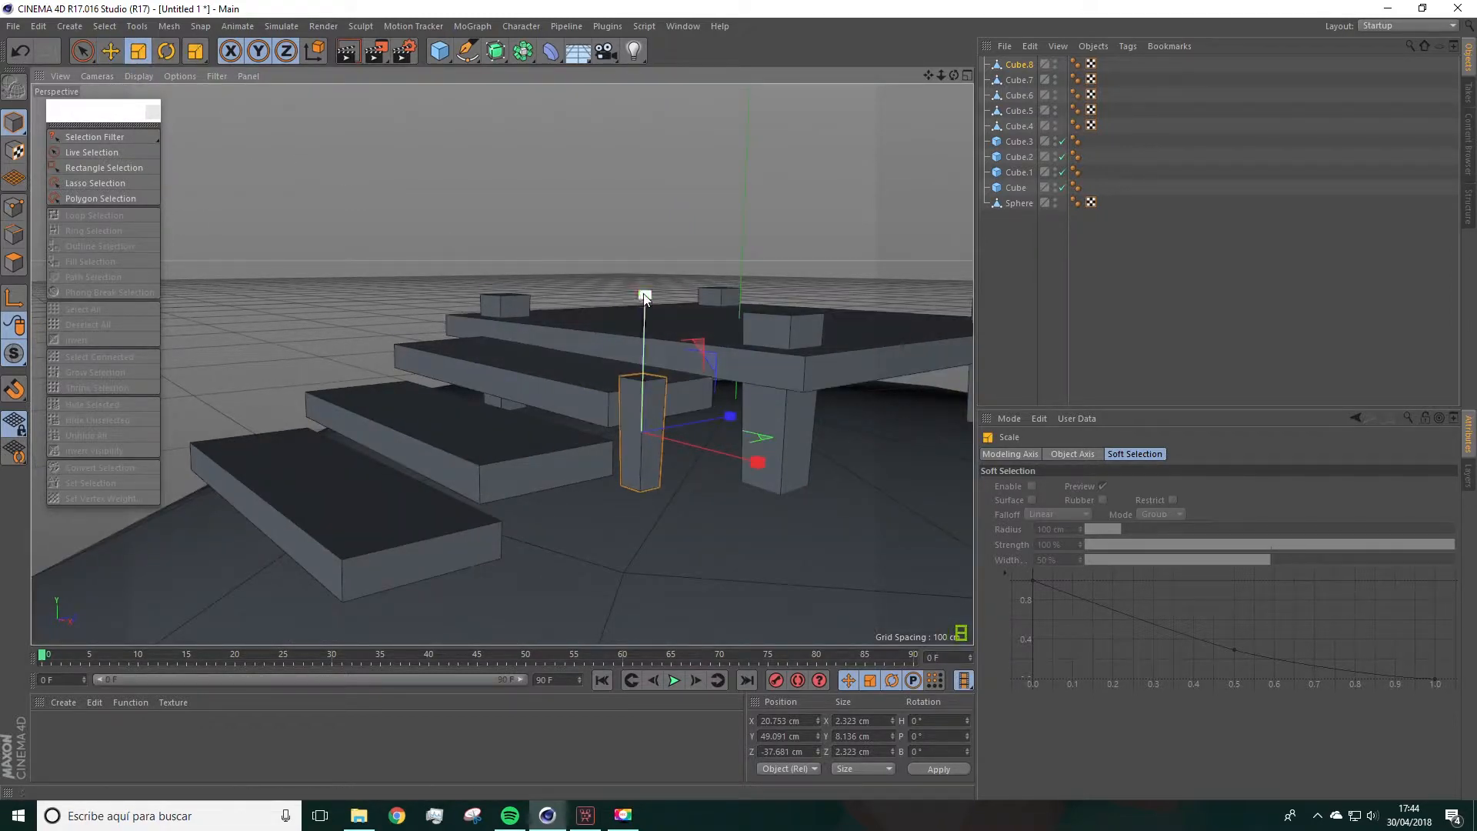
pyautogui.moveTo(645, 299); pyautogui.dragTo(708, 368)
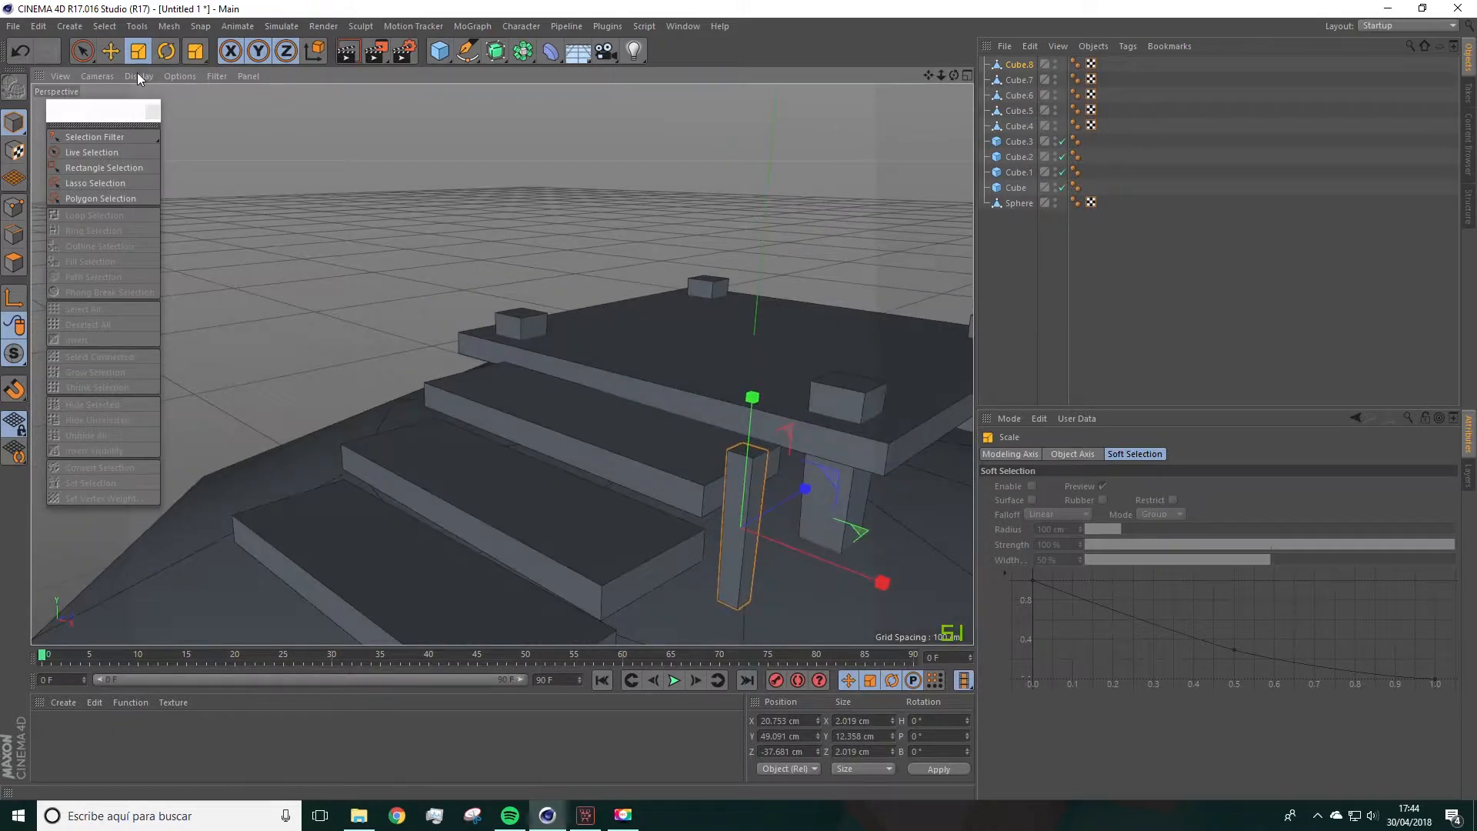
# Step: Place the thin support under the top stair at about X 16, Y 45.8, Z -30.6 cm and shorten it to about 10 cm
pyautogui.click(110, 52)
pyautogui.moveTo(870, 584); pyautogui.dragTo(813, 562)
pyautogui.moveTo(755, 468); pyautogui.dragTo(734, 420)
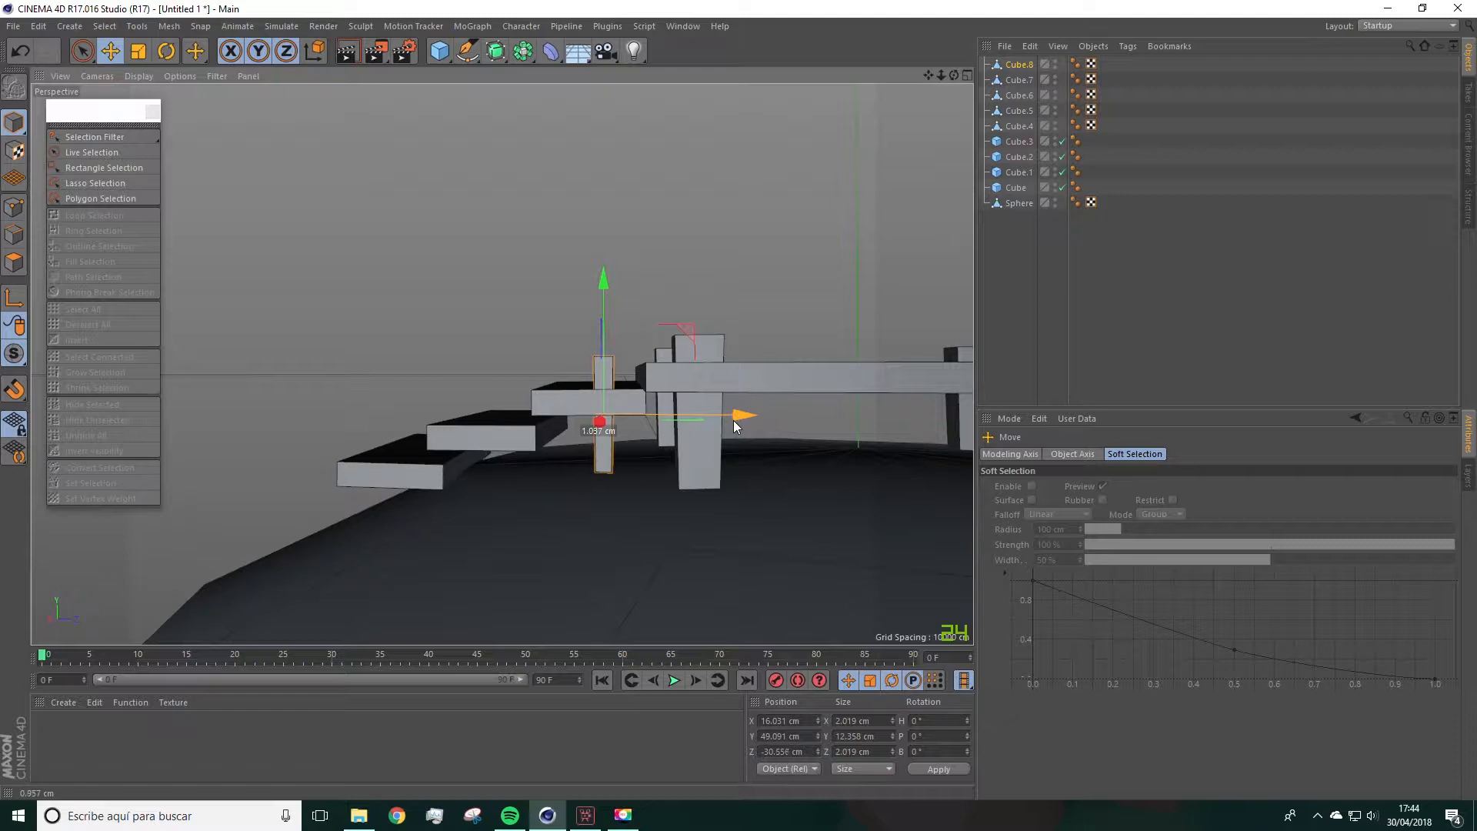
pyautogui.press('t')
pyautogui.moveTo(610, 289); pyautogui.dragTo(433, 304)
pyautogui.click(107, 62)
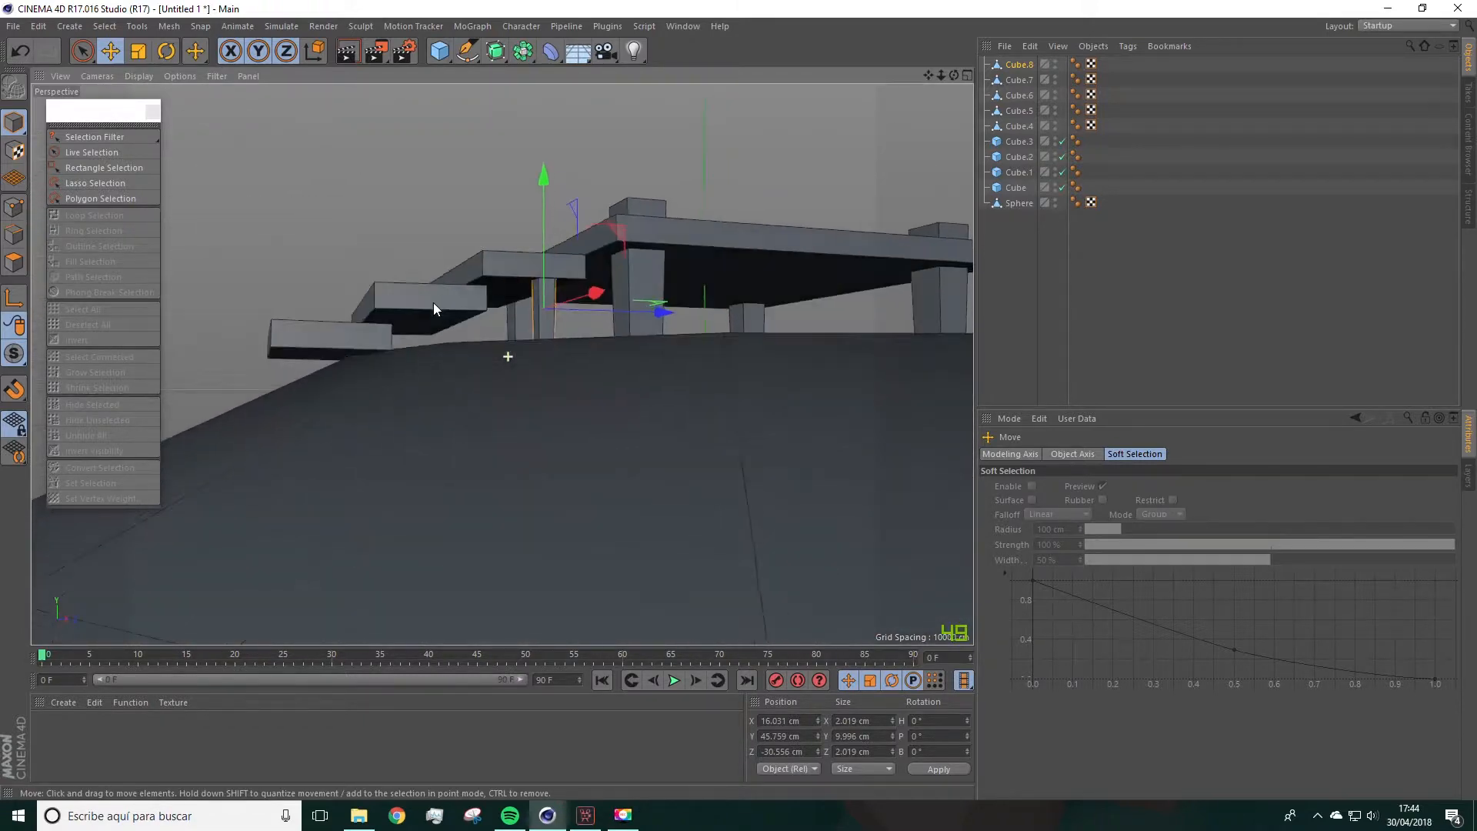
# Step: Duplicate the thin support under the middle and lowest stairs, with the lowest copy at about X 15.2, Y 37.7, Z -54.6 cm
pyautogui.moveTo(666, 314); pyautogui.dragTo(863, 321)
pyautogui.keyDown('ctrl'); pyautogui.moveTo(765, 335); pyautogui.dragTo(675, 353); pyautogui.keyUp('ctrl')
pyautogui.moveTo(552, 215); pyautogui.dragTo(563, 254)
pyautogui.keyDown('alt'); pyautogui.moveTo(565, 271); pyautogui.dragTo(542, 251); pyautogui.keyUp('alt')
pyautogui.moveTo(663, 363); pyautogui.dragTo(572, 361)
pyautogui.keyDown('ctrl'); pyautogui.moveTo(435, 230); pyautogui.dragTo(428, 258); pyautogui.keyUp('ctrl')
pyautogui.hotkey('ctrl', 'z')
pyautogui.hotkey('ctrl', 'z')
pyautogui.keyDown('alt'); pyautogui.moveTo(571, 357); pyautogui.dragTo(543, 340); pyautogui.keyUp('alt')
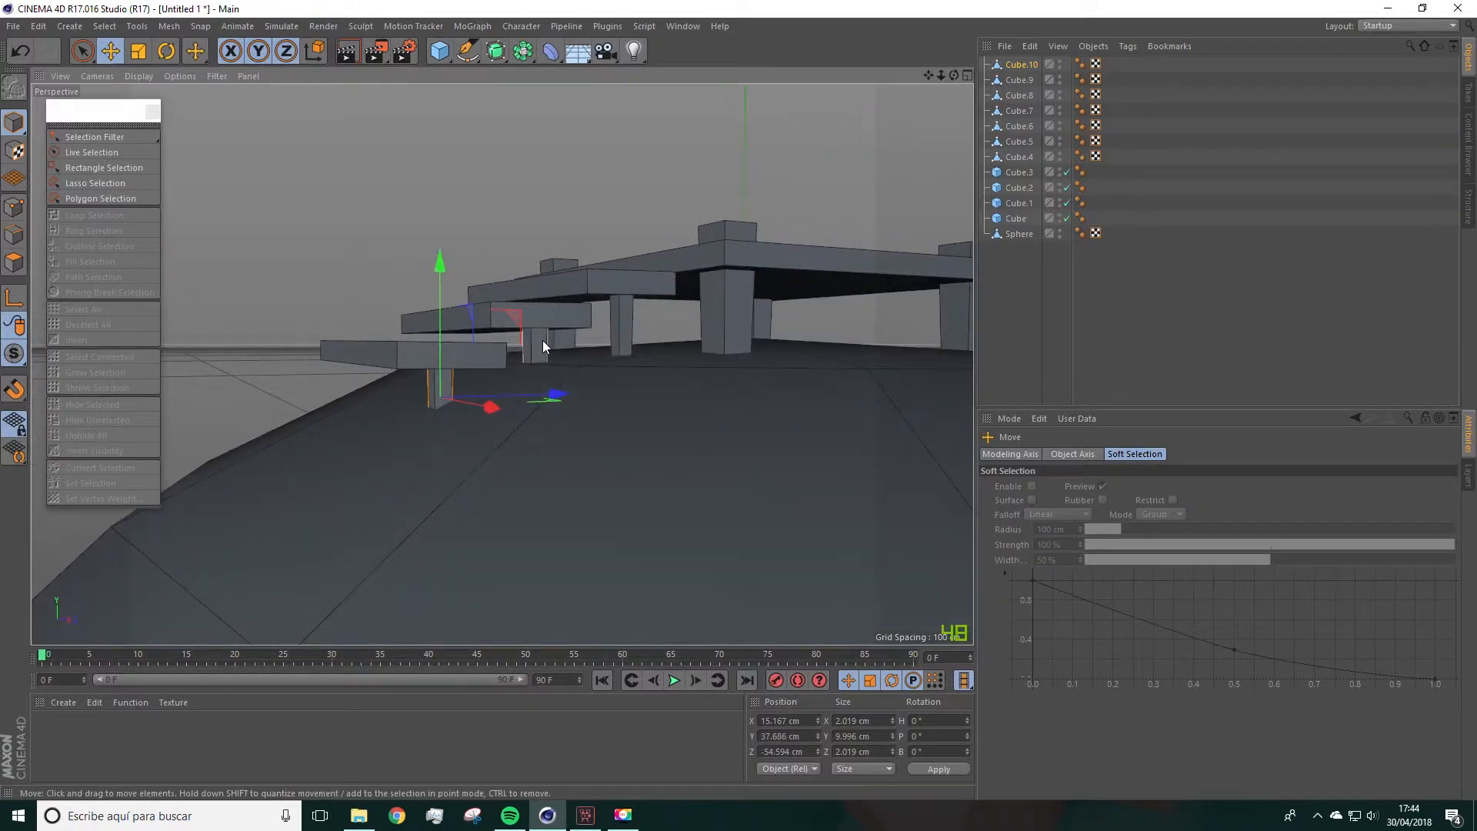
# Step: Select the three stair supports and duplicate them to the opposite side of the stairs, at about X -14.7 cm
pyautogui.keyDown('shift'); pyautogui.click(542, 340); pyautogui.keyUp('shift')
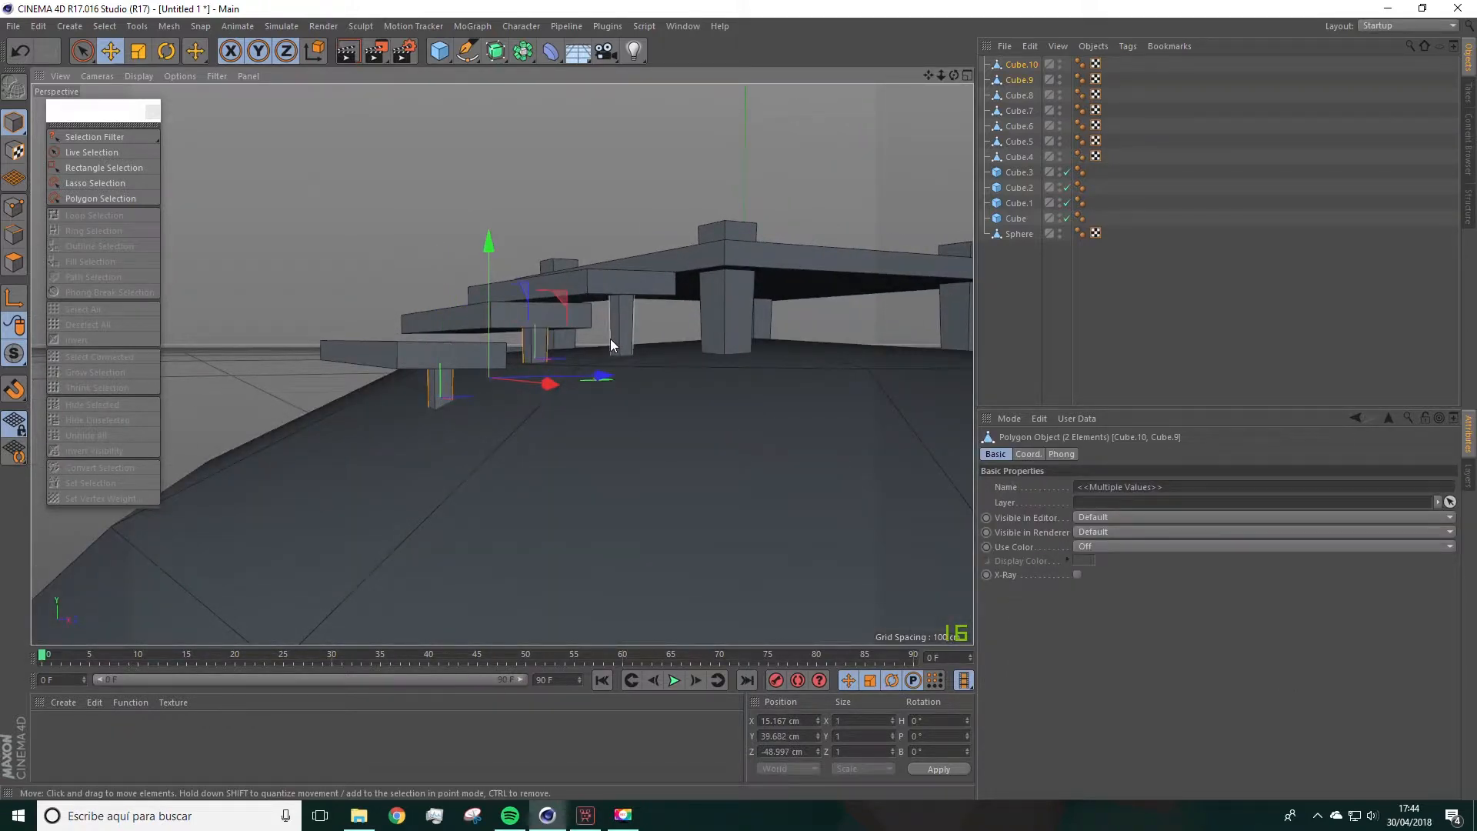
pyautogui.keyDown('shift'); pyautogui.click(623, 339); pyautogui.keyUp('shift')
pyautogui.keyDown('alt'); pyautogui.moveTo(533, 389); pyautogui.dragTo(737, 492); pyautogui.keyUp('alt')
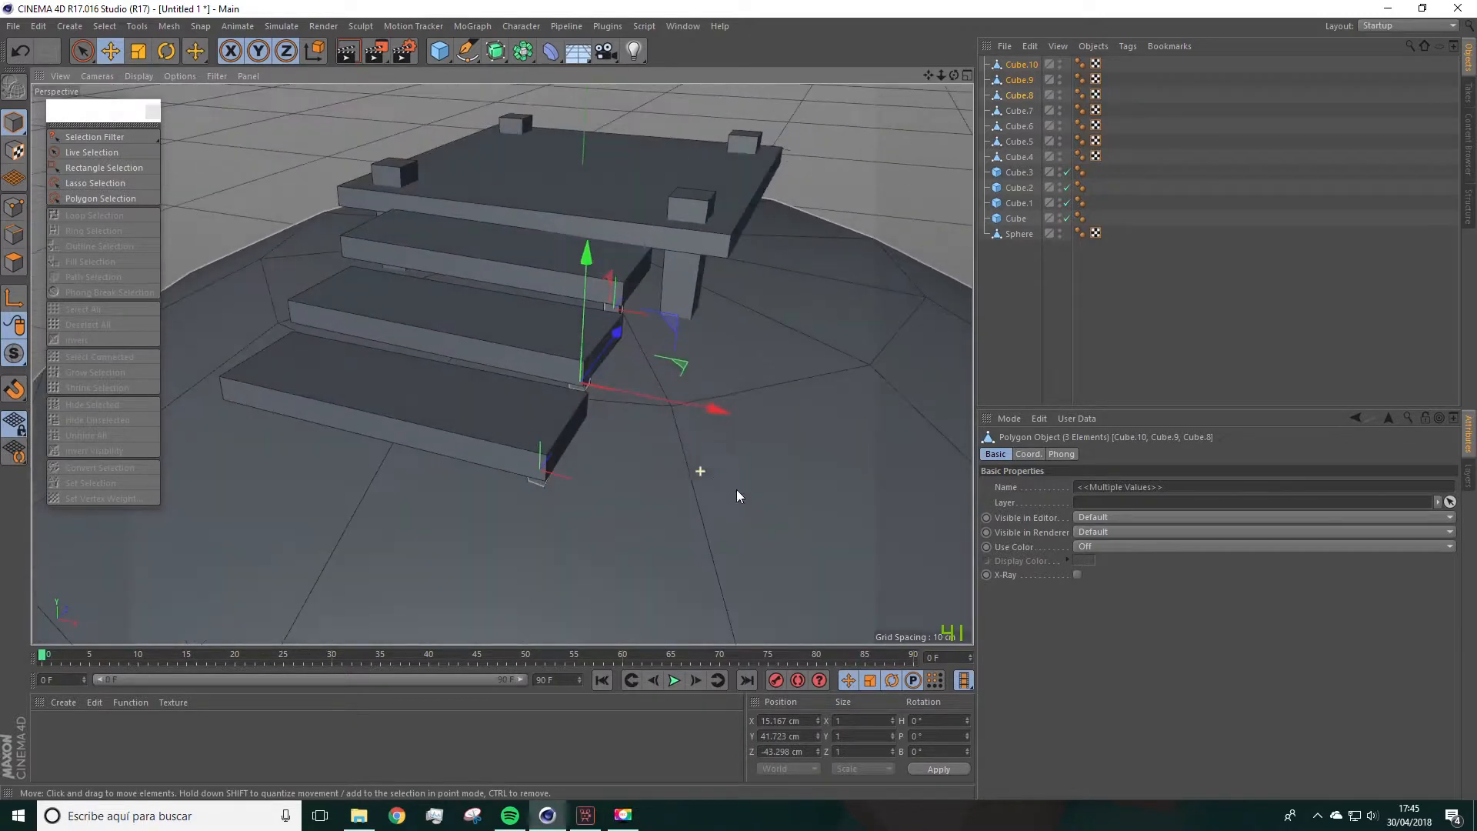
pyautogui.keyDown('ctrl'); pyautogui.moveTo(715, 412); pyautogui.dragTo(530, 427); pyautogui.keyUp('ctrl')
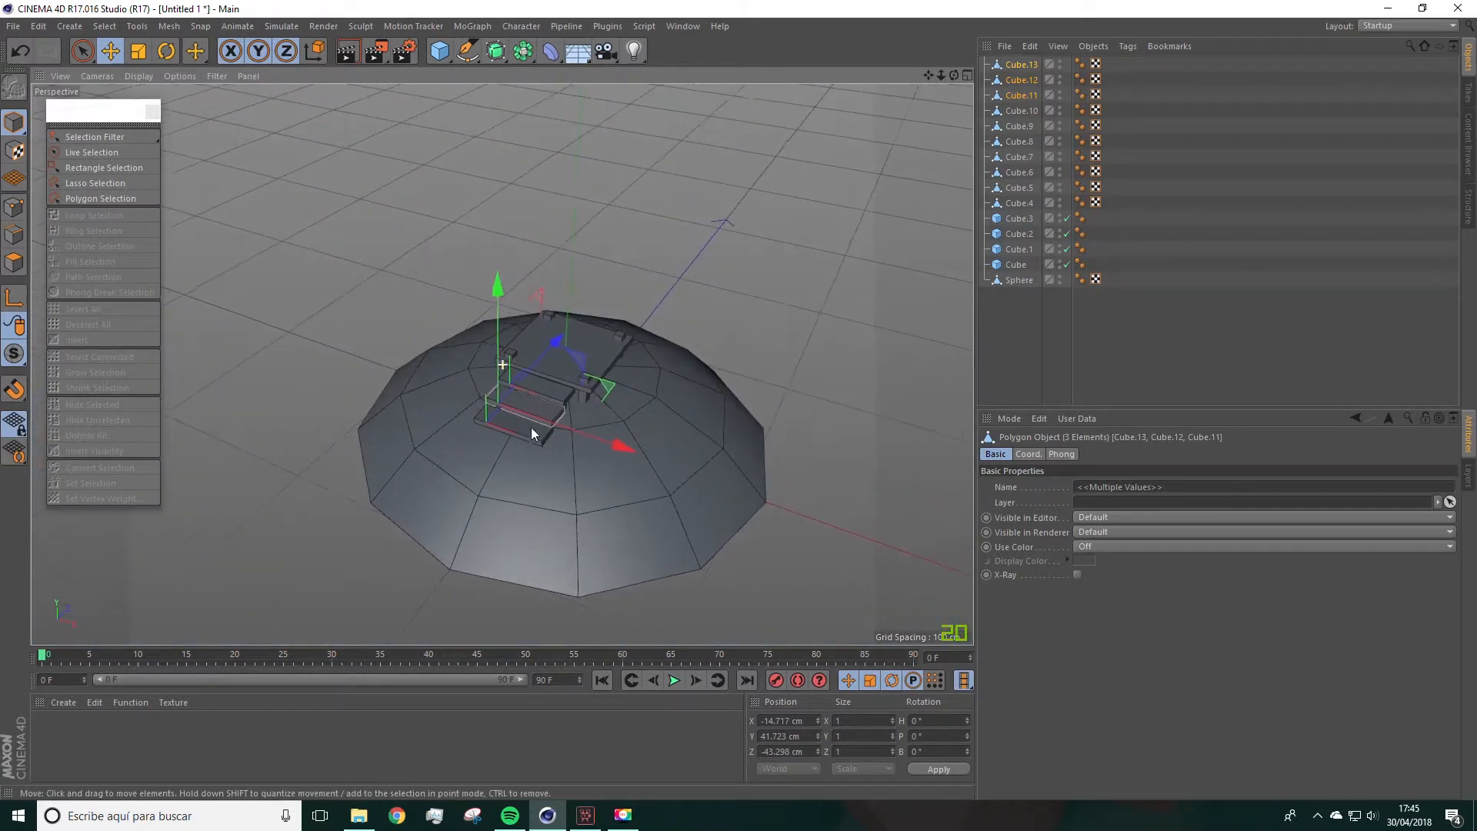
pyautogui.click(704, 274)
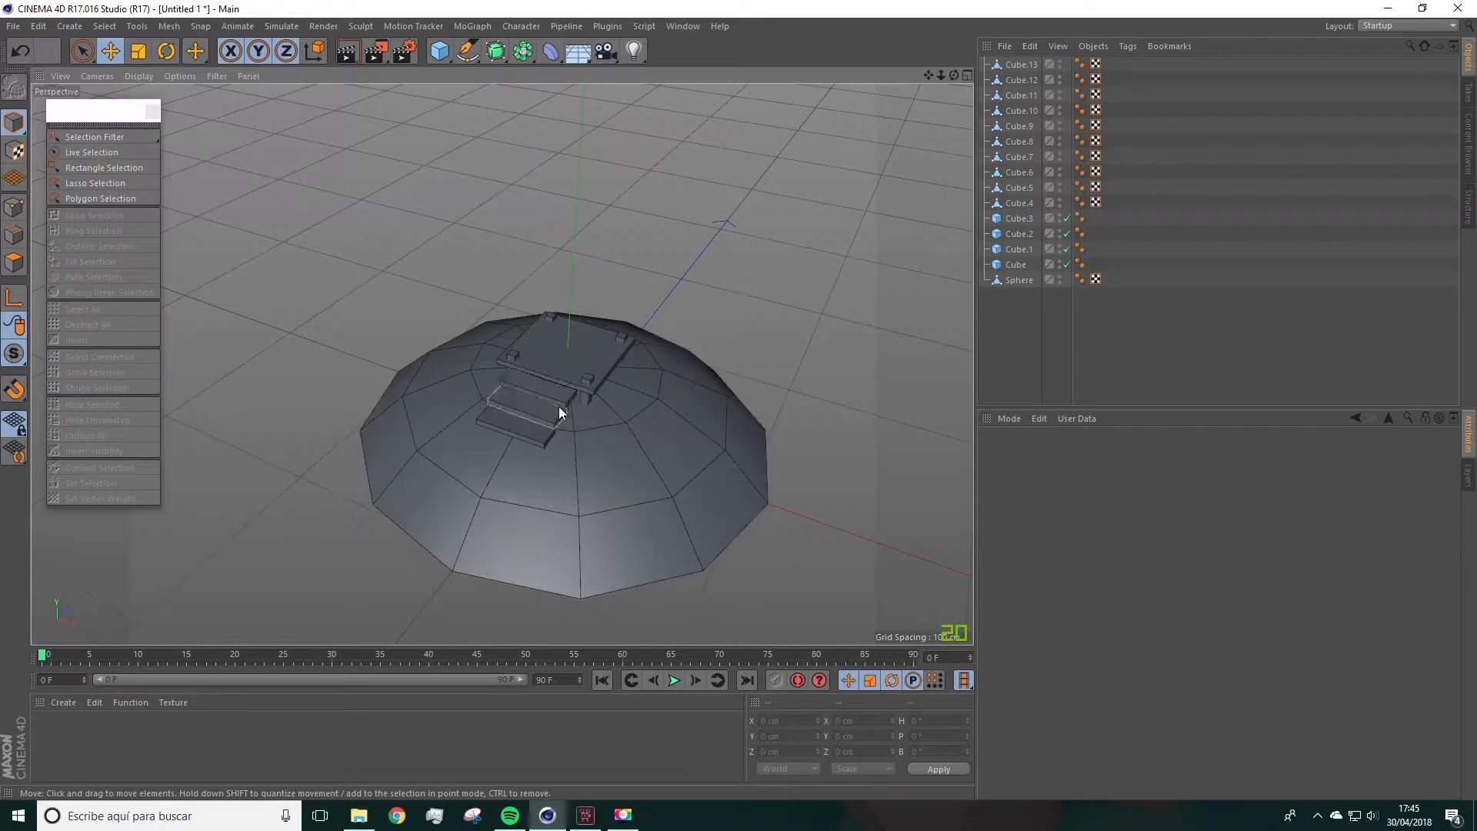
# Step: Scale the dome hill uniformly to about 257.8 cm wide and 51.1 cm tall, and move it to about Y -8.3, Z -7.4 cm
pyautogui.click(696, 481)
pyautogui.keyDown('alt'); pyautogui.moveTo(696, 483); pyautogui.dragTo(678, 474); pyautogui.keyUp('alt')
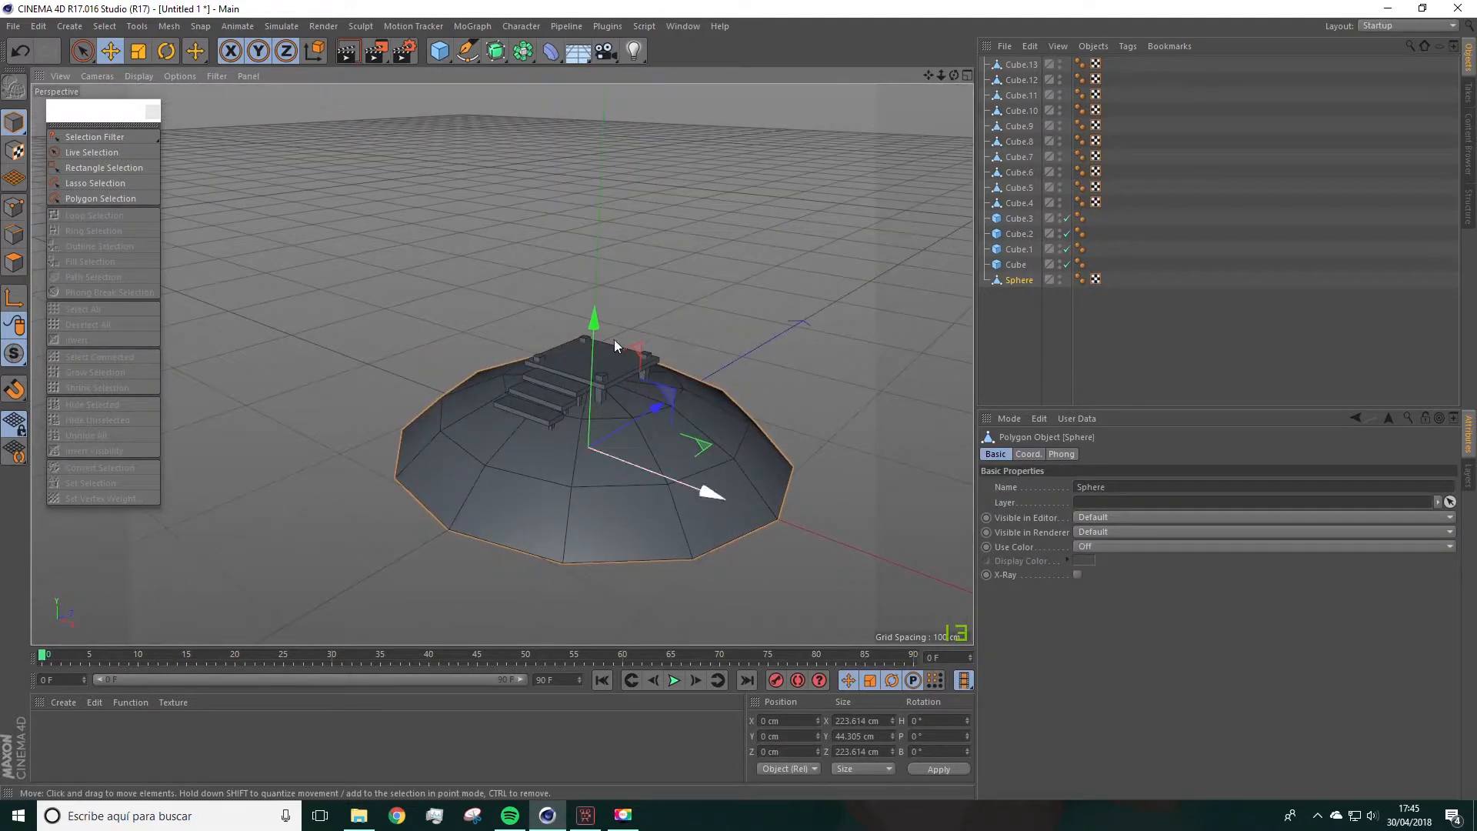
pyautogui.press('t')
pyautogui.moveTo(198, 131); pyautogui.dragTo(413, 219)
pyautogui.press('e')
pyautogui.moveTo(591, 351); pyautogui.dragTo(493, 309)
pyautogui.keyDown('alt'); pyautogui.moveTo(655, 446); pyautogui.dragTo(717, 523, button='right'); pyautogui.keyUp('alt')
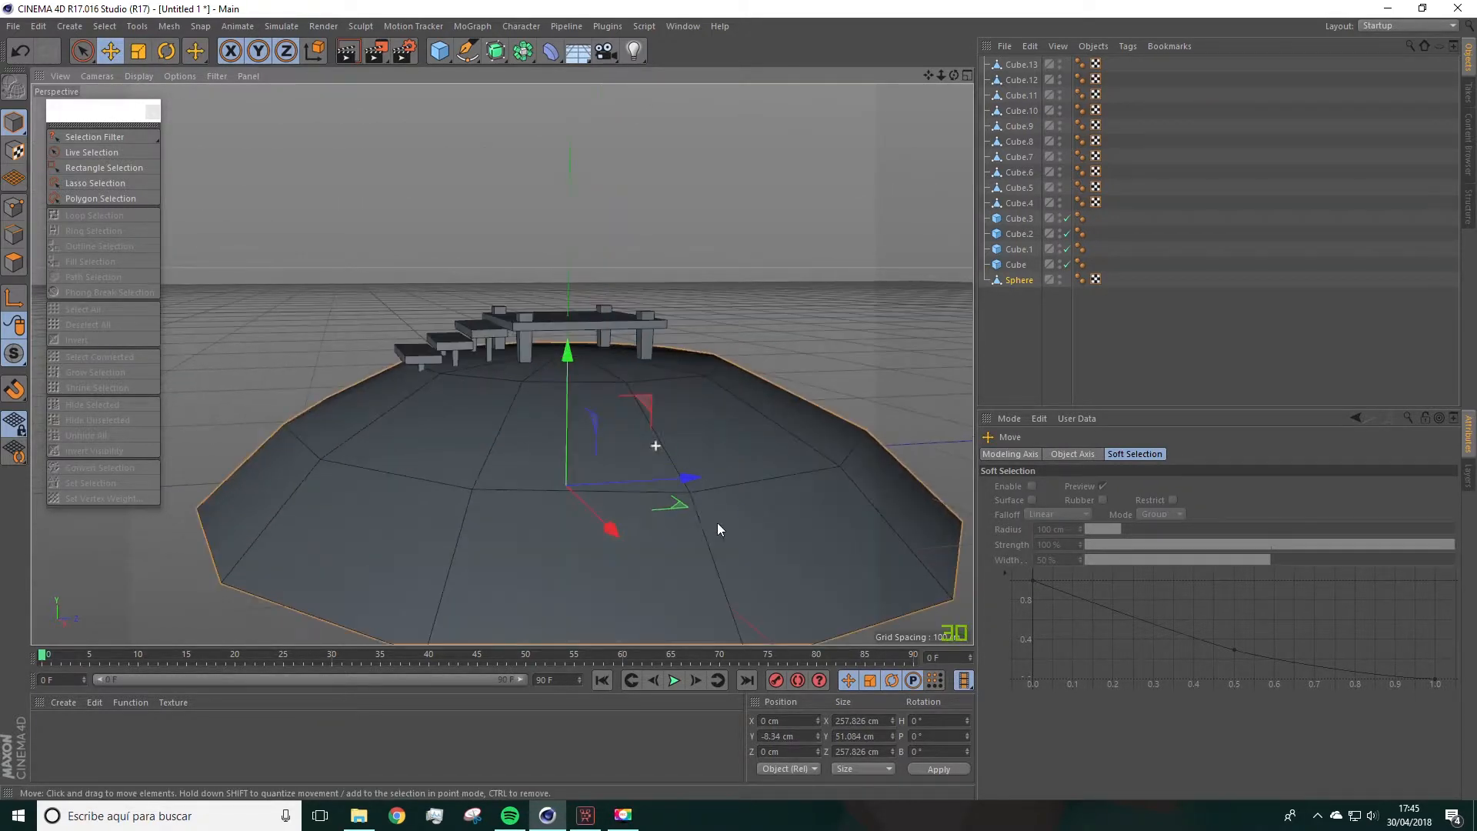
pyautogui.moveTo(685, 478); pyautogui.dragTo(534, 444)
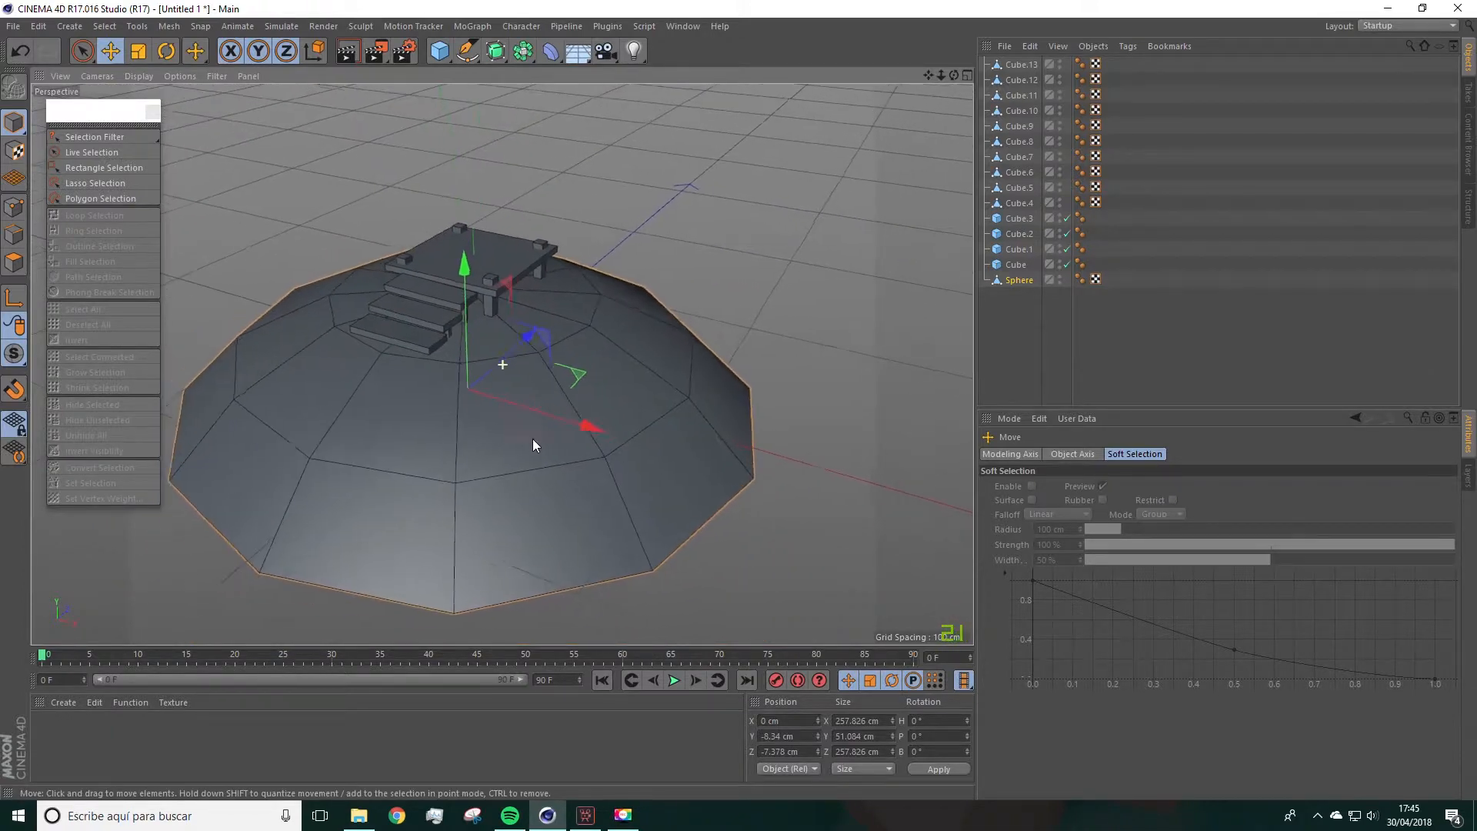
# Step: Flatten the dome hill vertically to a height of about 45 cm
pyautogui.keyDown('alt'); pyautogui.moveTo(534, 444); pyautogui.dragTo(608, 454, button='middle'); pyautogui.keyUp('alt')
pyautogui.keyDown('alt'); pyautogui.moveTo(564, 450); pyautogui.dragTo(464, 423); pyautogui.keyUp('alt')
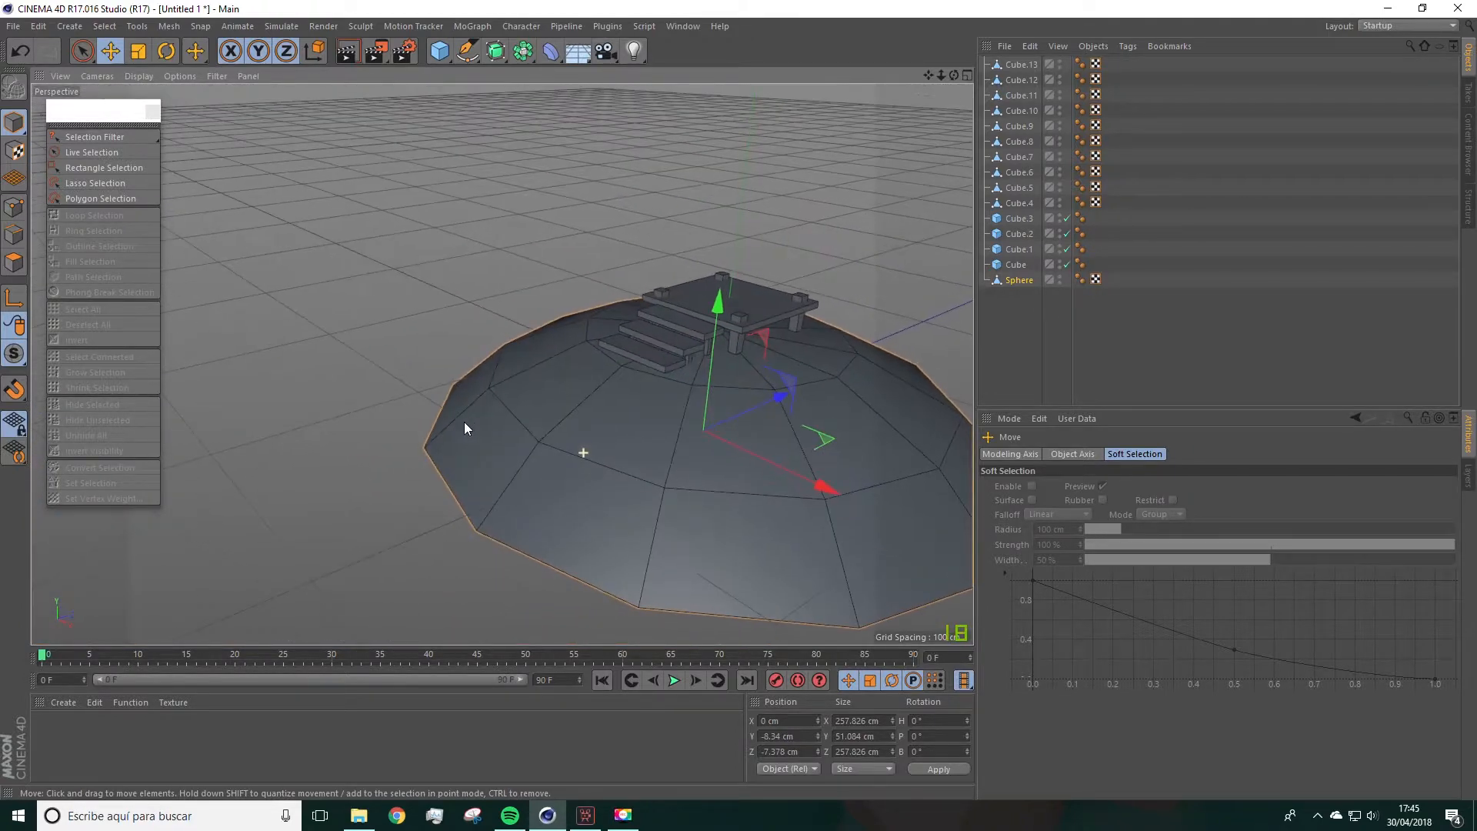
pyautogui.click(138, 50)
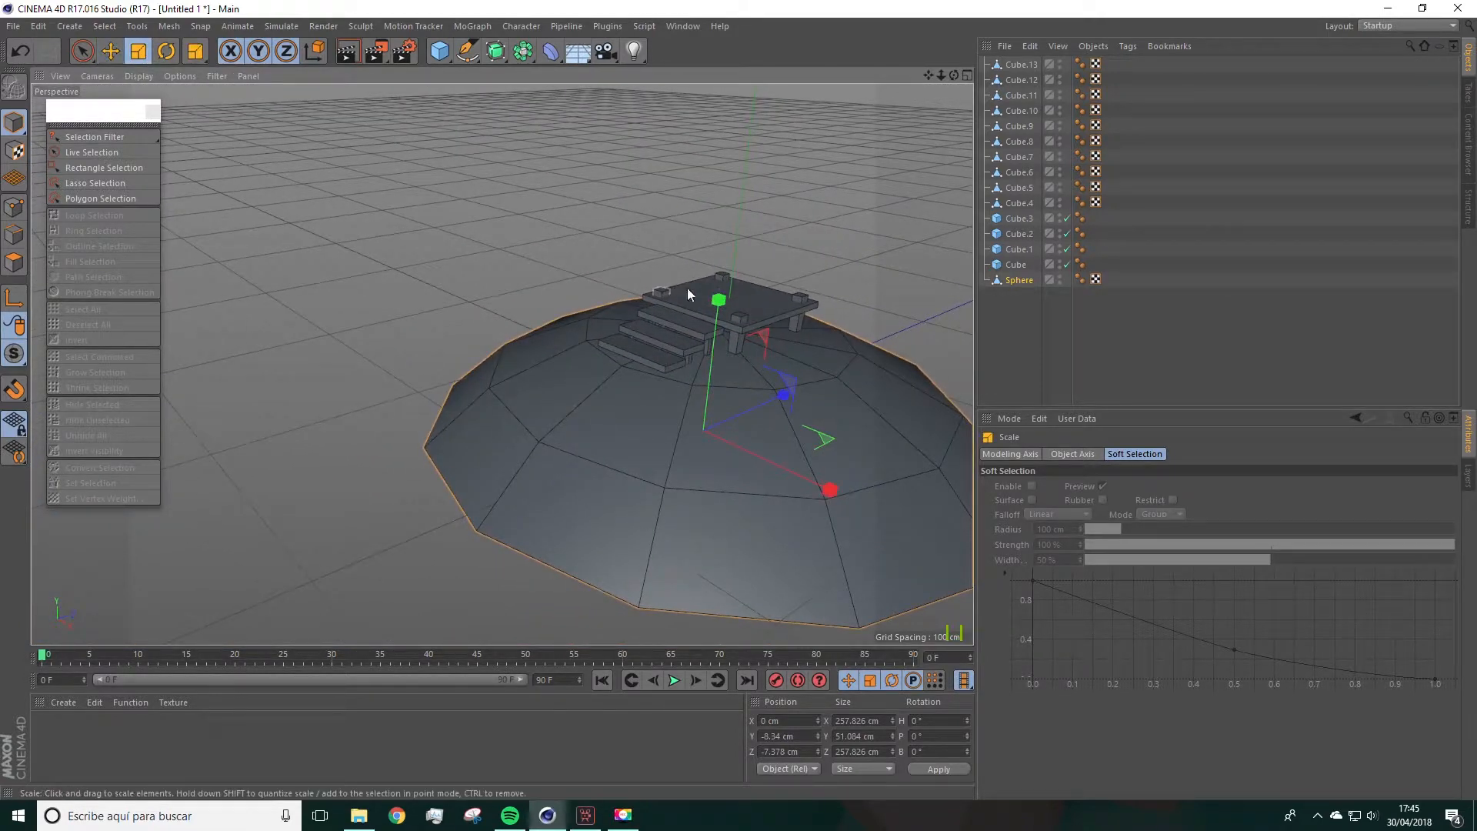
pyautogui.moveTo(714, 301); pyautogui.dragTo(649, 307)
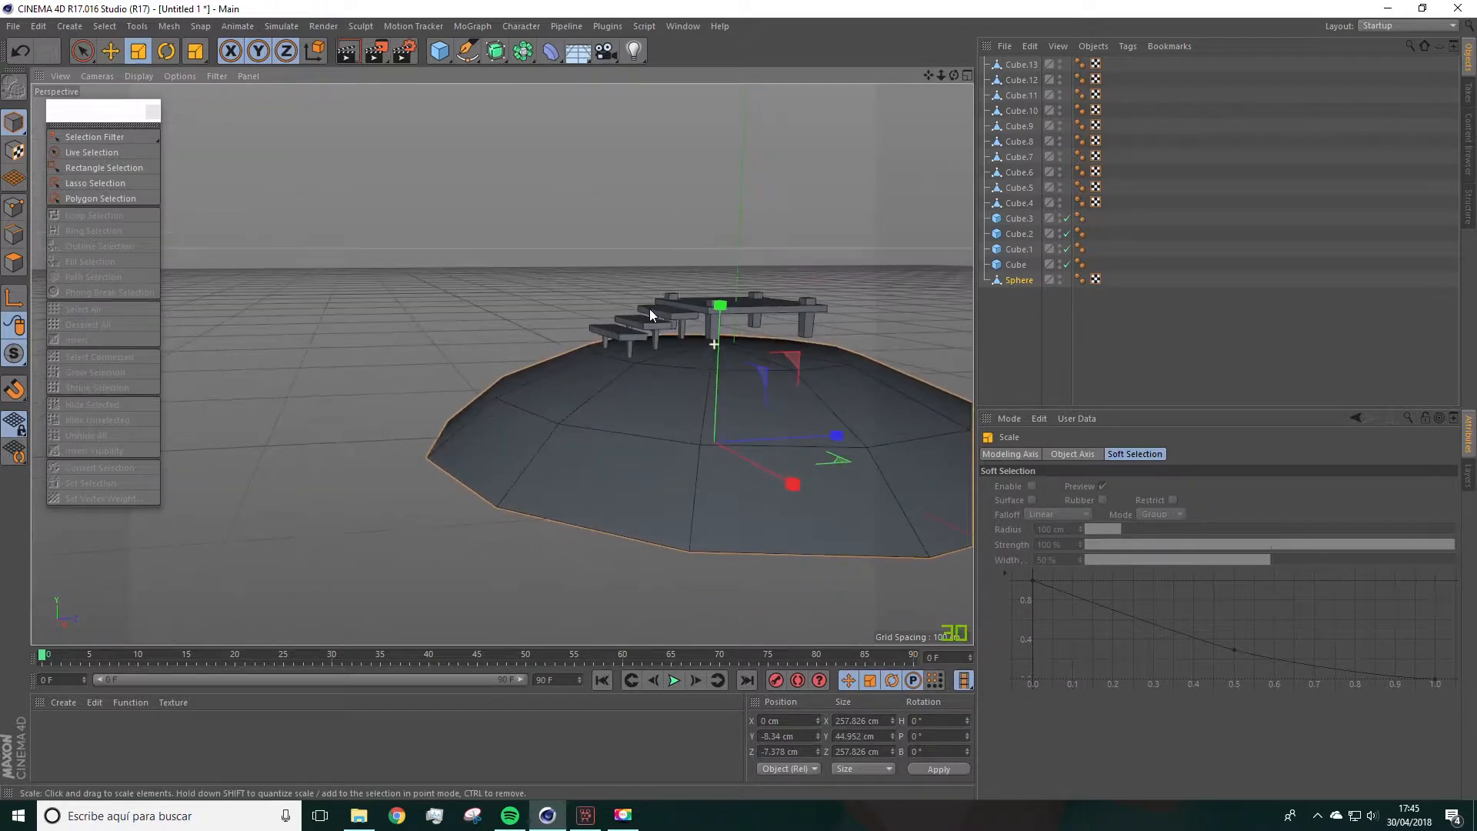
# Step: Select all the platform, stair and post cubes and lower them onto the hill at about Y 38.8, Z -15.2 cm
pyautogui.click(1017, 264)
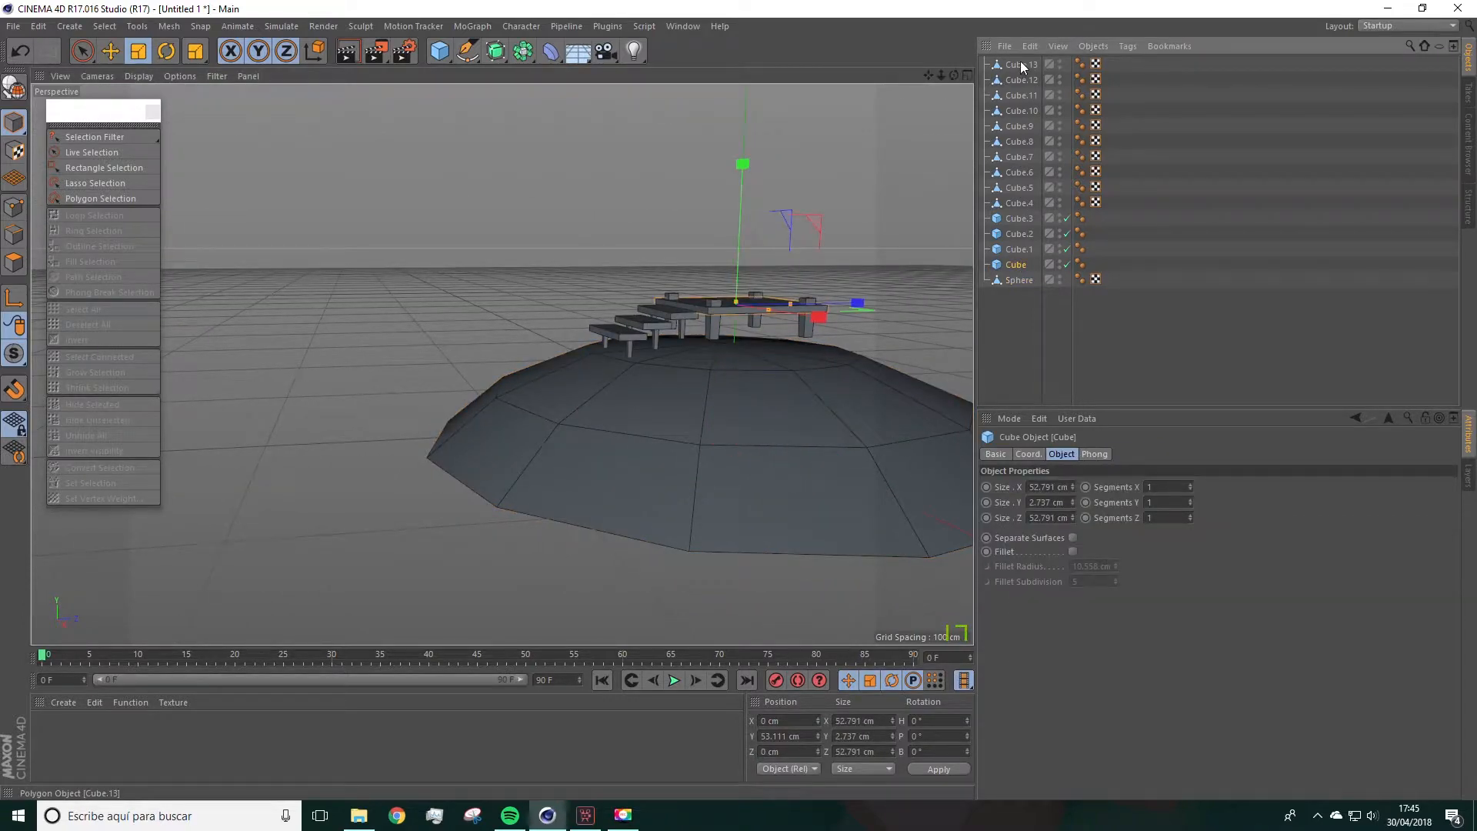
pyautogui.keyDown('shift'); pyautogui.click(1019, 65); pyautogui.keyUp('shift')
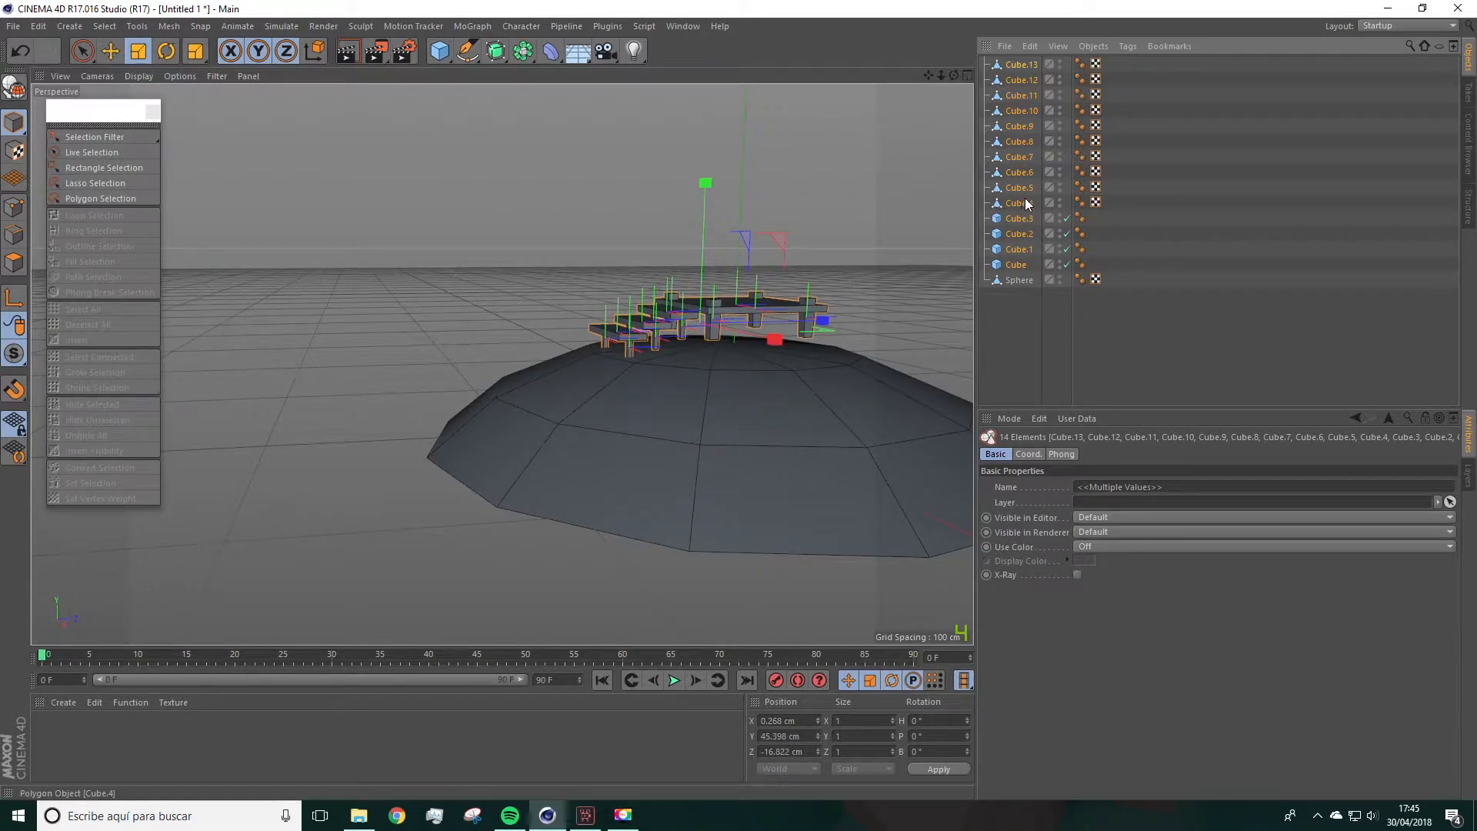
pyautogui.click(110, 52)
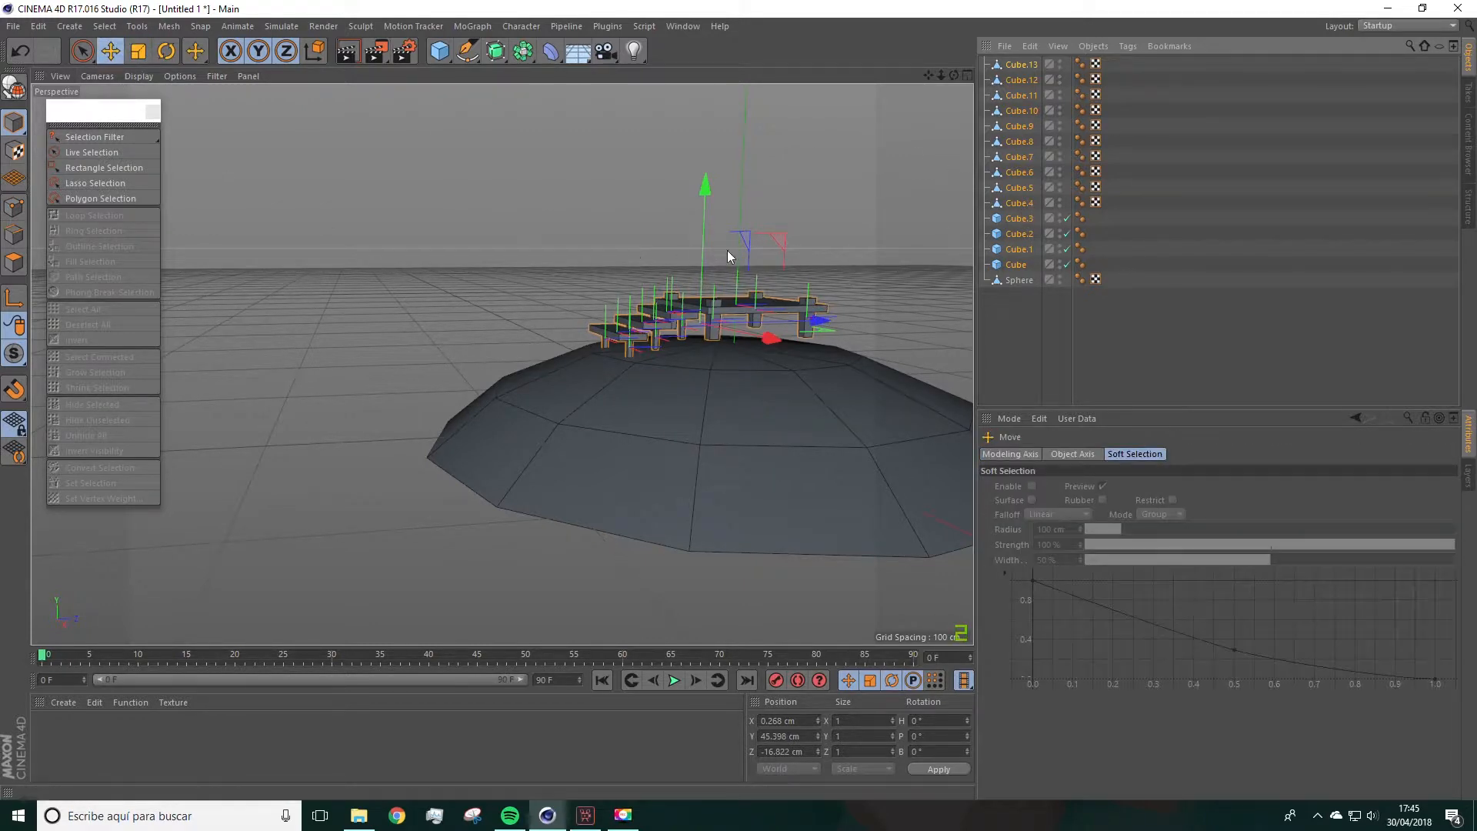
pyautogui.moveTo(712, 190); pyautogui.dragTo(738, 278)
pyautogui.scroll(5, 738, 279)
pyautogui.moveTo(499, 191); pyautogui.dragTo(381, 197)
pyautogui.moveTo(594, 279); pyautogui.dragTo(519, 219)
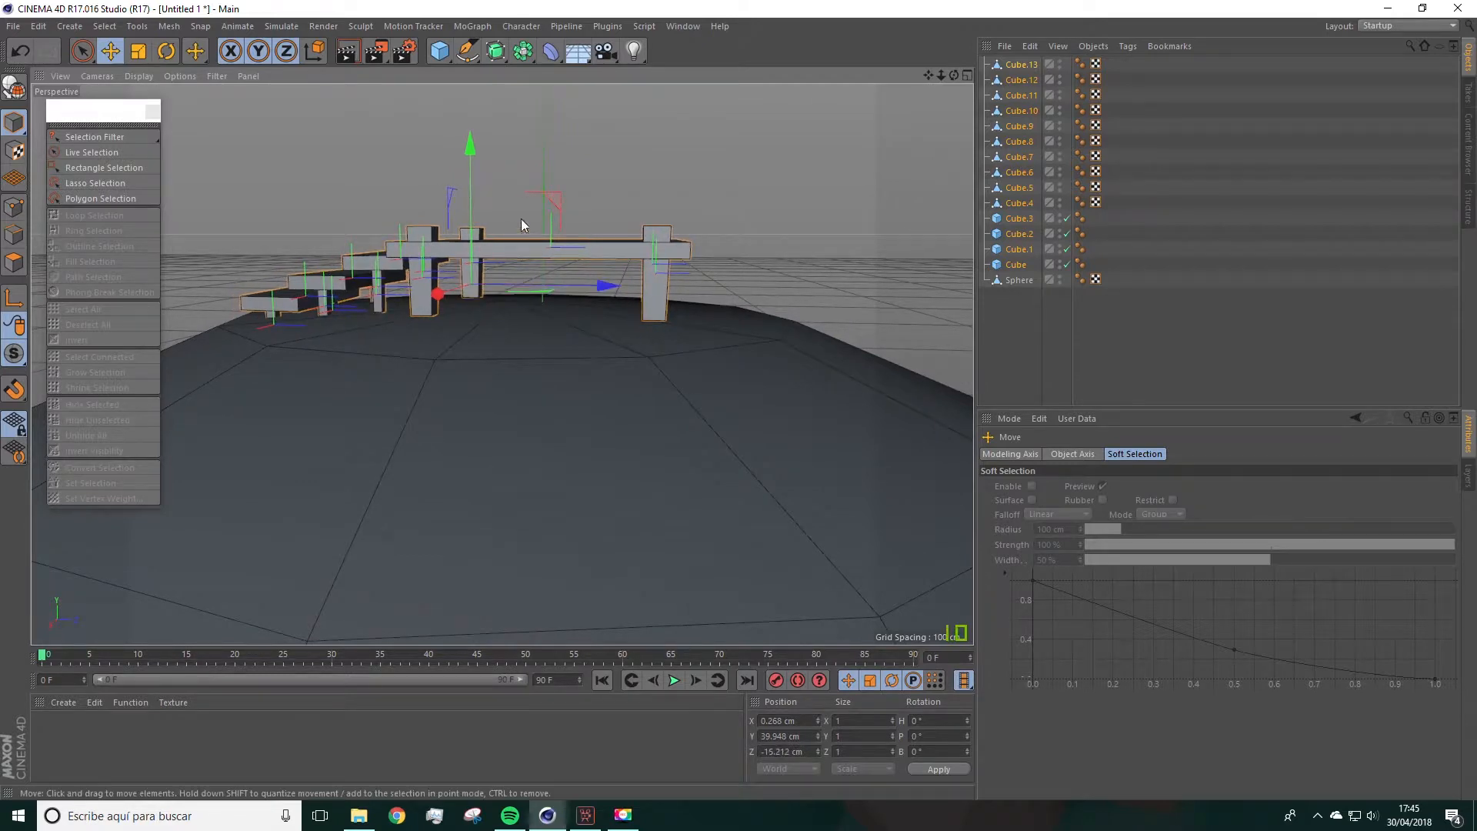
pyautogui.moveTo(475, 164); pyautogui.dragTo(532, 195)
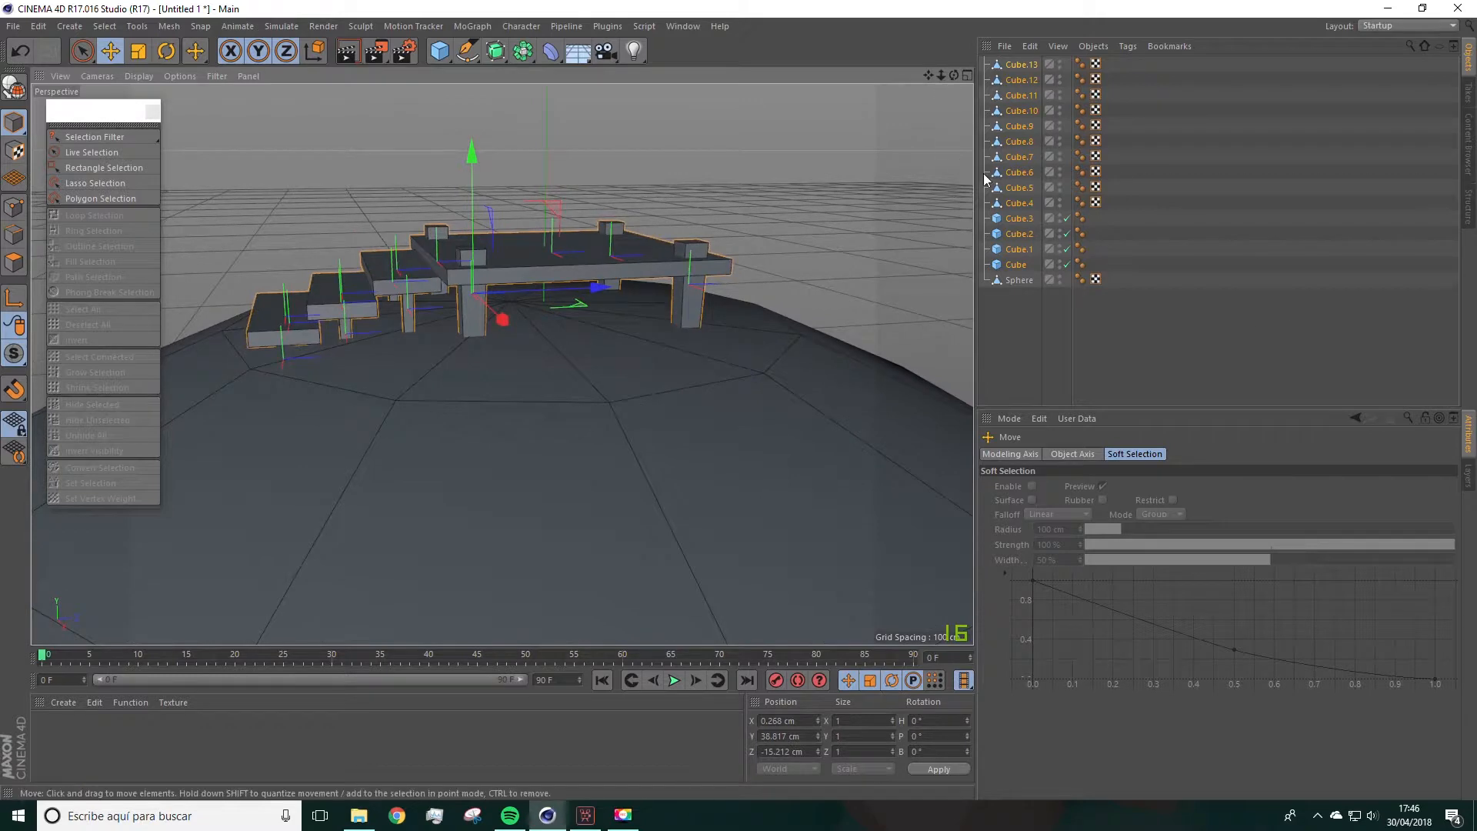
# Step: Group the selected platform, stair and post cubes under one null and unfold it to show its children
pyautogui.rightClick(1020, 235)
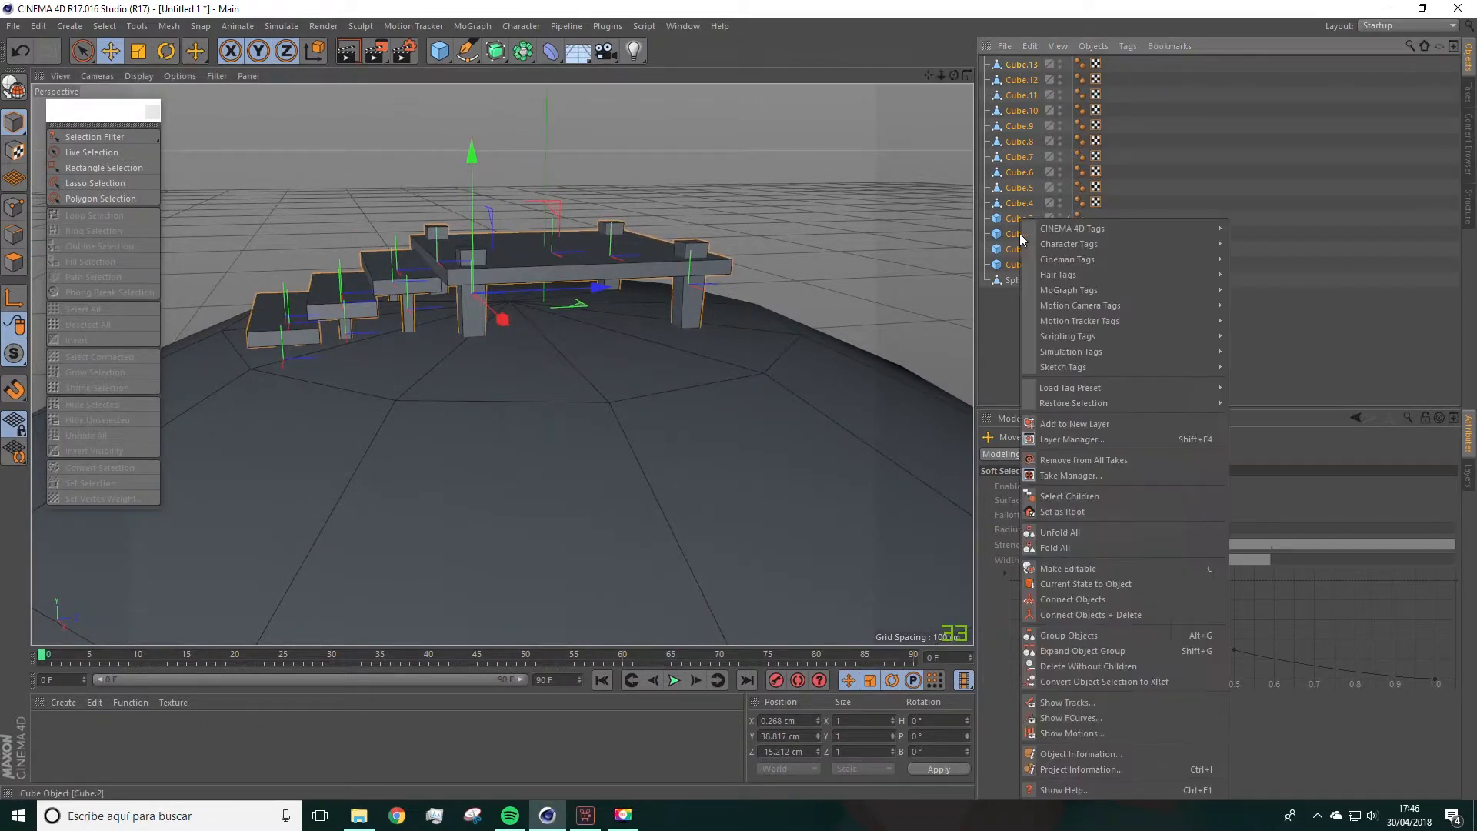
pyautogui.click(1063, 631)
pyautogui.keyDown('alt'); pyautogui.moveTo(531, 200); pyautogui.dragTo(598, 246); pyautogui.keyUp('alt')
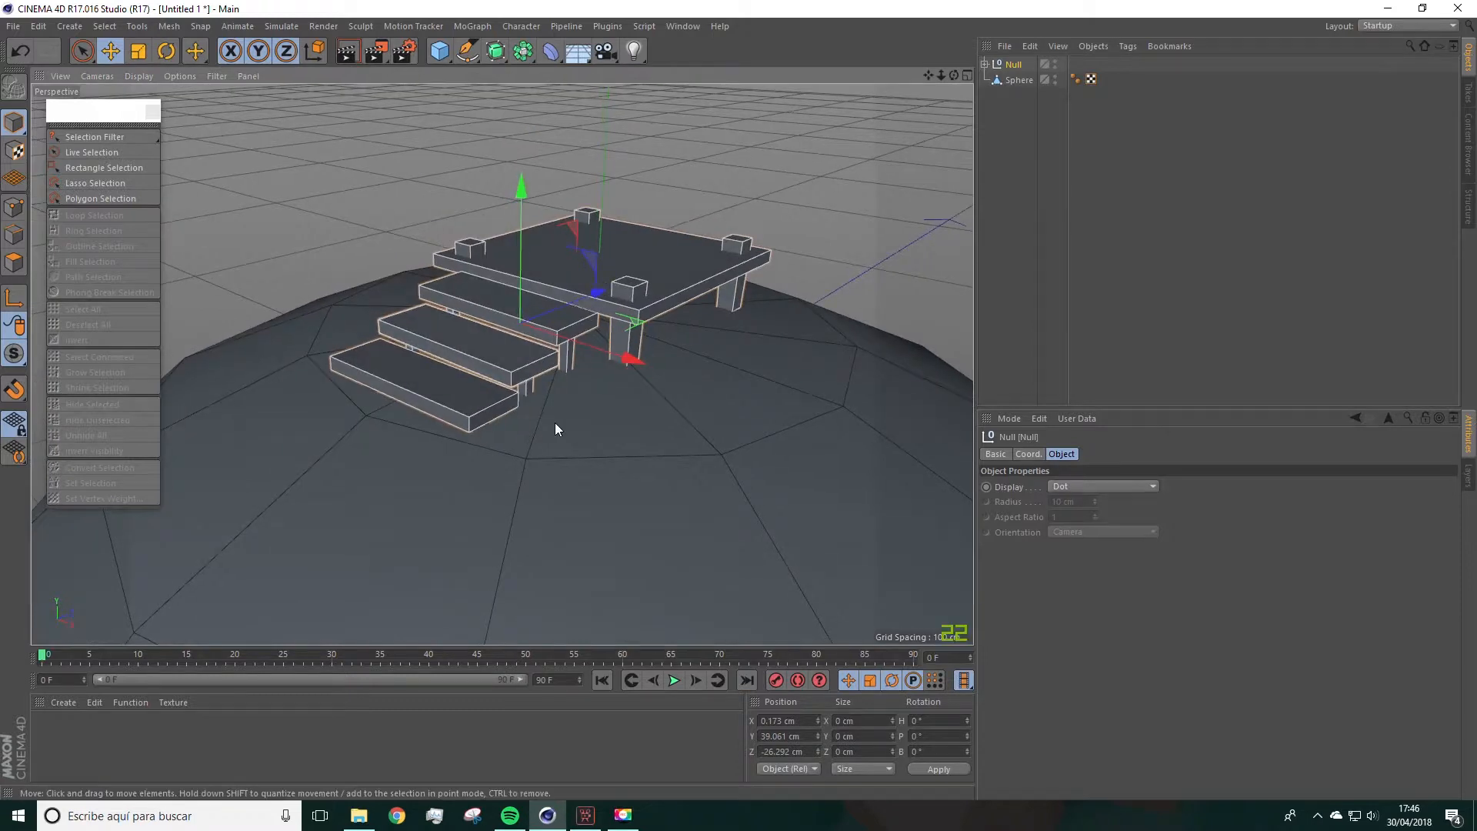
pyautogui.scroll(-3, 520, 446)
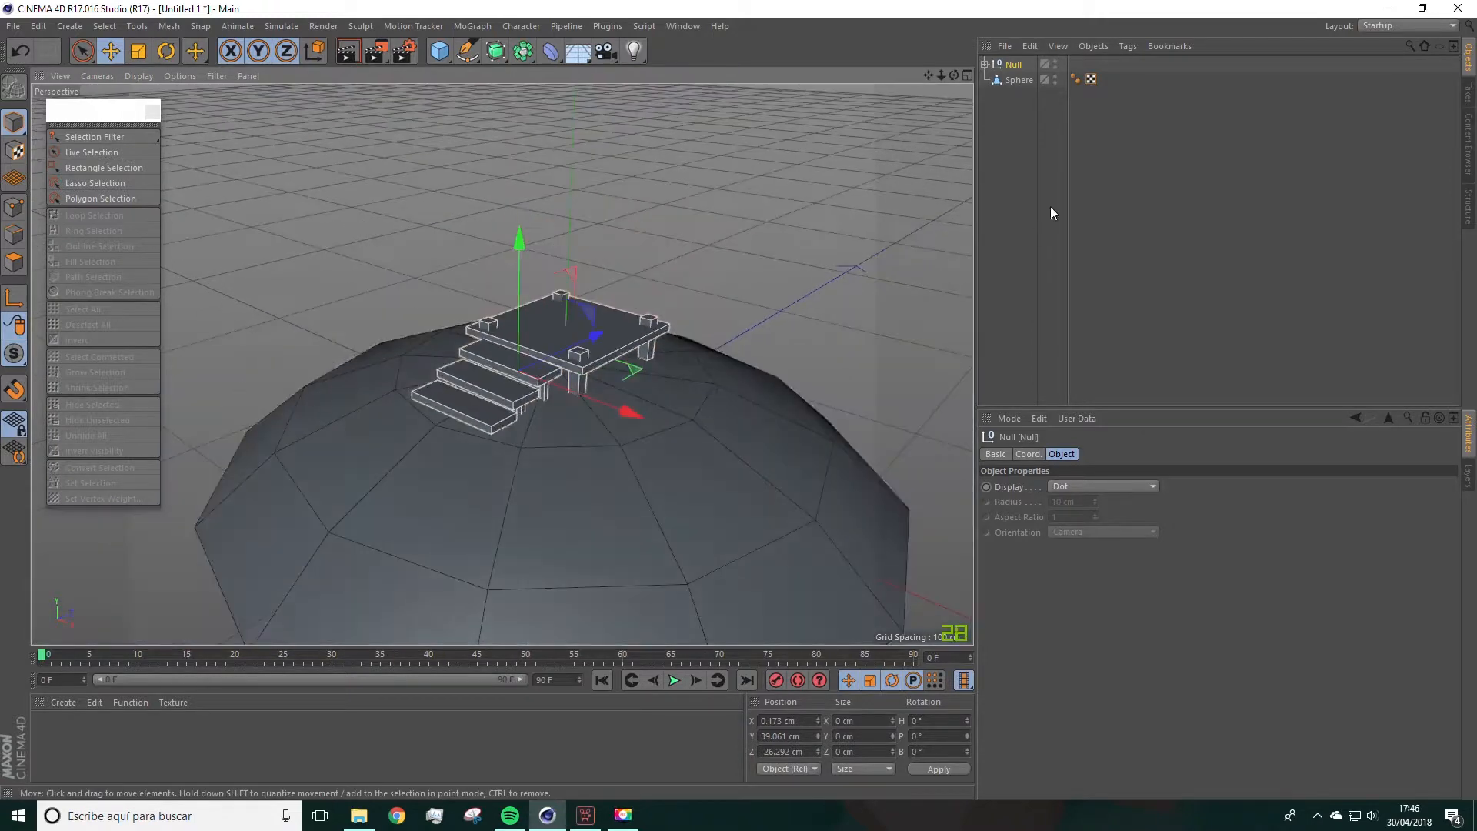
pyautogui.click(984, 65)
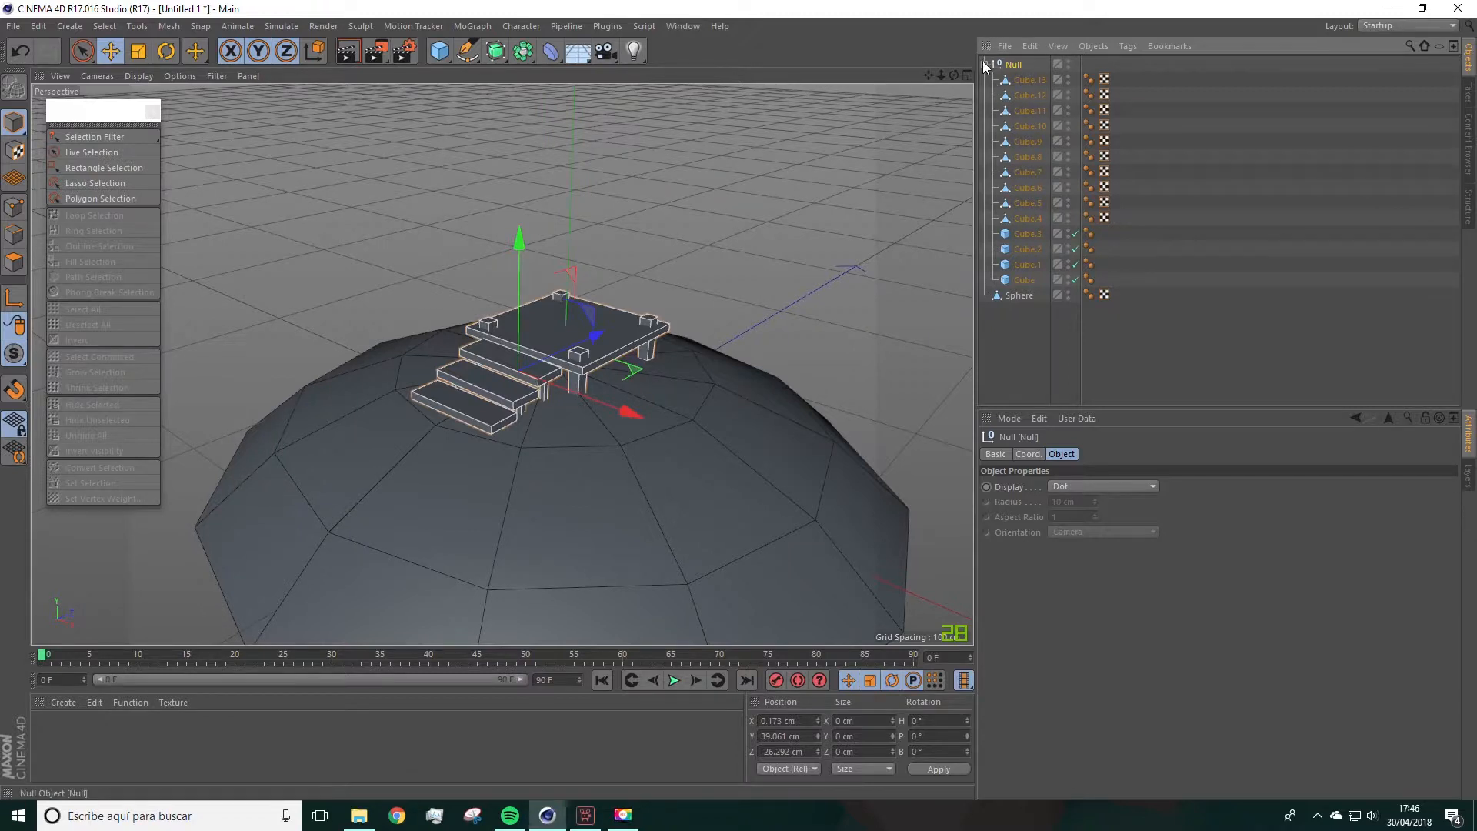
# Step: Collapse the platform group and save the project to the desktop under the name ISLAND
pyautogui.click(984, 65)
pyautogui.click(1203, 320)
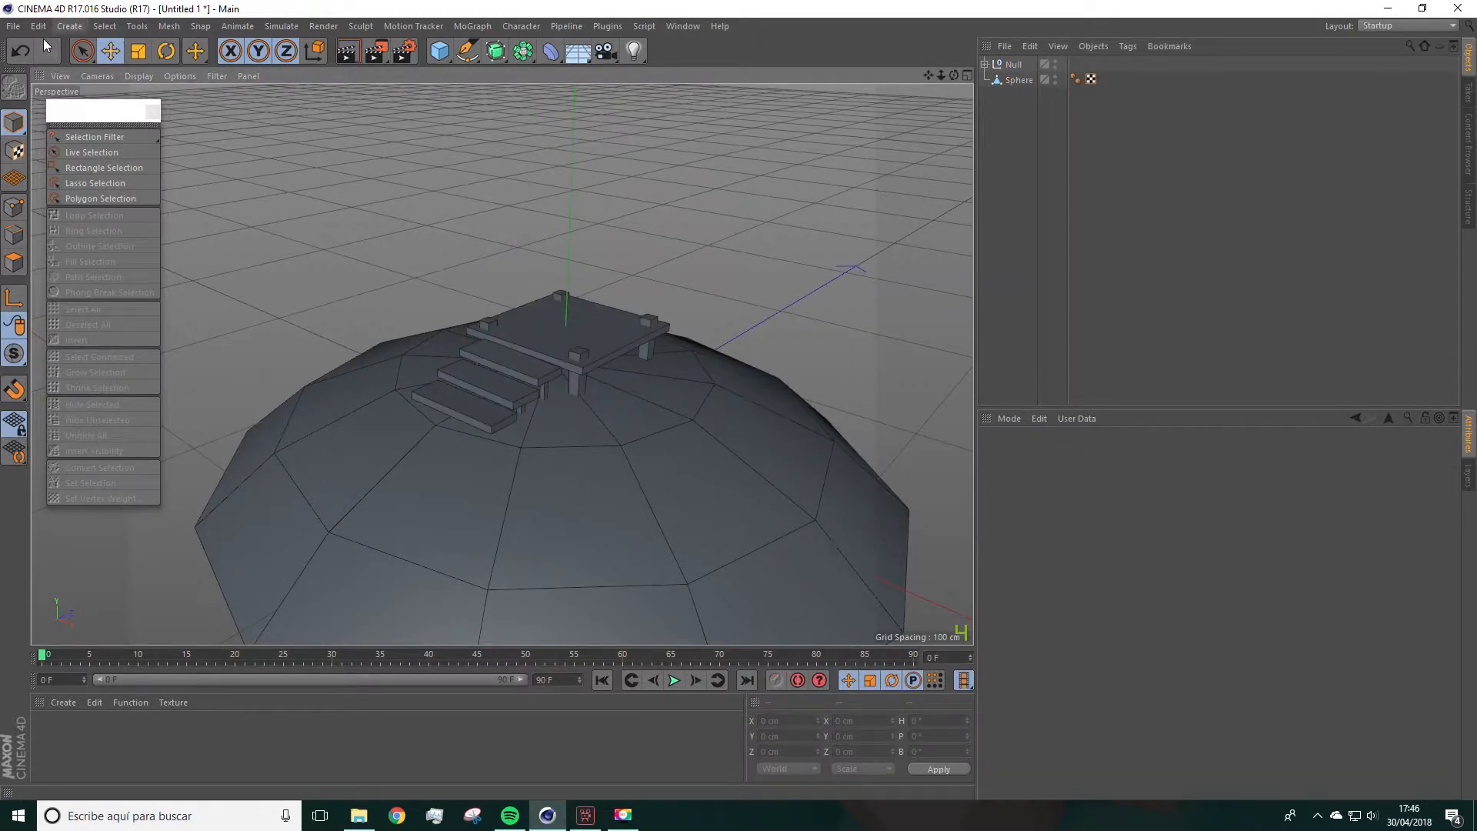
pyautogui.click(15, 27)
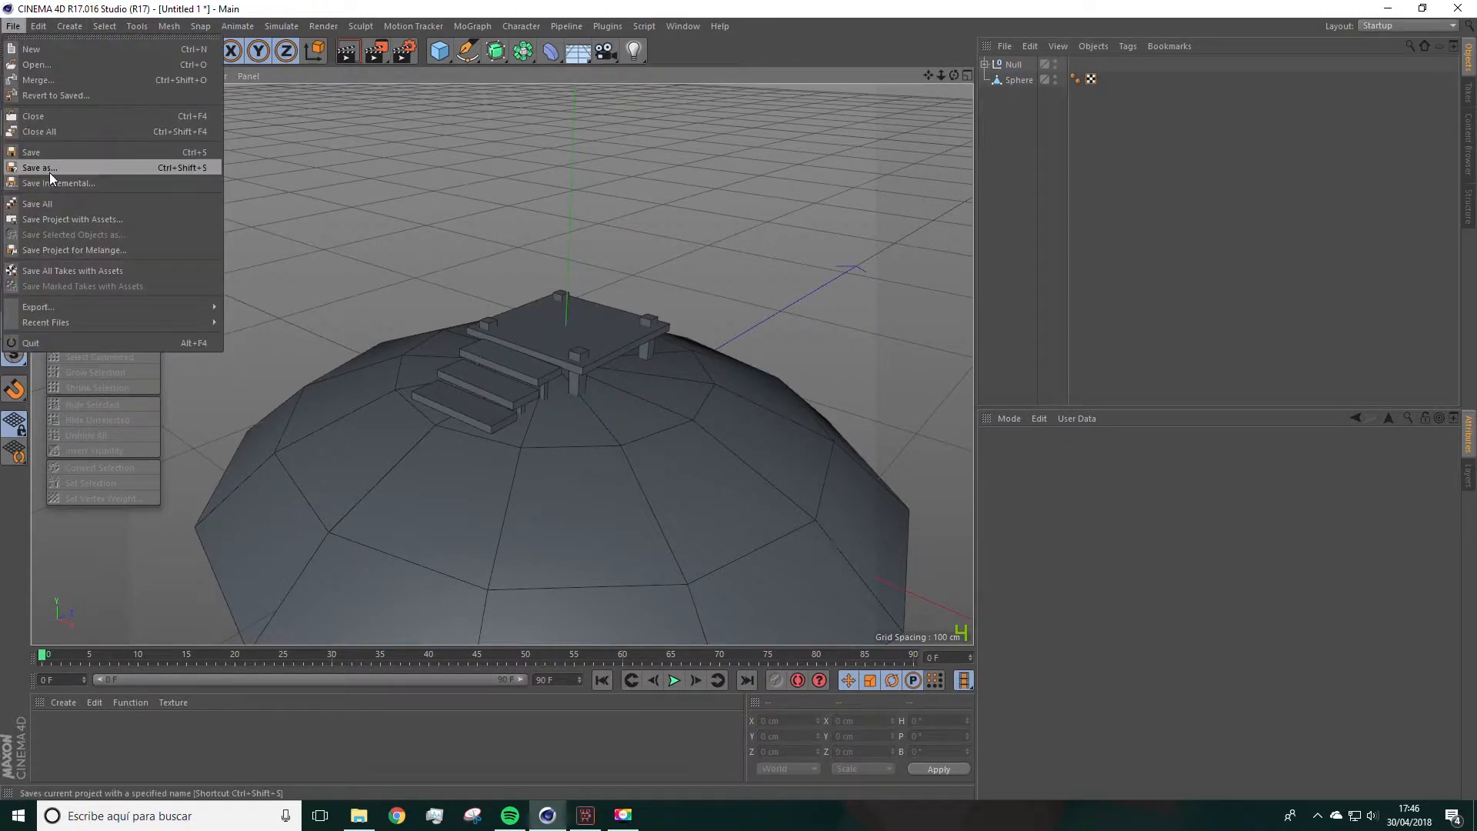
pyautogui.click(49, 168)
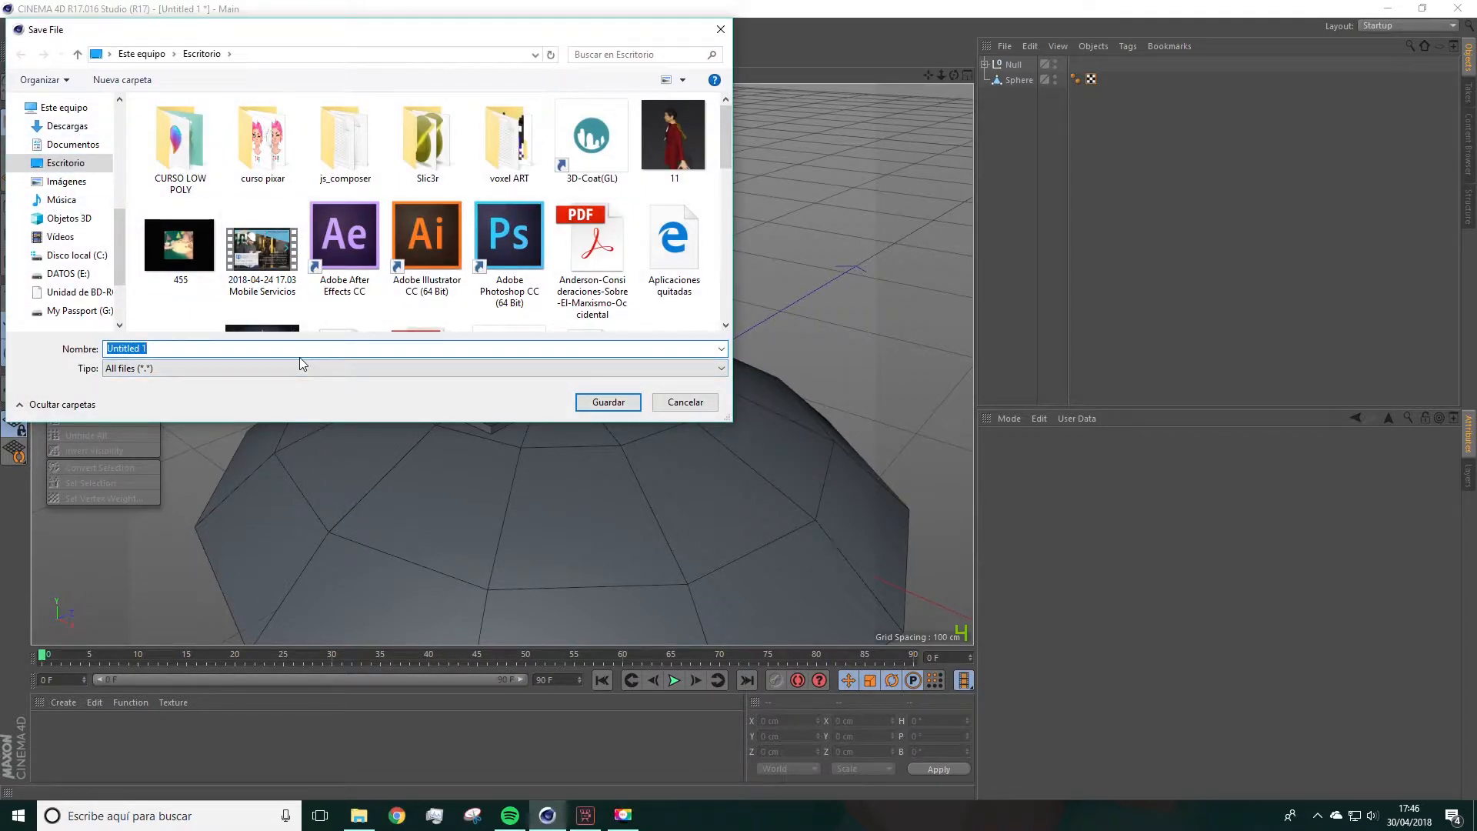
pyautogui.write('ISLAND')
pyautogui.click(608, 402)
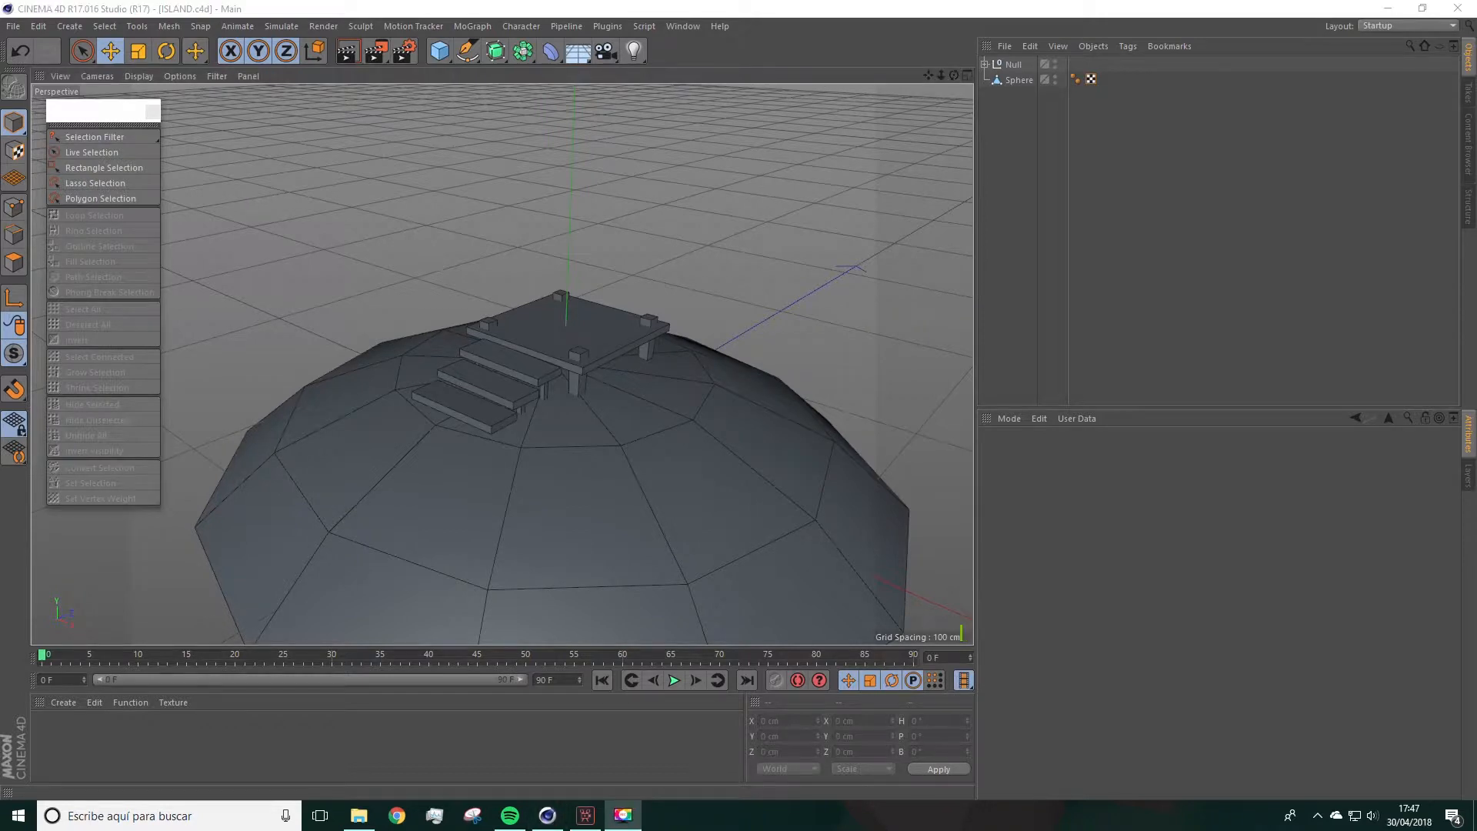
pyautogui.click(440, 52)
pyautogui.click(578, 74)
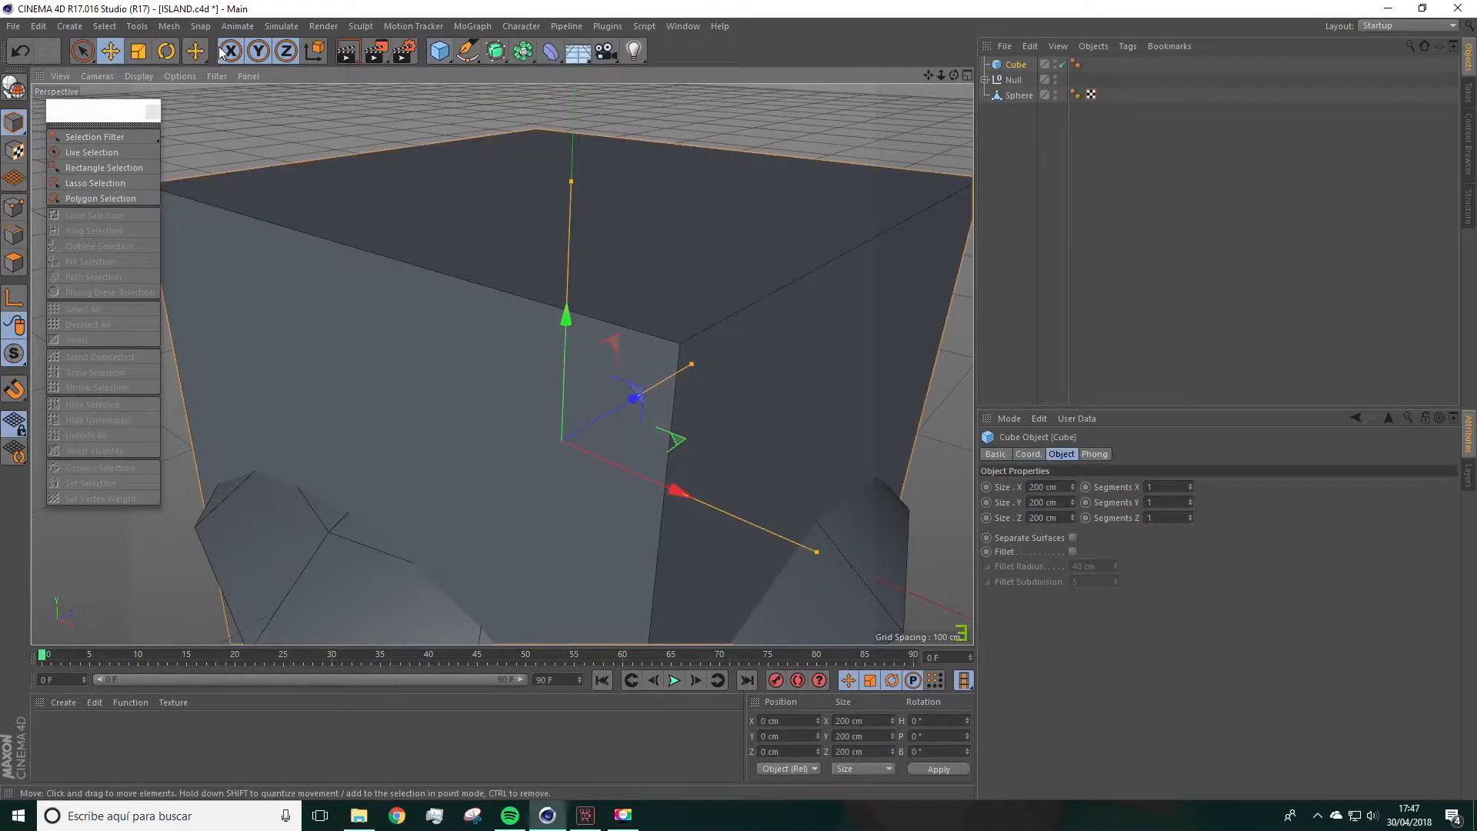
pyautogui.click(138, 52)
pyautogui.moveTo(258, 123); pyautogui.dragTo(127, 128)
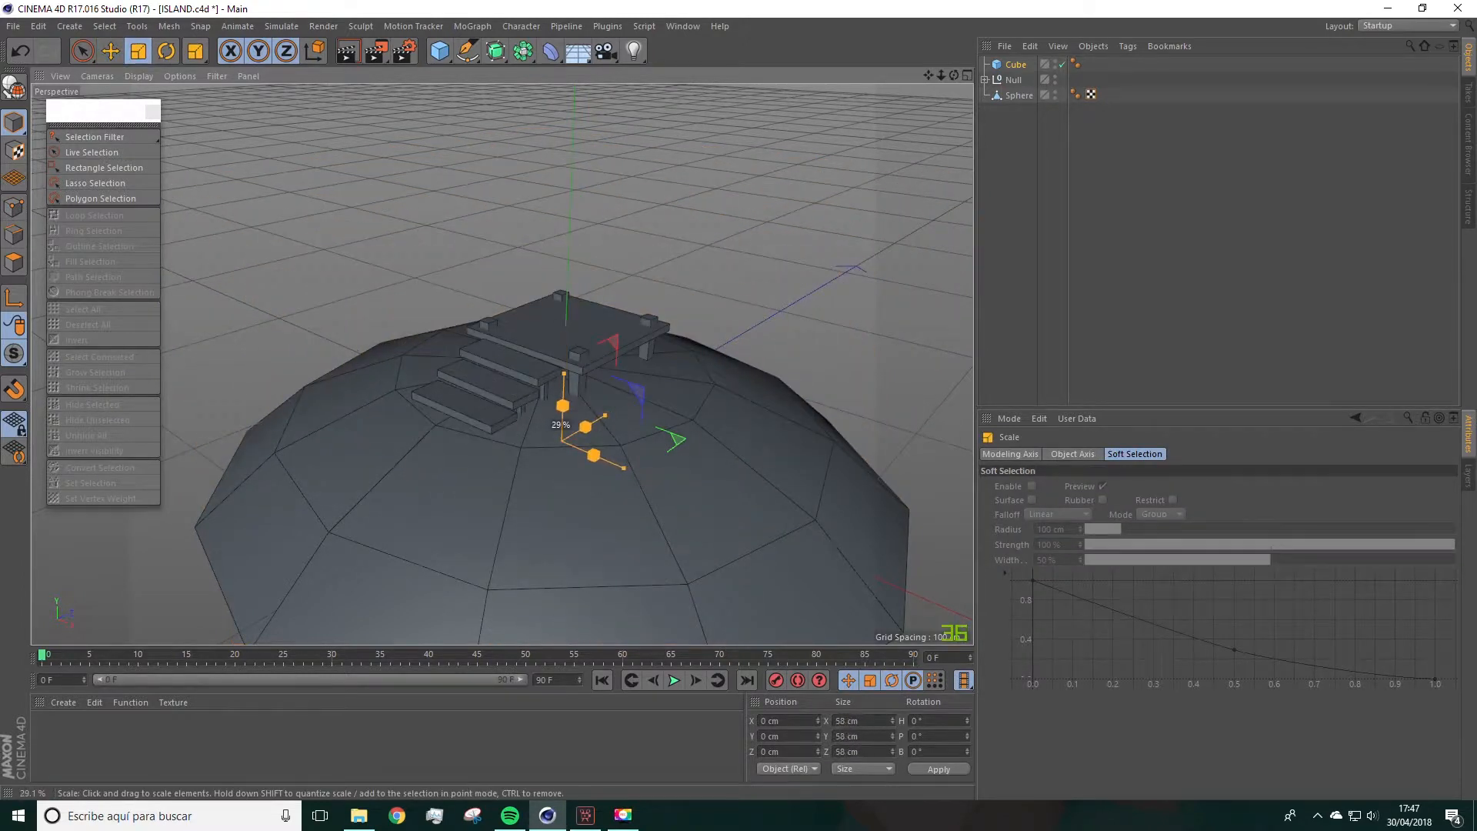
pyautogui.press('Delete')
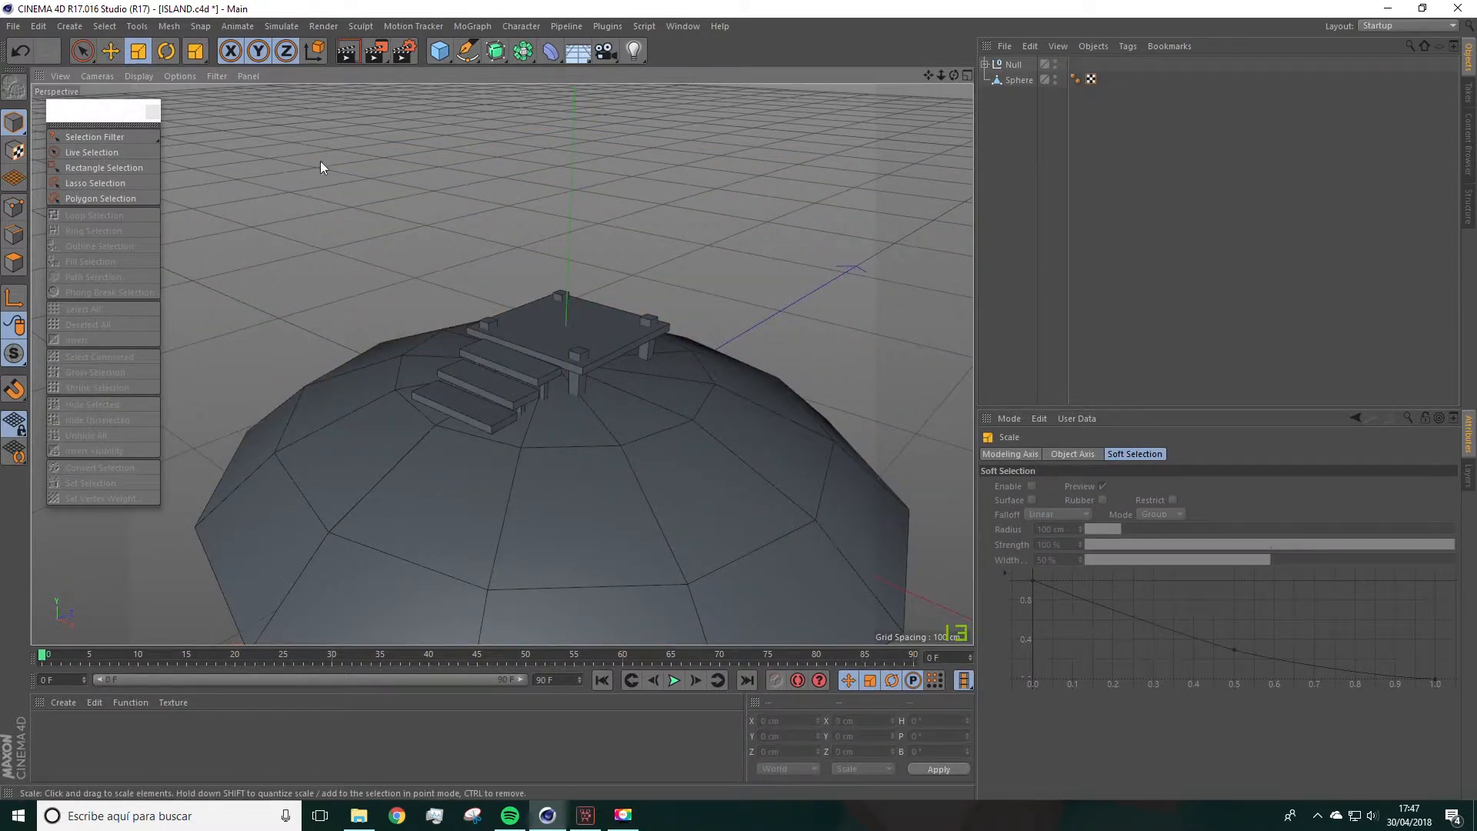
# Step: Duplicate the platform slab, scale the copy to about 41.7 cm square, and make it a box about 29.2 cm tall standing on the platform
pyautogui.click(534, 335)
pyautogui.hotkey('ctrl', 'v')
pyautogui.scroll(3, 585, 316)
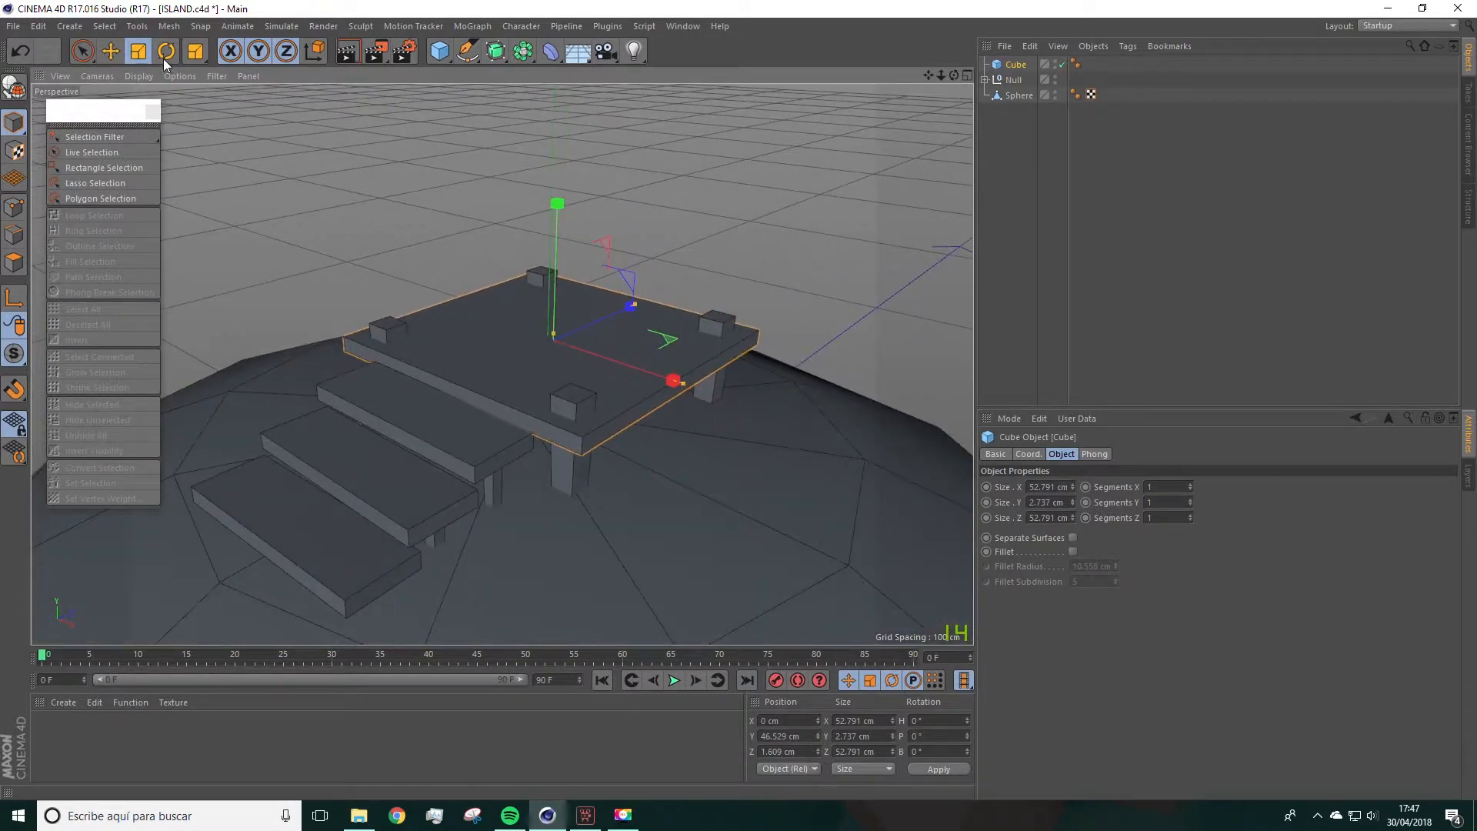
pyautogui.click(138, 50)
pyautogui.moveTo(363, 224); pyautogui.dragTo(288, 252)
pyautogui.press('e')
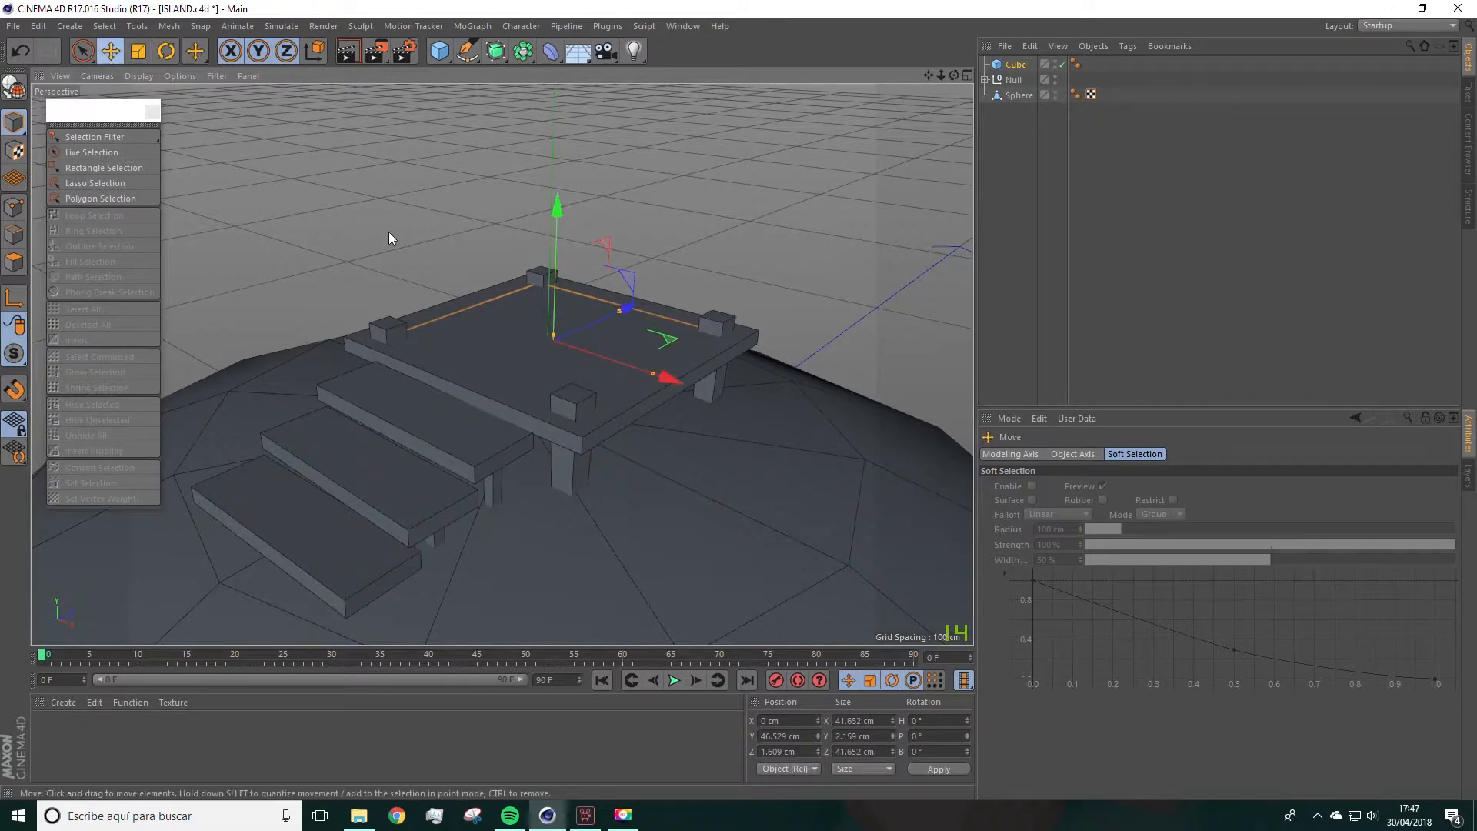
pyautogui.moveTo(553, 334); pyautogui.dragTo(550, 151)
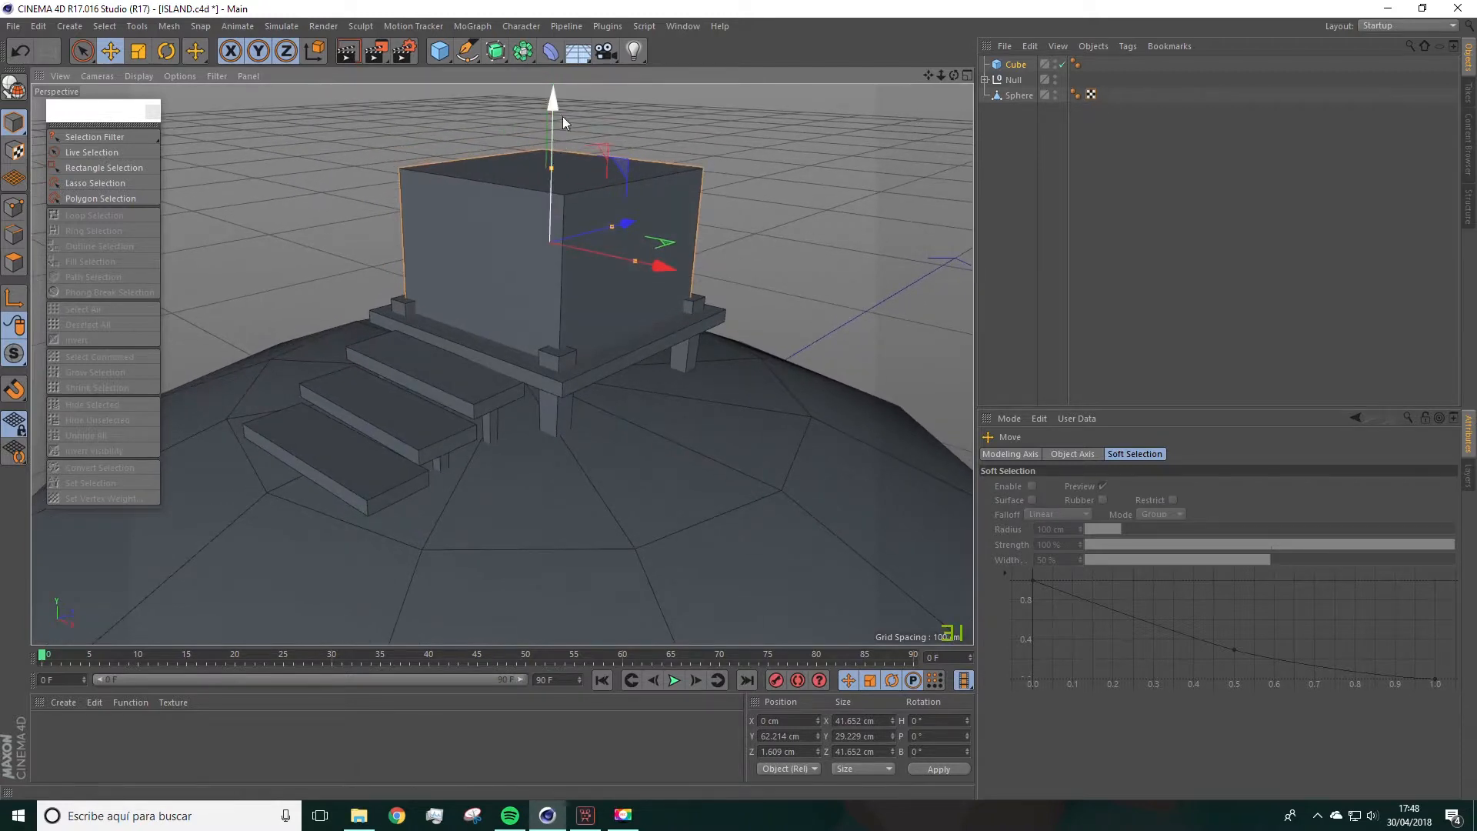
# Step: Try making the box editable and scaling its top face up to about 44.2 cm square
pyautogui.click(13, 89)
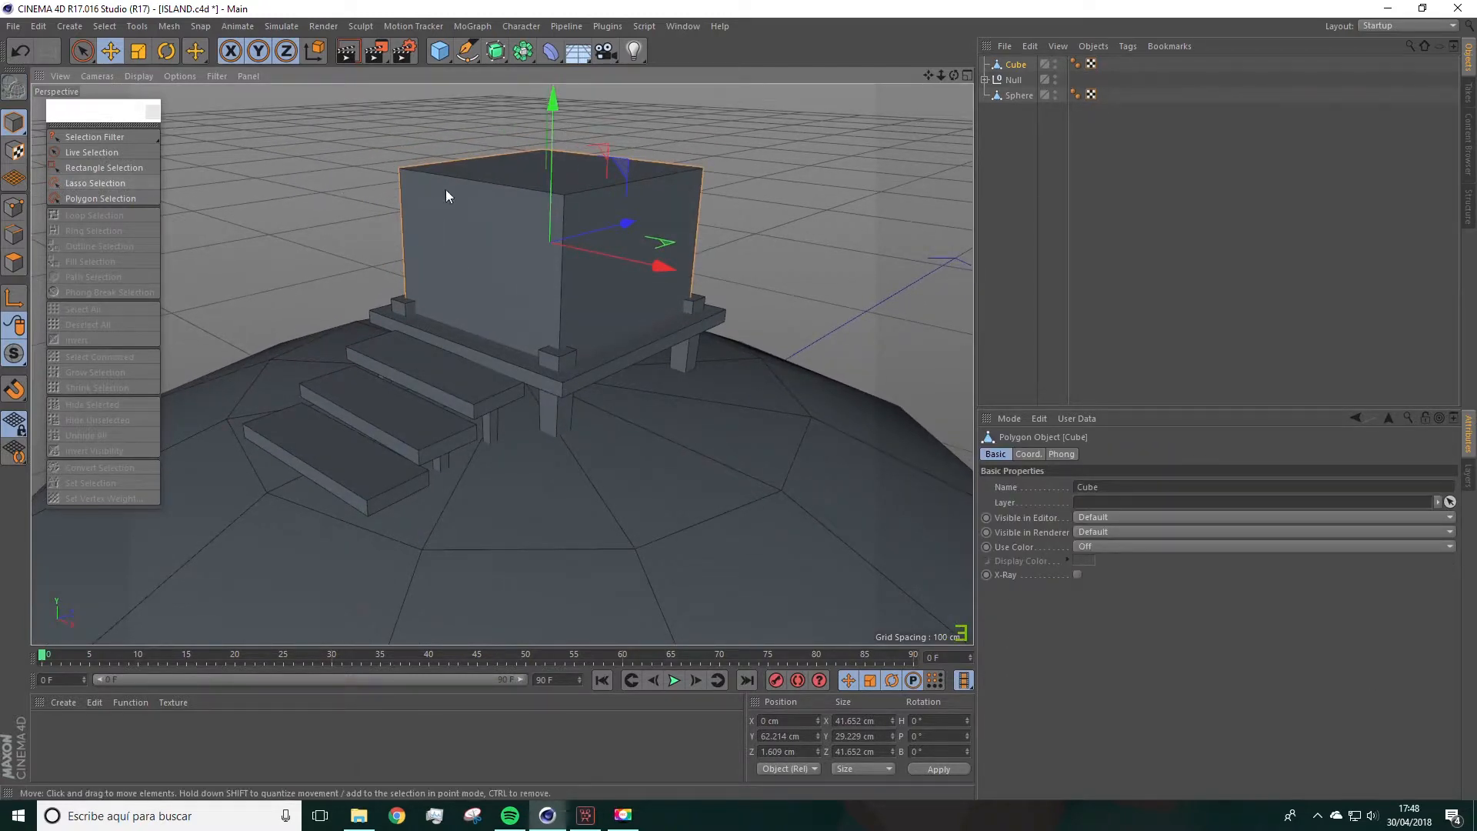
pyautogui.click(13, 265)
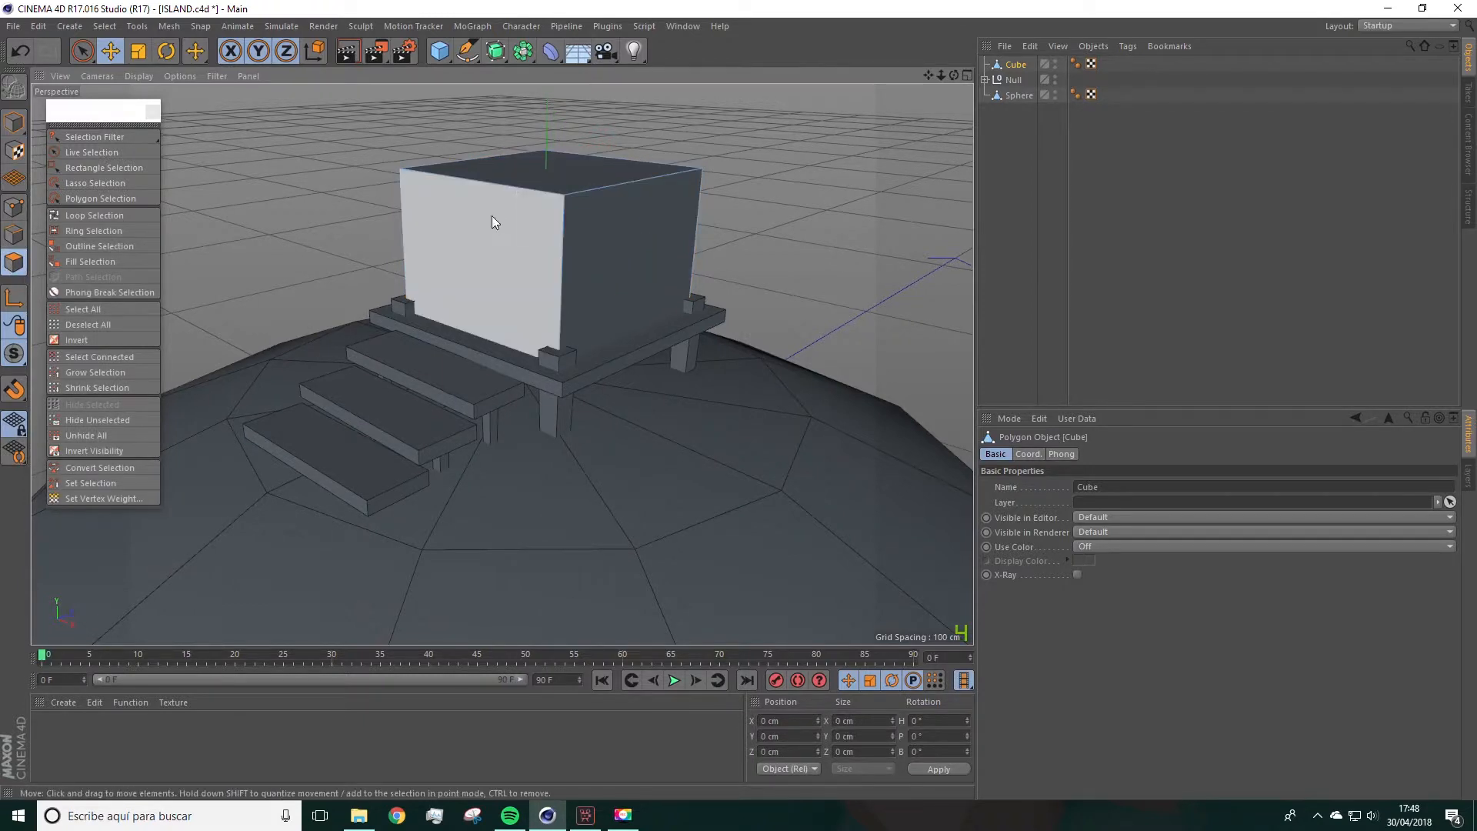
pyautogui.click(525, 182)
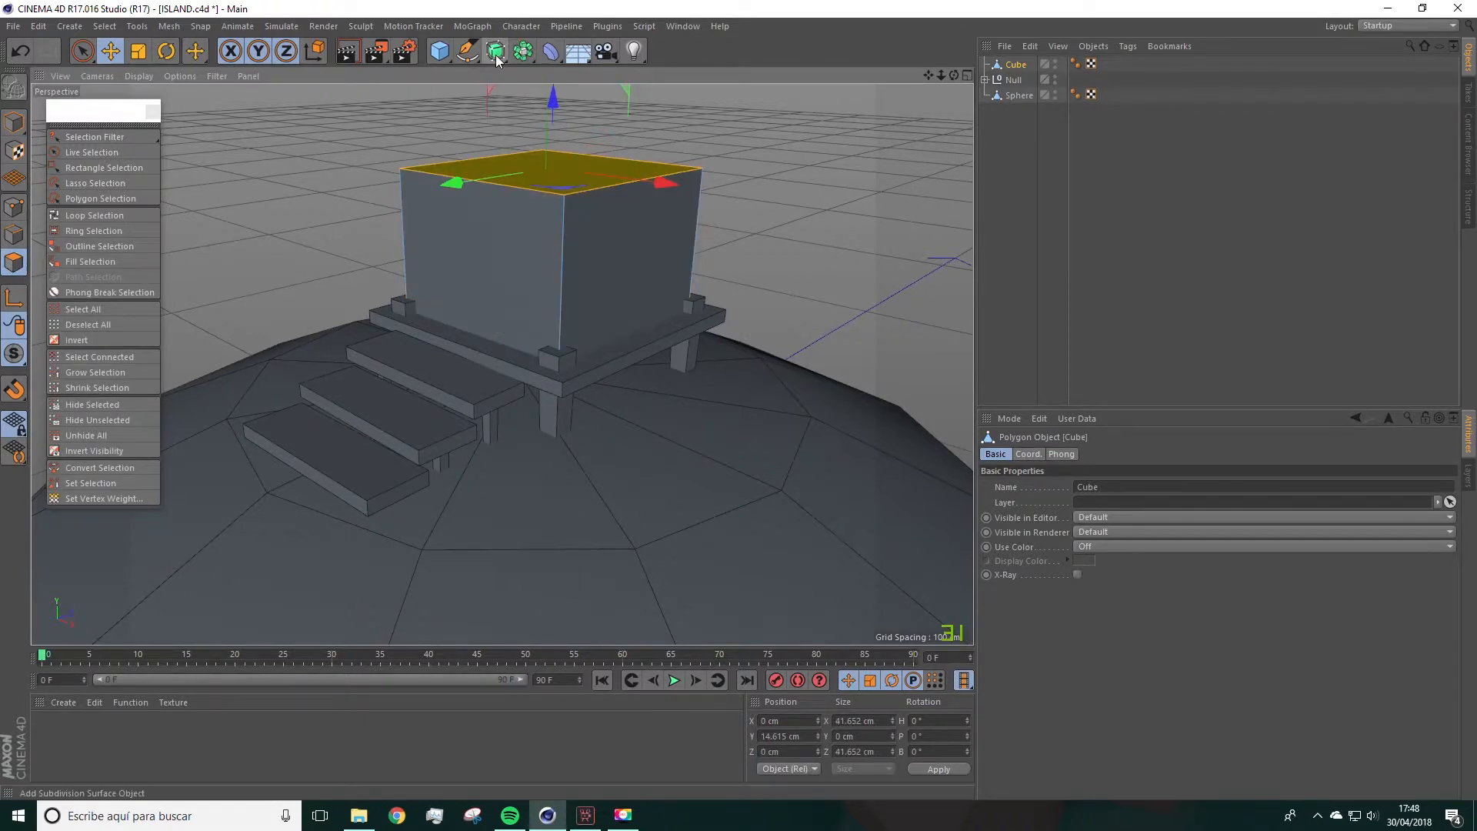
pyautogui.press('t')
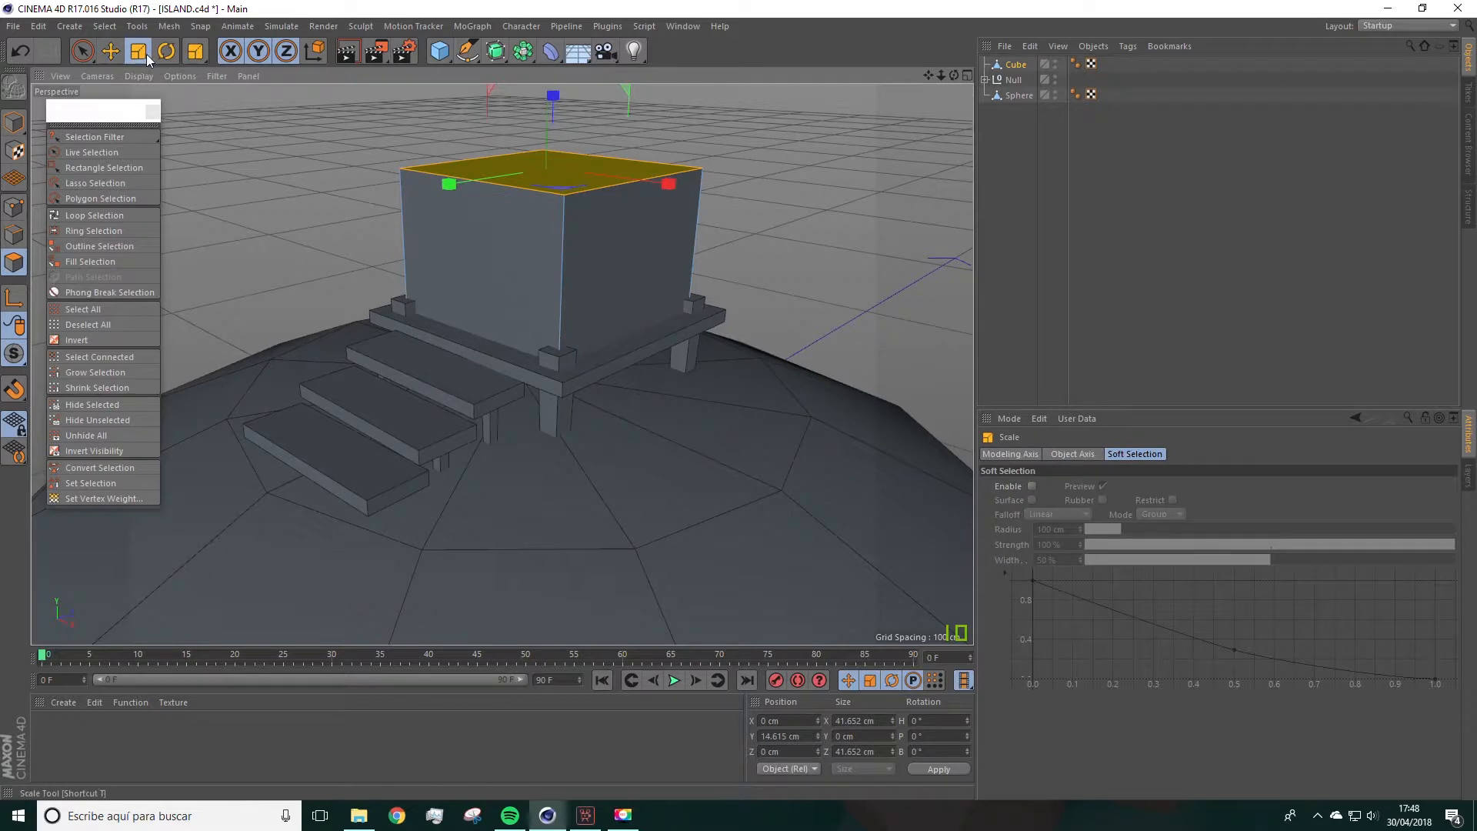
pyautogui.moveTo(247, 163); pyautogui.dragTo(304, 169)
# Step: Examine the flared box on the platform from several angles and distances
pyautogui.scroll(-3, 308, 246)
pyautogui.moveTo(306, 287)
pyautogui.keyDown('alt'); pyautogui.mouseDown()
pyautogui.moveTo(342, 312)
pyautogui.moveTo(325, 270)
pyautogui.mouseUp(); pyautogui.keyUp('alt')
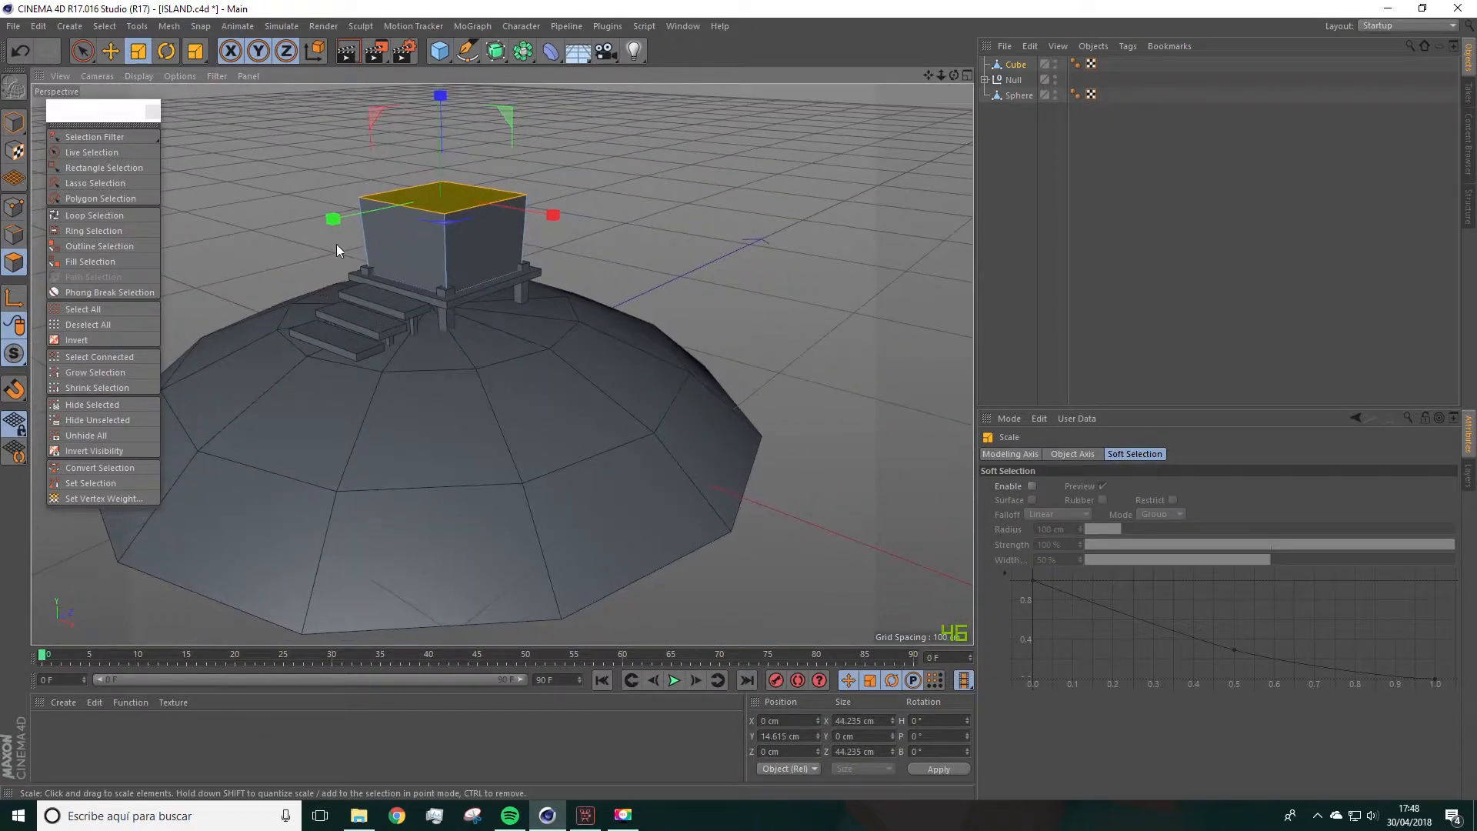
pyautogui.scroll(-3, 339, 238)
pyautogui.keyDown('alt'); pyautogui.moveTo(502, 364); pyautogui.dragTo(447, 301); pyautogui.keyUp('alt')
pyautogui.scroll(4, 430, 297)
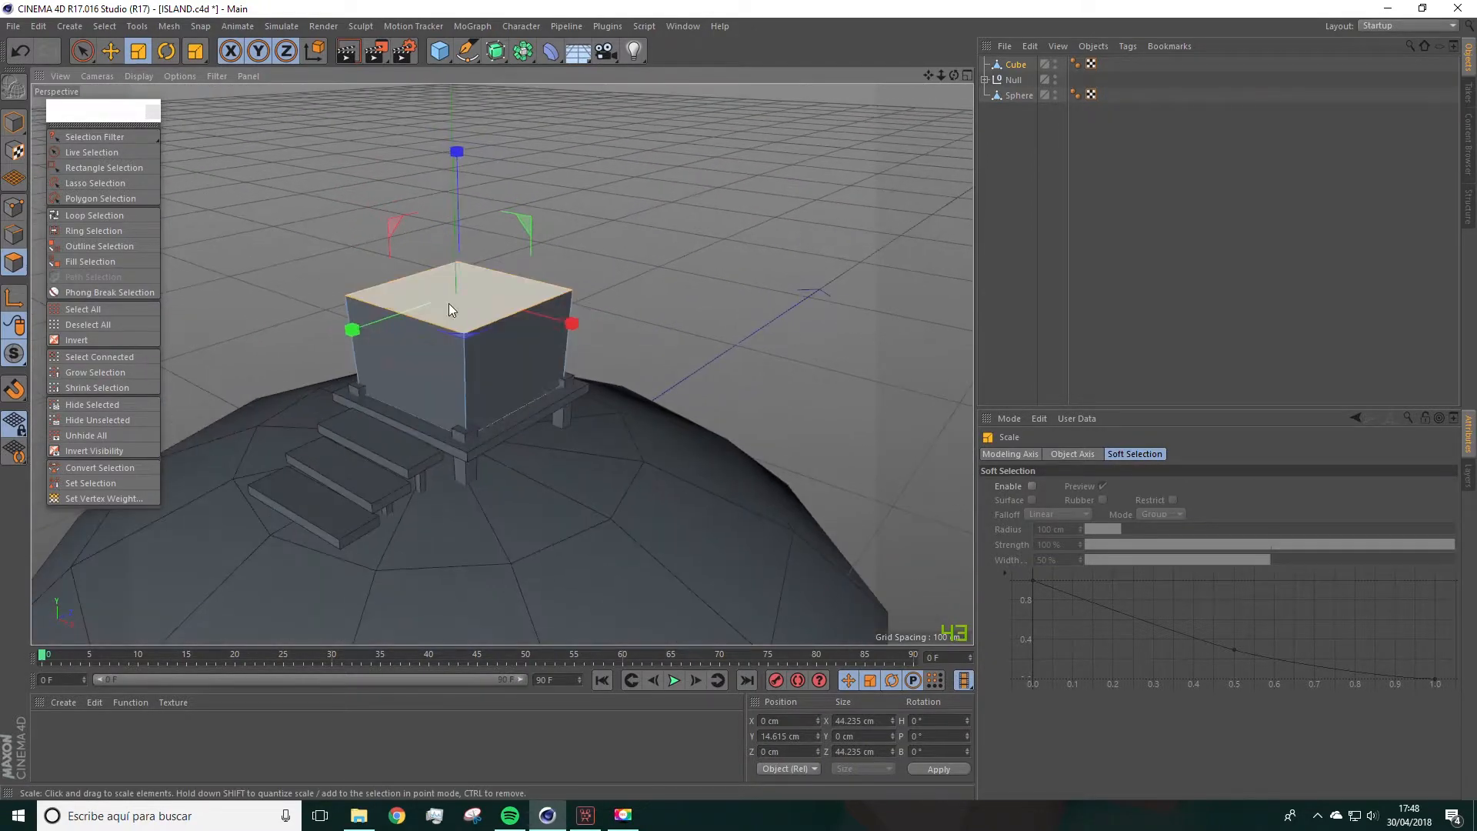
pyautogui.click(263, 229)
pyautogui.keyDown('alt'); pyautogui.moveTo(298, 326); pyautogui.dragTo(336, 291); pyautogui.keyUp('alt')
pyautogui.keyDown('alt'); pyautogui.moveTo(425, 321); pyautogui.dragTo(422, 376); pyautogui.keyUp('alt')
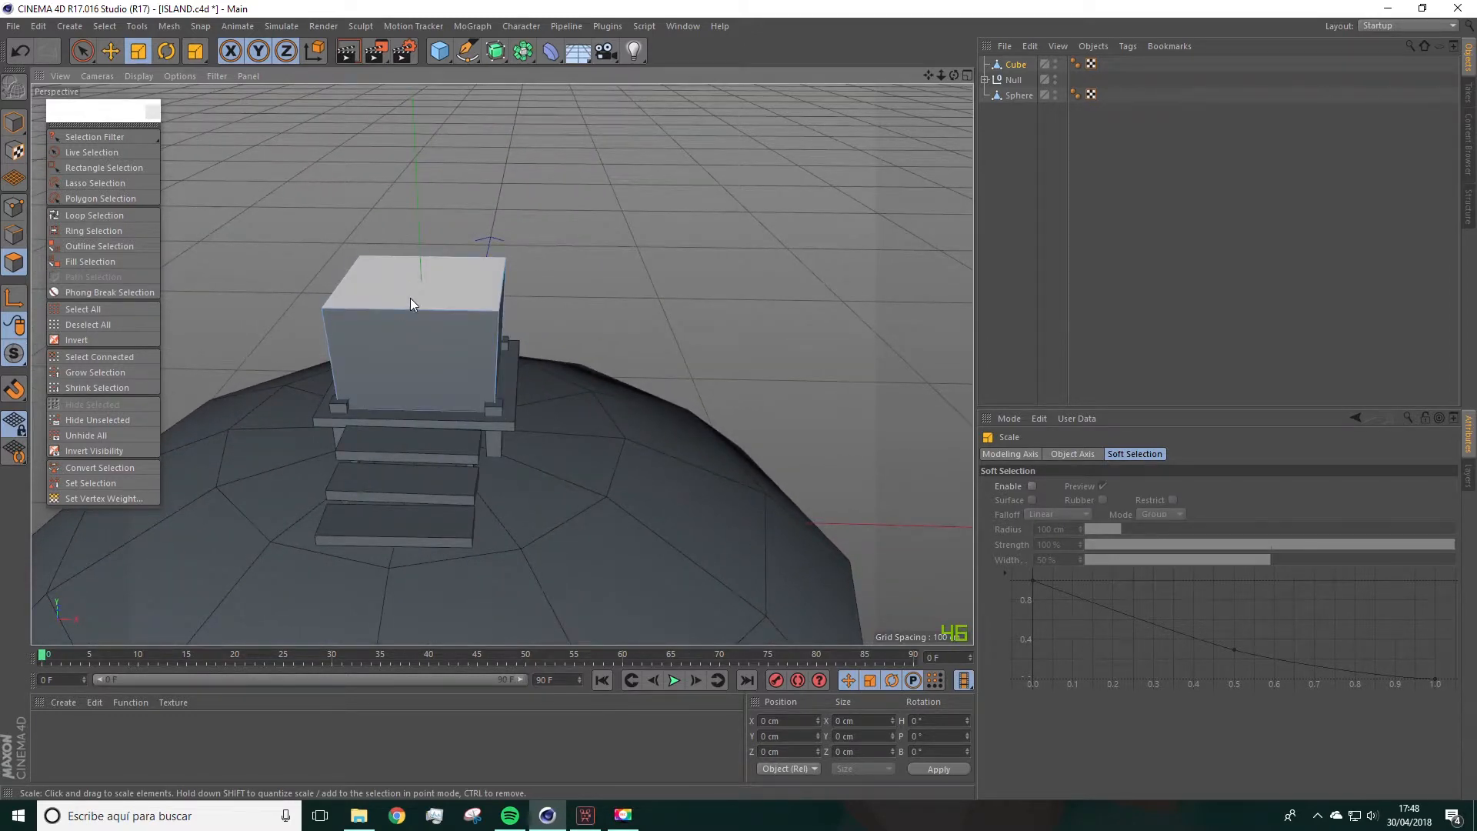
pyautogui.keyDown('alt'); pyautogui.moveTo(426, 306); pyautogui.dragTo(386, 340); pyautogui.keyUp('alt')
pyautogui.click(387, 343)
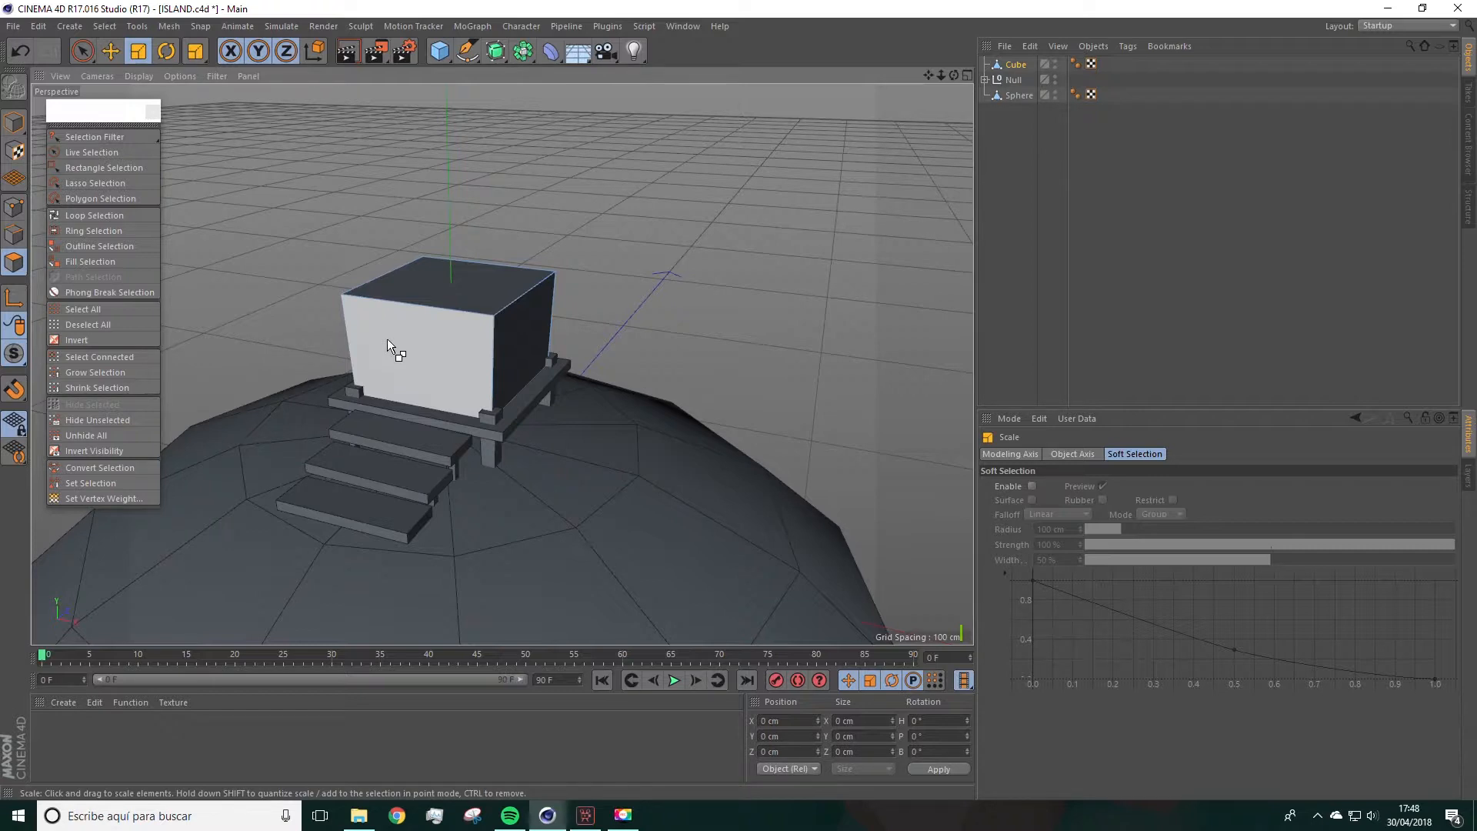
# Step: Undo the top face scaling and the conversion so the box is a parametric cube again
pyautogui.hotkey('ctrl', 'z')
pyautogui.click(19, 52)
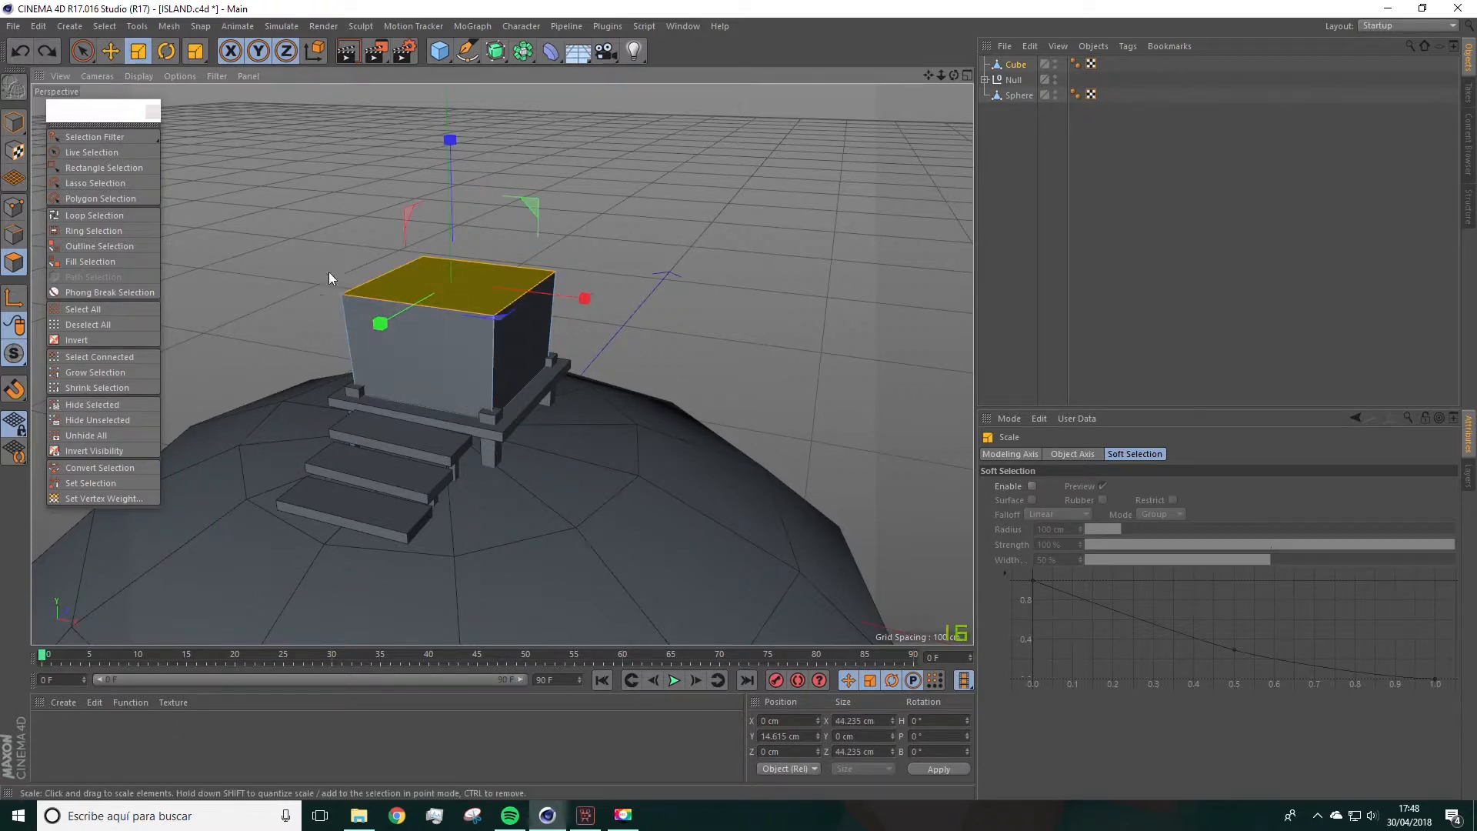
pyautogui.hotkey('ctrl', 'z')
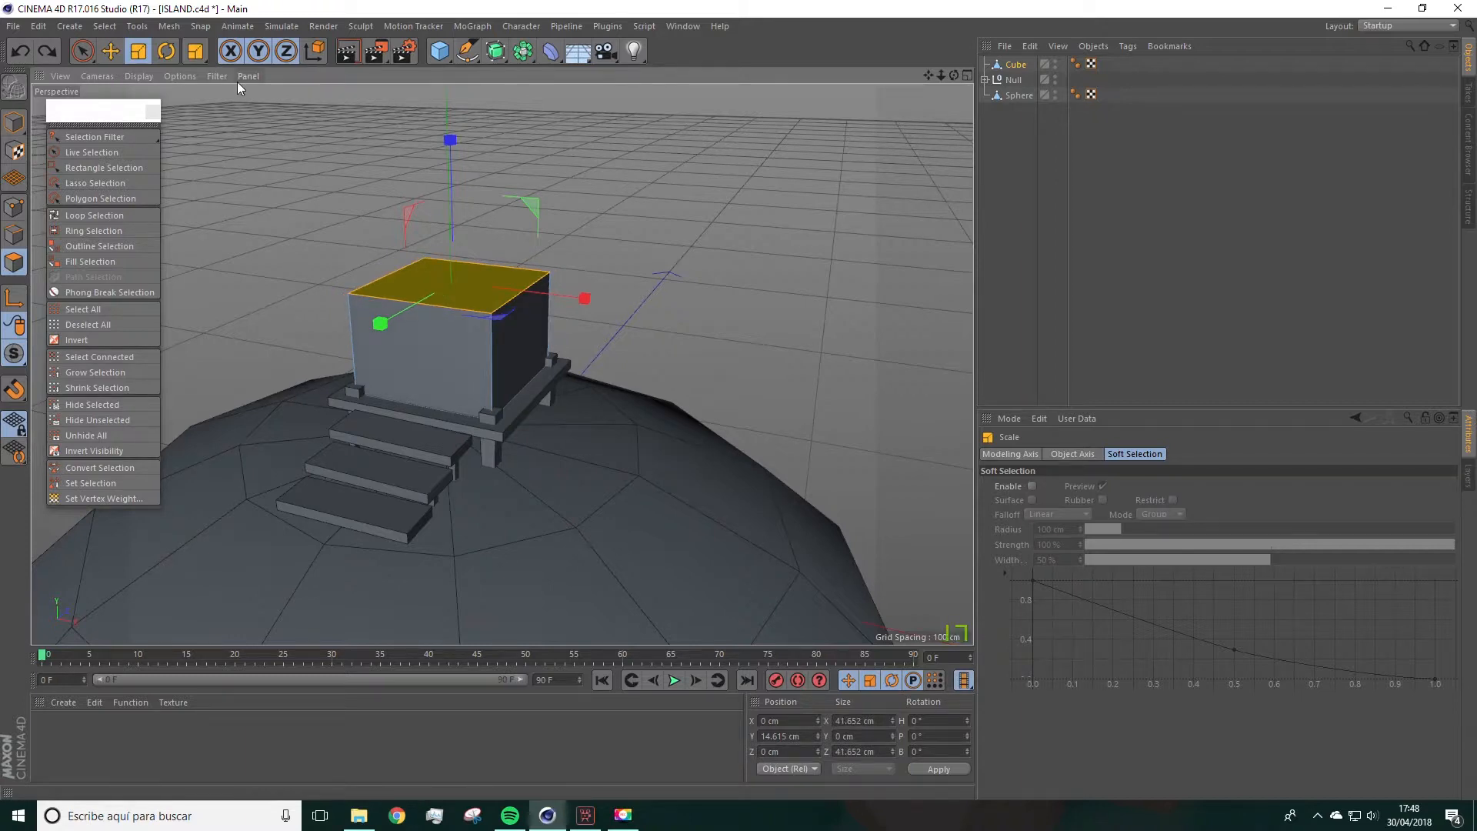
pyautogui.hotkey('ctrl', 'z')
pyautogui.hotkey('ctrl', 'z')
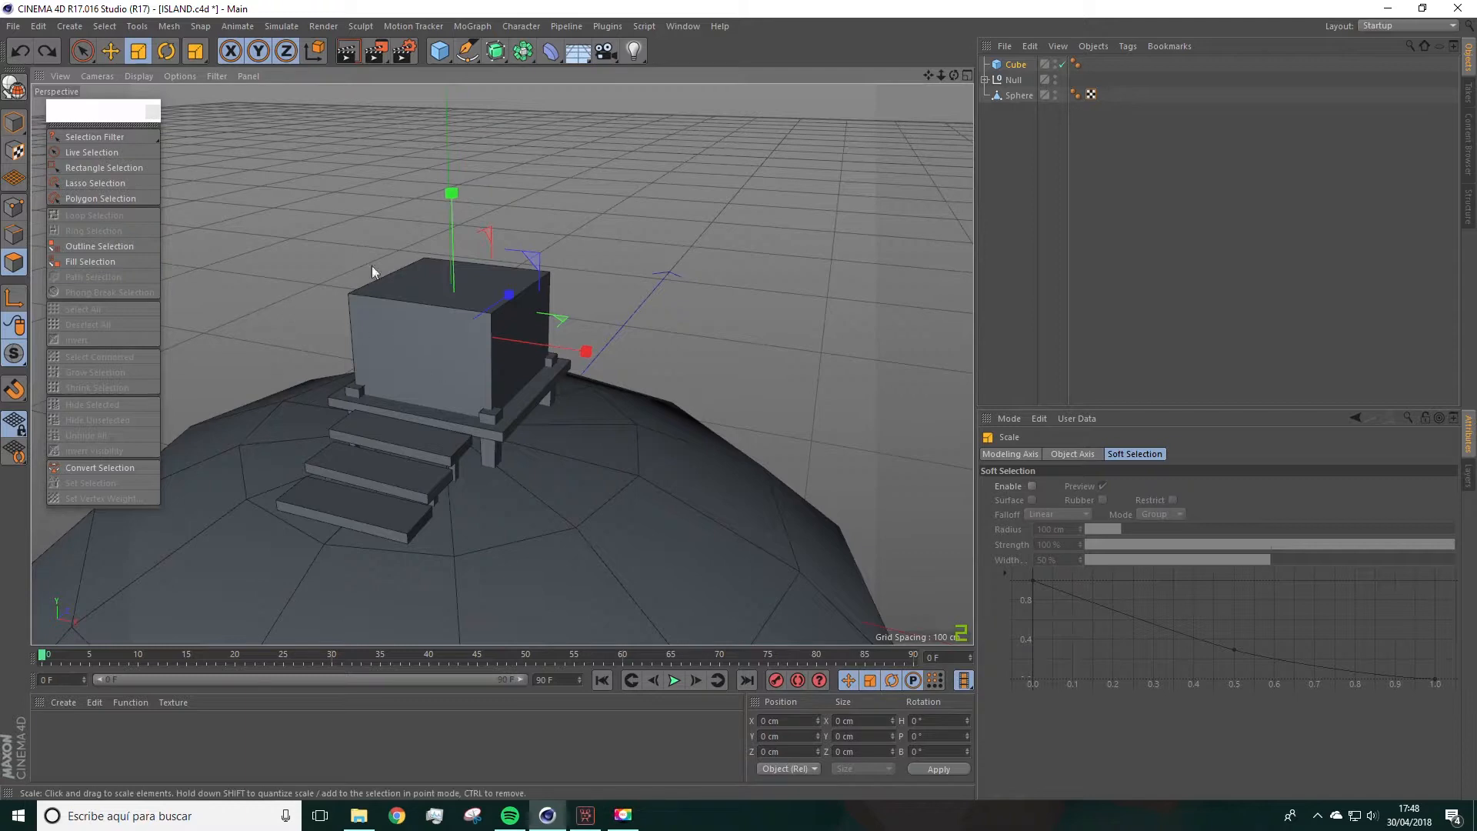
# Step: Set the box's X segments to 2 and make the box editable
pyautogui.click(432, 283)
pyautogui.click(423, 363)
pyautogui.click(1016, 65)
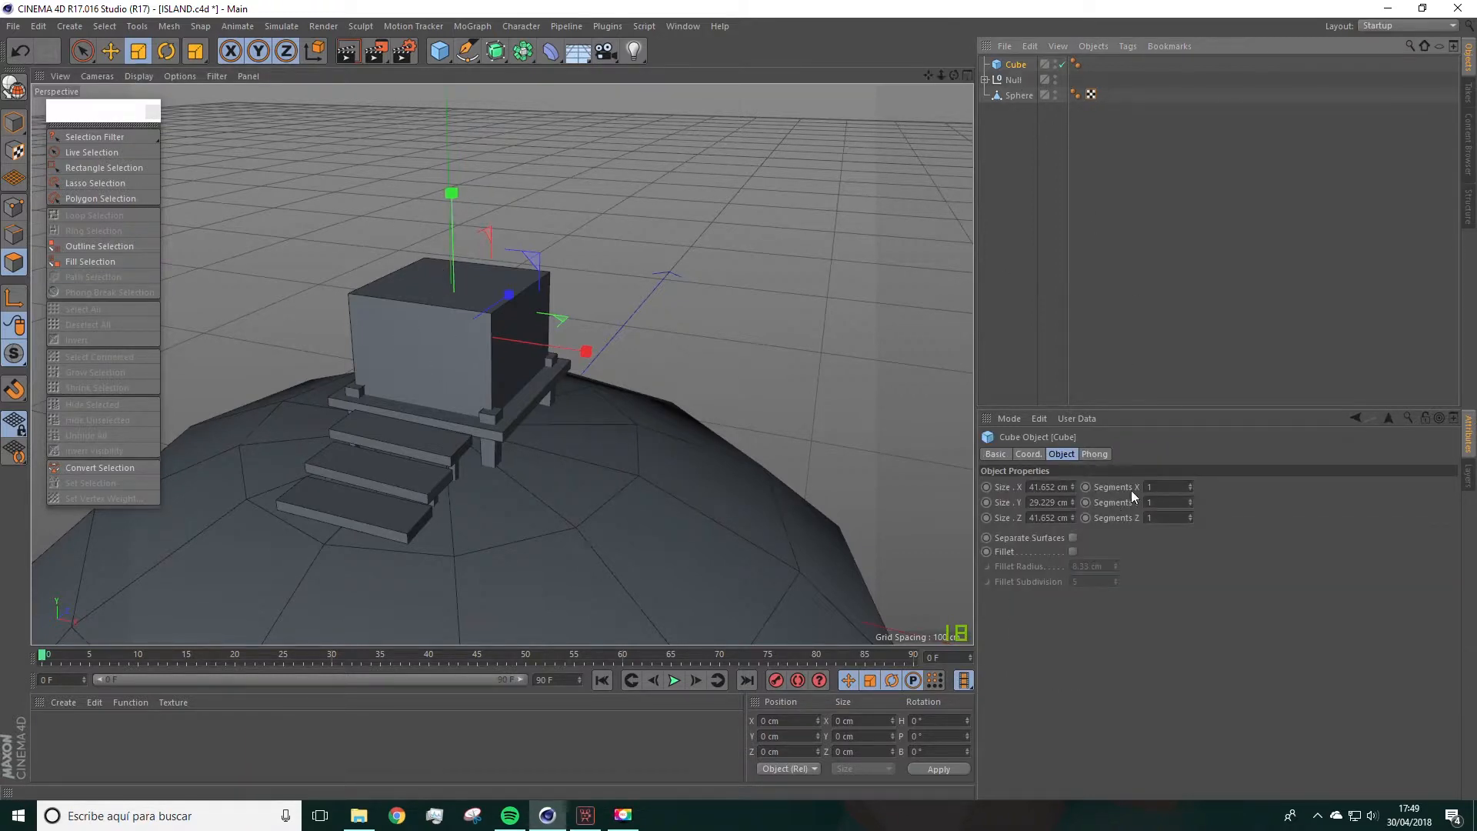
pyautogui.click(1190, 500)
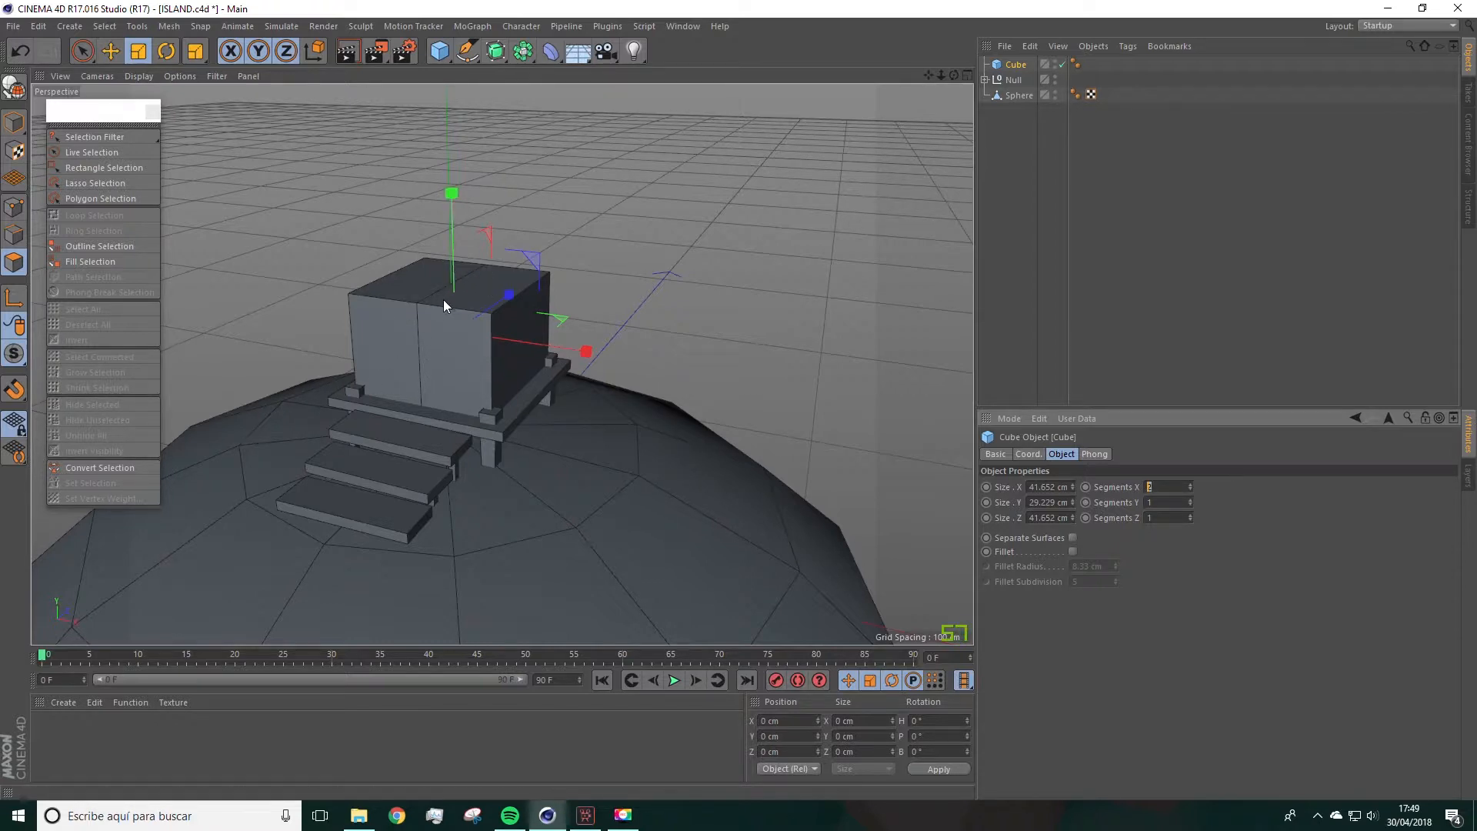
pyautogui.click(15, 89)
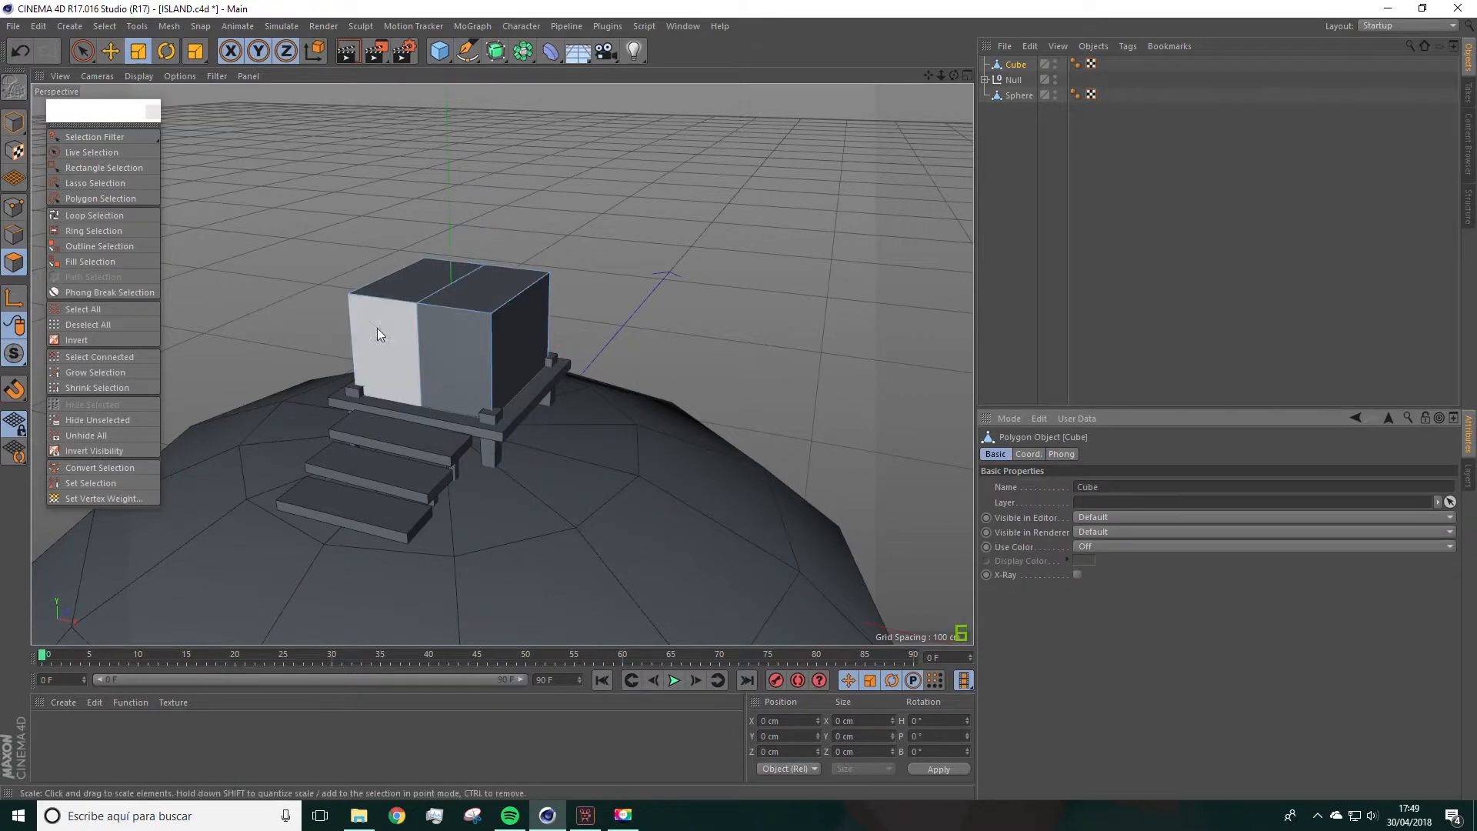
# Step: Select both top faces of the box and scale them up uniformly to about 45.8 cm square
pyautogui.click(406, 268)
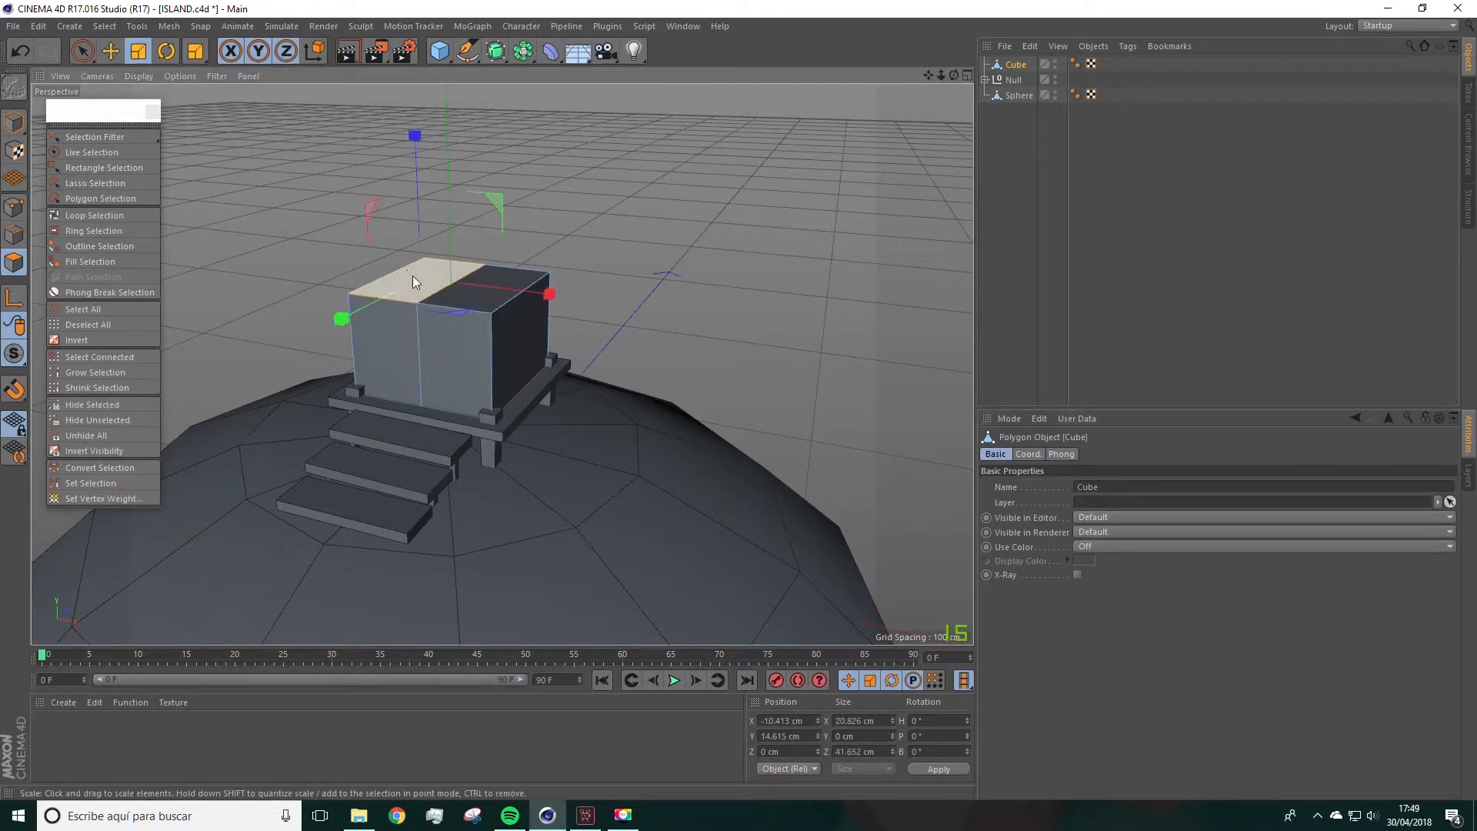
pyautogui.click(455, 297)
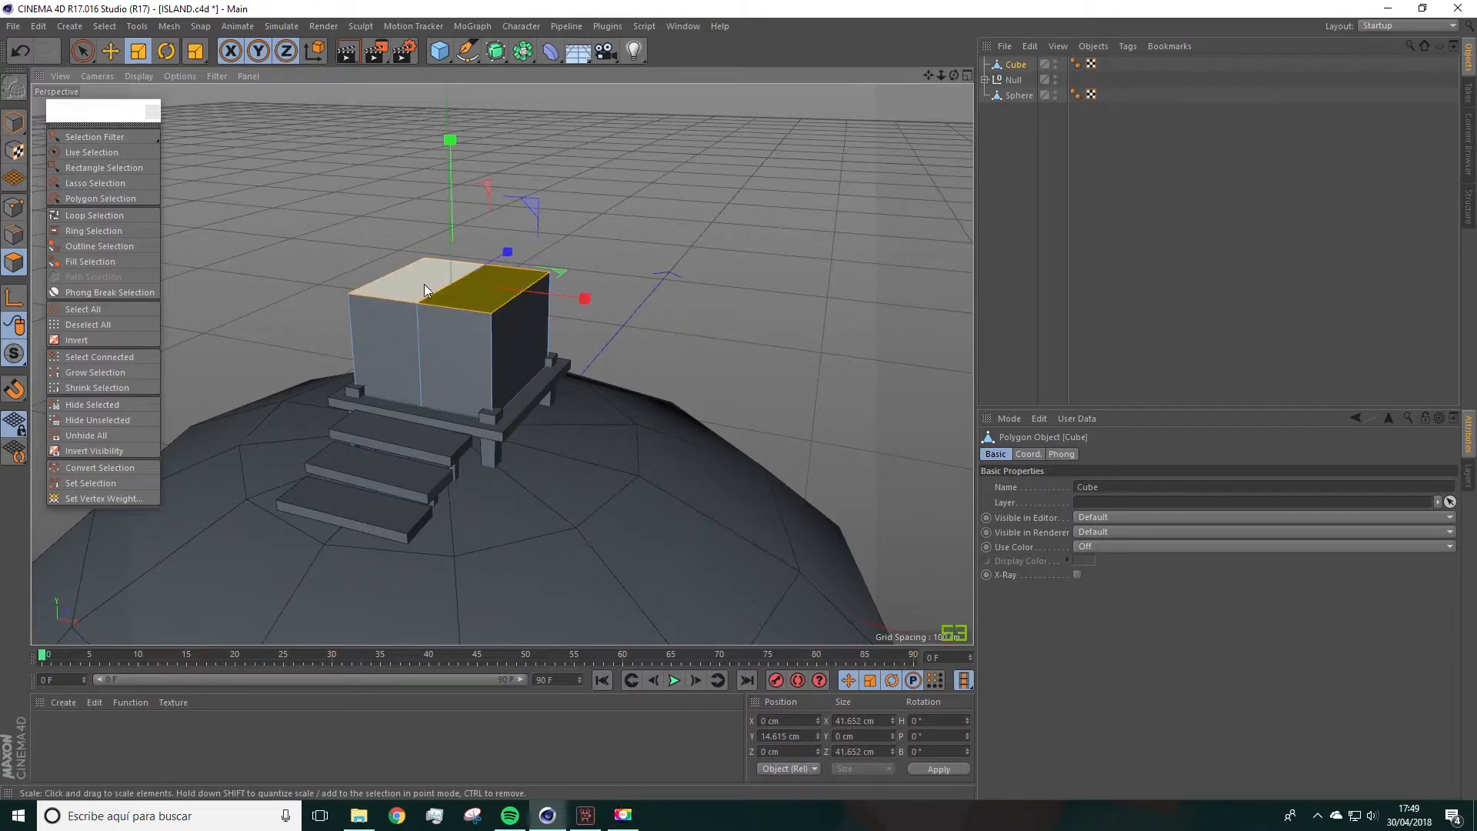
pyautogui.keyDown('shift'); pyautogui.click(418, 279); pyautogui.keyUp('shift')
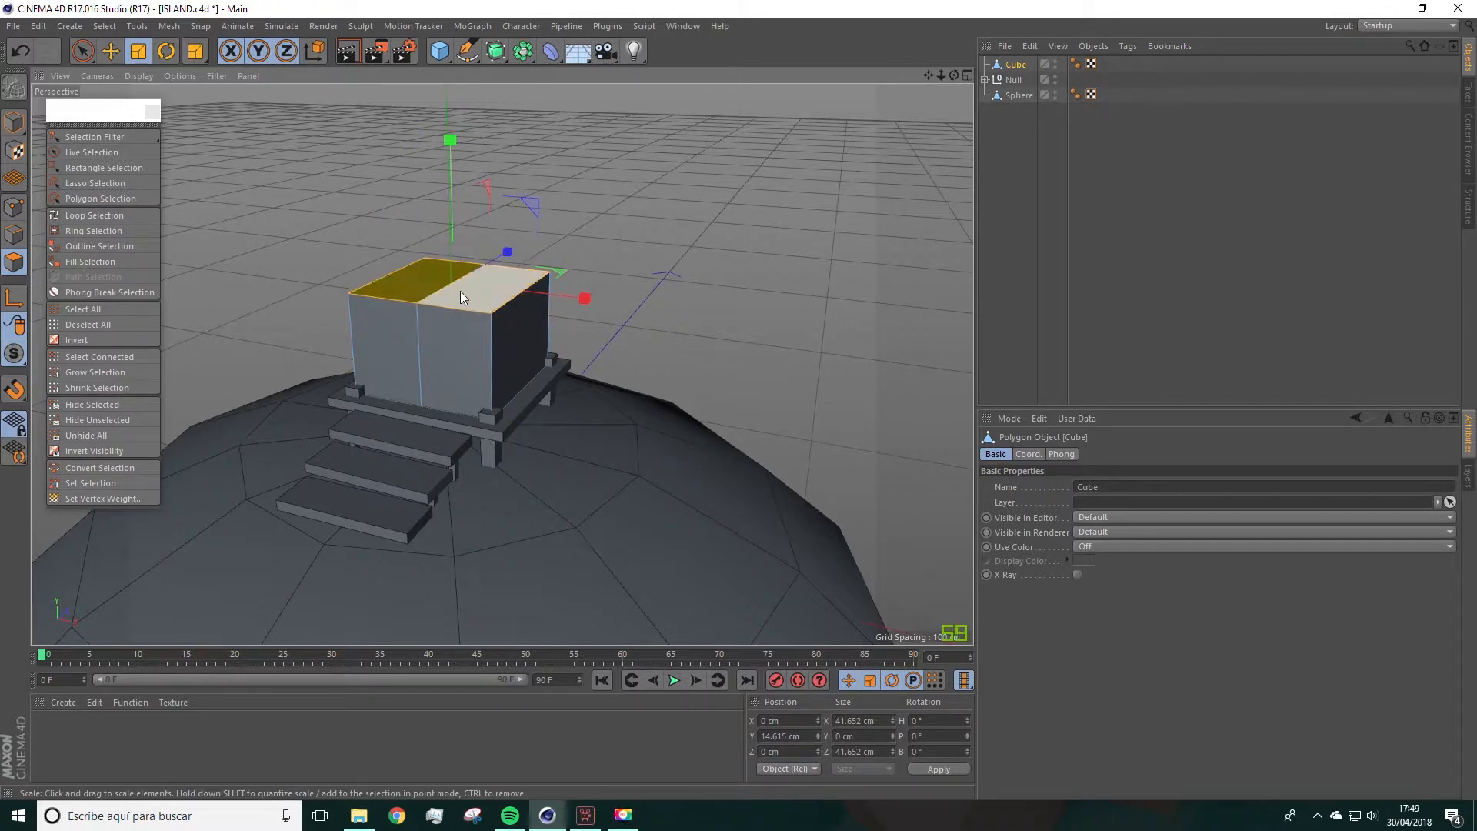
pyautogui.click(139, 52)
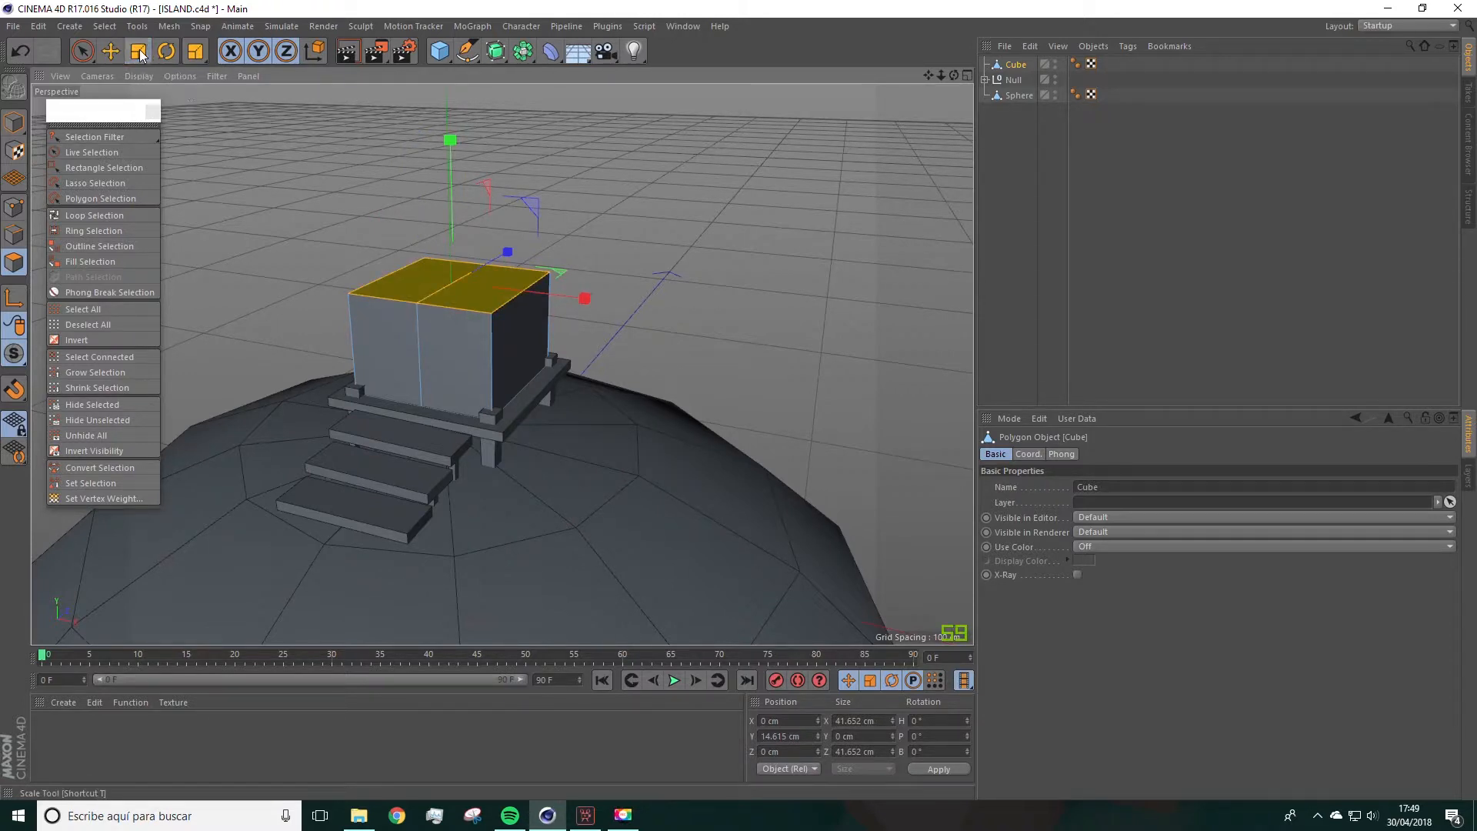
pyautogui.moveTo(667, 206); pyautogui.dragTo(733, 202)
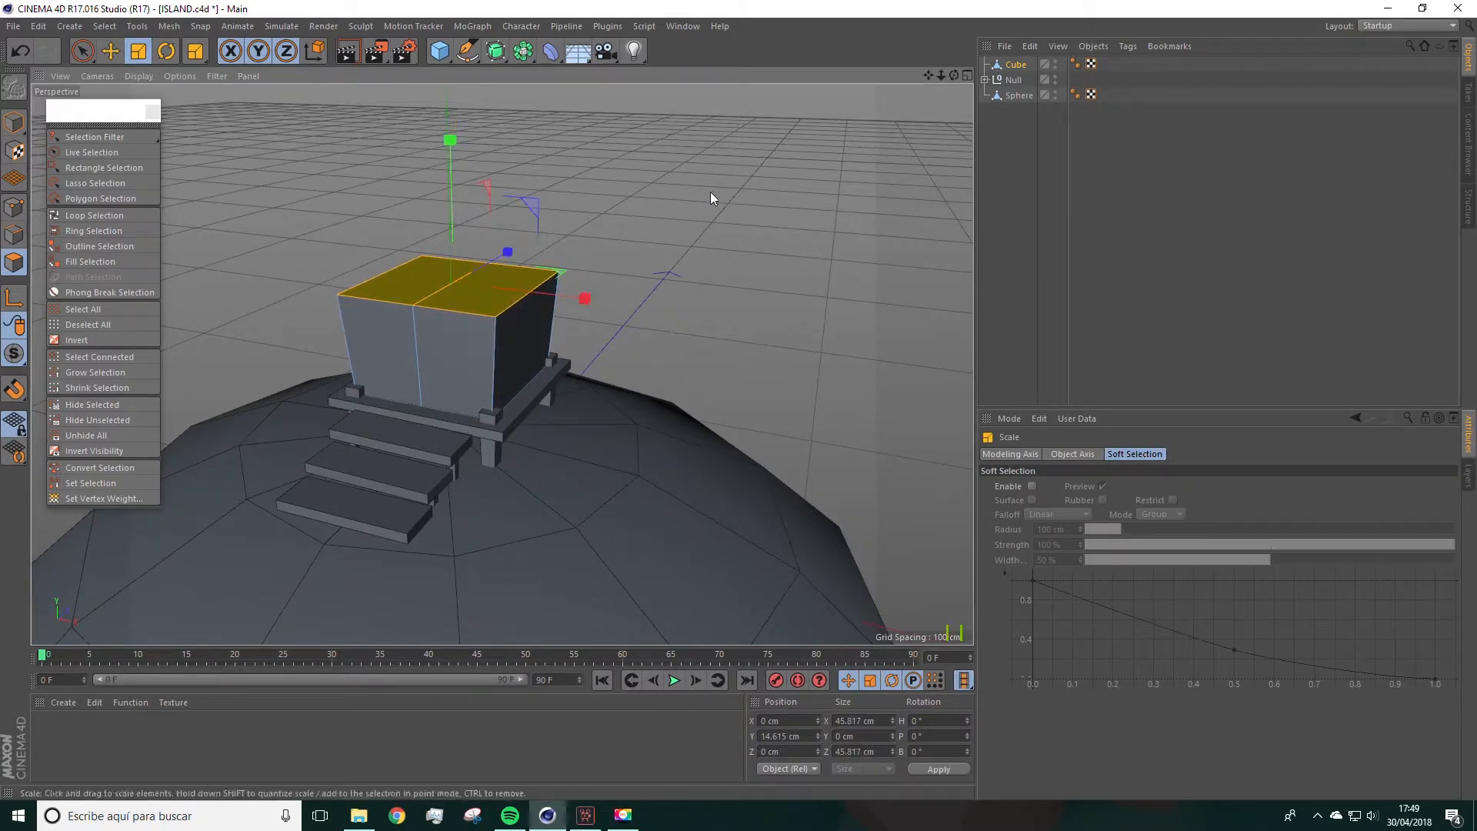
# Step: Raise the box's top faces to about Y 21.7 cm and scale them slightly to about 46.1 cm square
pyautogui.click(111, 51)
pyautogui.moveTo(441, 141); pyautogui.dragTo(546, 160)
pyautogui.moveTo(477, 111); pyautogui.dragTo(477, 107)
pyautogui.click(139, 51)
pyautogui.moveTo(233, 129); pyautogui.dragTo(237, 130)
# Step: Raise the middle edge of the box's top by about 18.9 cm to form a gabled roof ridge
pyautogui.keyDown('alt'); pyautogui.moveTo(280, 182); pyautogui.dragTo(251, 201); pyautogui.keyUp('alt')
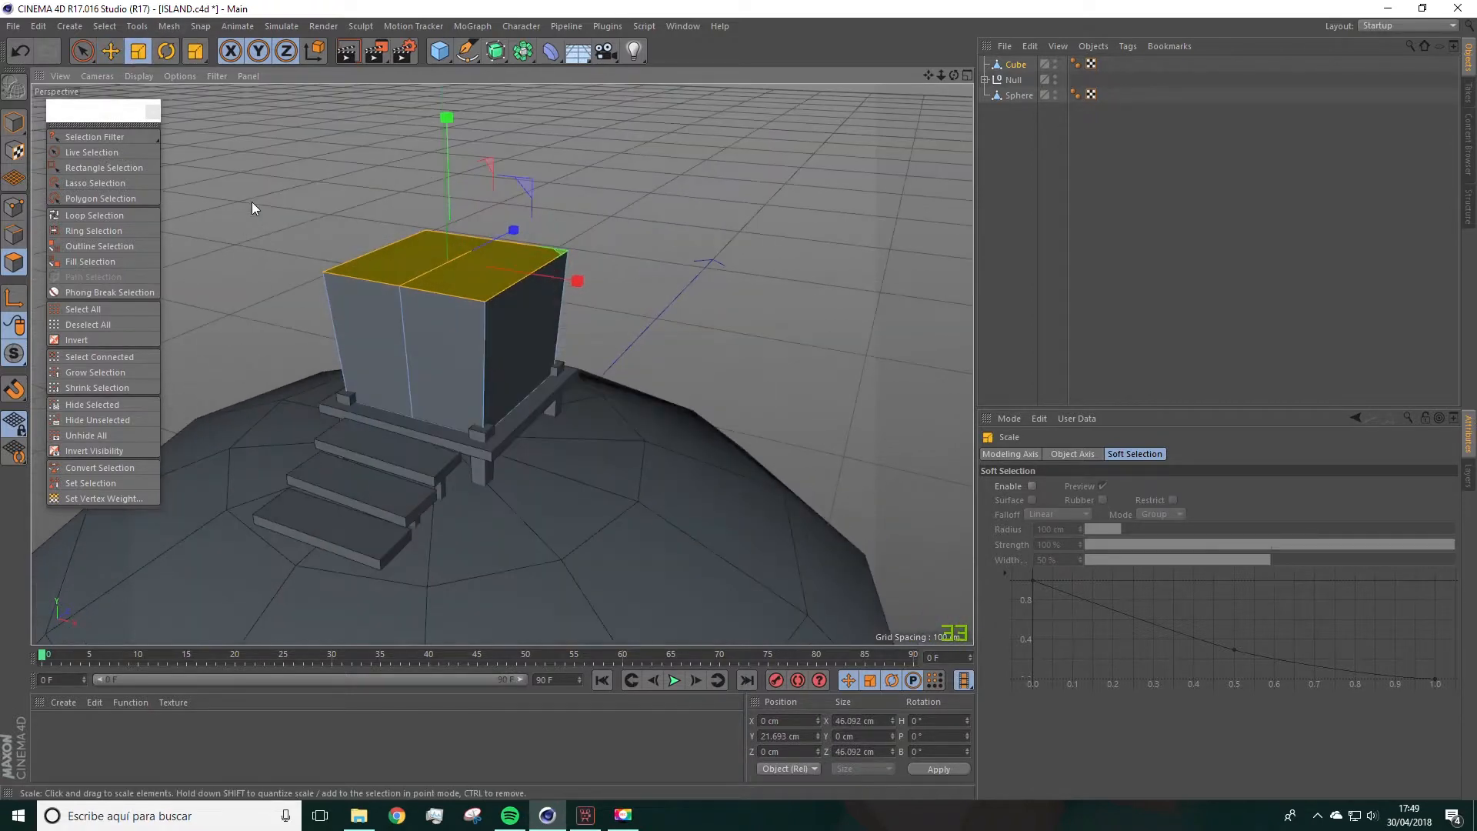
pyautogui.click(14, 234)
pyautogui.click(433, 274)
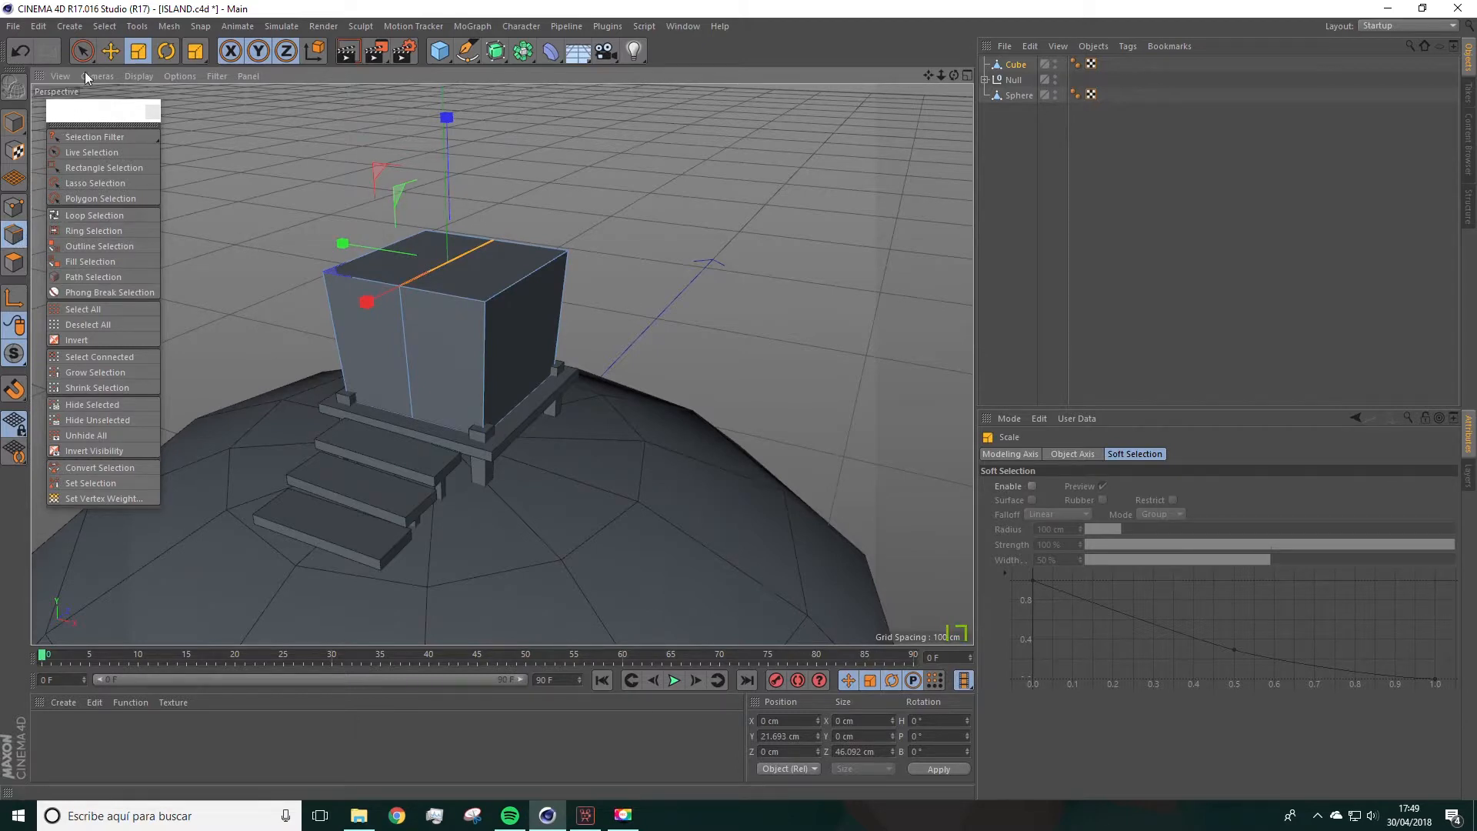
pyautogui.click(109, 54)
pyautogui.moveTo(451, 123); pyautogui.dragTo(447, 45)
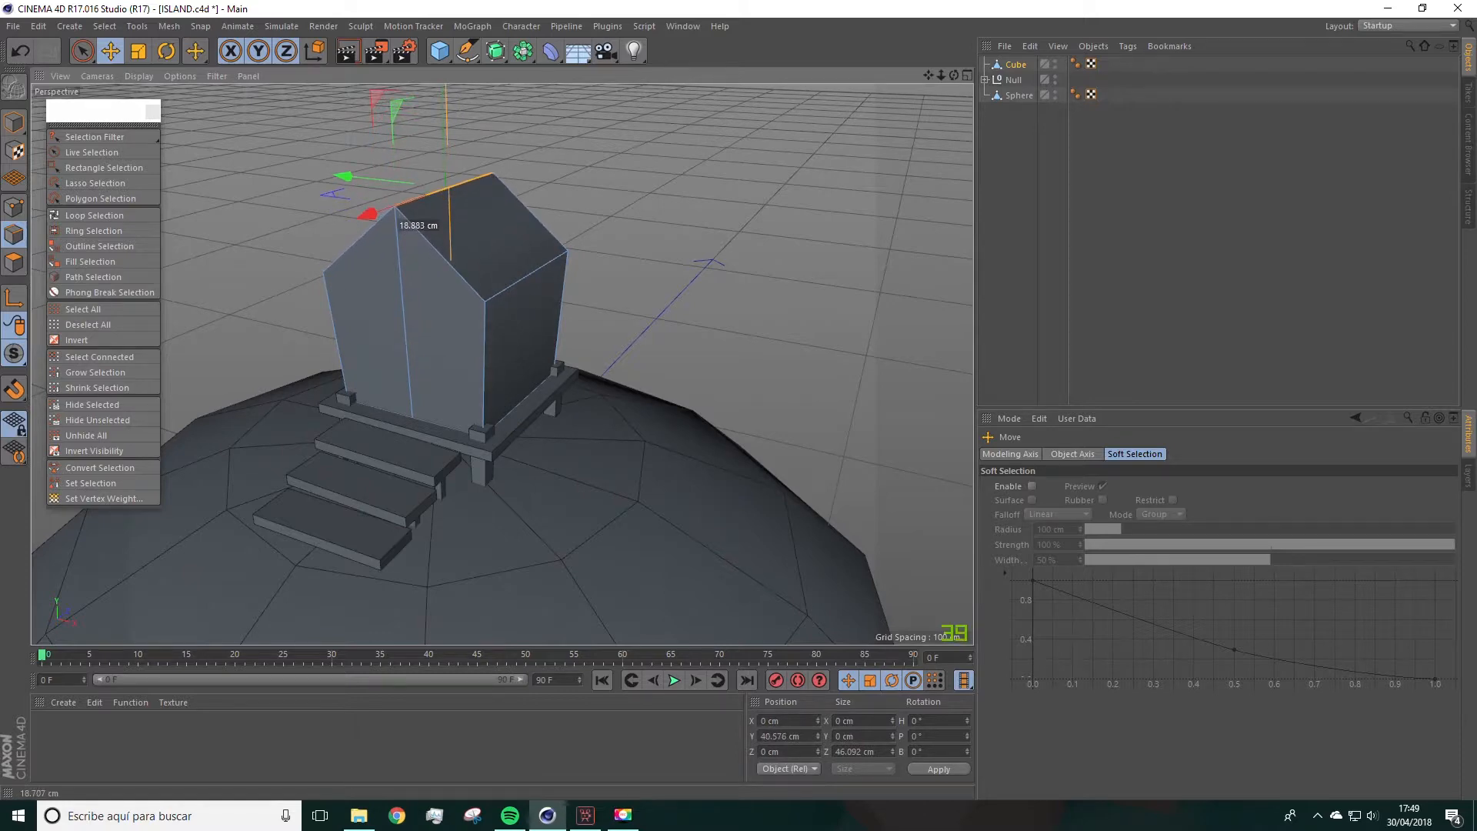
# Step: Duplicate the whole house body along the Z axis, placing the copy behind it at about Z 67.3 cm
pyautogui.moveTo(481, 168)
pyautogui.keyDown('alt'); pyautogui.mouseDown()
pyautogui.moveTo(528, 138)
pyautogui.moveTo(464, 162)
pyautogui.mouseUp(); pyautogui.keyUp('alt')
pyautogui.keyDown('alt'); pyautogui.moveTo(496, 262); pyautogui.dragTo(454, 309); pyautogui.keyUp('alt')
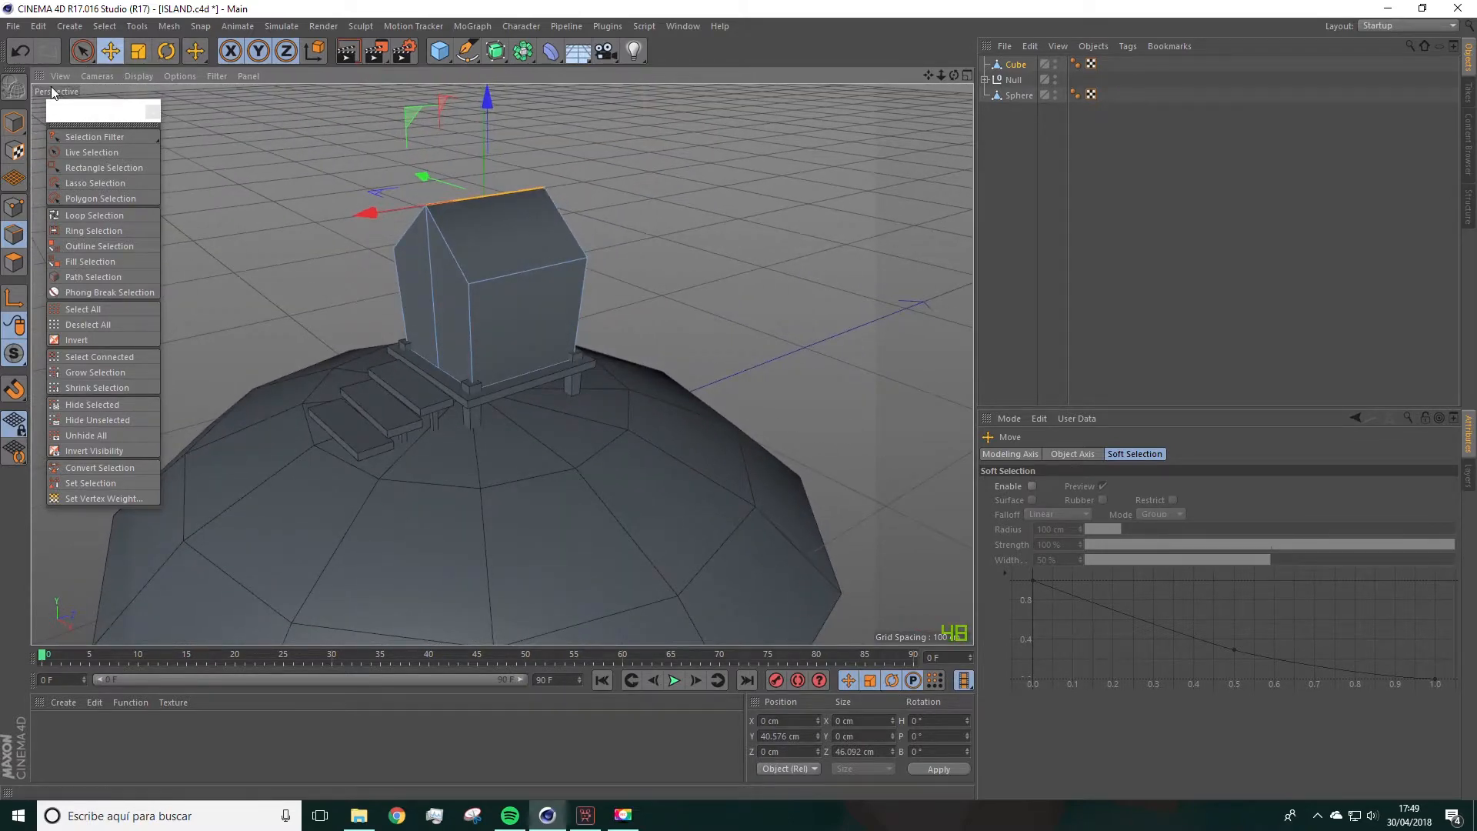
pyautogui.click(24, 122)
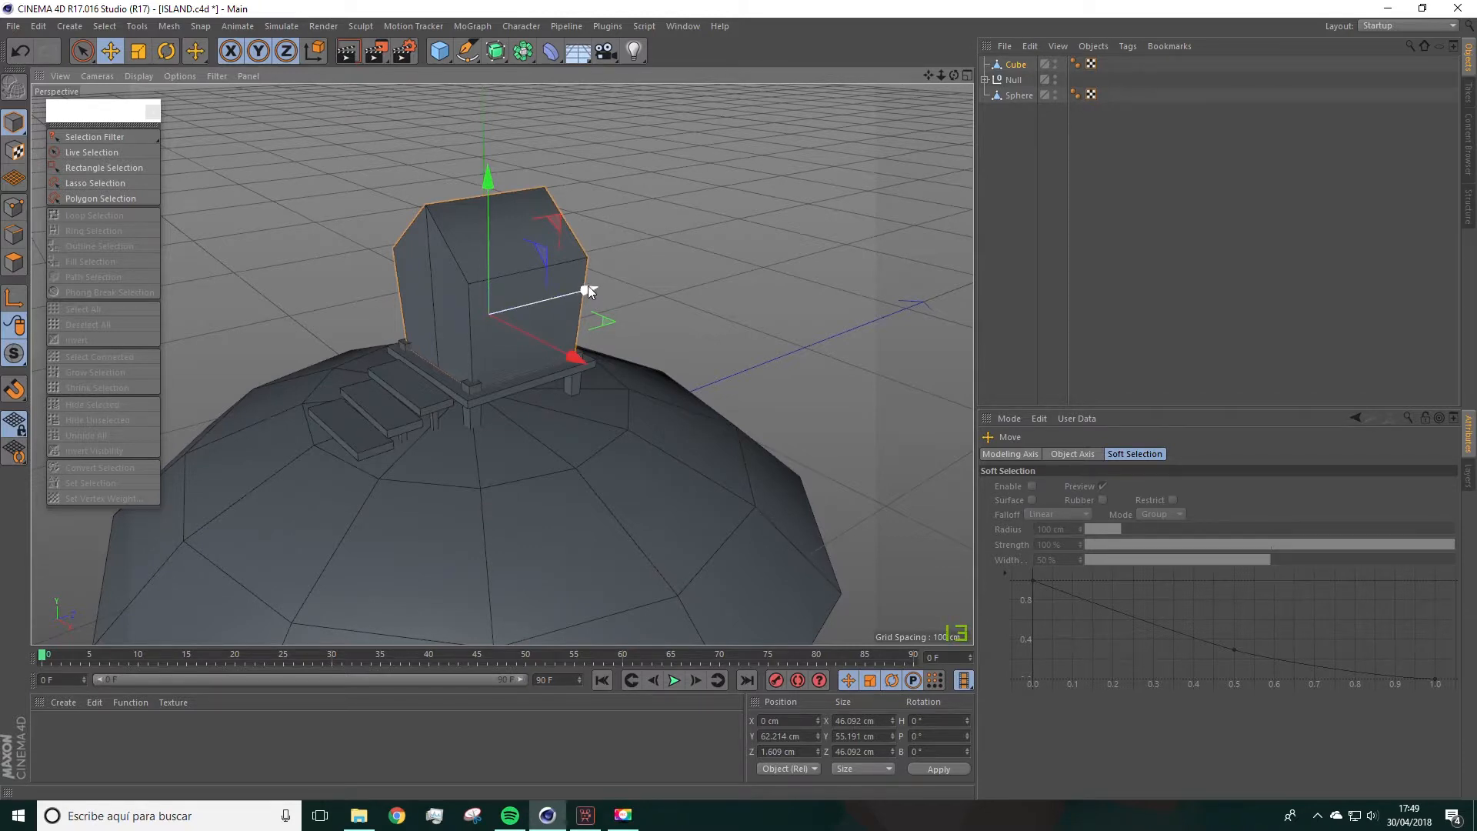
pyautogui.keyDown('ctrl'); pyautogui.moveTo(585, 289); pyautogui.dragTo(603, 330); pyautogui.keyUp('ctrl')
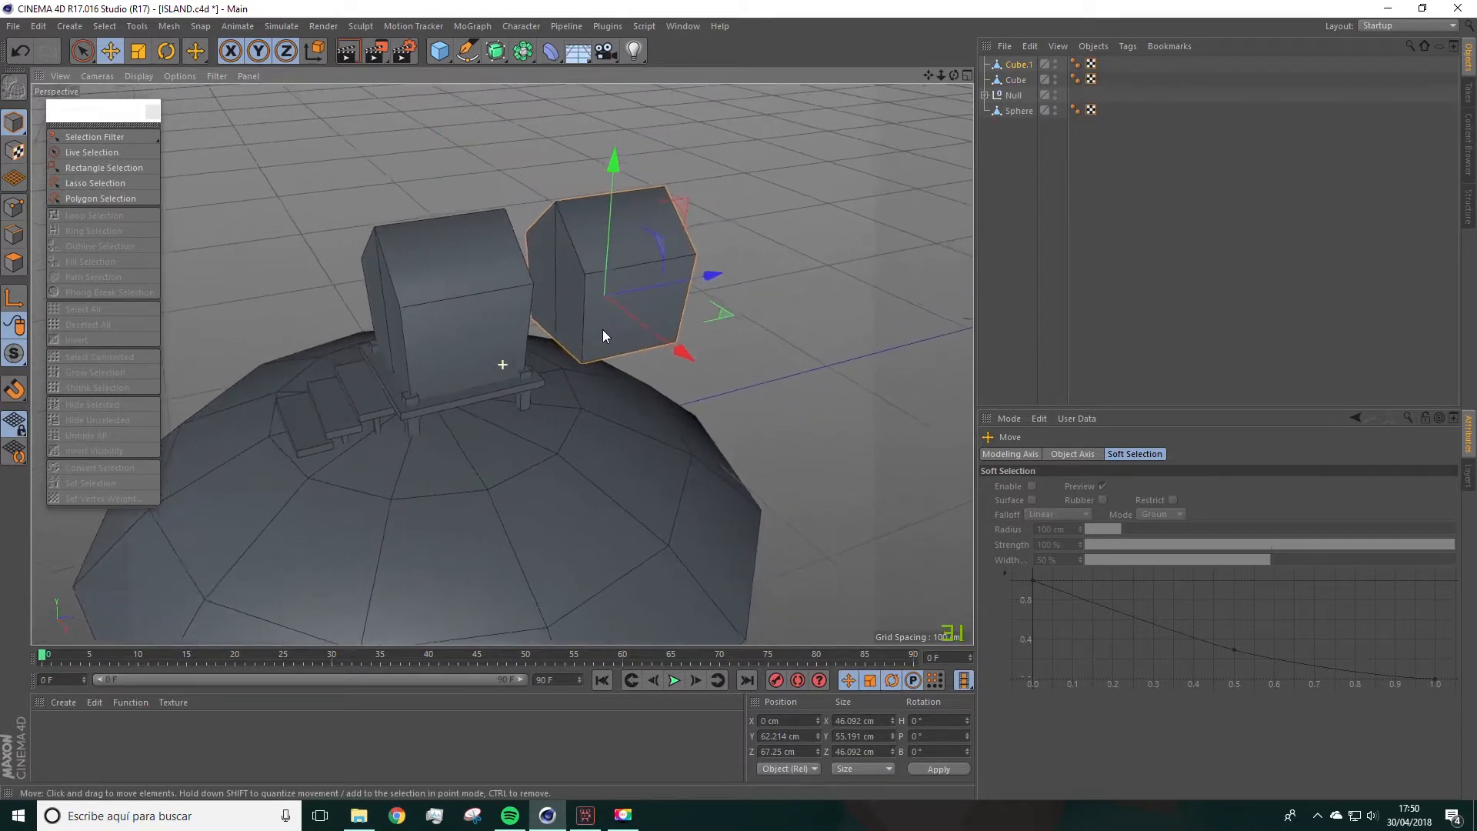
# Step: Disconnect the two selected roof faces from the duplicated house body
pyautogui.scroll(5, 623, 292)
pyautogui.click(14, 262)
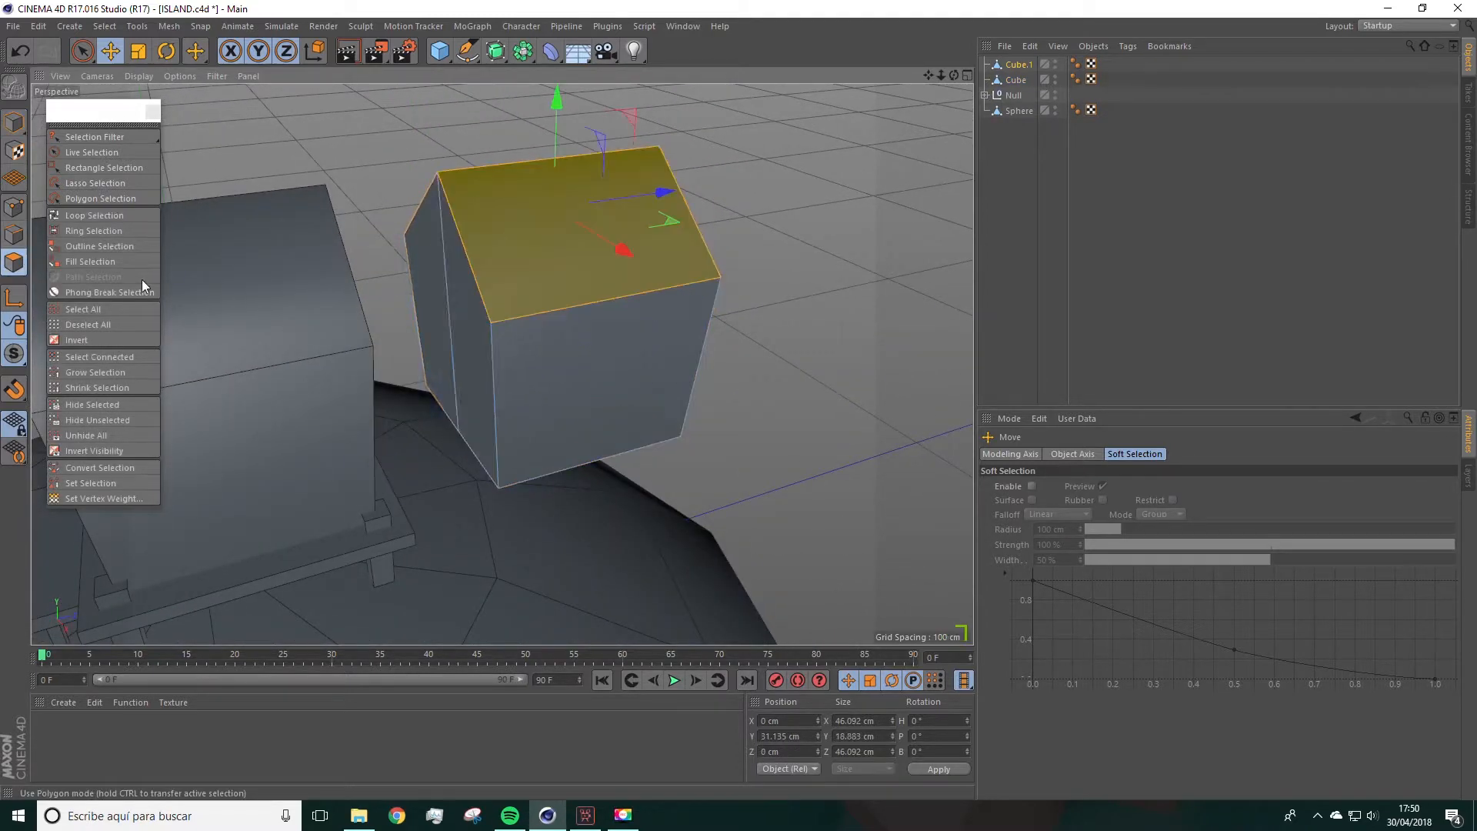
pyautogui.moveTo(464, 218)
pyautogui.keyDown('alt'); pyautogui.mouseDown()
pyautogui.moveTo(535, 247)
pyautogui.moveTo(494, 241)
pyautogui.moveTo(482, 201)
pyautogui.mouseUp(); pyautogui.keyUp('alt')
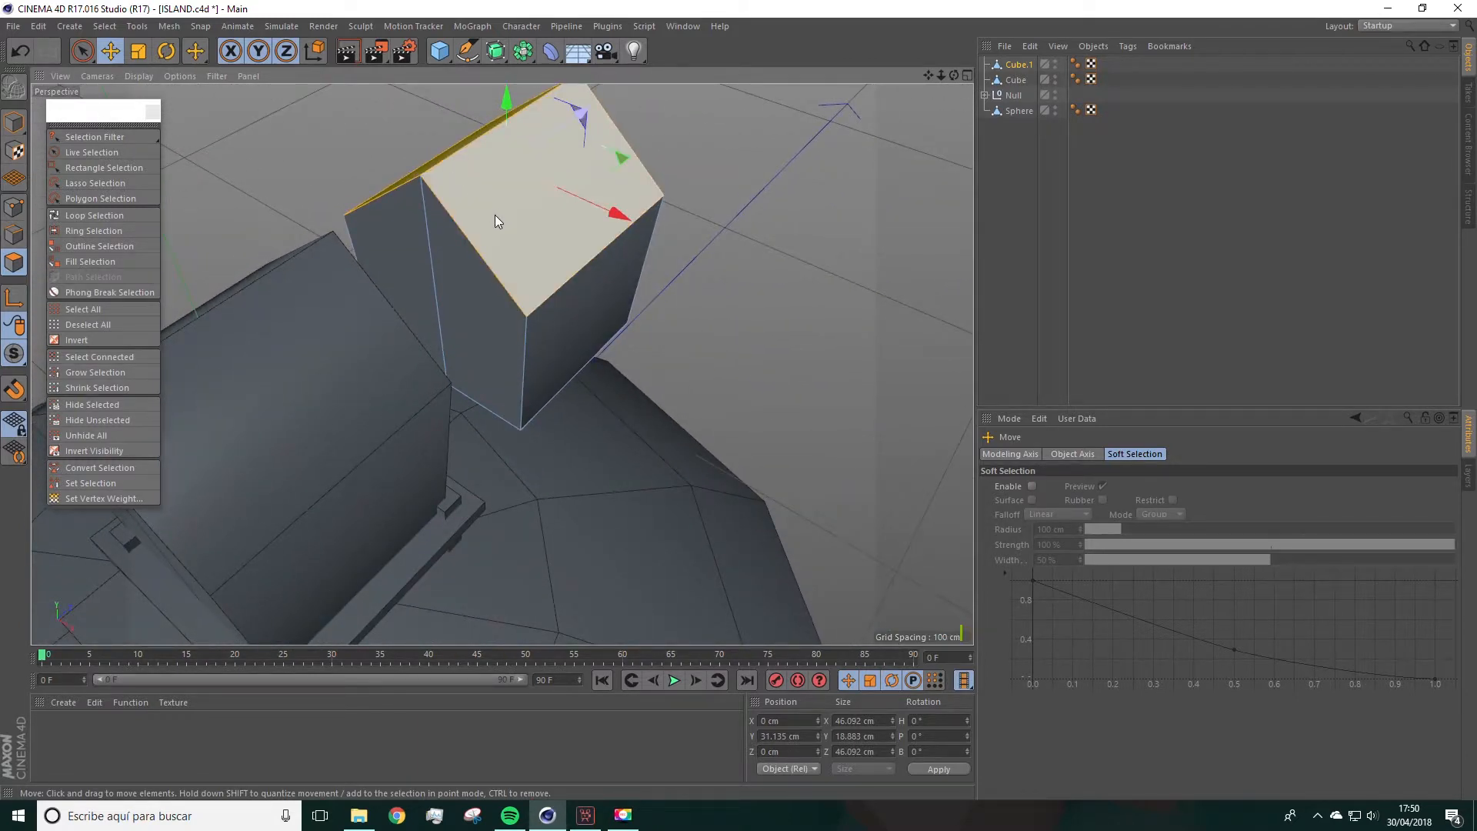
pyautogui.rightClick(530, 205)
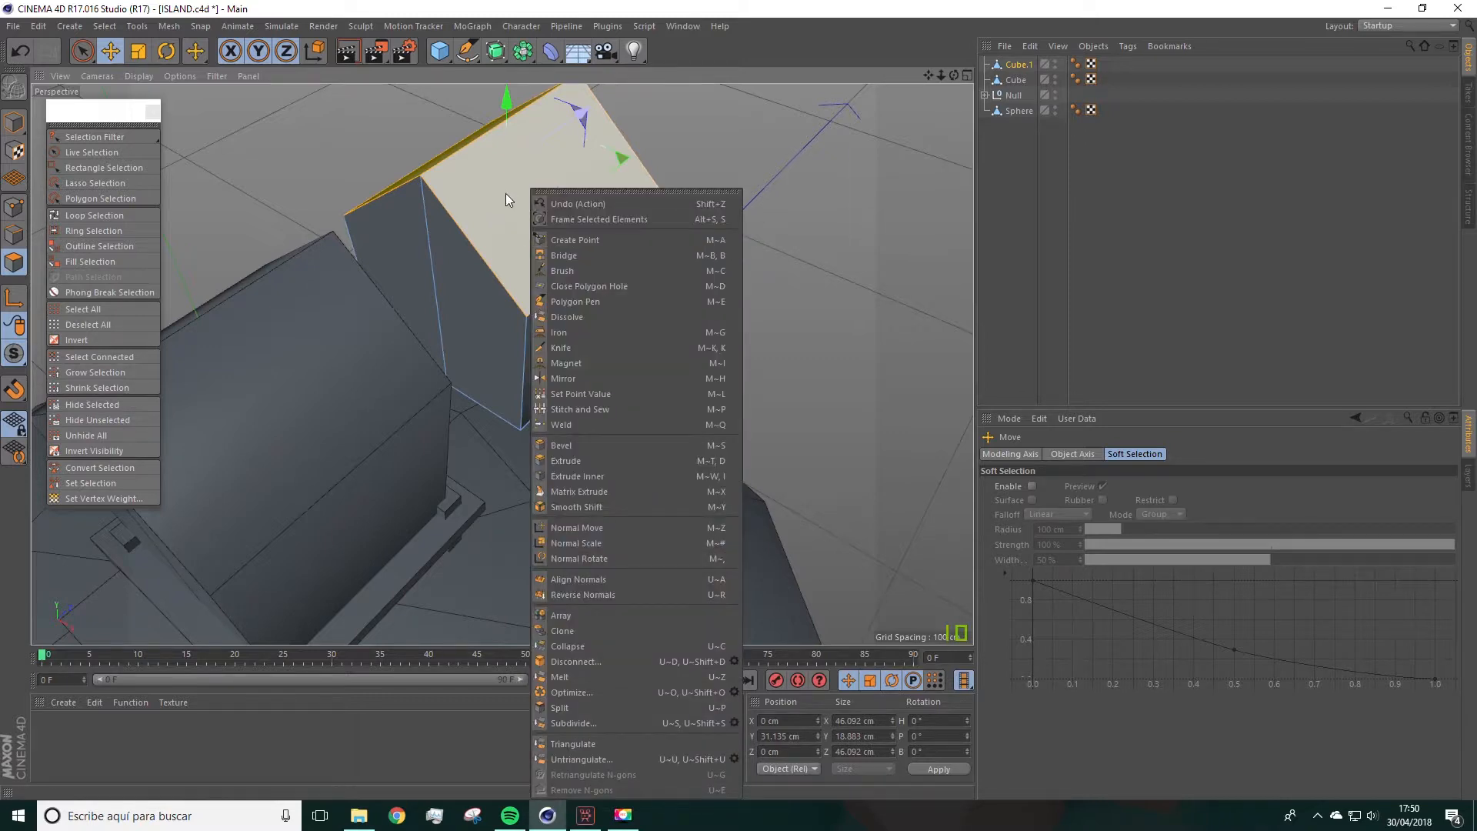
pyautogui.click(579, 662)
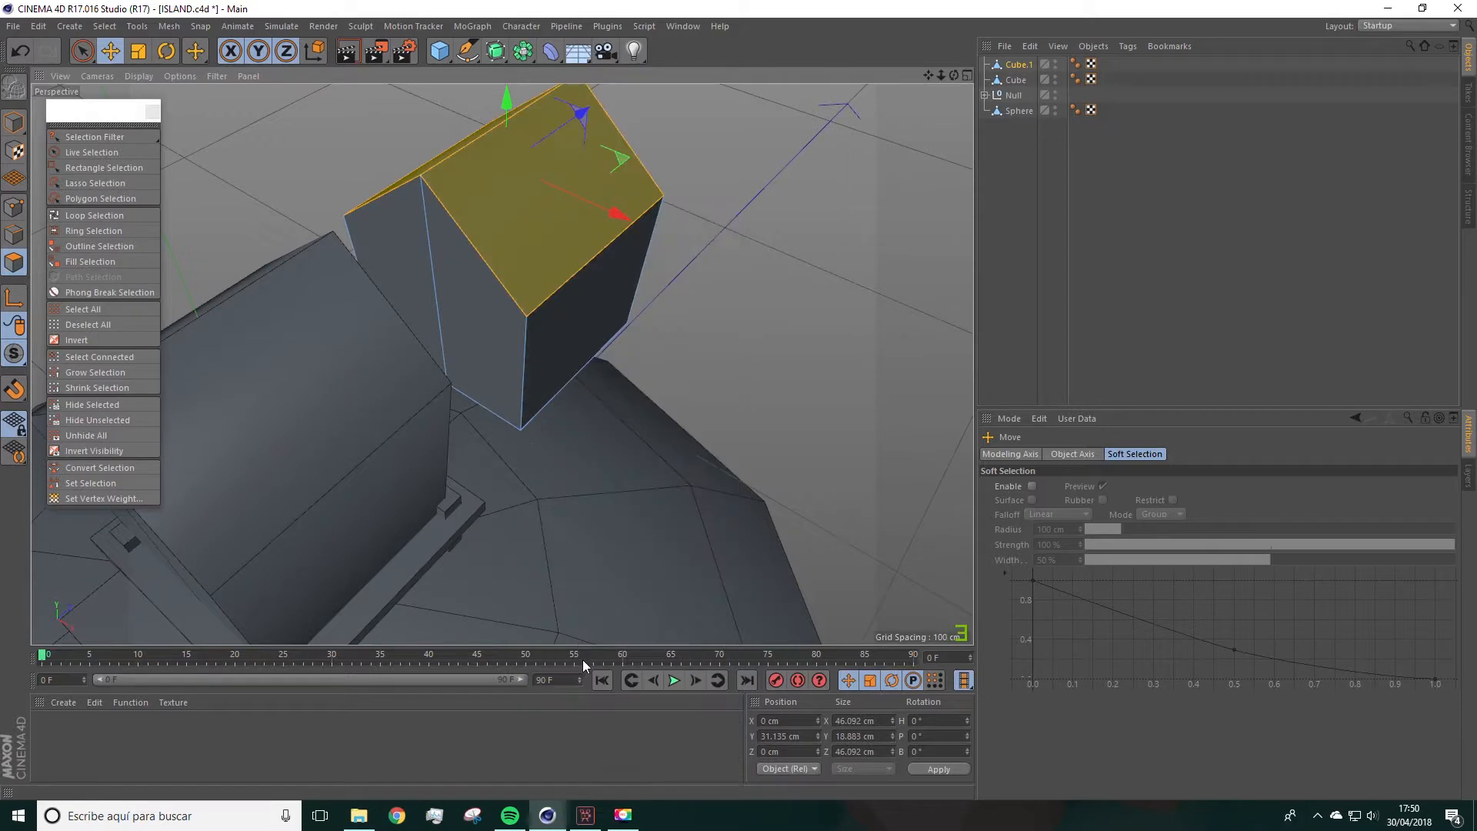
# Step: Raise the detached roof faces clear of the copied walls, to about Y 61.4 cm
pyautogui.keyDown('alt'); pyautogui.moveTo(598, 408); pyautogui.dragTo(589, 385); pyautogui.keyUp('alt')
pyautogui.keyDown('alt'); pyautogui.moveTo(589, 384); pyautogui.dragTo(591, 459, button='middle'); pyautogui.keyUp('alt')
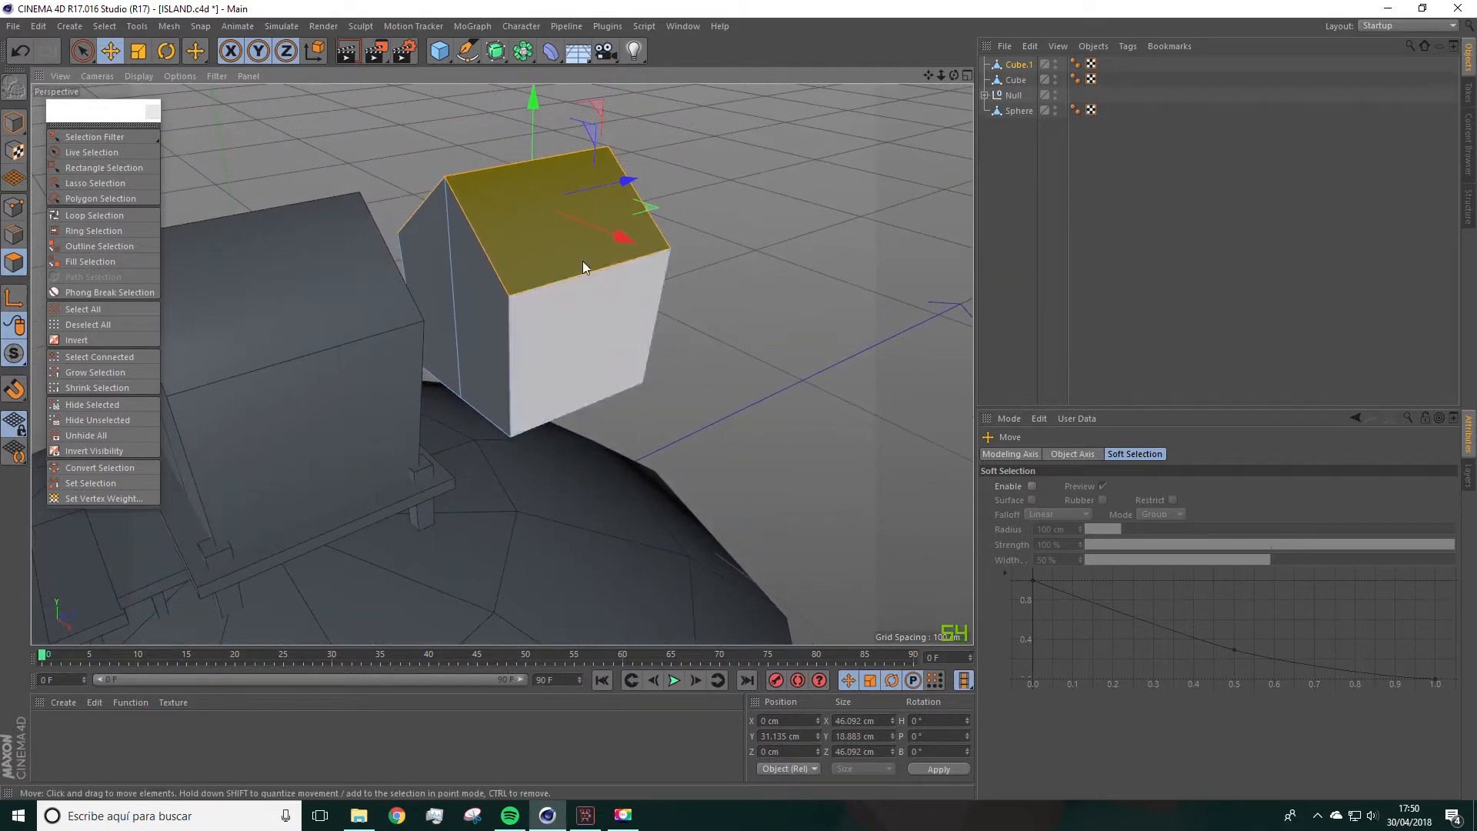
pyautogui.moveTo(529, 98)
pyautogui.mouseDown()
pyautogui.moveTo(530, 6)
pyautogui.moveTo(530, 81)
pyautogui.mouseUp()
pyautogui.moveTo(543, 201)
pyautogui.mouseDown()
pyautogui.moveTo(561, 168)
pyautogui.moveTo(625, 126)
pyautogui.moveTo(561, 210)
pyautogui.moveTo(530, 177)
pyautogui.mouseUp()
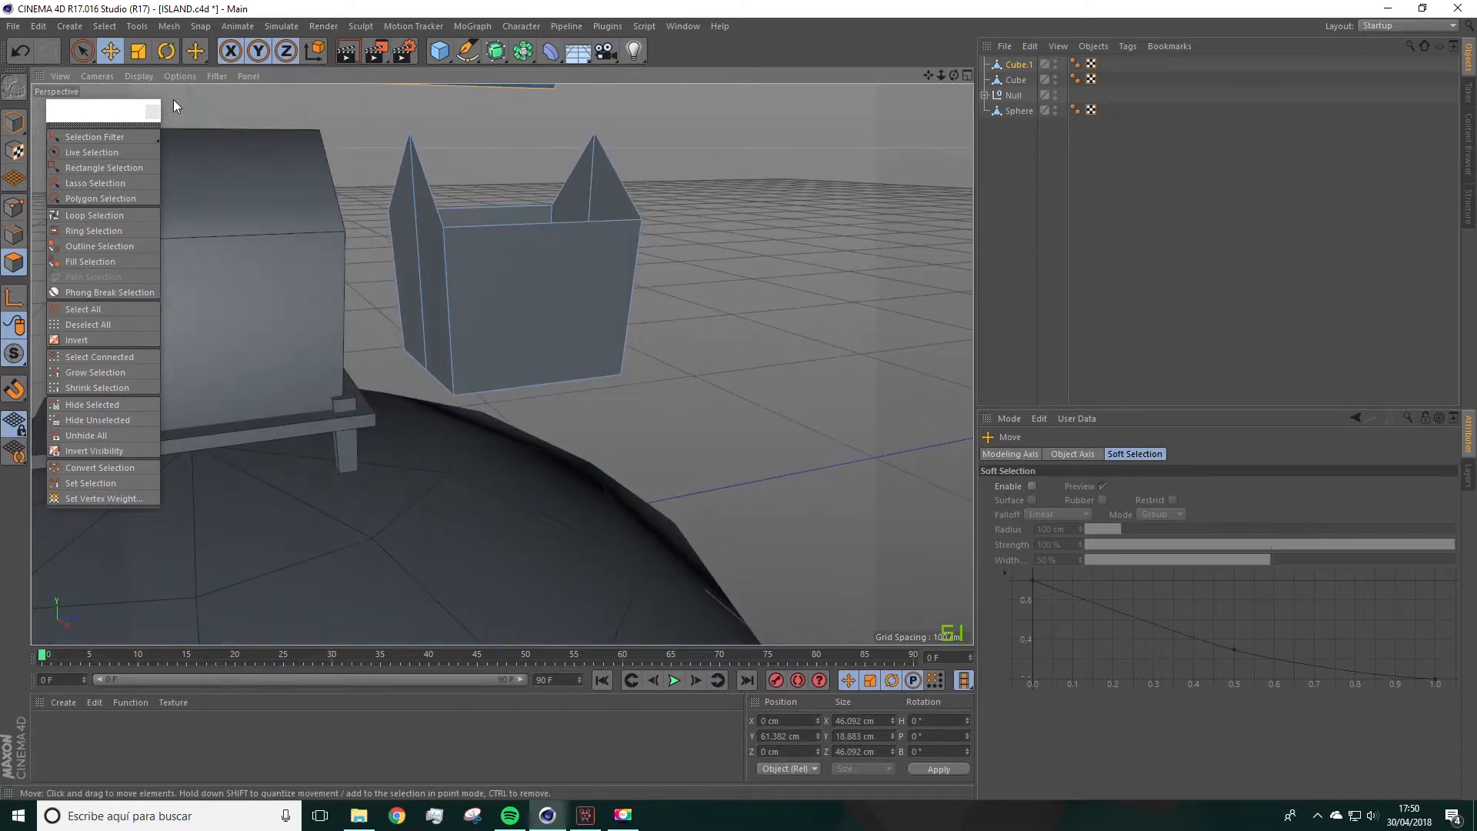
# Step: Select all points of the copied walls, including hidden ones, and delete them so only the roof faces are left
pyautogui.click(90, 56)
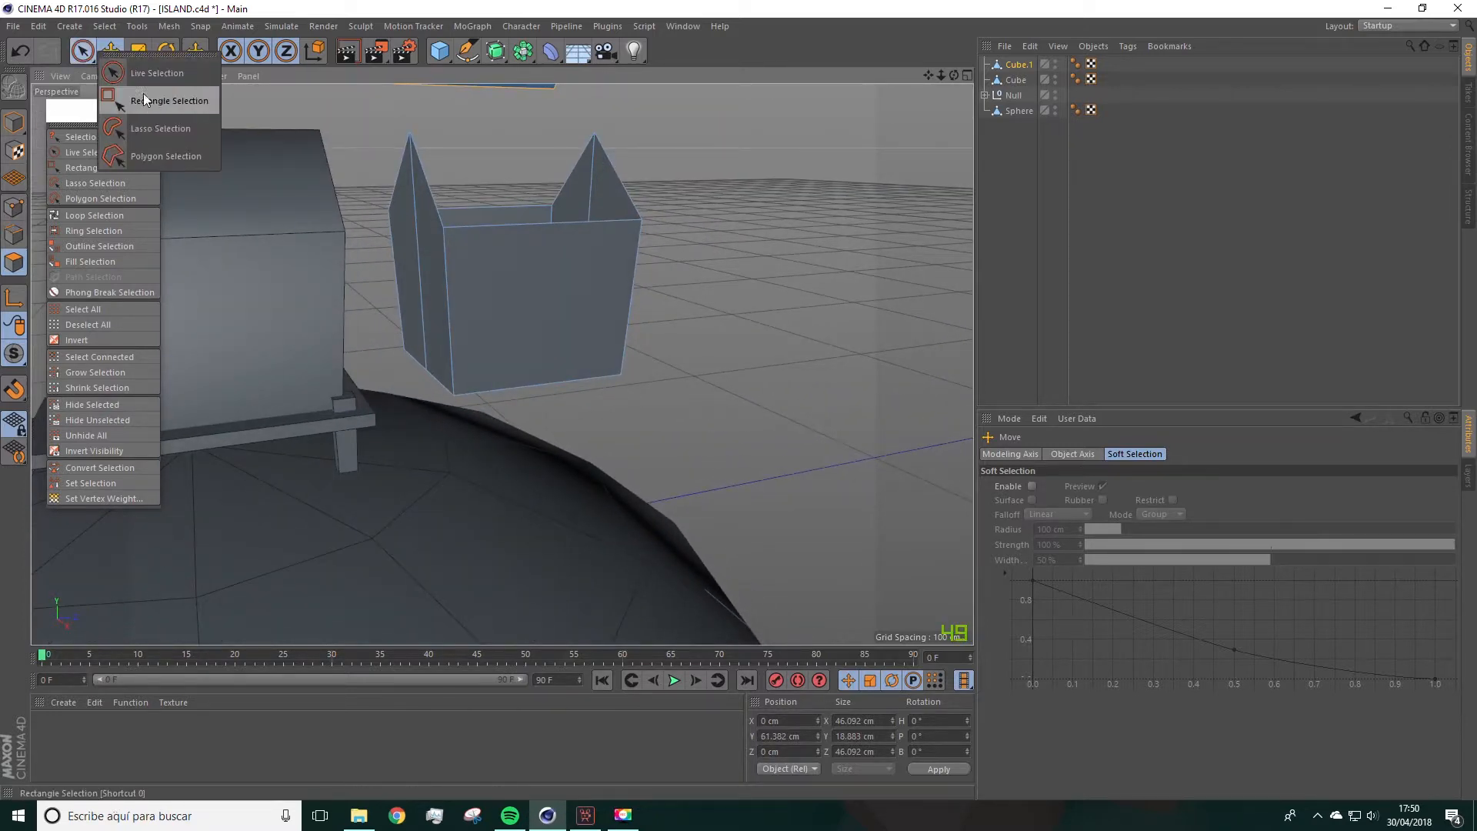
pyautogui.click(145, 100)
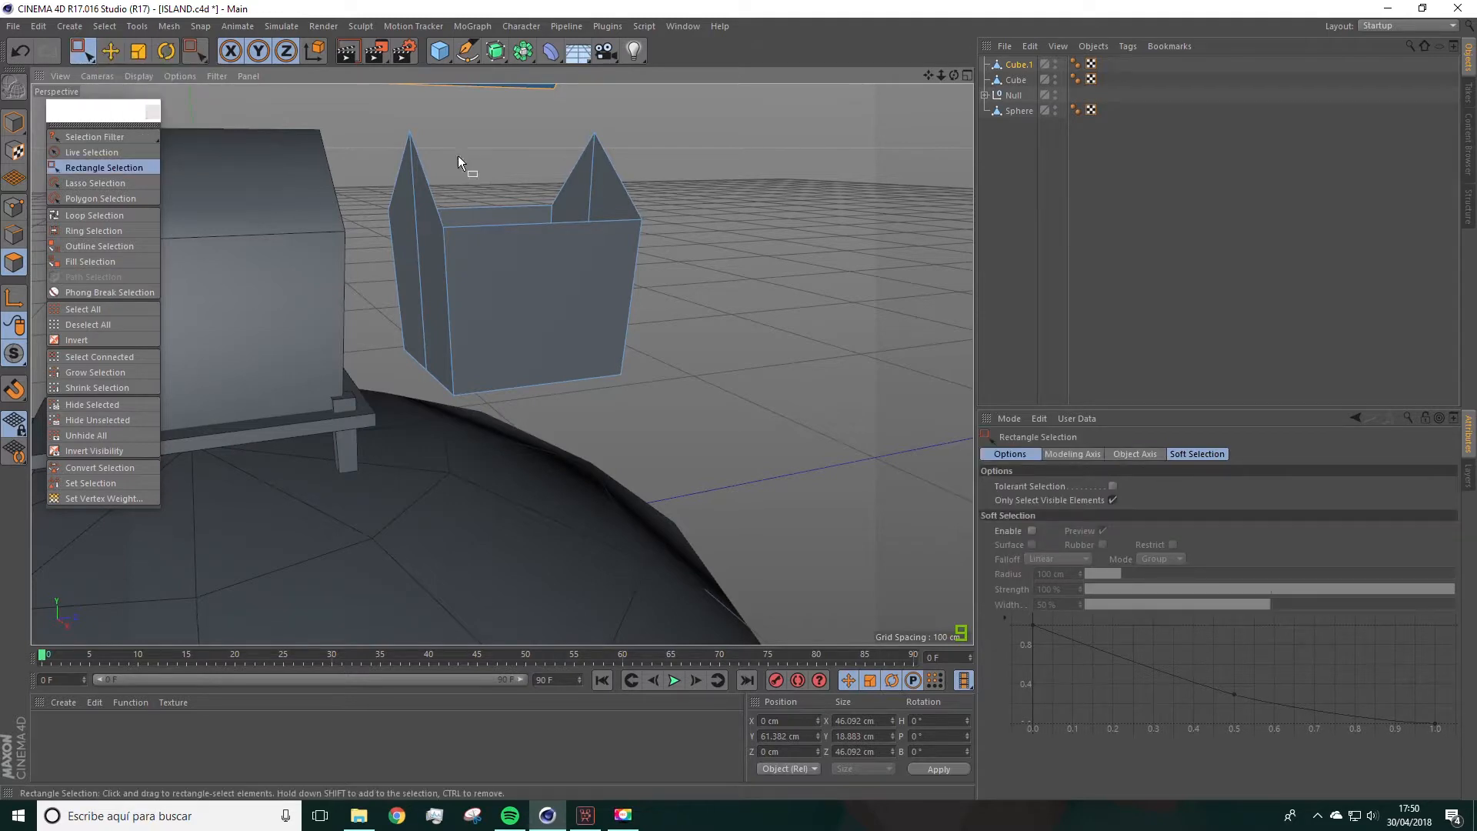
pyautogui.click(14, 206)
pyautogui.moveTo(376, 114); pyautogui.dragTo(713, 409)
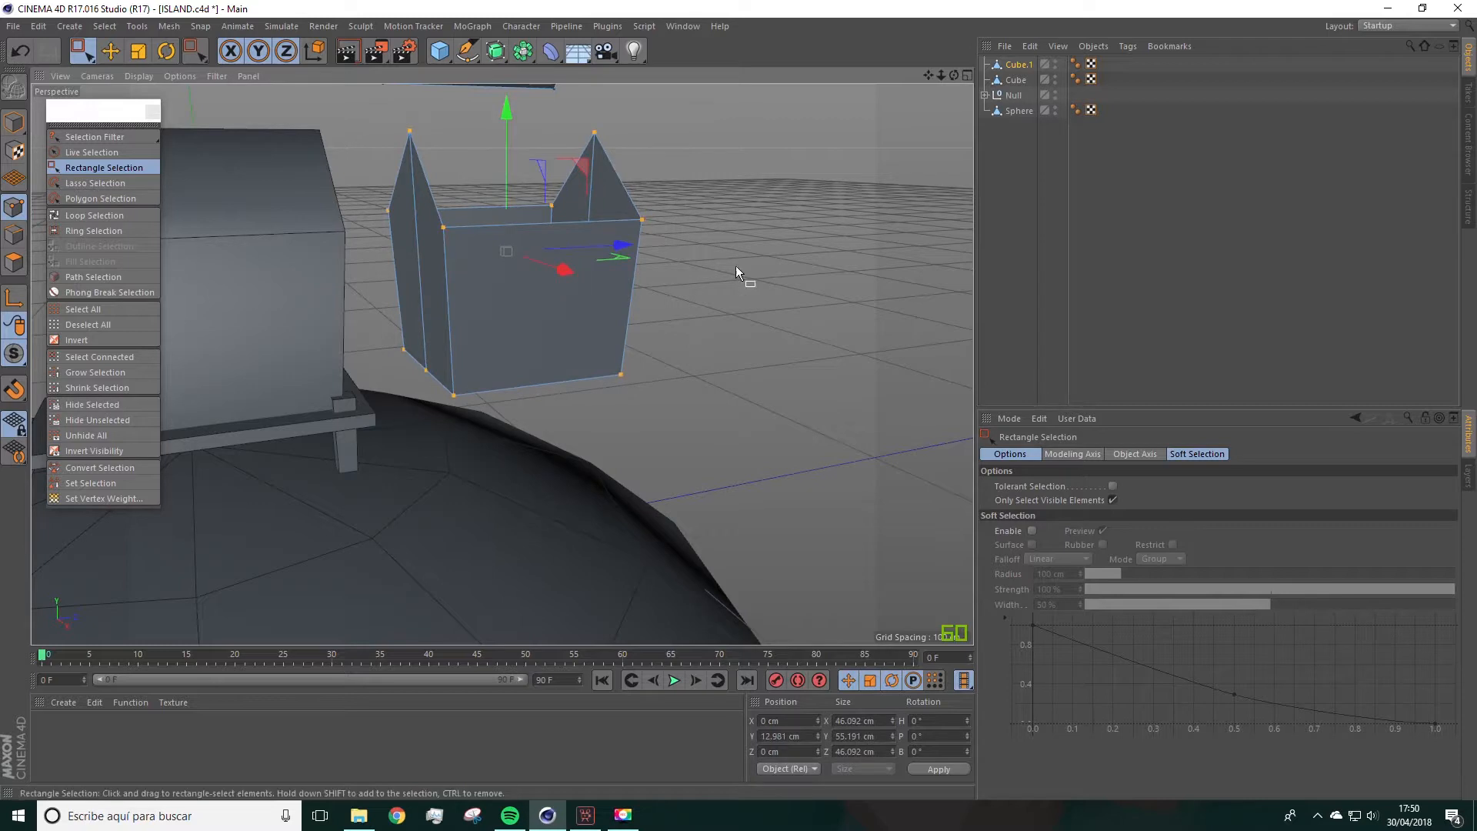
pyautogui.click(1112, 500)
pyautogui.moveTo(692, 114); pyautogui.dragTo(381, 404)
pyautogui.press('Delete')
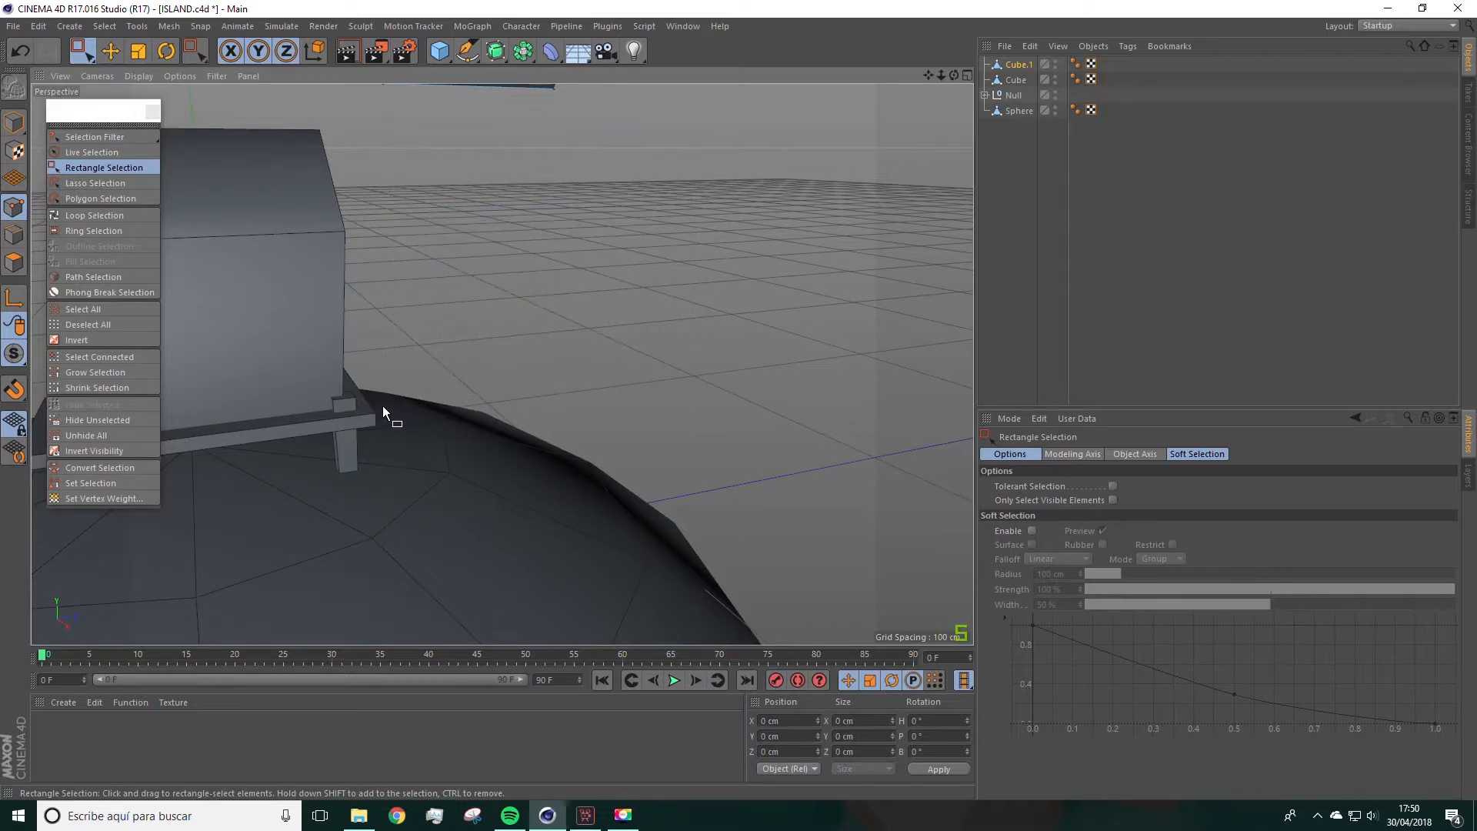
# Step: Add a Cloth Surface object and nest the roof object Cube.1 under it
pyautogui.click(1009, 68)
pyautogui.moveTo(928, 76); pyautogui.dragTo(927, 81)
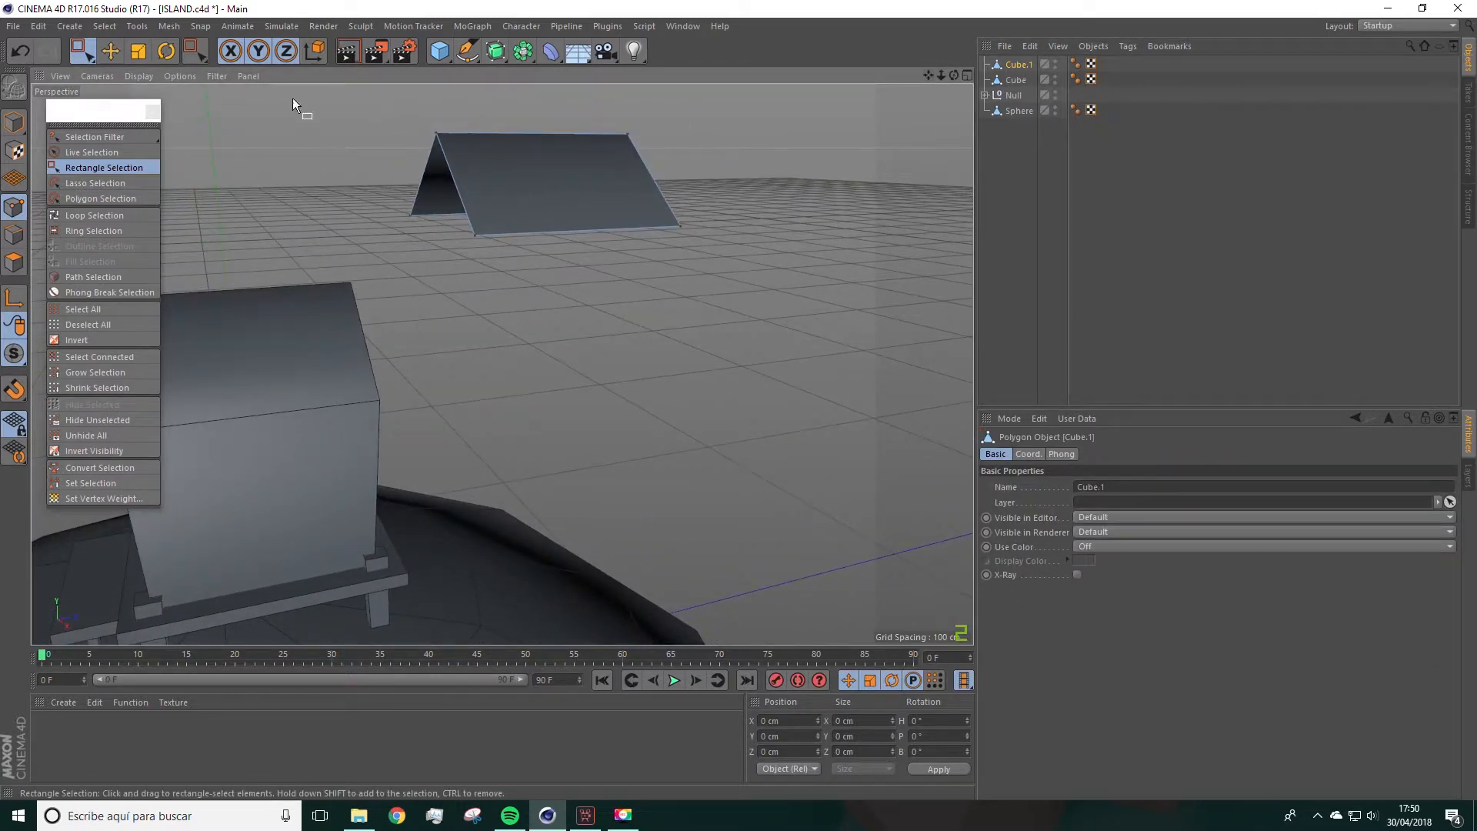
pyautogui.click(1001, 127)
pyautogui.click(1017, 66)
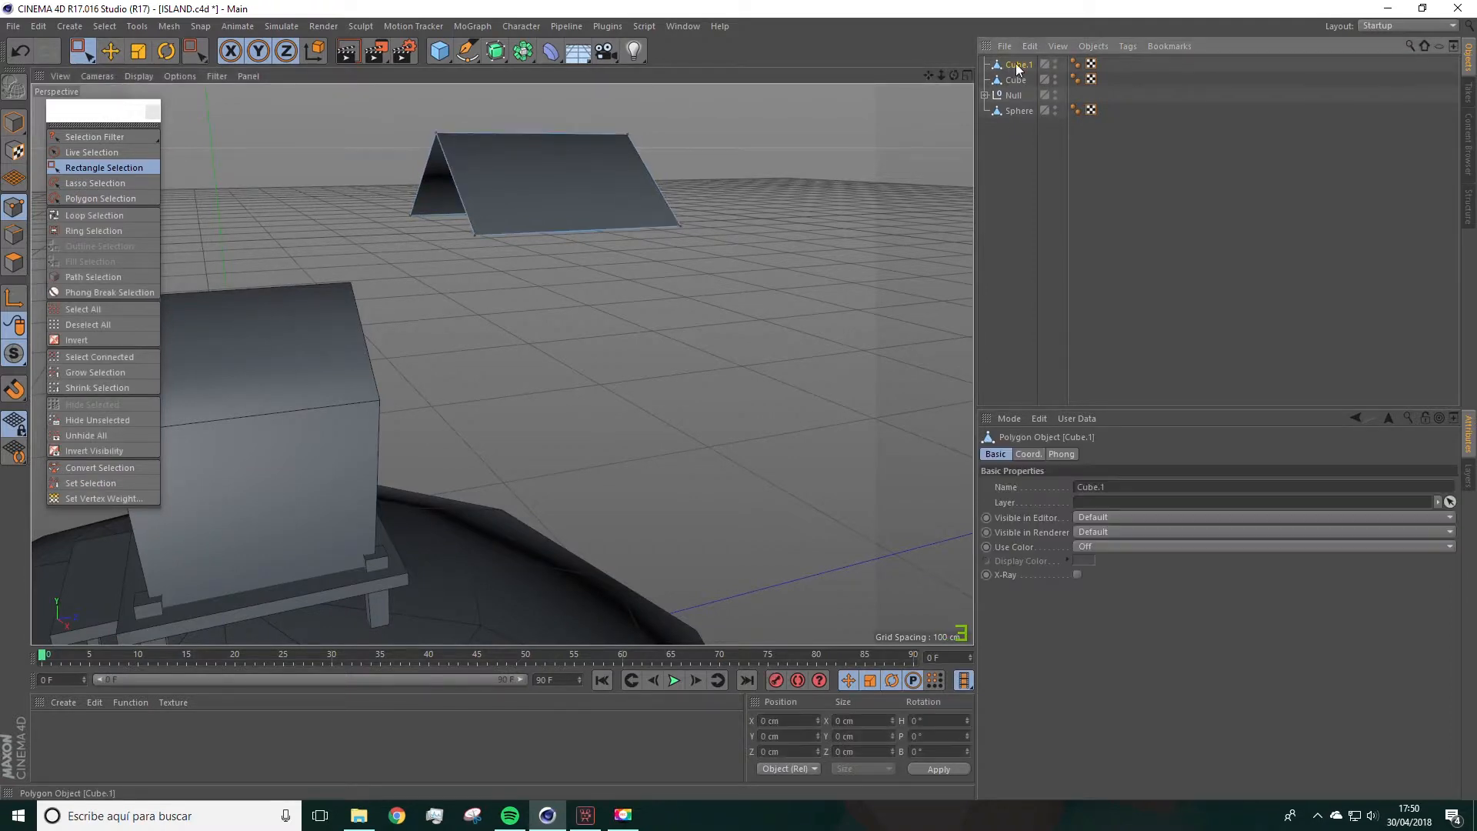
pyautogui.click(289, 28)
pyautogui.moveTo(294, 48)
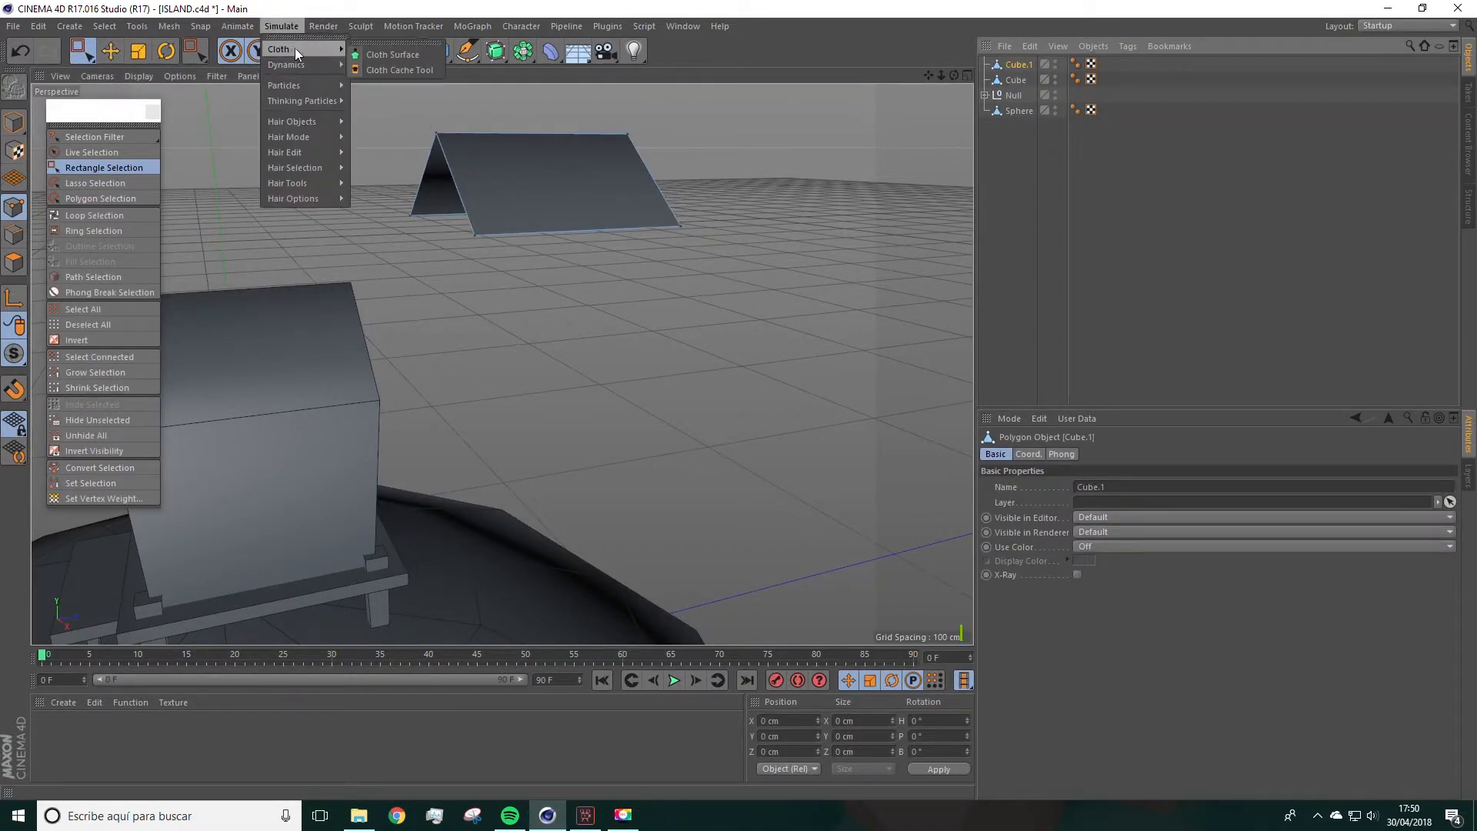
pyautogui.click(394, 57)
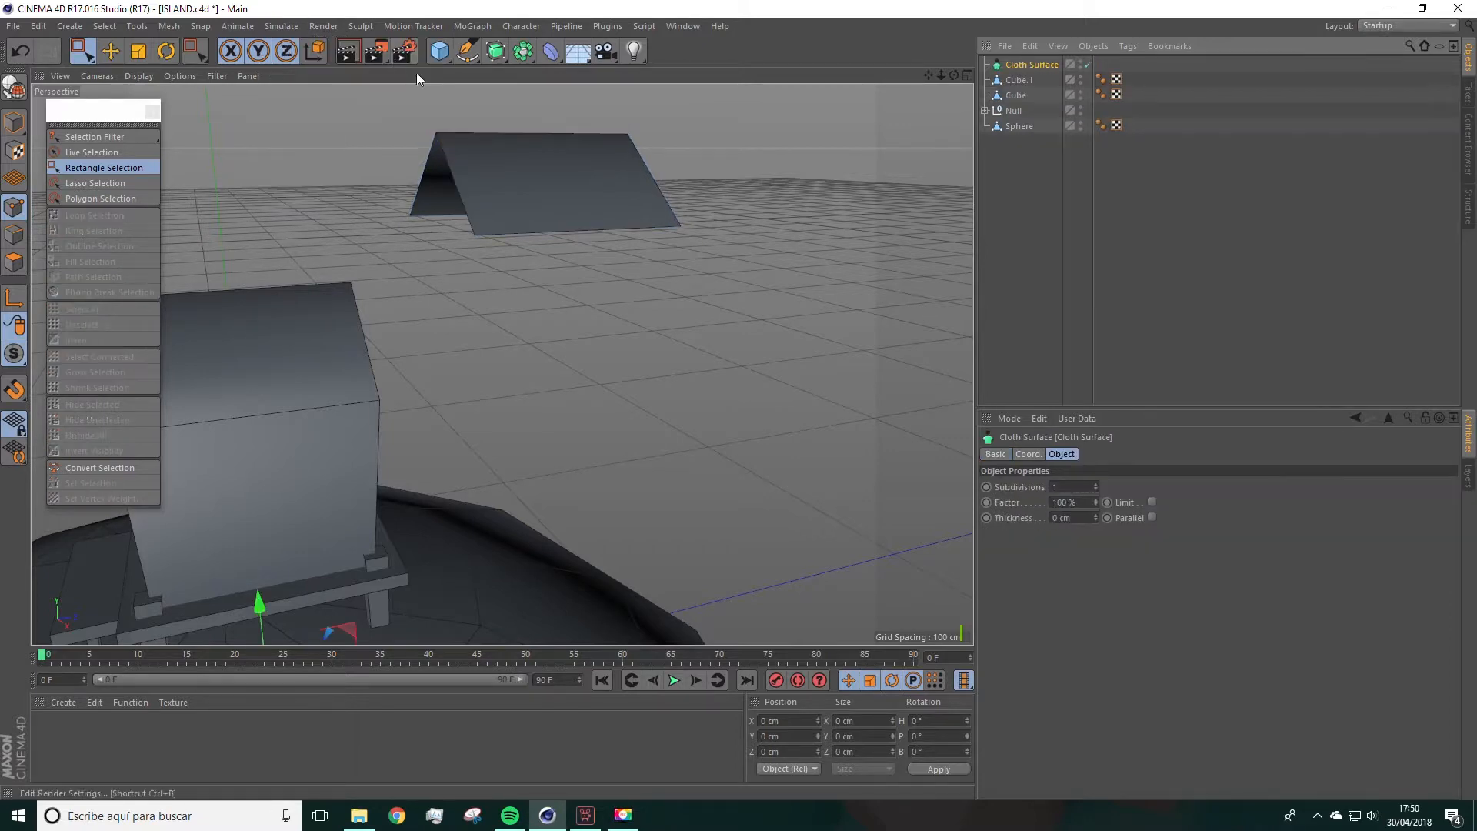
pyautogui.click(1017, 83)
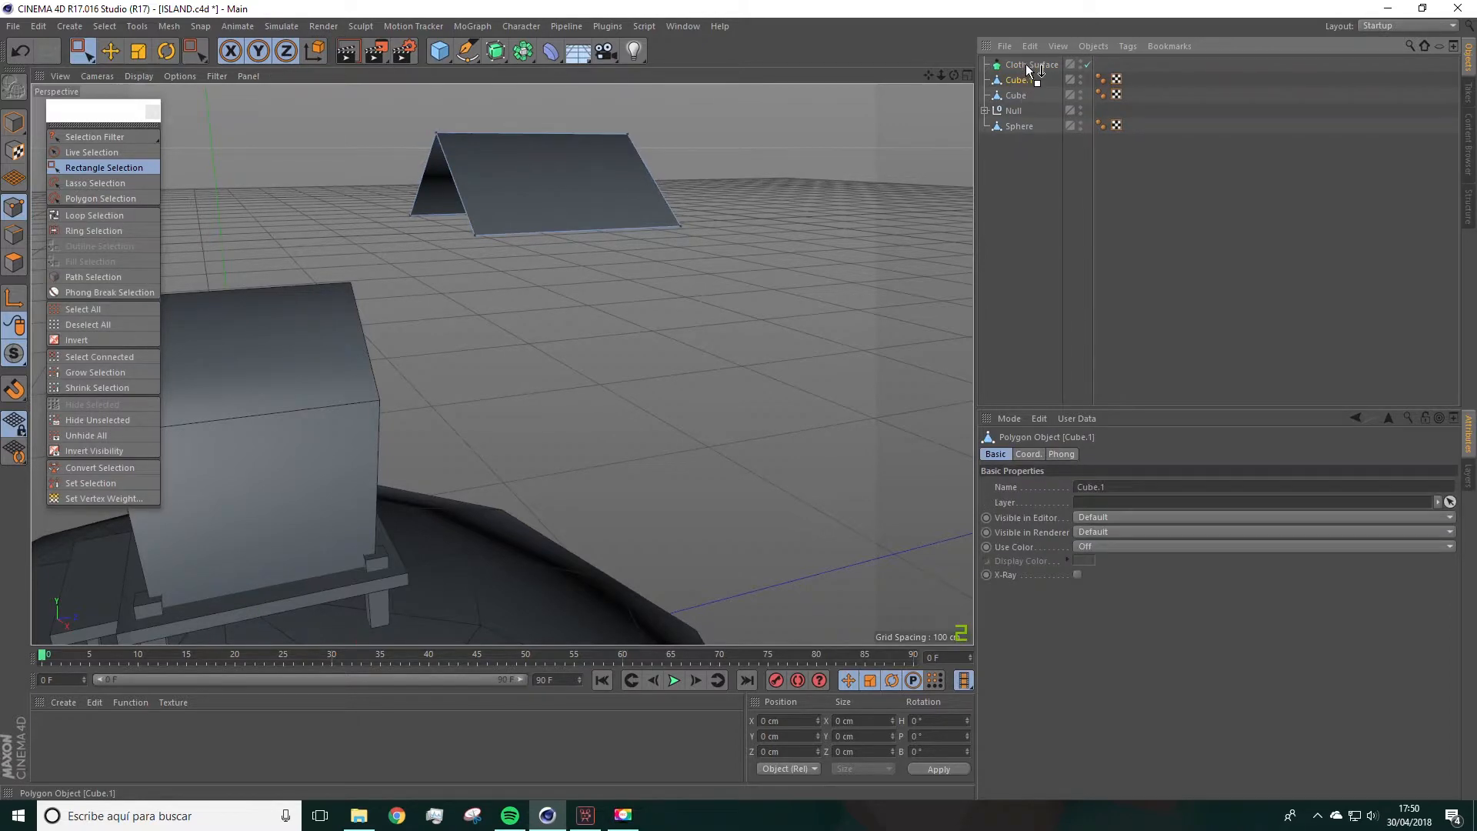
pyautogui.moveTo(1026, 65); pyautogui.dragTo(1026, 65)
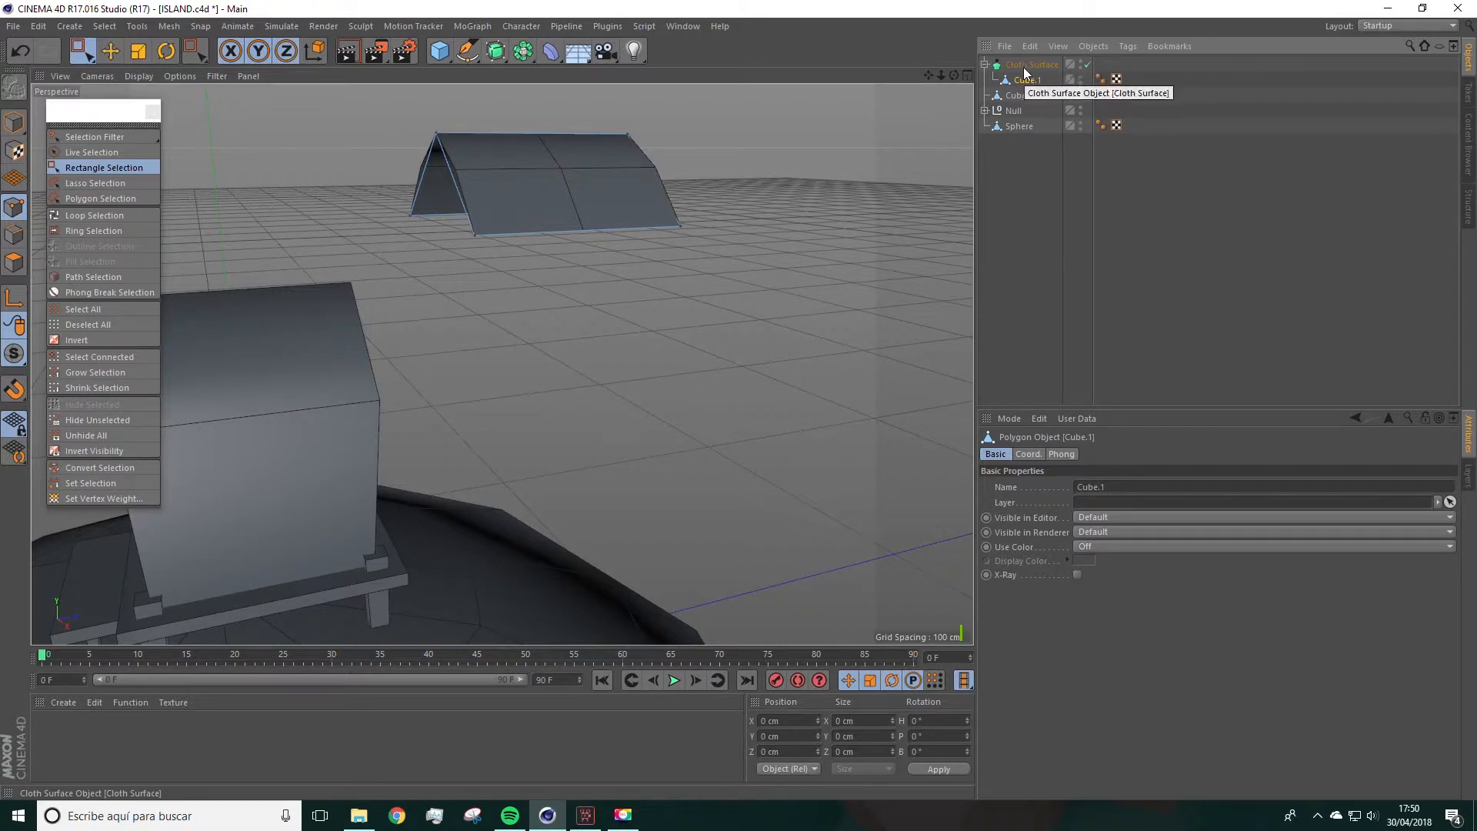
# Step: Set the Cloth Surface's factor to 0% to keep the roof planes flat
pyautogui.click(1026, 66)
pyautogui.scroll(3, 525, 191)
pyautogui.keyDown('alt'); pyautogui.moveTo(525, 191); pyautogui.dragTo(608, 209); pyautogui.keyUp('alt')
pyautogui.keyDown('alt'); pyautogui.moveTo(403, 167); pyautogui.dragTo(574, 195); pyautogui.keyUp('alt')
pyautogui.keyDown('alt'); pyautogui.moveTo(425, 152); pyautogui.dragTo(446, 185); pyautogui.keyUp('alt')
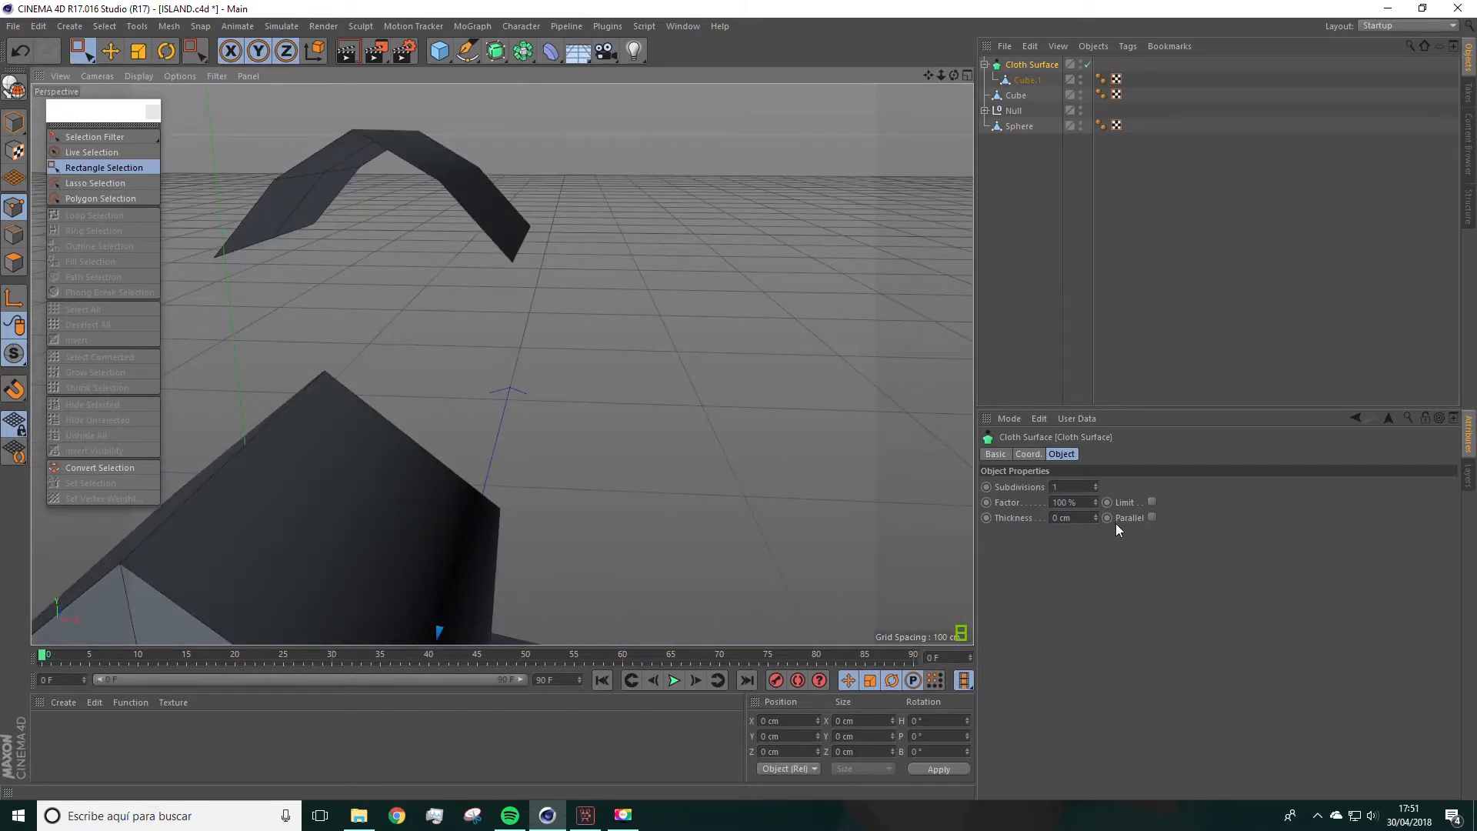
pyautogui.moveTo(1095, 501)
pyautogui.mouseDown()
pyautogui.moveTo(1095, 554)
pyautogui.moveTo(1039, 494)
pyautogui.moveTo(1097, 530)
pyautogui.mouseUp()
pyautogui.keyDown('alt'); pyautogui.moveTo(425, 188); pyautogui.dragTo(461, 193); pyautogui.keyUp('alt')
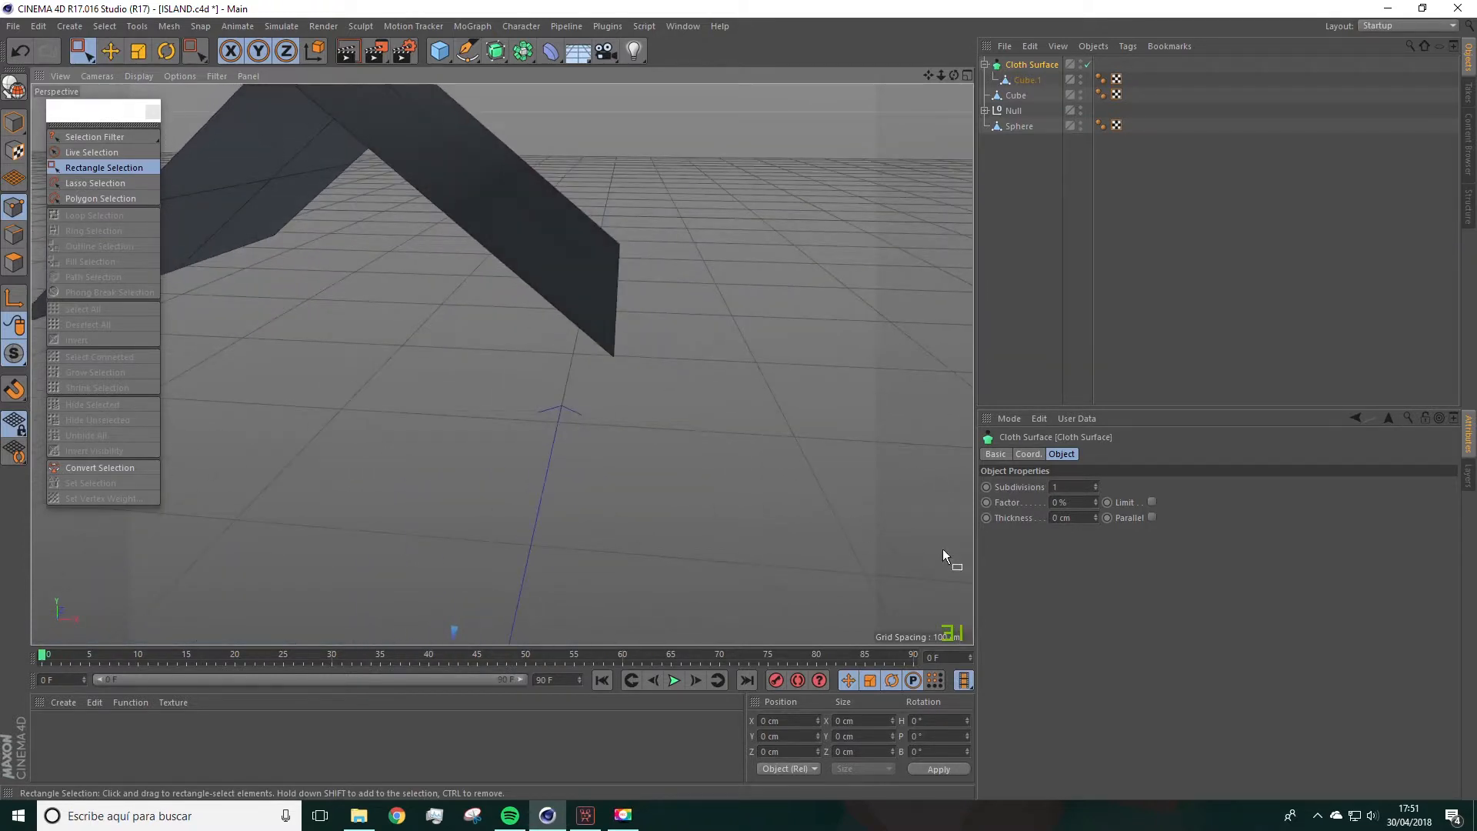
# Step: Give the Cloth Surface roof a thickness of 3 cm
pyautogui.moveTo(1096, 519); pyautogui.dragTo(1097, 506)
pyautogui.click(1095, 520)
pyautogui.click(1095, 520)
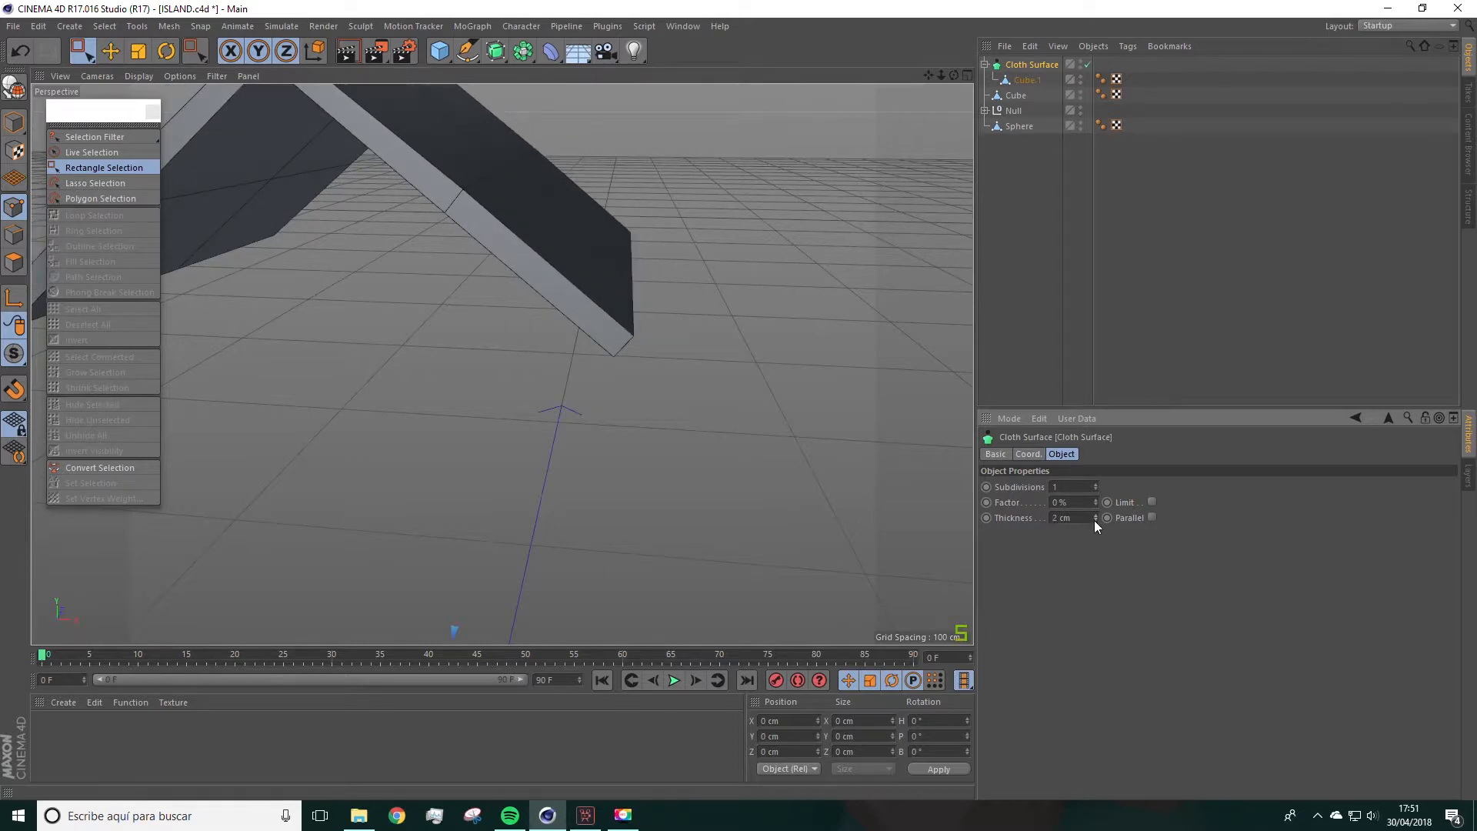
pyautogui.scroll(-5, 503, 363)
pyautogui.moveTo(502, 364)
pyautogui.keyDown('alt'); pyautogui.mouseDown()
pyautogui.moveTo(549, 331)
pyautogui.moveTo(456, 340)
pyautogui.moveTo(135, 288)
pyautogui.moveTo(86, 332)
pyautogui.moveTo(379, 389)
pyautogui.moveTo(422, 353)
pyautogui.moveTo(612, 324)
pyautogui.moveTo(541, 368)
pyautogui.moveTo(525, 340)
pyautogui.mouseUp(); pyautogui.keyUp('alt')
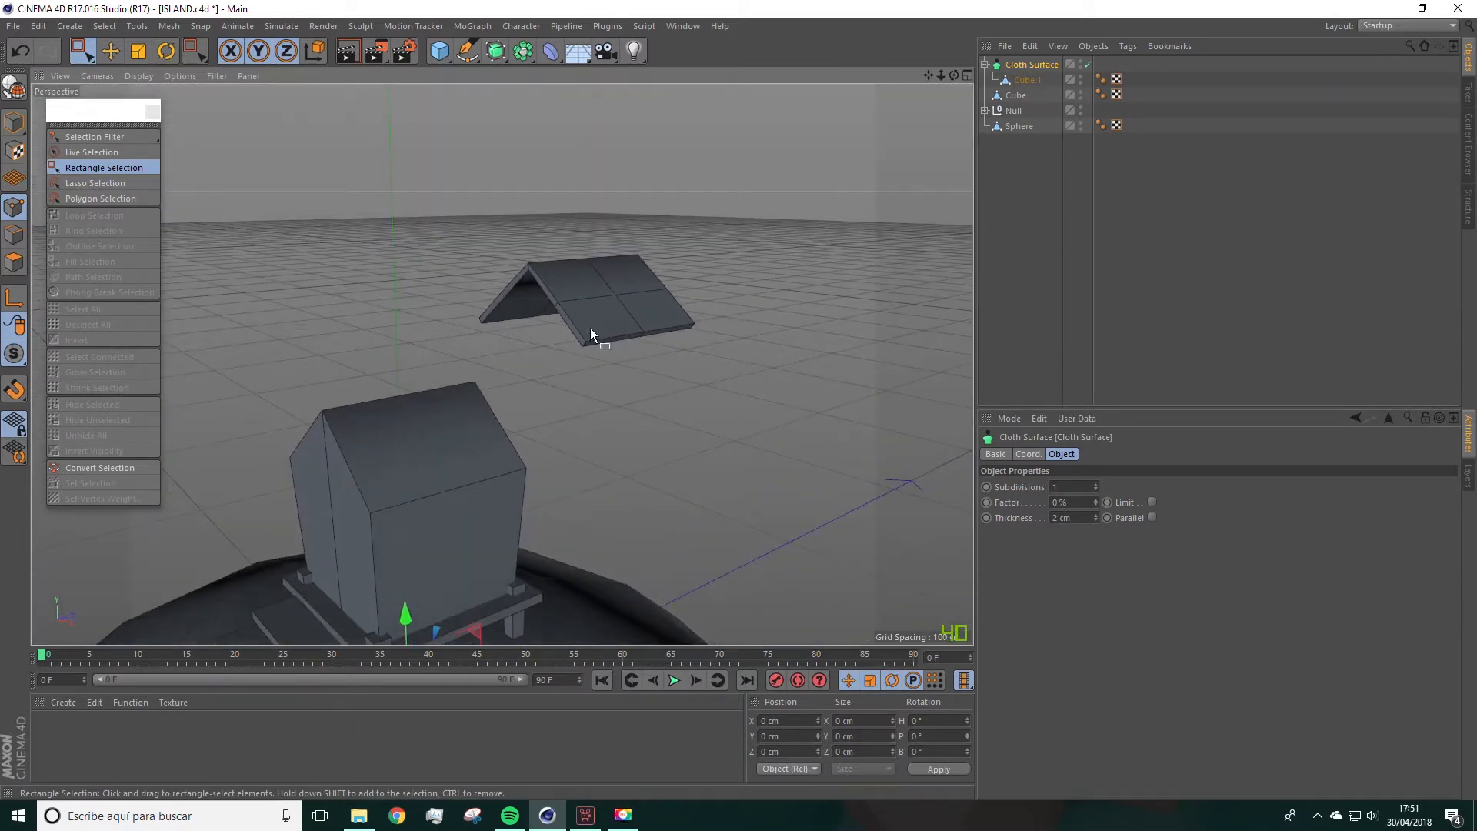
pyautogui.click(1096, 514)
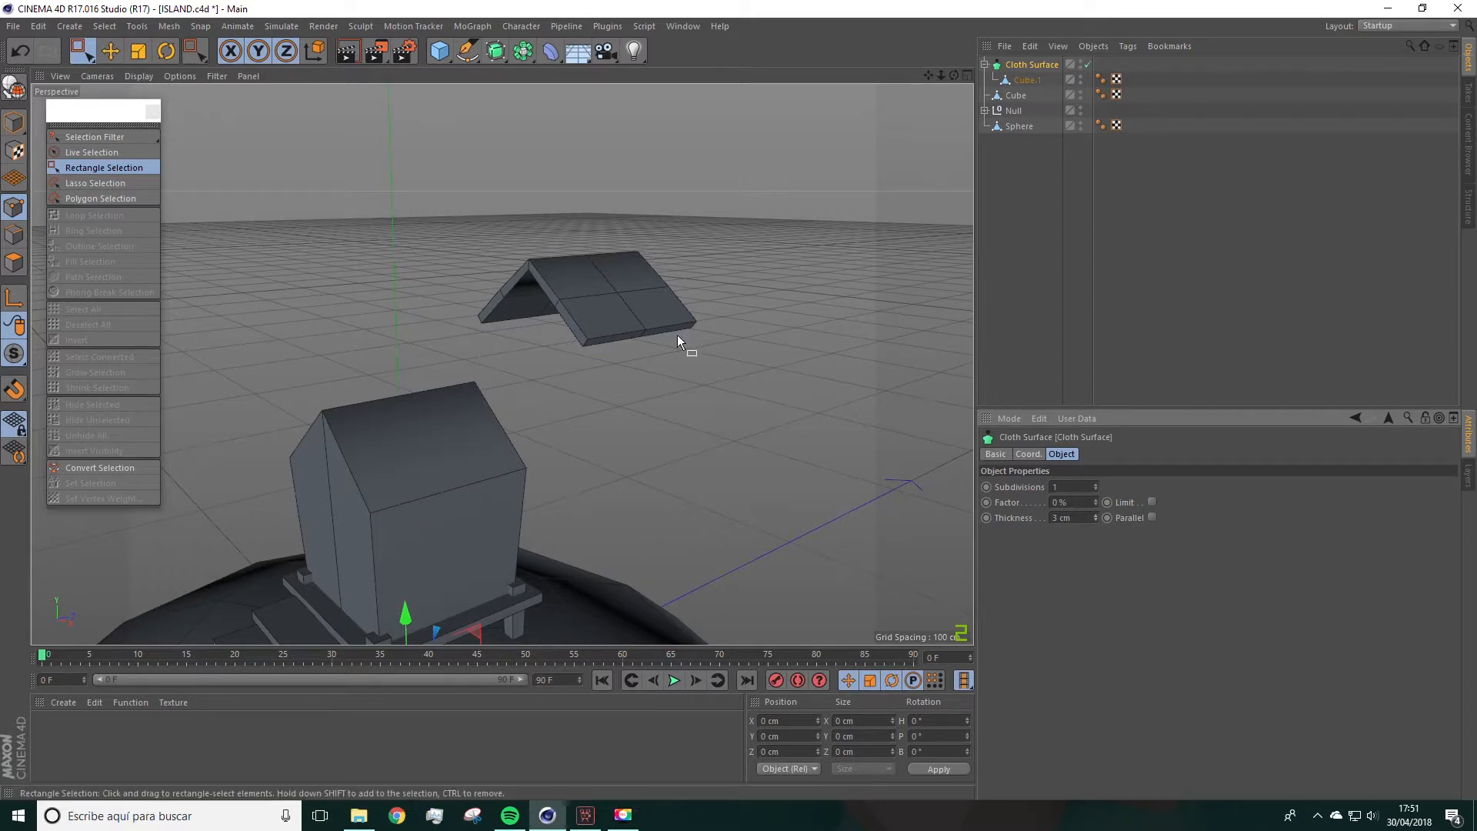
# Step: Move the Cloth Surface's axis to the middle of the roof, at about Y 121.1 cm and Z 68.6 cm
pyautogui.press('e')
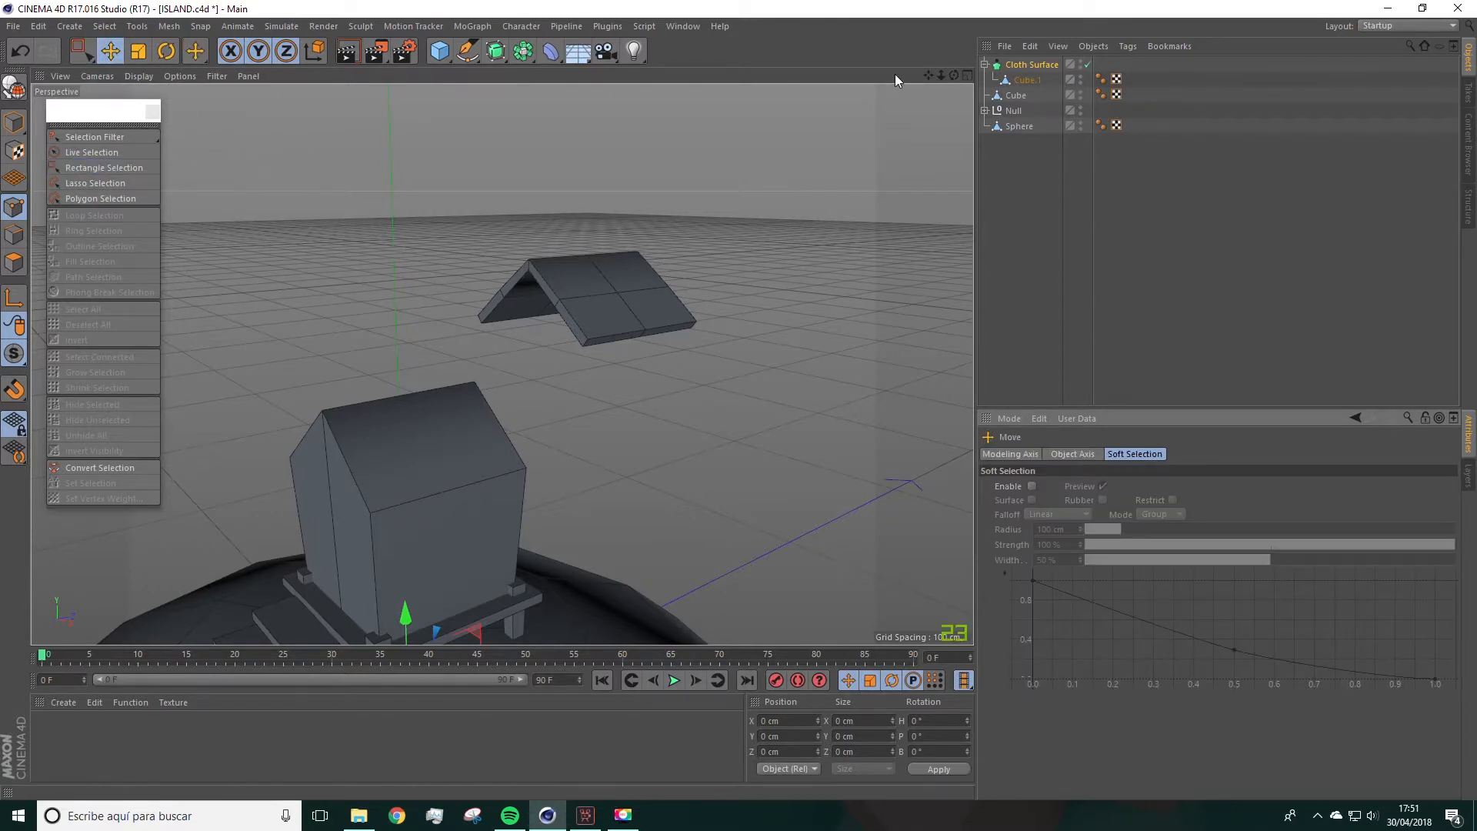
pyautogui.click(14, 122)
pyautogui.scroll(-2, 560, 419)
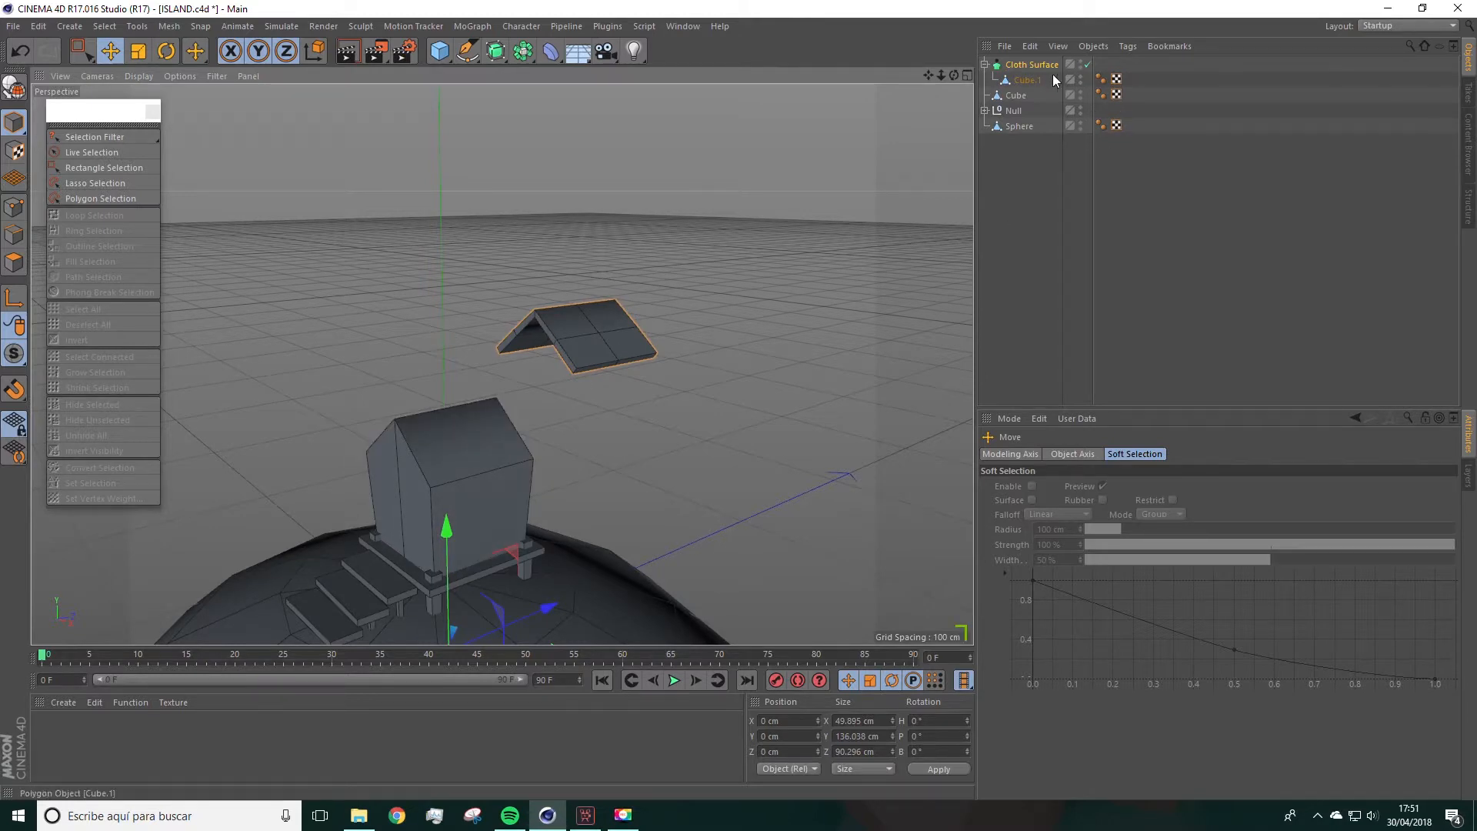
pyautogui.click(1031, 66)
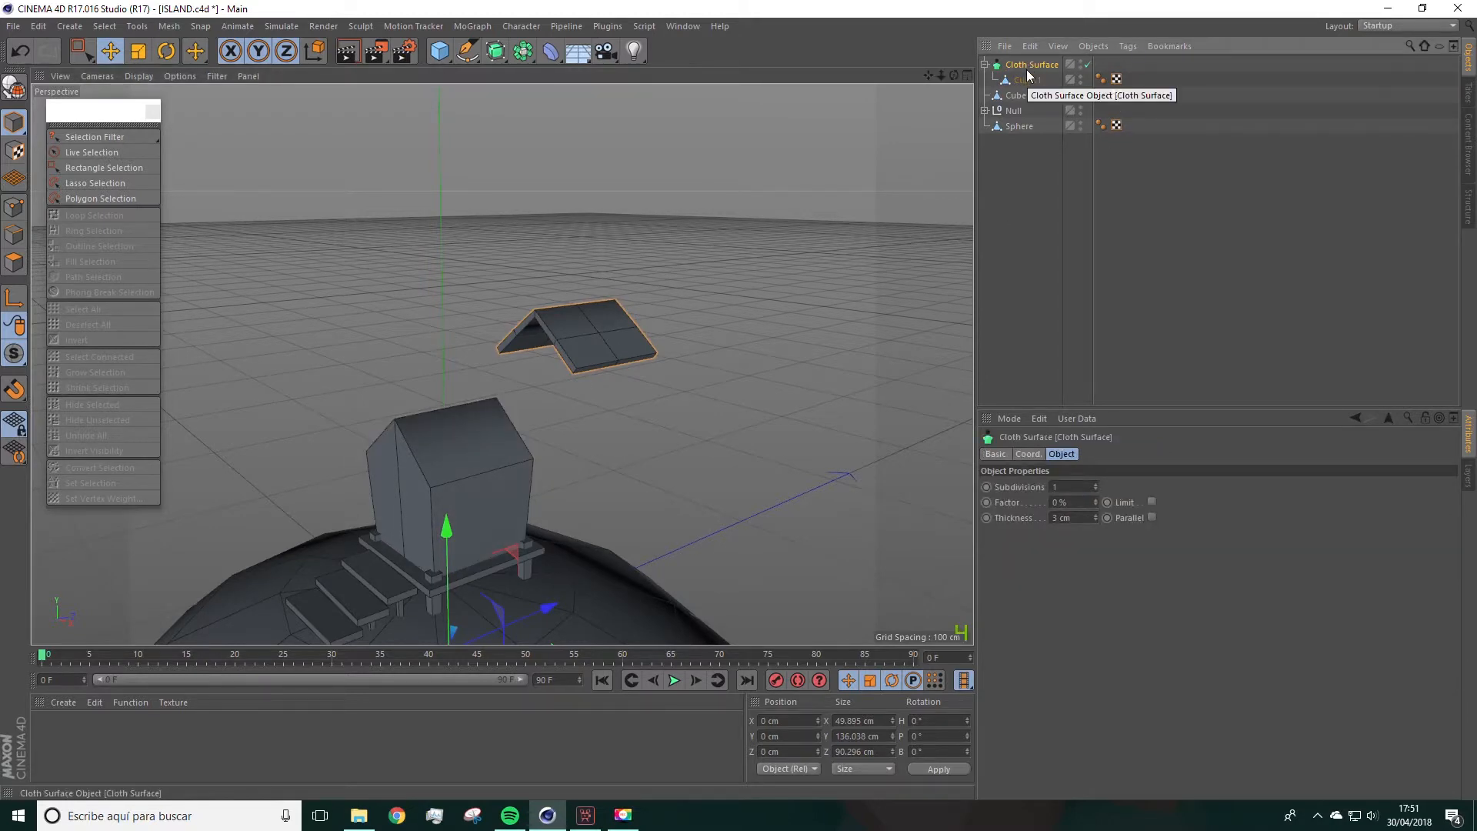
pyautogui.click(14, 300)
pyautogui.moveTo(446, 529); pyautogui.dragTo(658, 316)
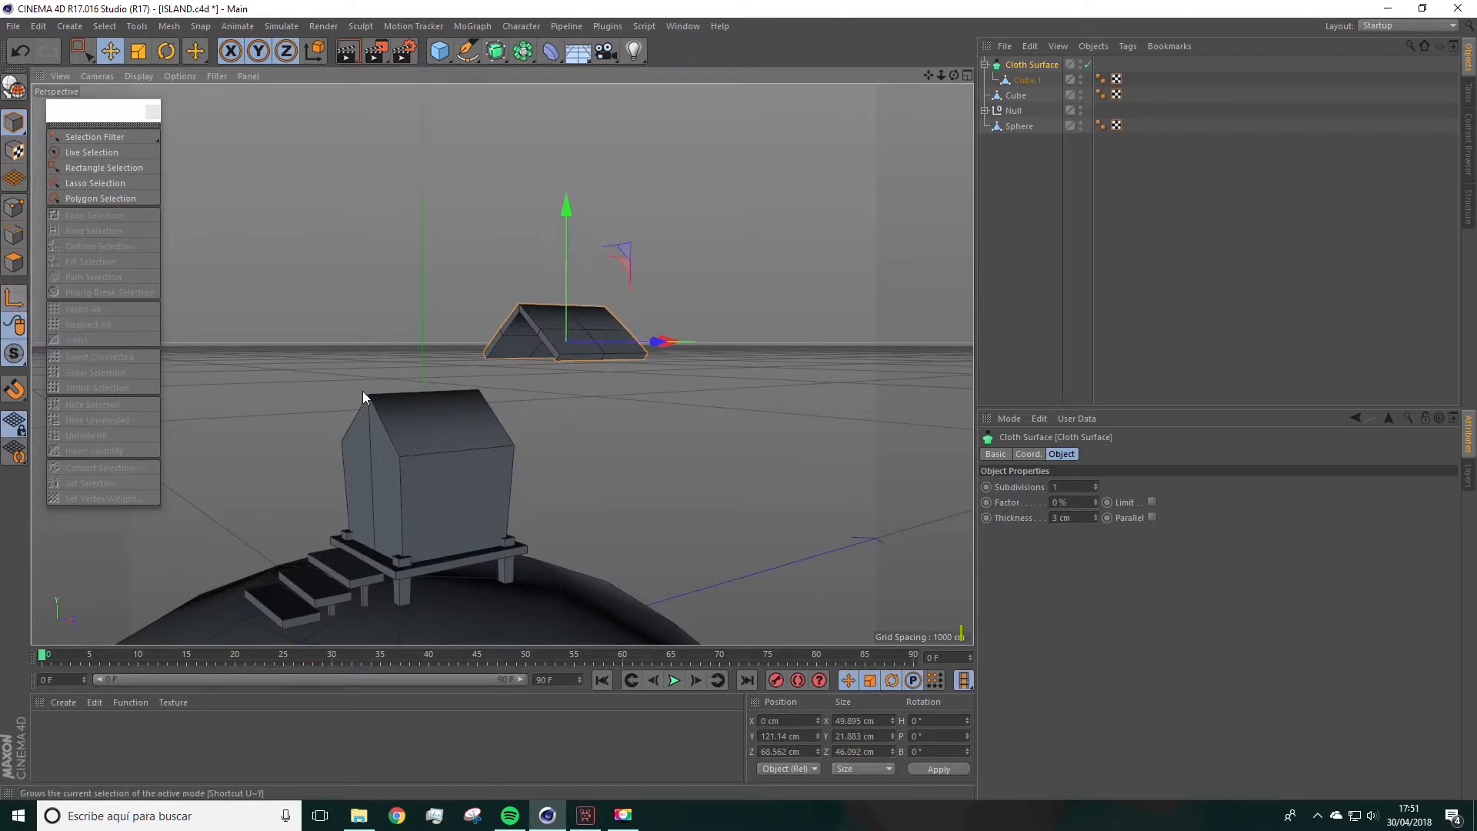
# Step: Move the roof onto the house body, to about Y 92.1 cm and Z 2.7 cm
pyautogui.keyDown('alt'); pyautogui.moveTo(303, 398); pyautogui.dragTo(330, 399); pyautogui.keyUp('alt')
pyautogui.moveTo(689, 340); pyautogui.dragTo(526, 350)
pyautogui.keyDown('alt'); pyautogui.moveTo(516, 364); pyautogui.dragTo(754, 357); pyautogui.keyUp('alt')
pyautogui.moveTo(527, 217); pyautogui.dragTo(704, 455)
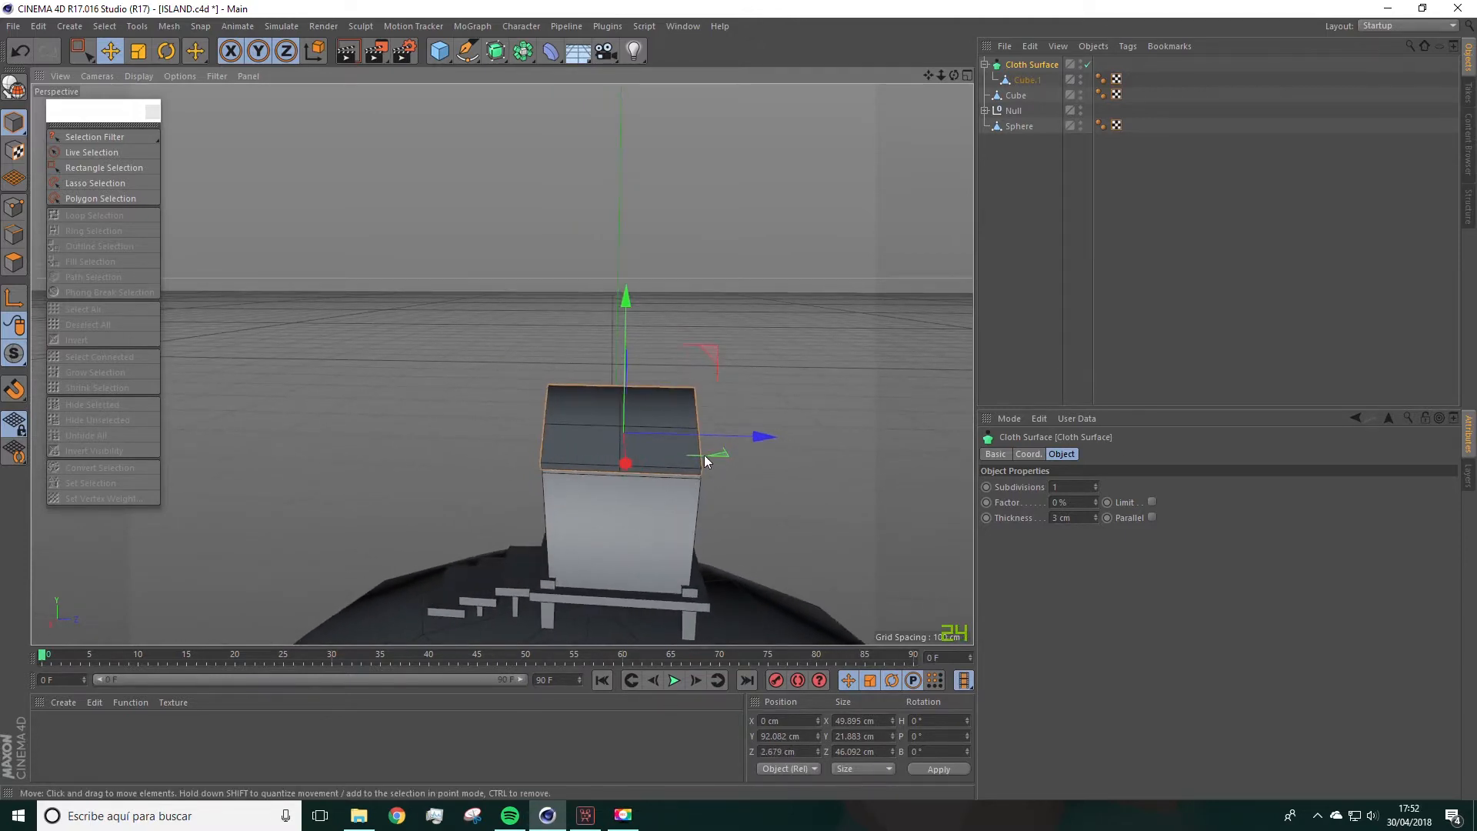
# Step: Lengthen the roof along Z to about 54.6 cm and lower it onto the walls at about Y 90.4 cm
pyautogui.click(137, 51)
pyautogui.moveTo(761, 437); pyautogui.dragTo(787, 444)
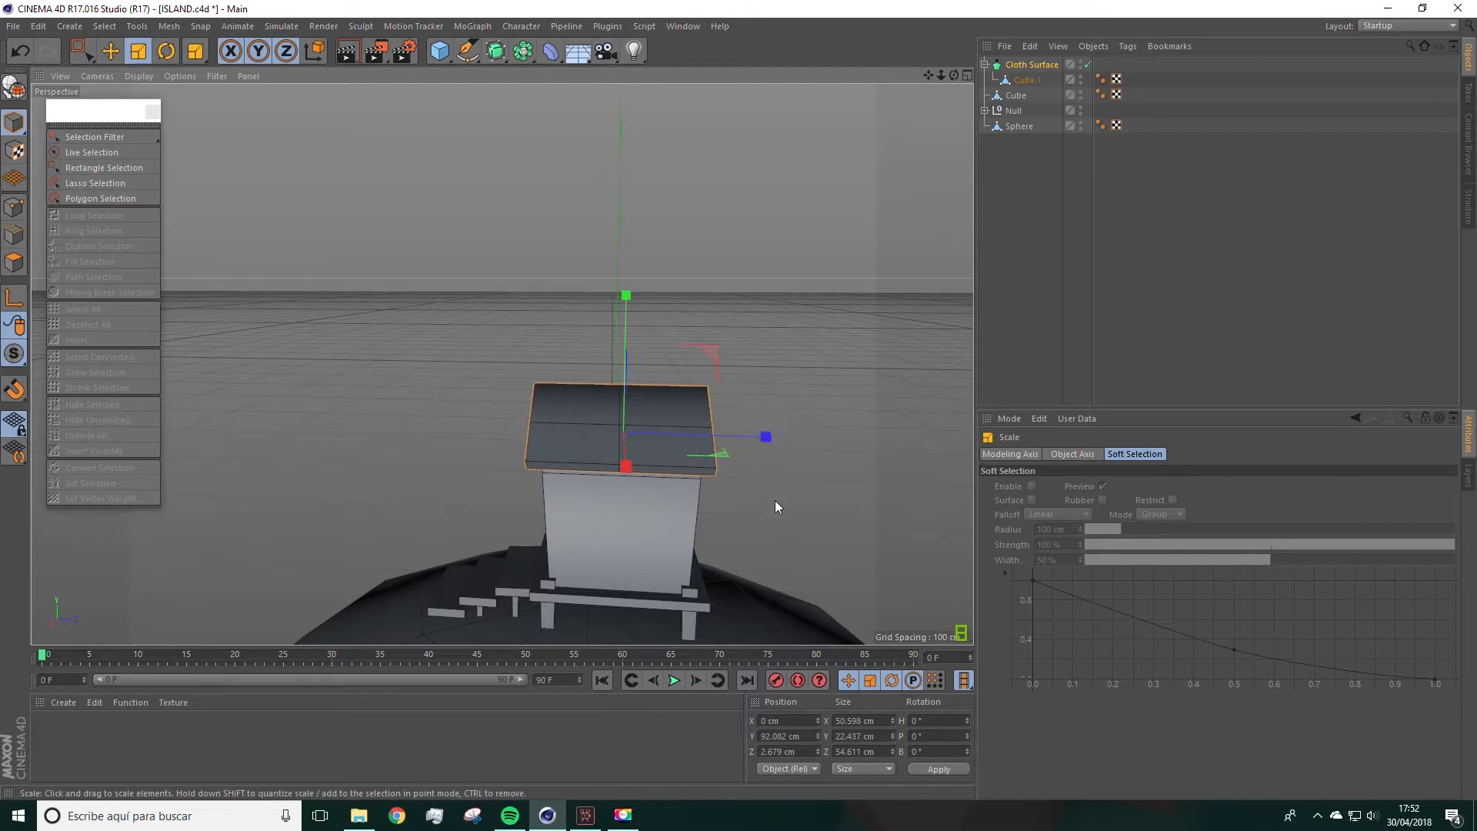
pyautogui.scroll(5, 773, 500)
pyautogui.keyDown('alt'); pyautogui.moveTo(605, 479); pyautogui.dragTo(623, 467); pyautogui.keyUp('alt')
pyautogui.keyDown('alt'); pyautogui.moveTo(623, 468); pyautogui.dragTo(696, 472, button='middle'); pyautogui.keyUp('alt')
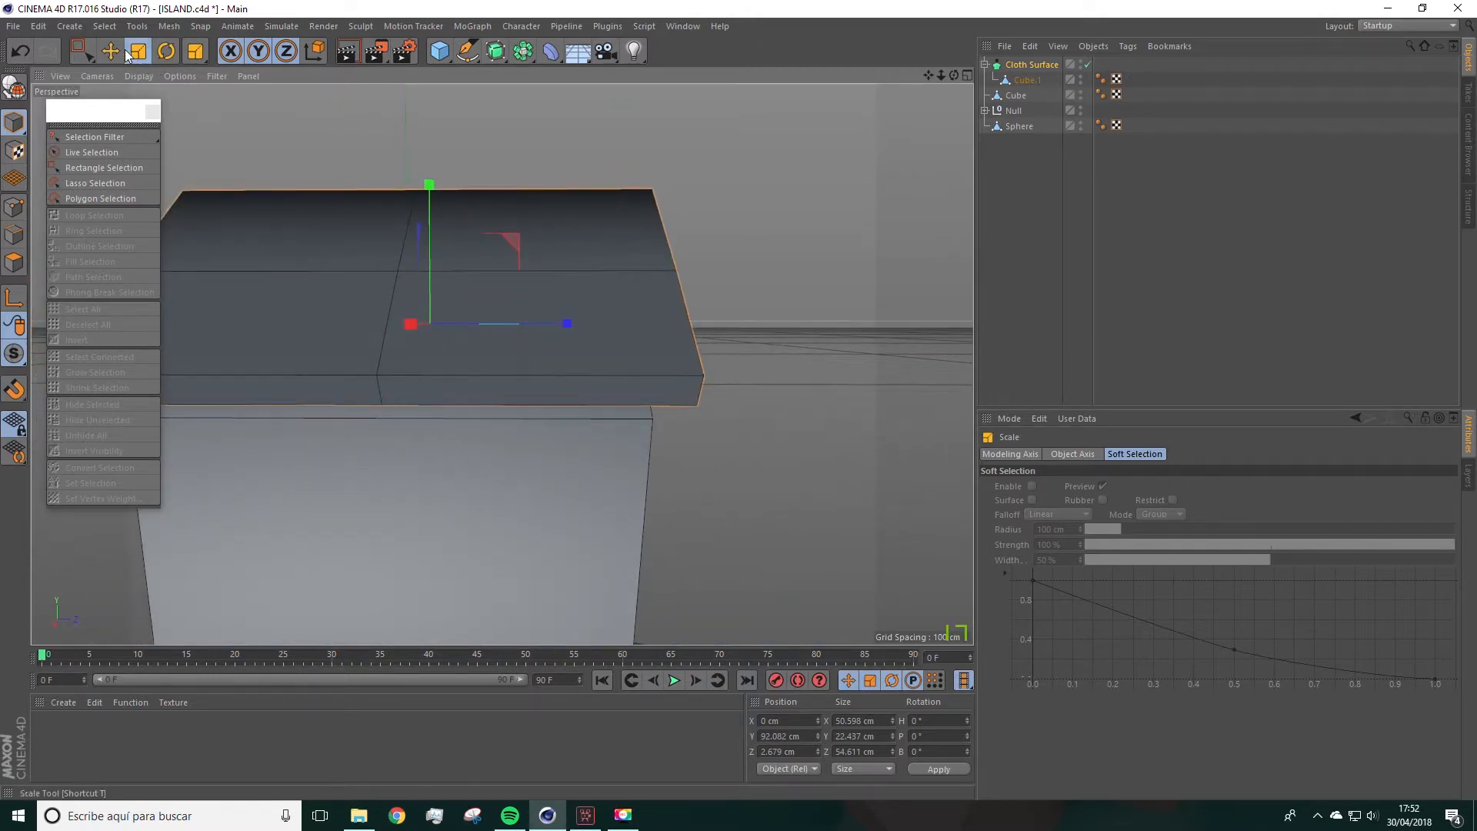
pyautogui.press('e')
pyautogui.moveTo(429, 196); pyautogui.dragTo(433, 208)
pyautogui.keyDown('alt'); pyautogui.moveTo(742, 427); pyautogui.dragTo(495, 422); pyautogui.keyUp('alt')
pyautogui.moveTo(498, 209); pyautogui.dragTo(493, 224)
# Step: Shift the roof along Z to about 3.3 cm and rescale it along the Z axis
pyautogui.keyDown('alt'); pyautogui.moveTo(488, 287); pyautogui.dragTo(486, 340); pyautogui.keyUp('alt')
pyautogui.scroll(-6, 507, 326)
pyautogui.keyDown('alt'); pyautogui.moveTo(547, 405); pyautogui.dragTo(356, 332); pyautogui.keyUp('alt')
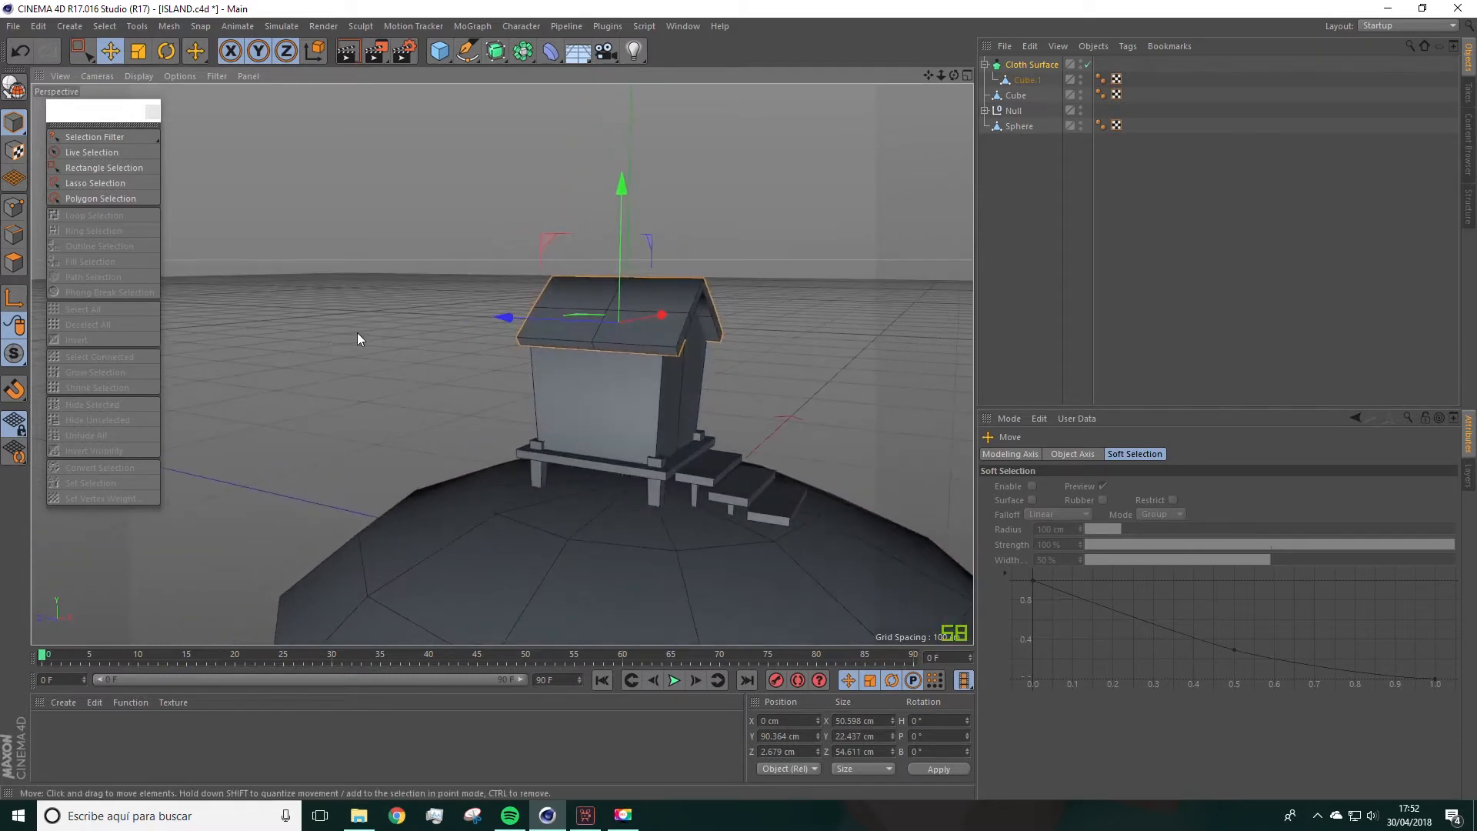
pyautogui.moveTo(518, 320); pyautogui.dragTo(594, 301)
pyautogui.click(138, 51)
pyautogui.scroll(4, 521, 280)
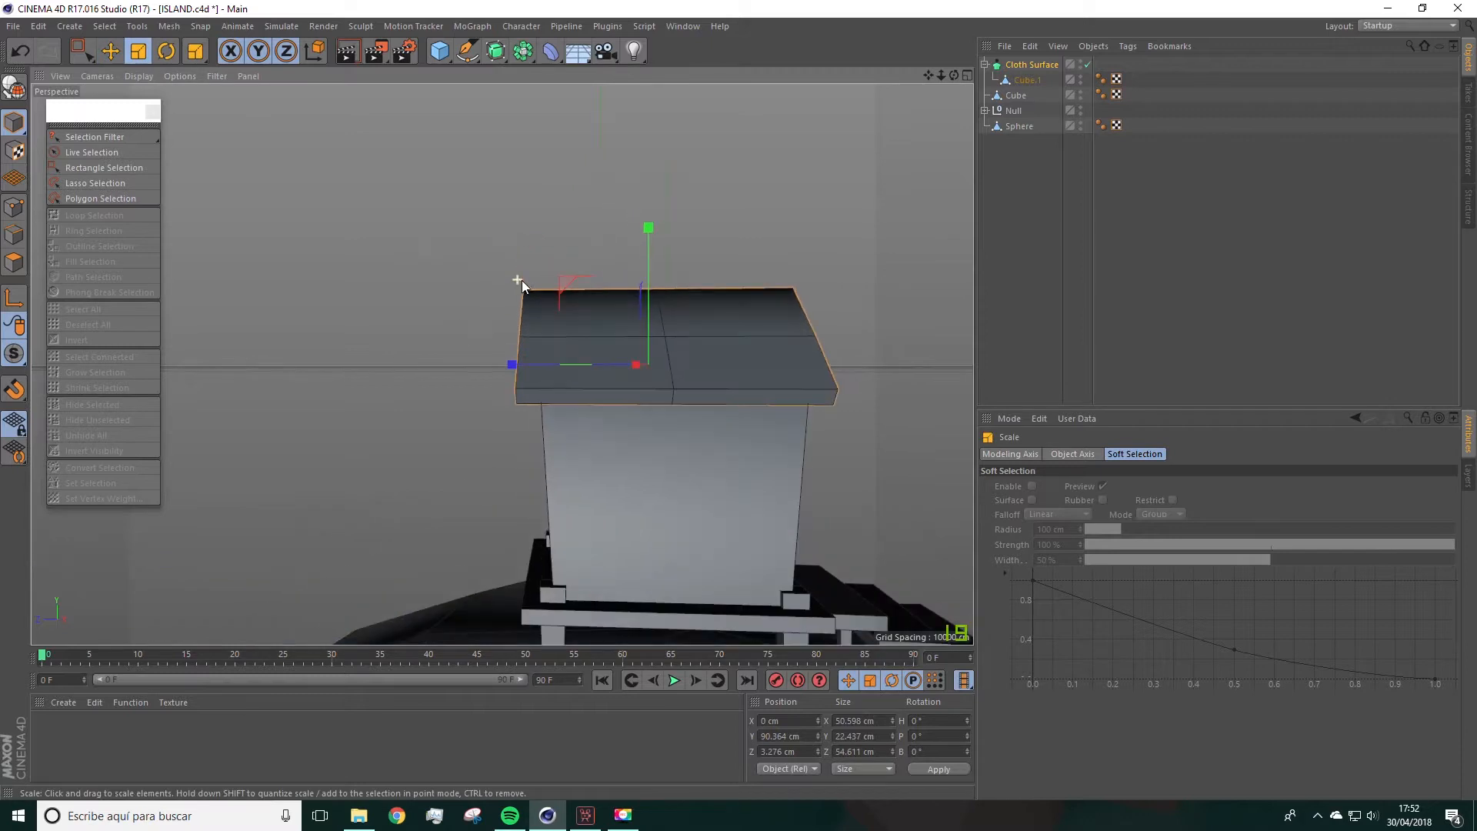
pyautogui.moveTo(514, 363); pyautogui.dragTo(669, 448)
# Step: Set the roof Cloth Surface's subdivisions to 0
pyautogui.click(110, 51)
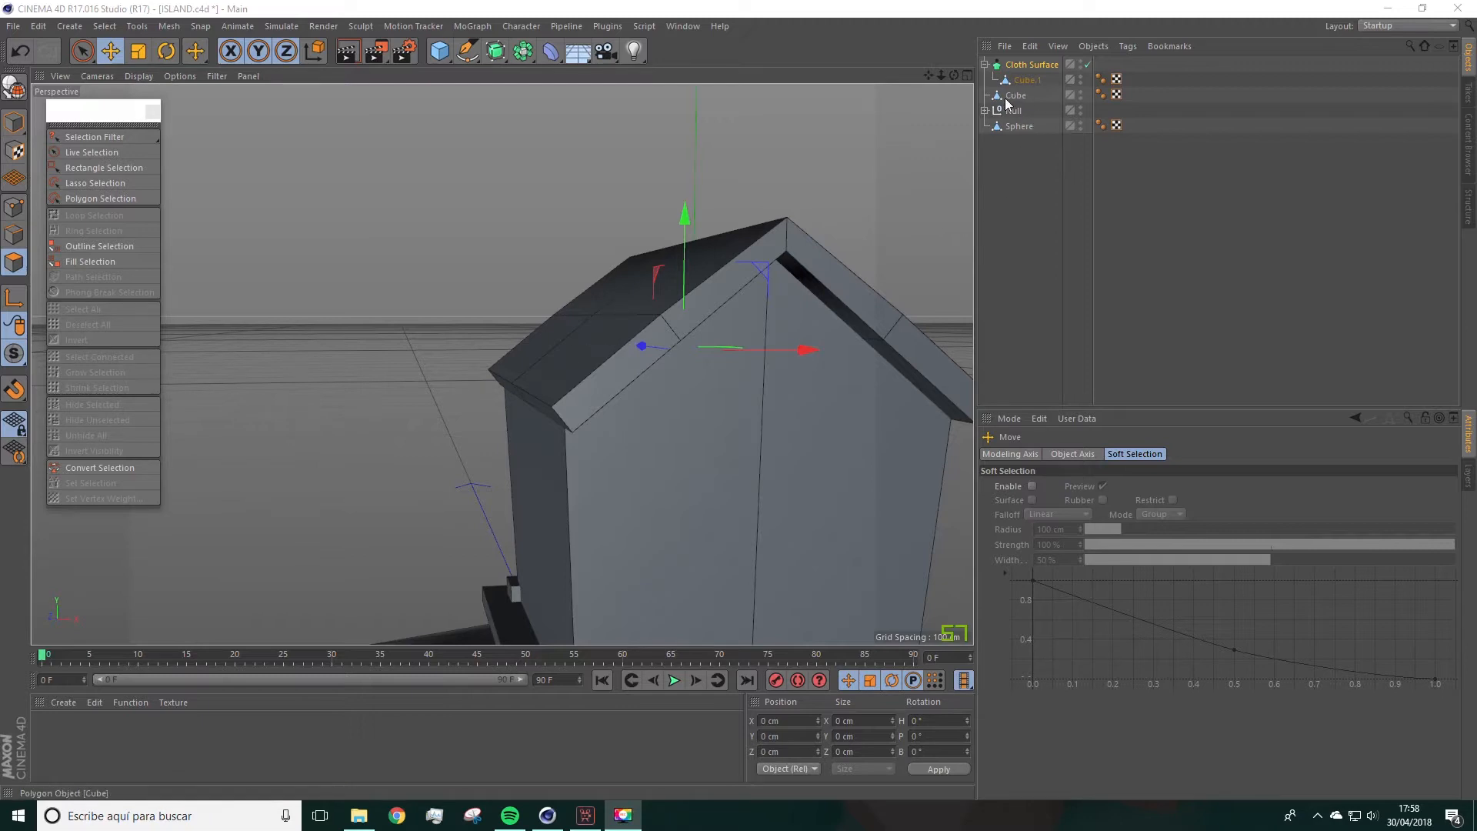
pyautogui.click(1025, 68)
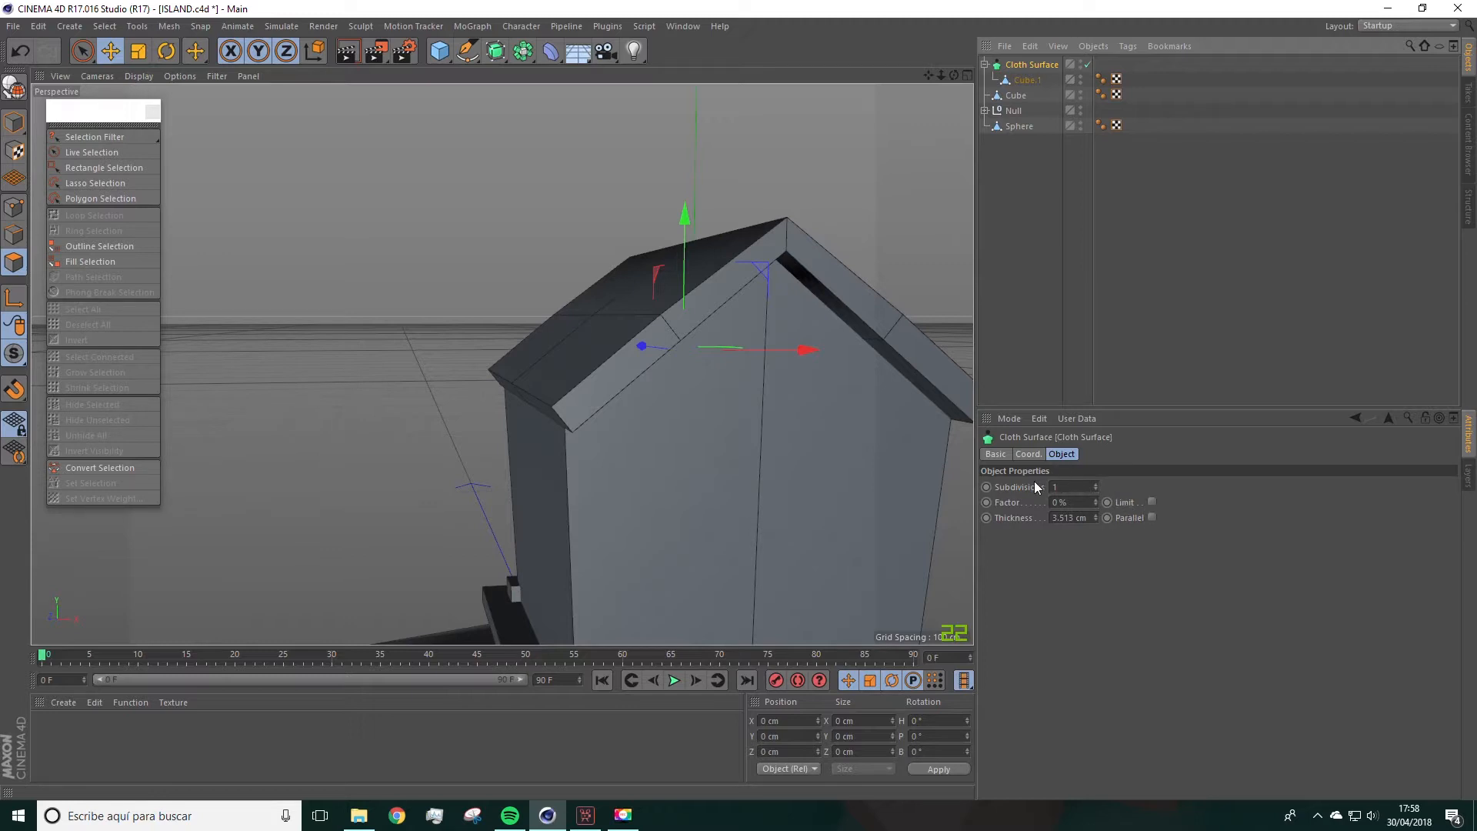
pyautogui.keyDown('alt'); pyautogui.moveTo(883, 472); pyautogui.dragTo(695, 418); pyautogui.keyUp('alt')
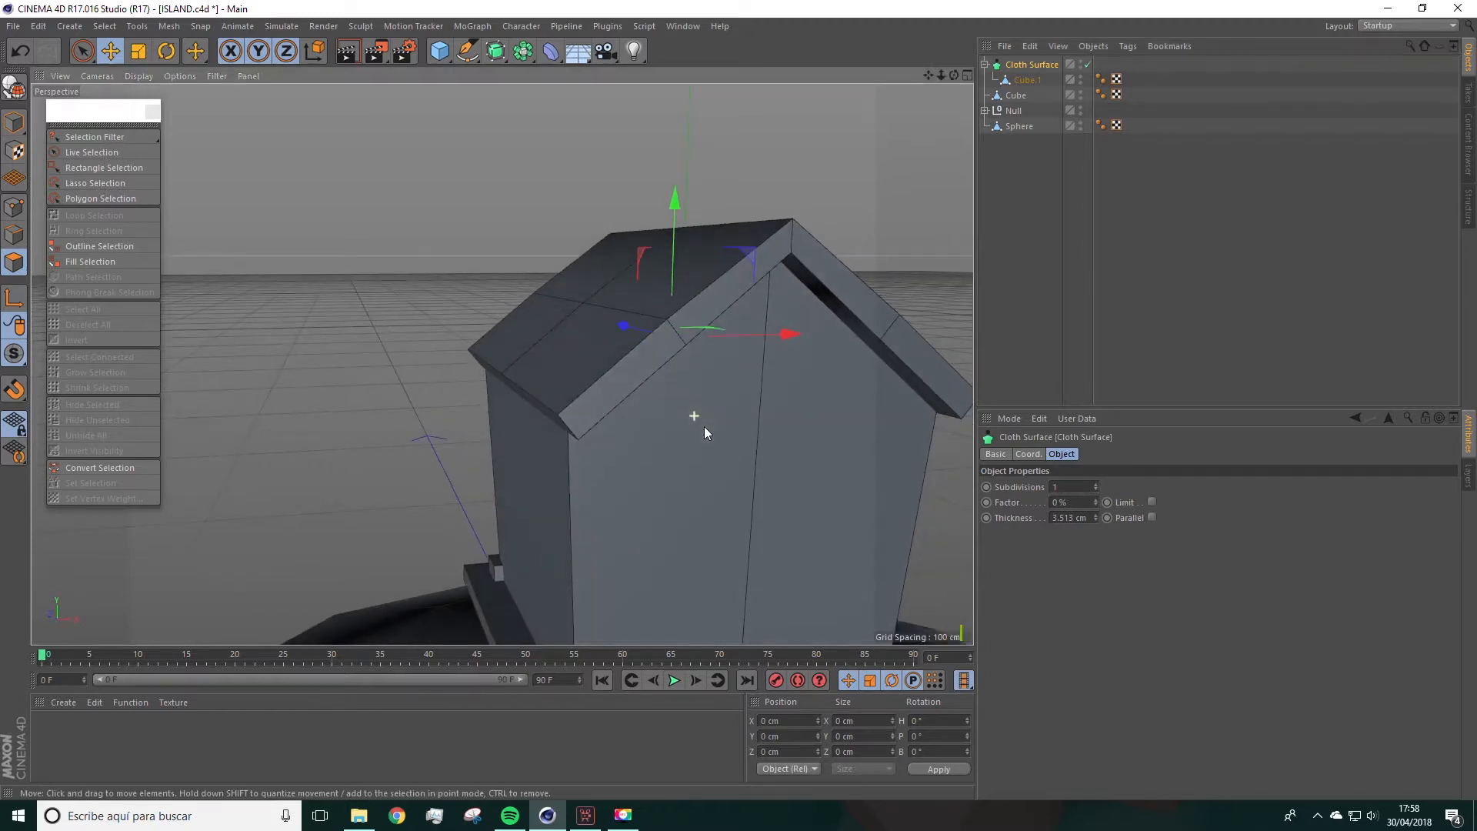
pyautogui.click(1095, 489)
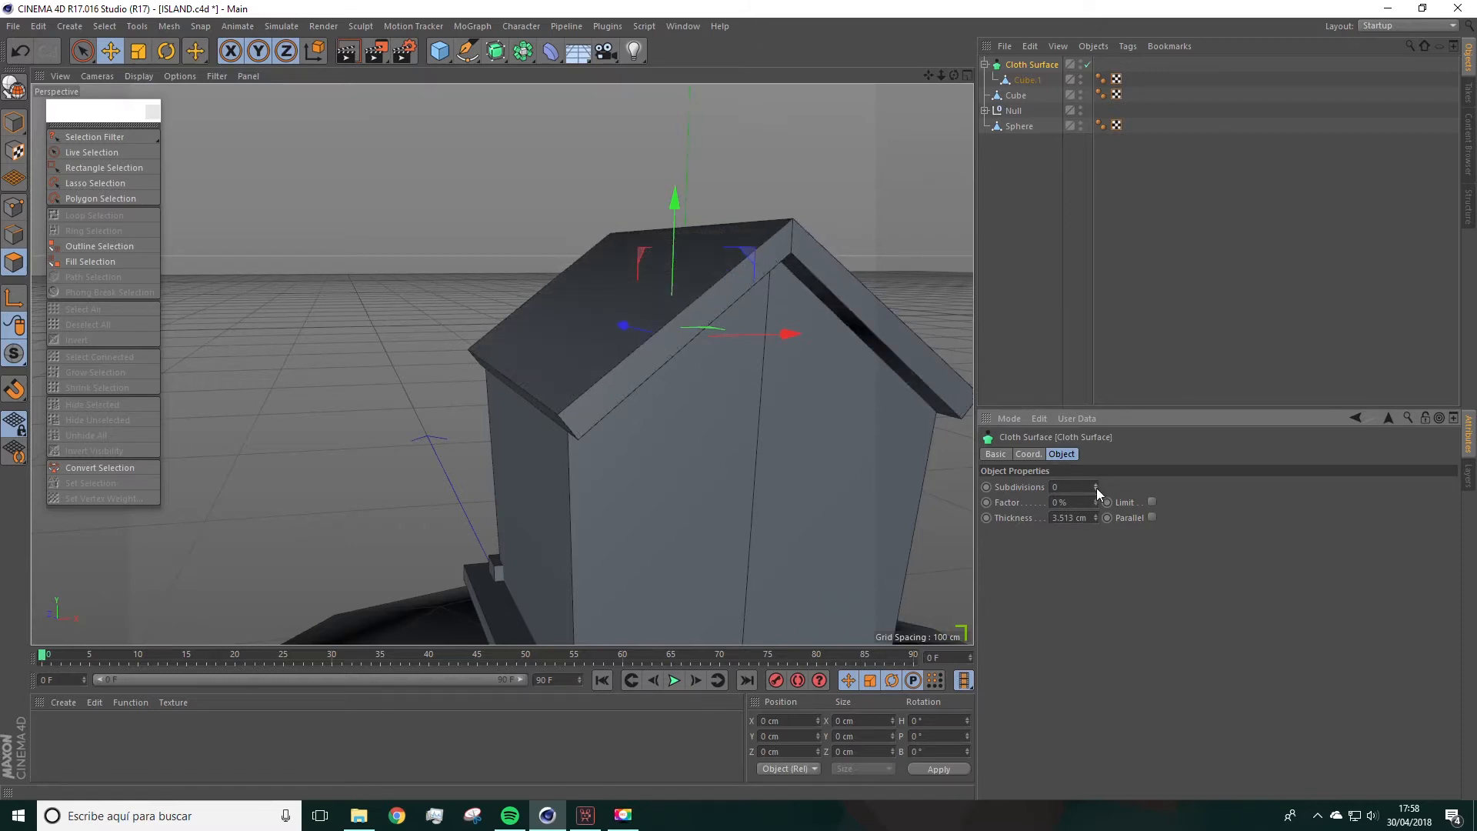
pyautogui.moveTo(702, 492)
pyautogui.keyDown('alt'); pyautogui.mouseDown()
pyautogui.moveTo(731, 503)
pyautogui.moveTo(658, 463)
pyautogui.moveTo(684, 487)
pyautogui.mouseUp(); pyautogui.keyUp('alt')
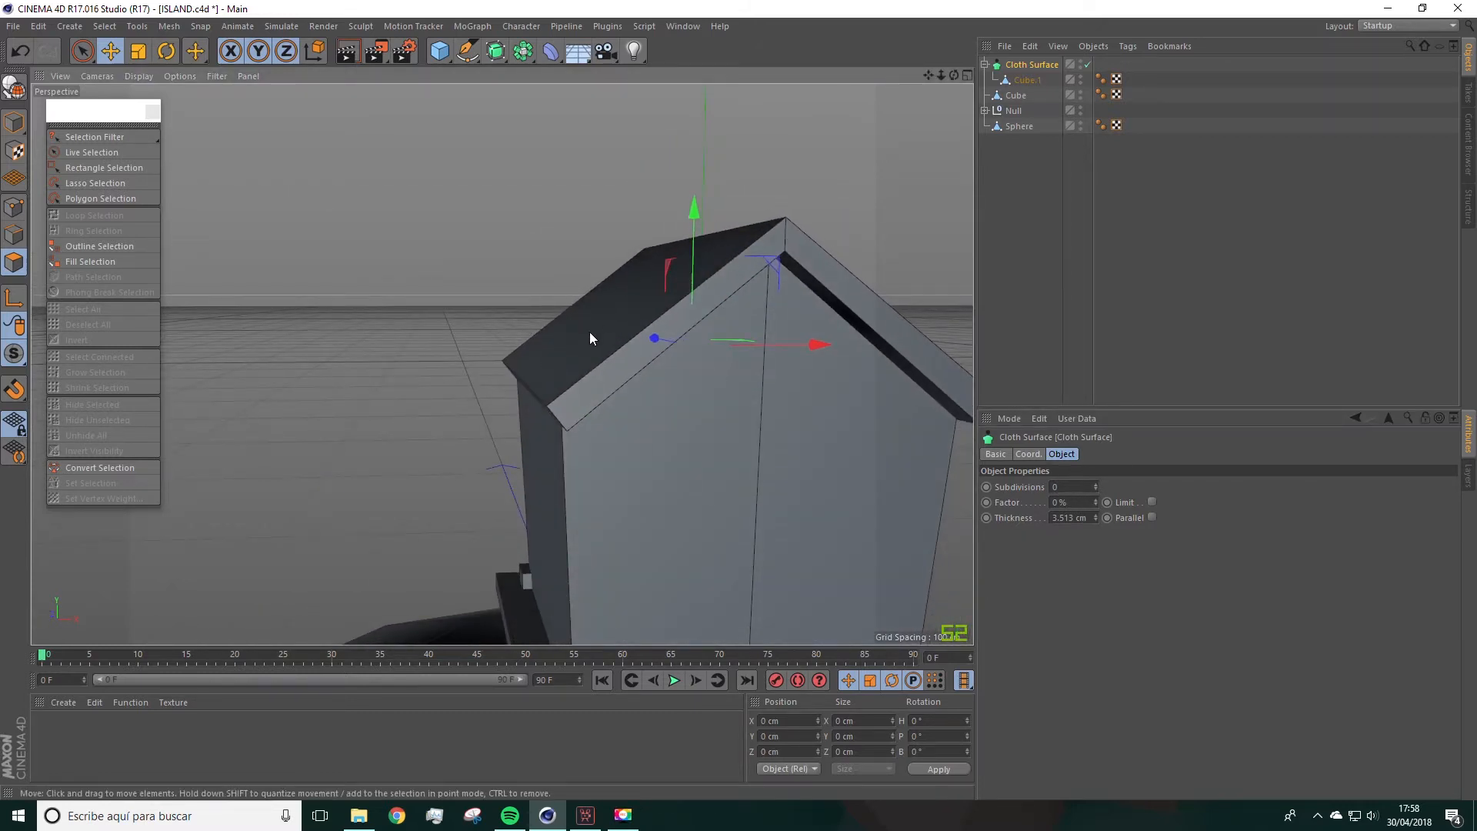
# Step: Make the roof's Cloth Surface editable, take Cube.1 out of the resulting null and delete the empty null
pyautogui.scroll(-3, 707, 377)
pyautogui.keyDown('alt'); pyautogui.moveTo(841, 303); pyautogui.dragTo(763, 282, button='middle'); pyautogui.keyUp('alt')
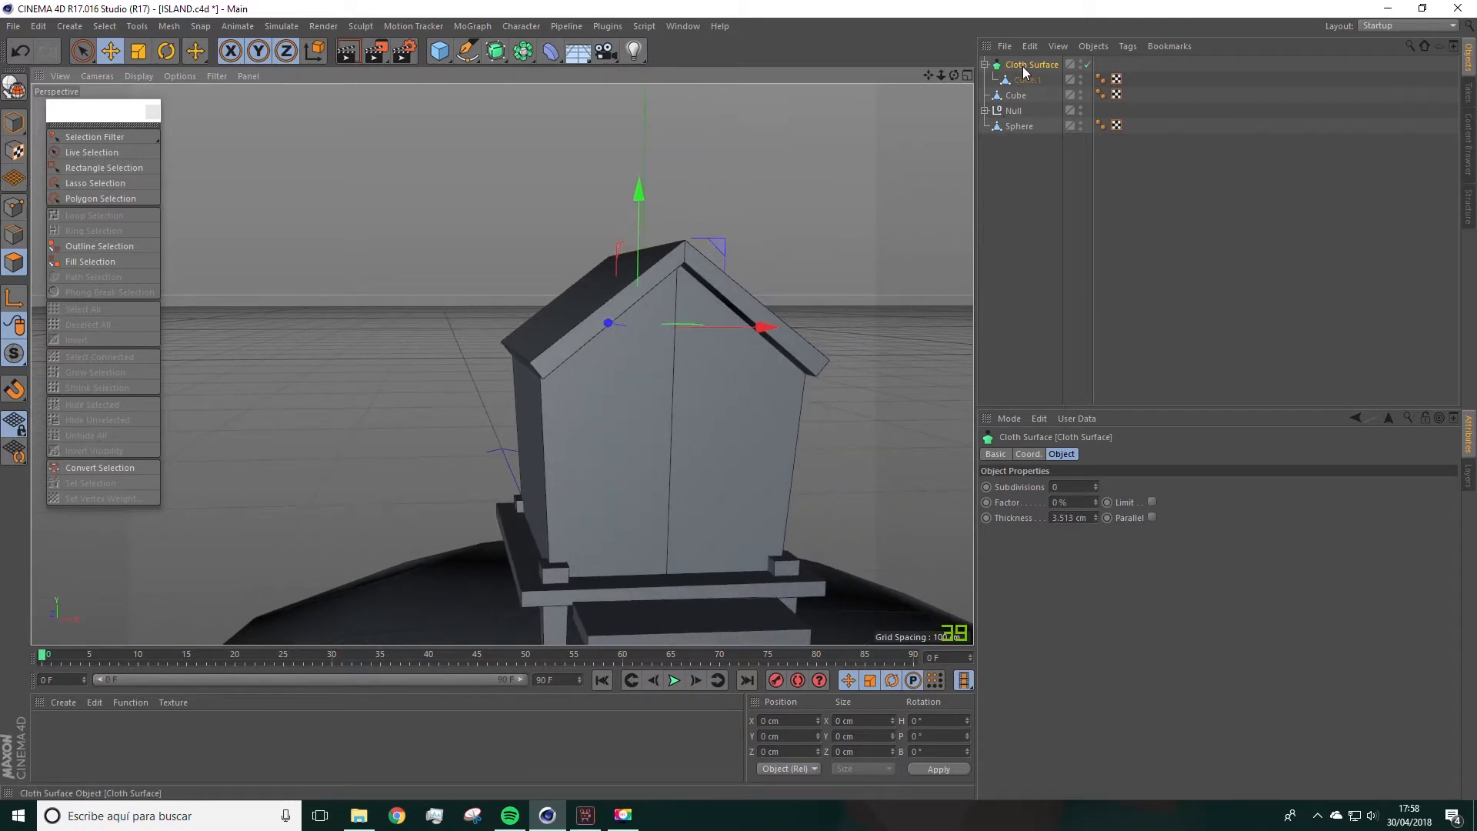
pyautogui.click(21, 93)
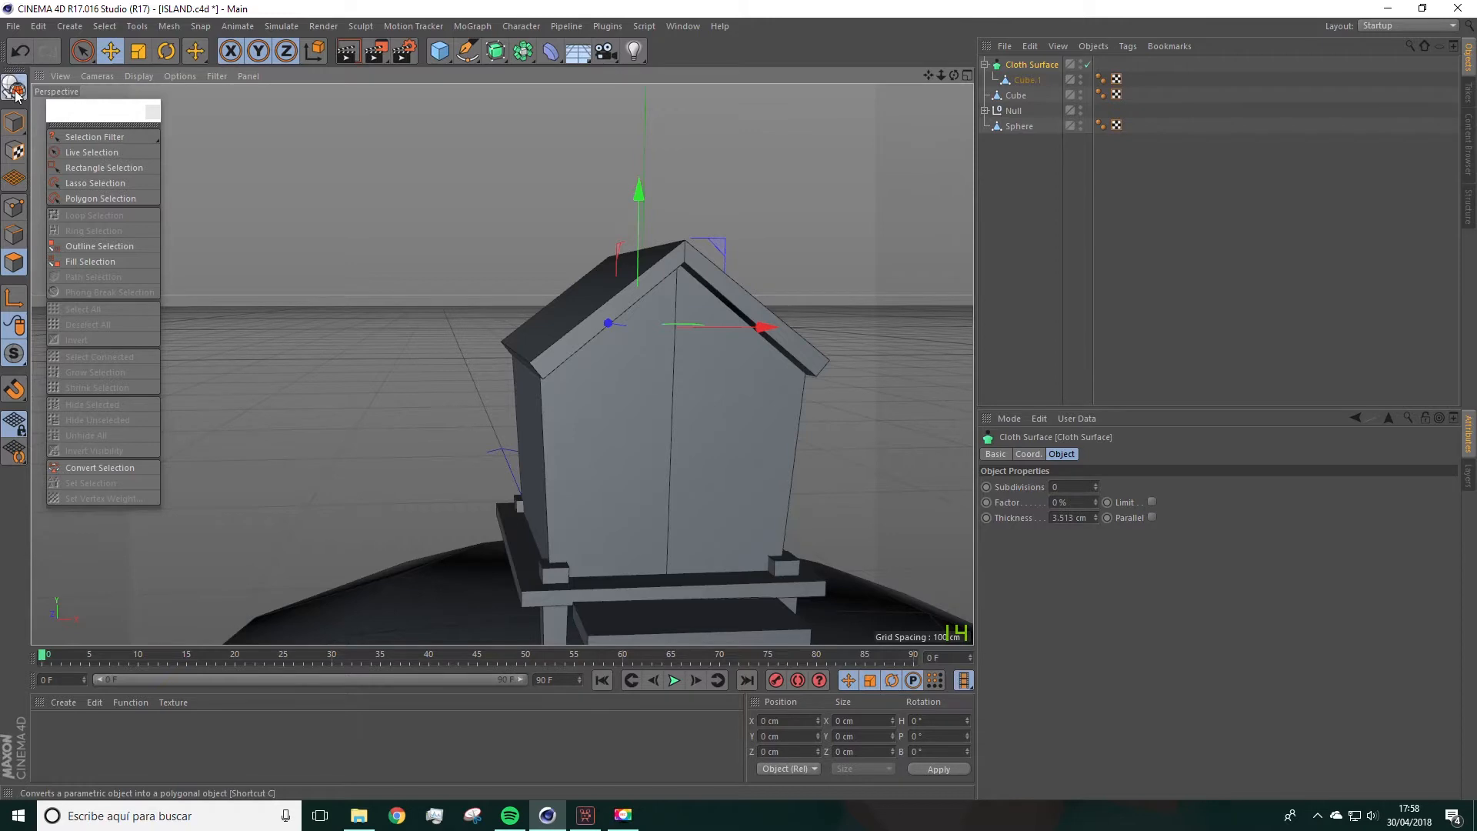
pyautogui.click(984, 65)
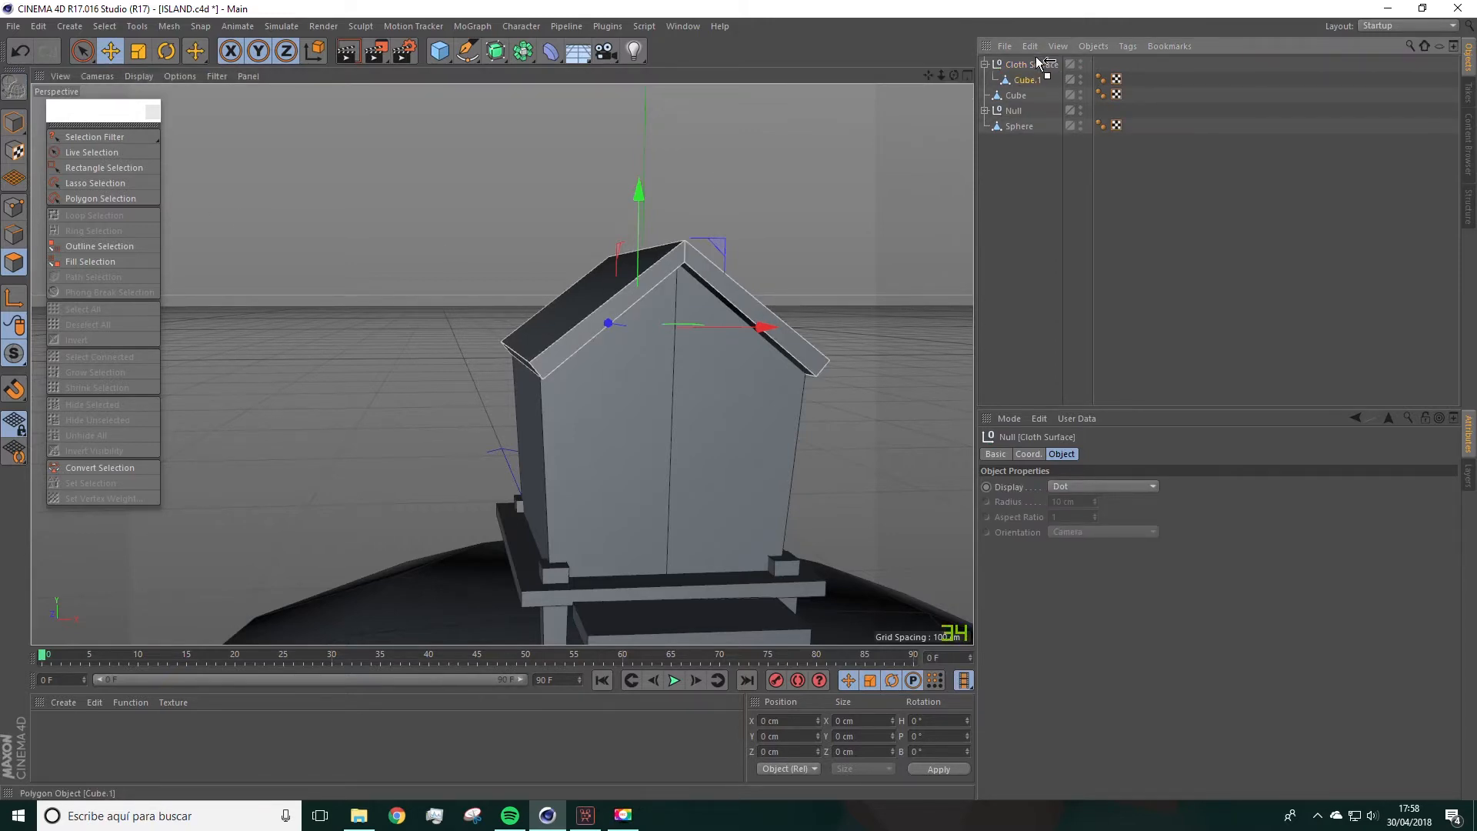
pyautogui.moveTo(1036, 57); pyautogui.dragTo(1023, 77)
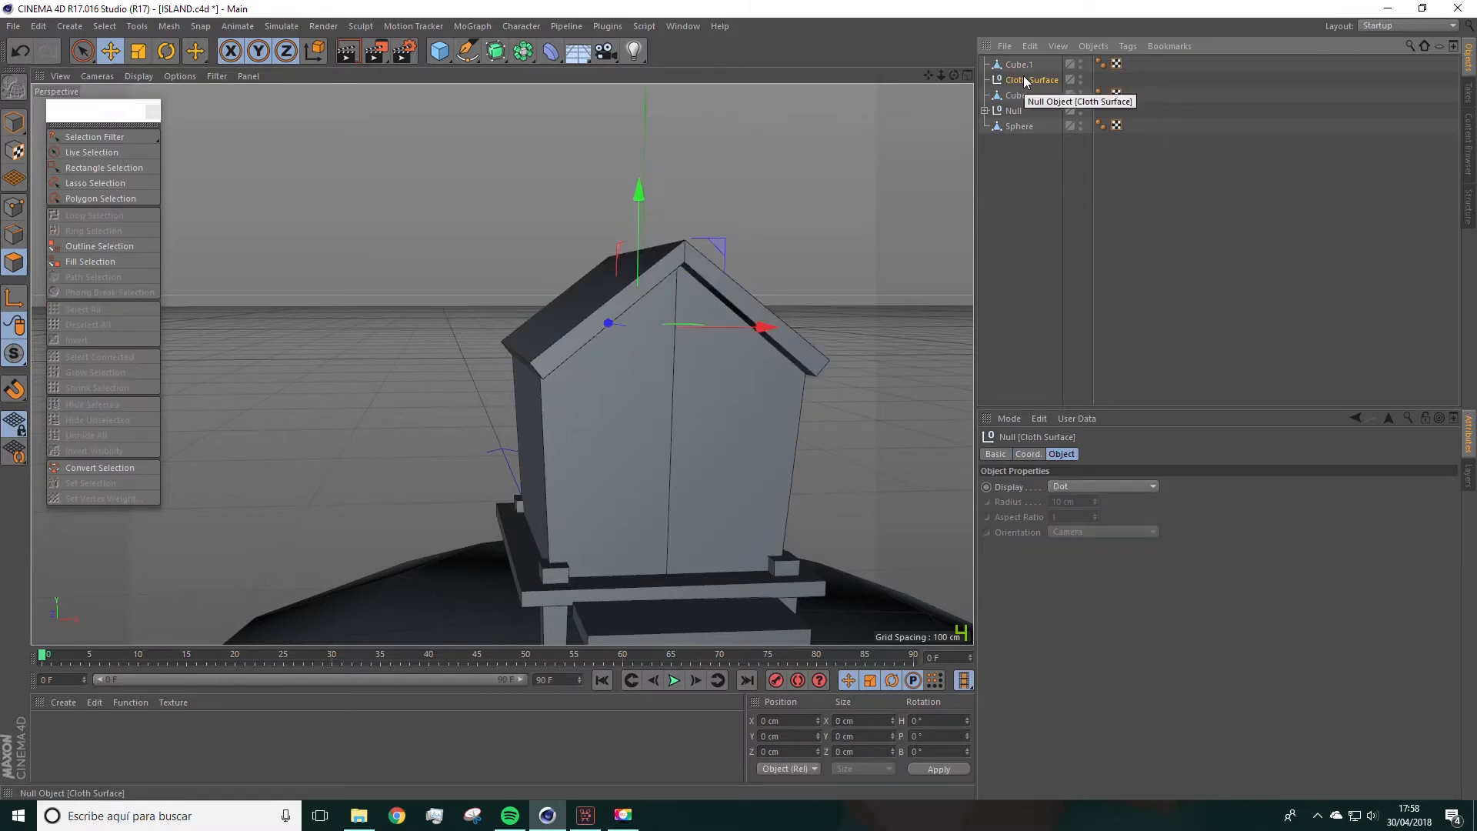
pyautogui.press('Delete')
pyautogui.click(1016, 67)
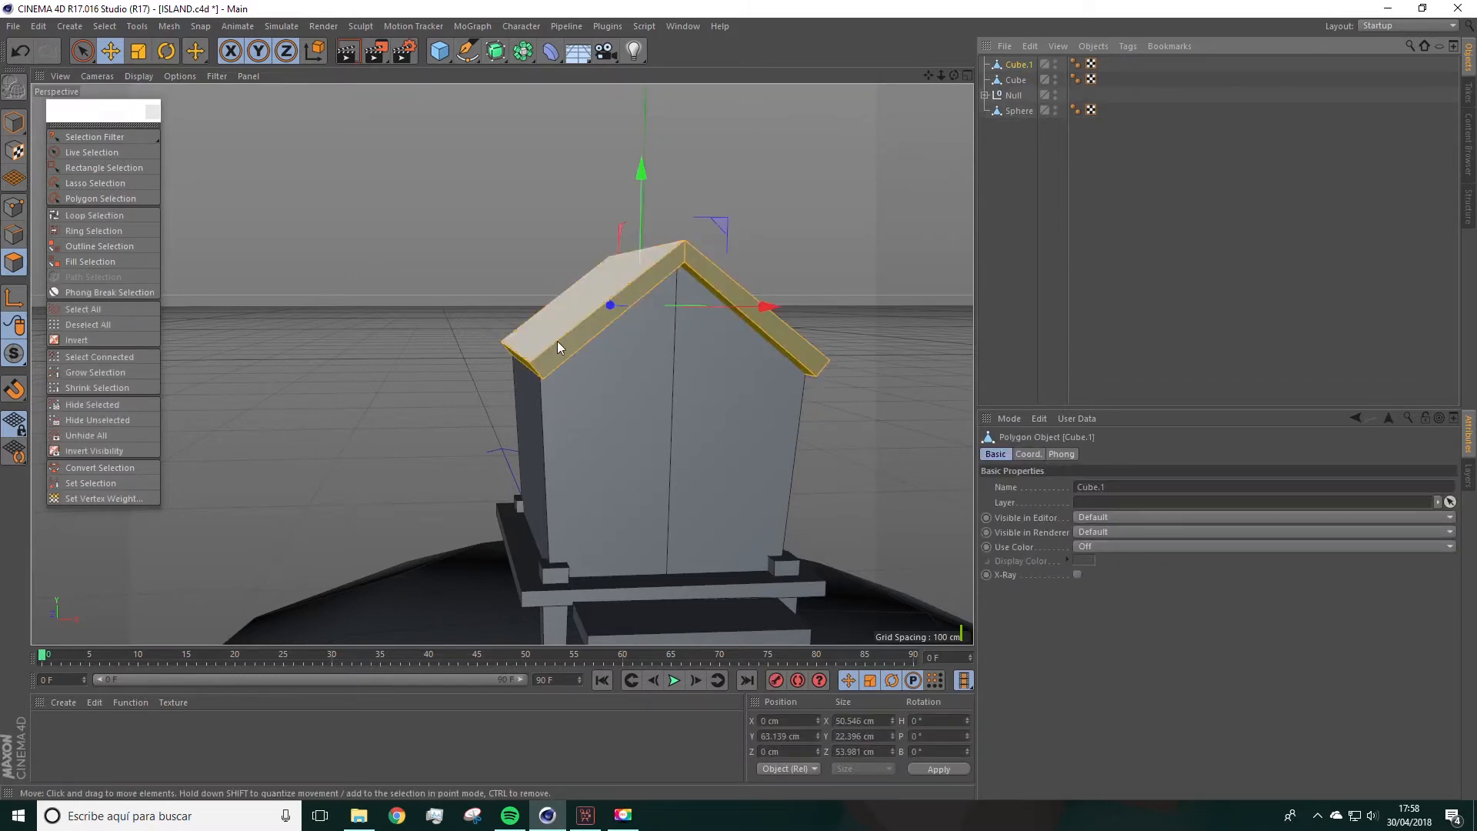
# Step: Pull the end faces of both eaves outward along the roof slopes, widening the roof to about 56.7 cm in X
pyautogui.keyDown('alt'); pyautogui.moveTo(561, 349); pyautogui.dragTo(600, 357); pyautogui.keyUp('alt')
pyautogui.click(489, 364)
pyautogui.keyDown('alt'); pyautogui.moveTo(493, 358); pyautogui.dragTo(440, 358); pyautogui.keyUp('alt')
pyautogui.moveTo(385, 422); pyautogui.dragTo(766, 369)
pyautogui.click(769, 356)
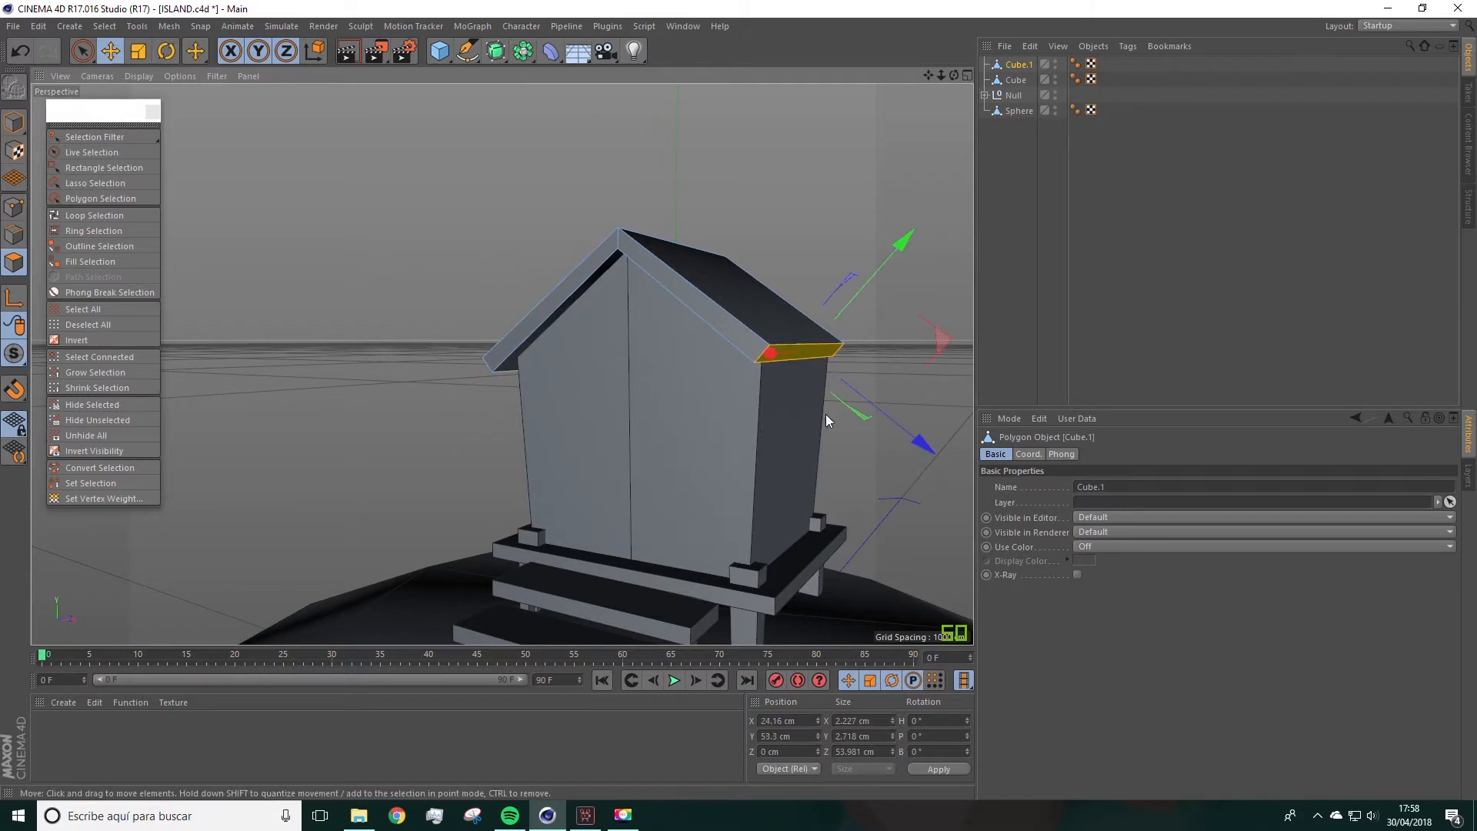
pyautogui.moveTo(934, 437); pyautogui.dragTo(941, 466)
pyautogui.keyDown('alt'); pyautogui.moveTo(708, 480); pyautogui.dragTo(860, 450); pyautogui.keyUp('alt')
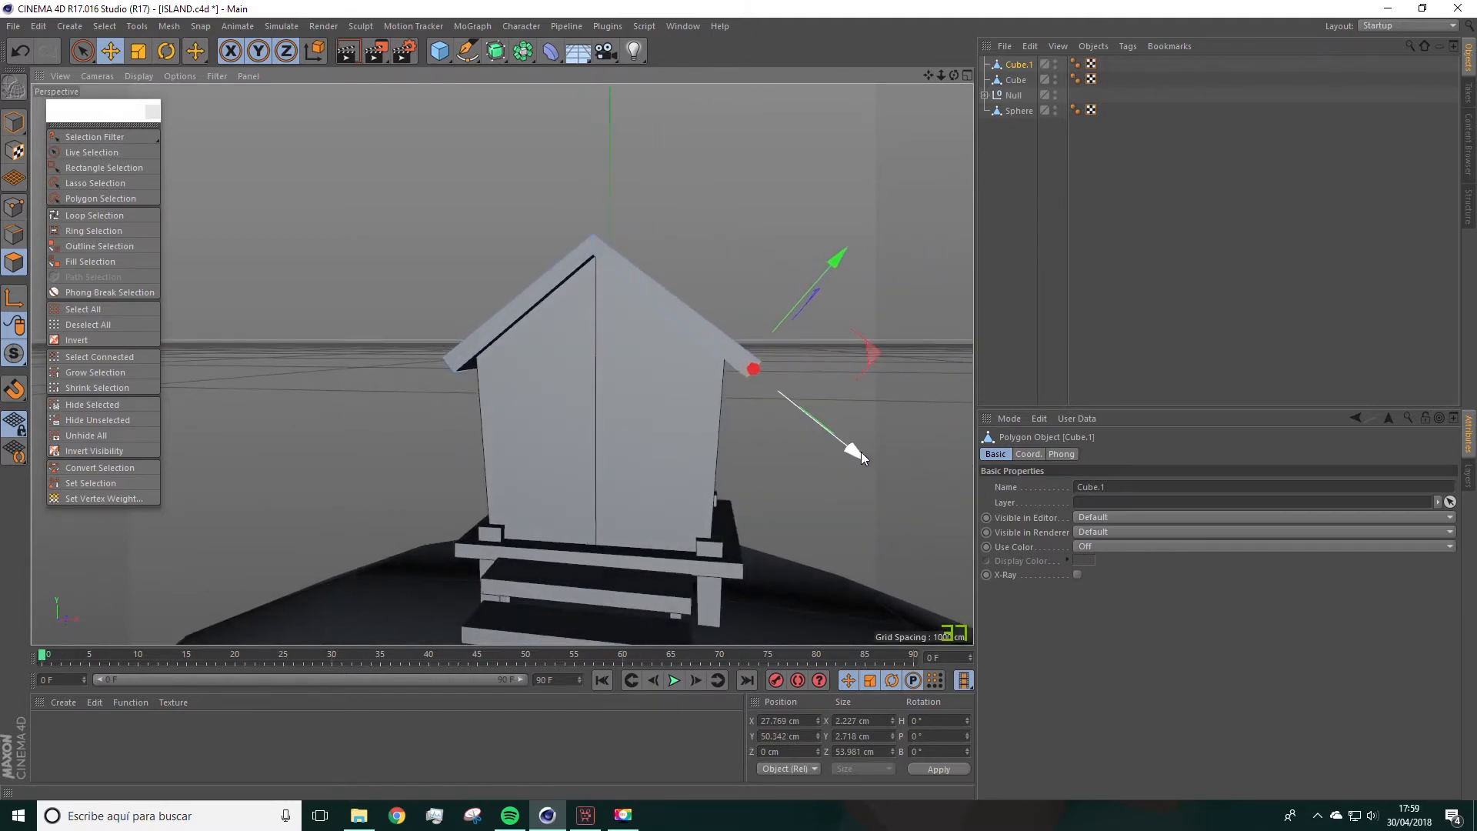
pyautogui.moveTo(610, 416)
pyautogui.keyDown('alt'); pyautogui.mouseDown()
pyautogui.moveTo(624, 427)
pyautogui.moveTo(551, 469)
pyautogui.moveTo(622, 454)
pyautogui.moveTo(523, 432)
pyautogui.moveTo(584, 393)
pyautogui.moveTo(585, 410)
pyautogui.mouseUp(); pyautogui.keyUp('alt')
pyautogui.click(441, 441)
# Step: Select the two large sloping top faces of the roof
pyautogui.keyDown('alt'); pyautogui.moveTo(501, 365); pyautogui.dragTo(384, 370); pyautogui.keyUp('alt')
pyautogui.keyDown('alt'); pyautogui.moveTo(385, 376); pyautogui.dragTo(727, 349, button='right'); pyautogui.keyUp('alt')
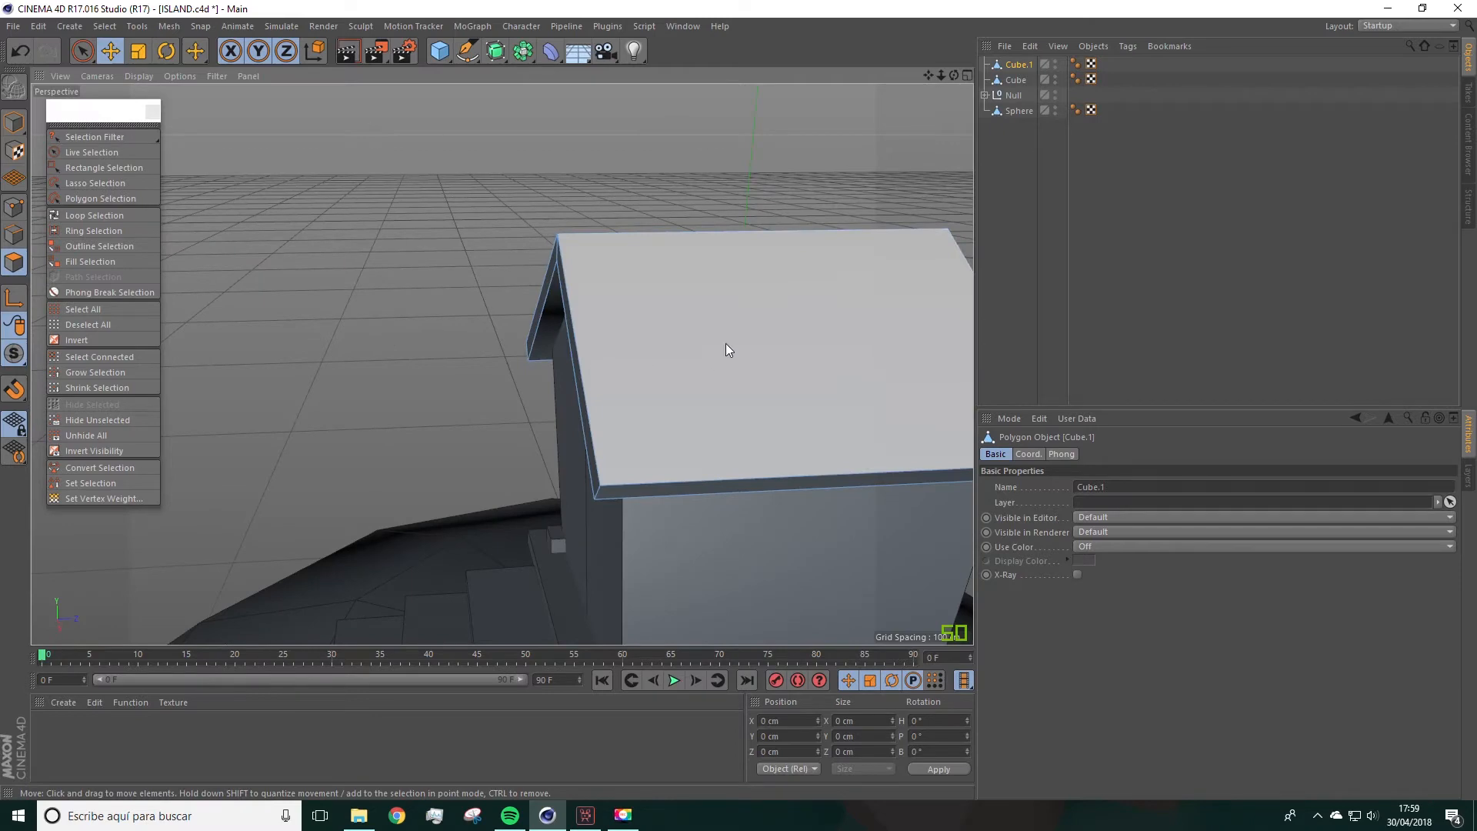
pyautogui.keyDown('alt'); pyautogui.moveTo(666, 390); pyautogui.dragTo(498, 262); pyautogui.keyUp('alt')
pyautogui.click(666, 403)
pyautogui.keyDown('shift'); pyautogui.click(498, 256); pyautogui.keyUp('shift')
pyautogui.keyDown('alt'); pyautogui.moveTo(636, 312); pyautogui.dragTo(557, 327); pyautogui.keyUp('alt')
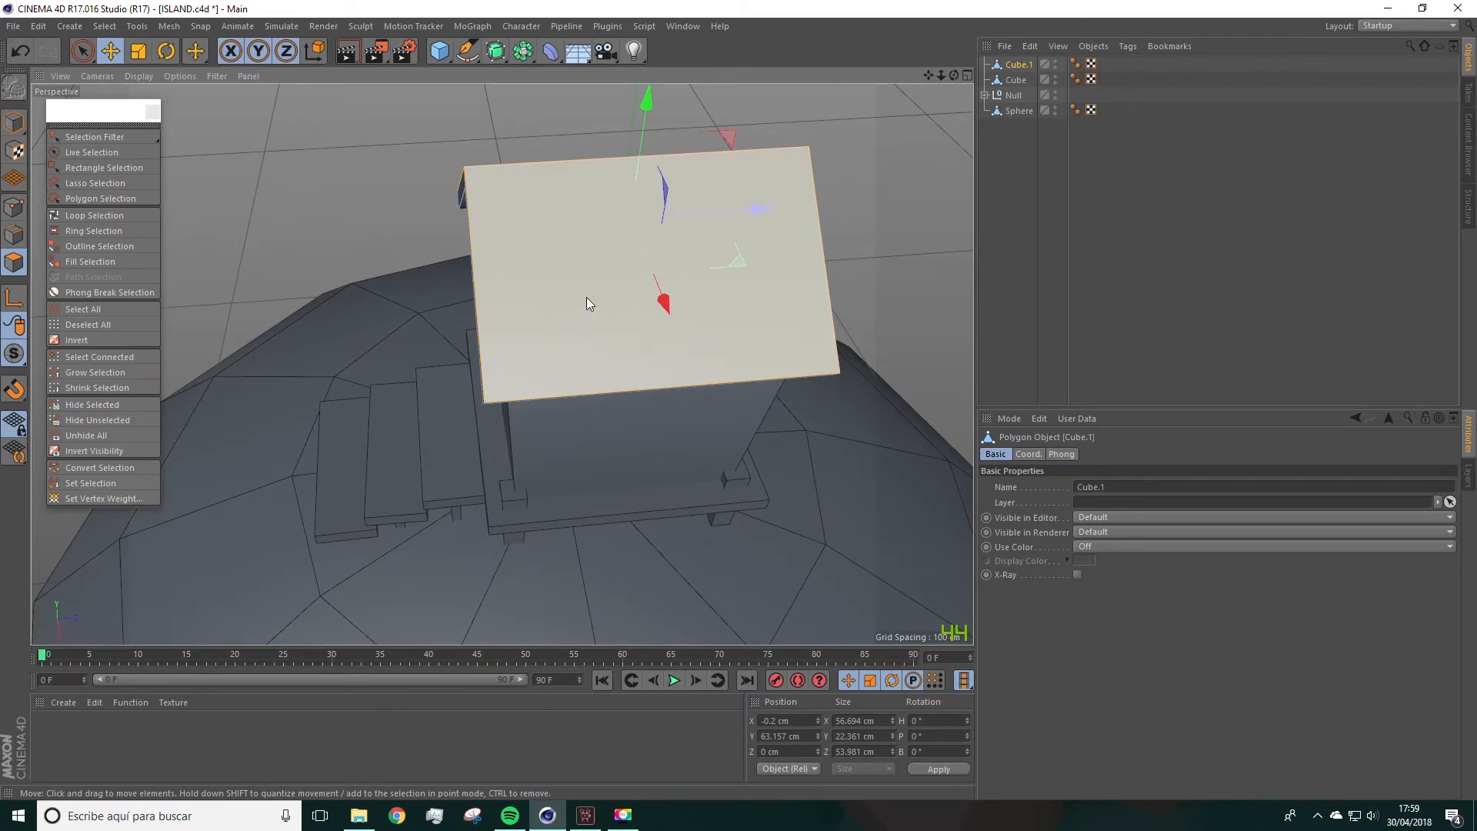
# Step: Switch to the Modeling layout and set the Knife tool to Plane mode
pyautogui.click(1386, 29)
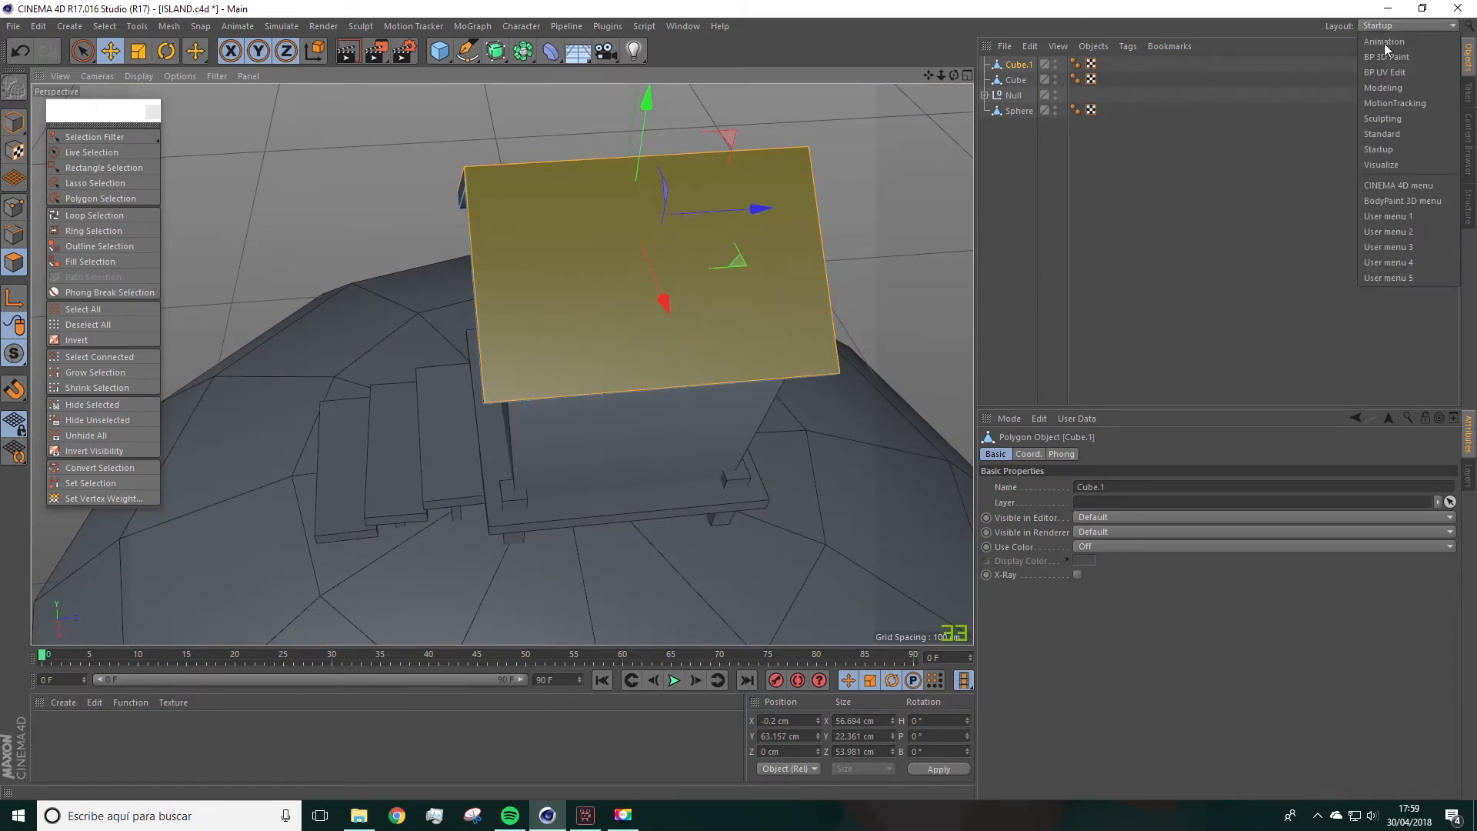
pyautogui.click(1382, 91)
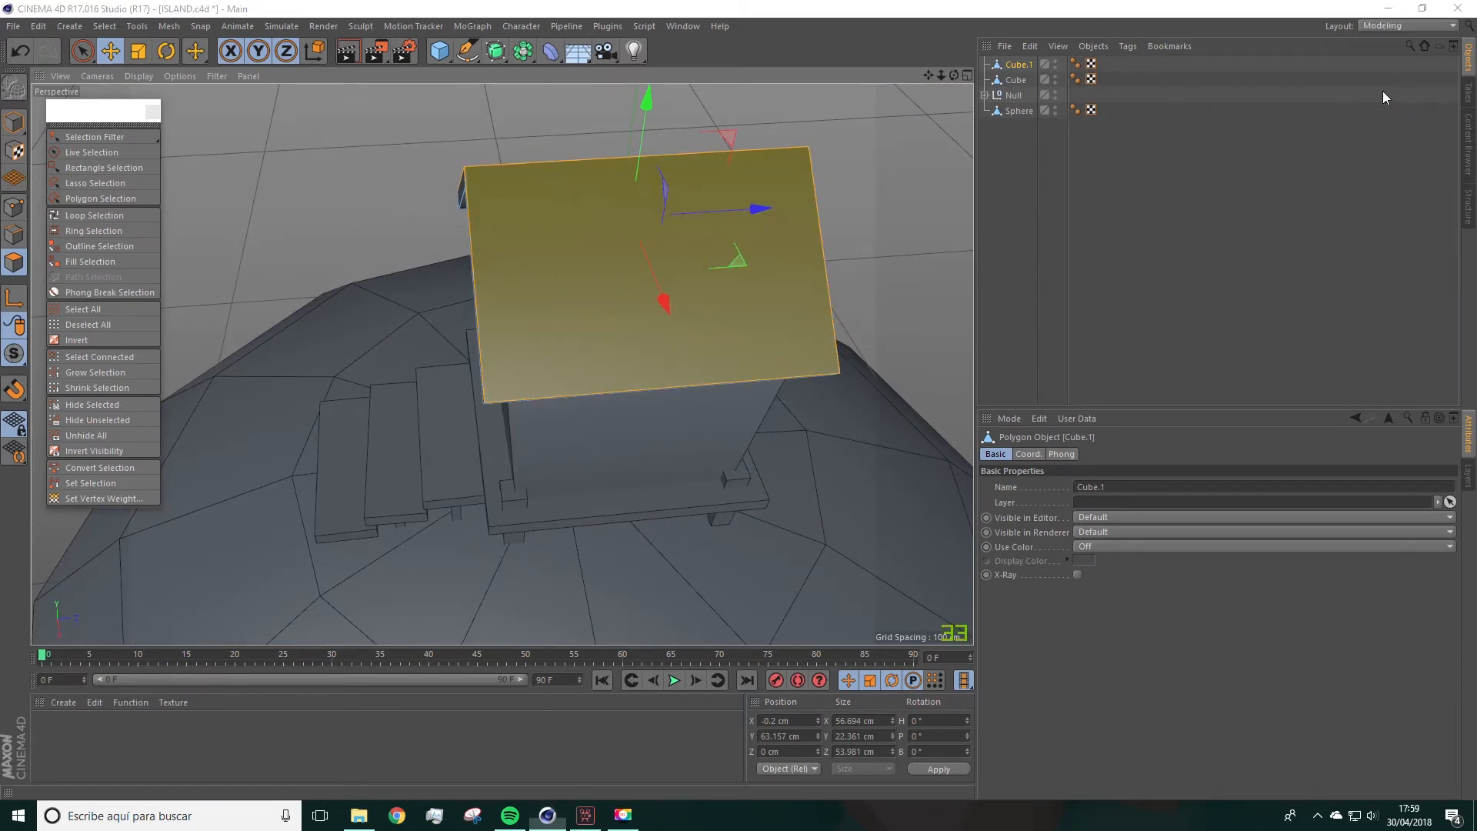
pyautogui.click(273, 770)
pyautogui.click(305, 786)
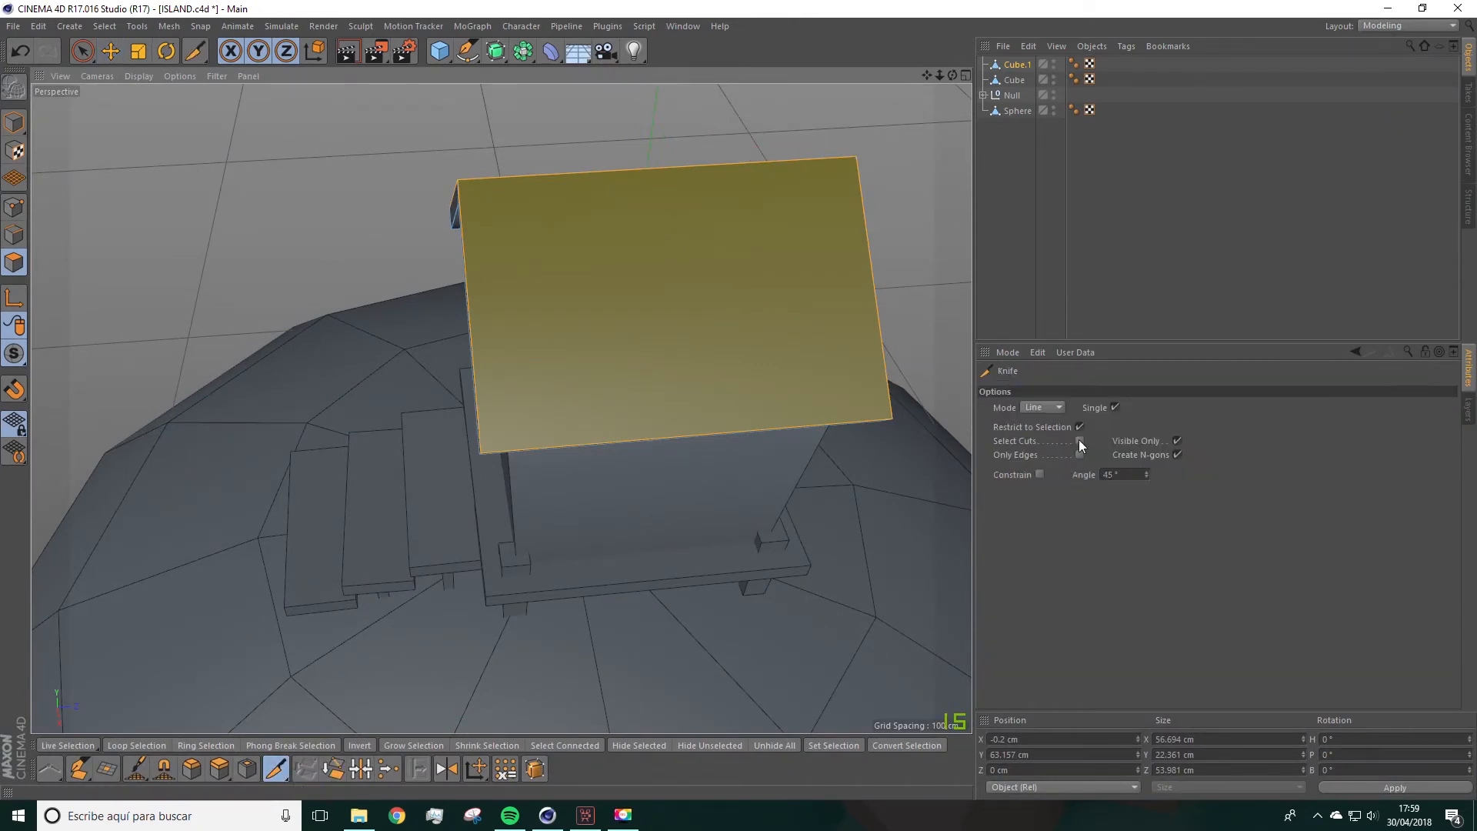
pyautogui.click(1052, 407)
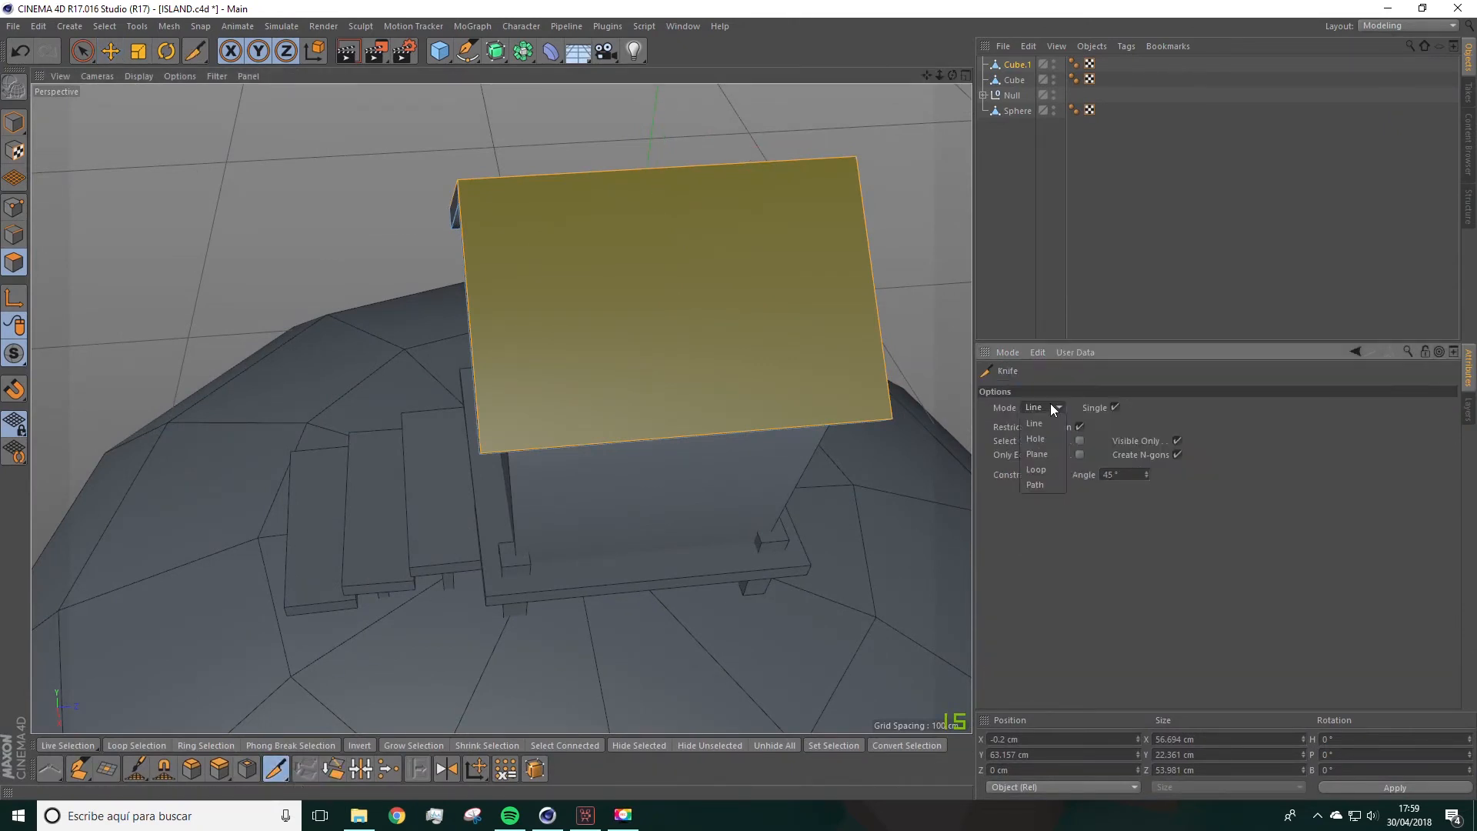
pyautogui.click(1047, 454)
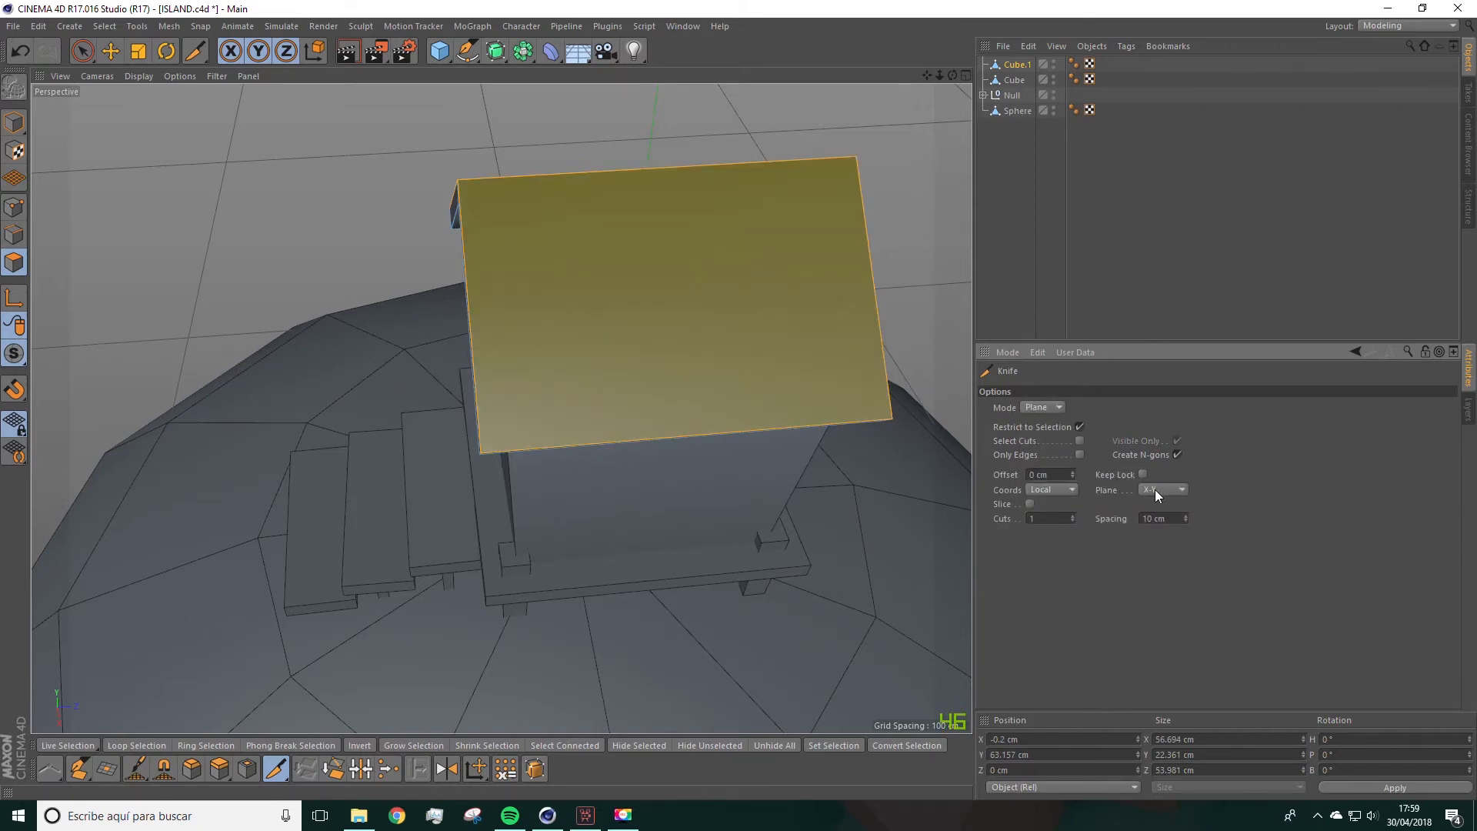
# Step: Cut a narrow strip near each gable end across both roof slopes, parallel to the X-Y plane
pyautogui.keyDown('alt'); pyautogui.moveTo(854, 373); pyautogui.dragTo(561, 373); pyautogui.keyUp('alt')
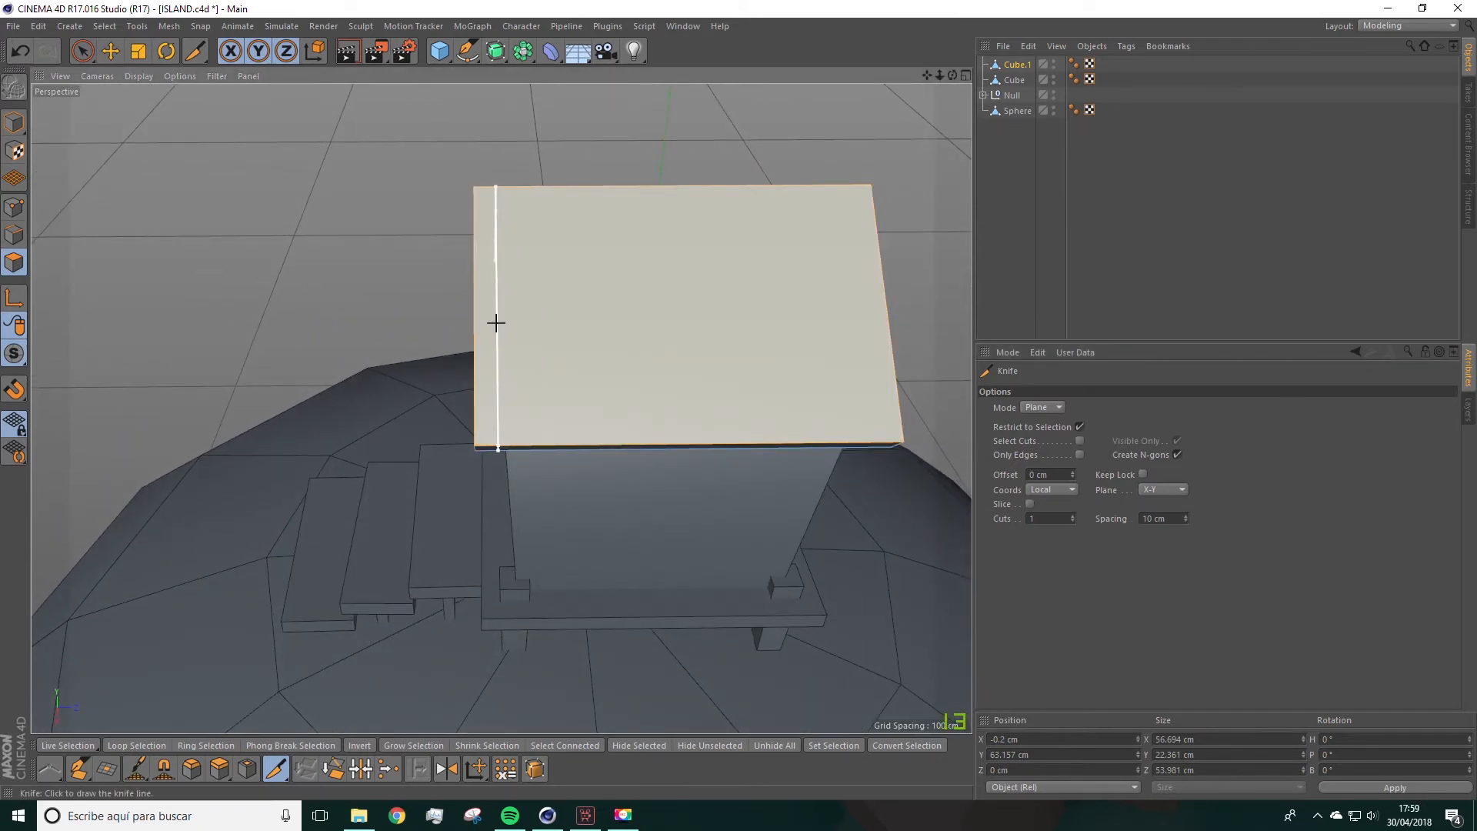
pyautogui.click(496, 325)
pyautogui.keyDown('alt'); pyautogui.moveTo(712, 369); pyautogui.dragTo(796, 365); pyautogui.keyUp('alt')
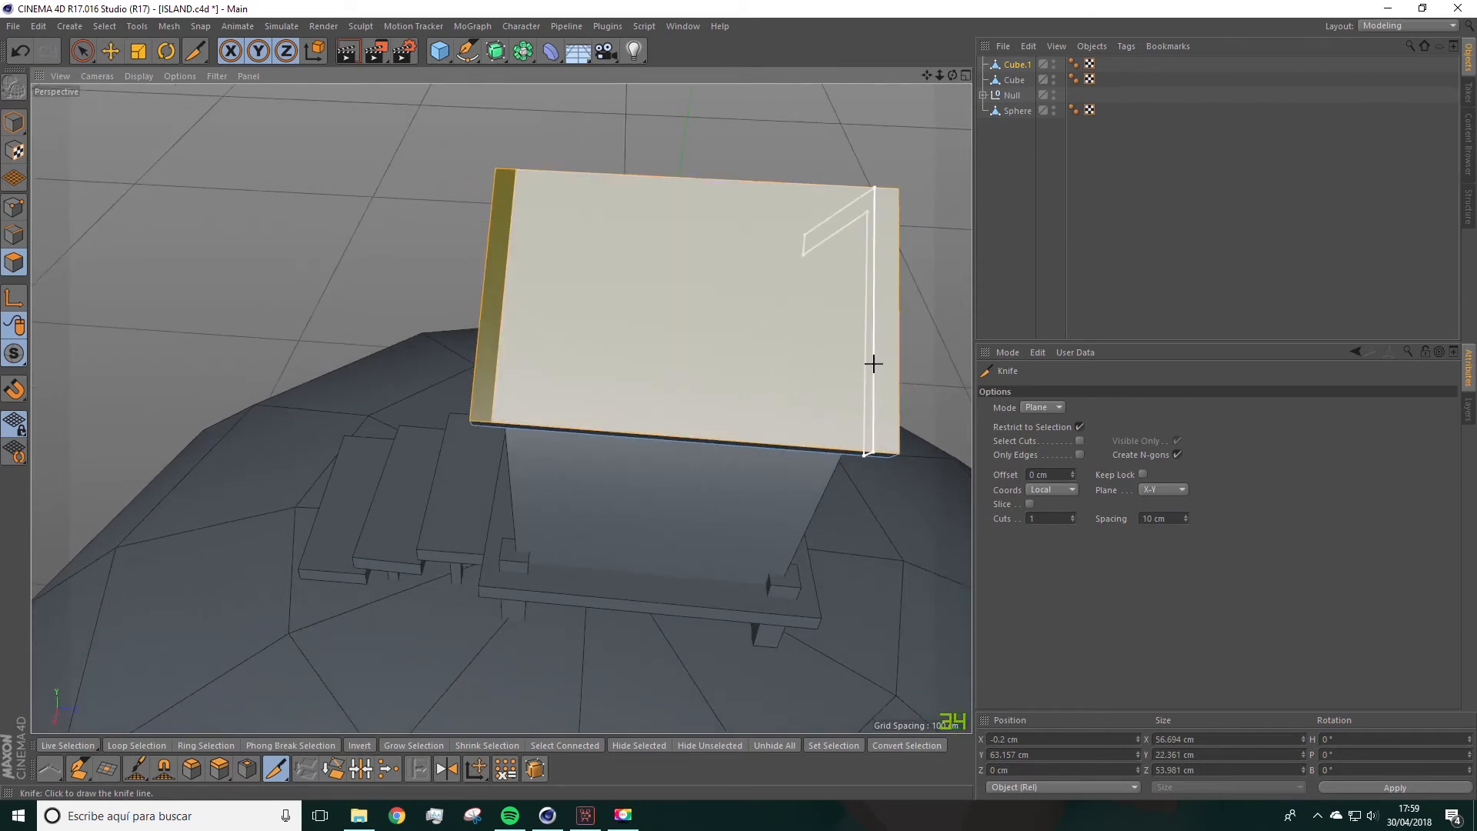
pyautogui.click(873, 363)
pyautogui.keyDown('alt'); pyautogui.moveTo(834, 389); pyautogui.dragTo(780, 348); pyautogui.keyUp('alt')
# Step: Extrude the narrow strips at both gable ends of the roof by about 1.32 cm with a maximum angle of 200°
pyautogui.click(82, 51)
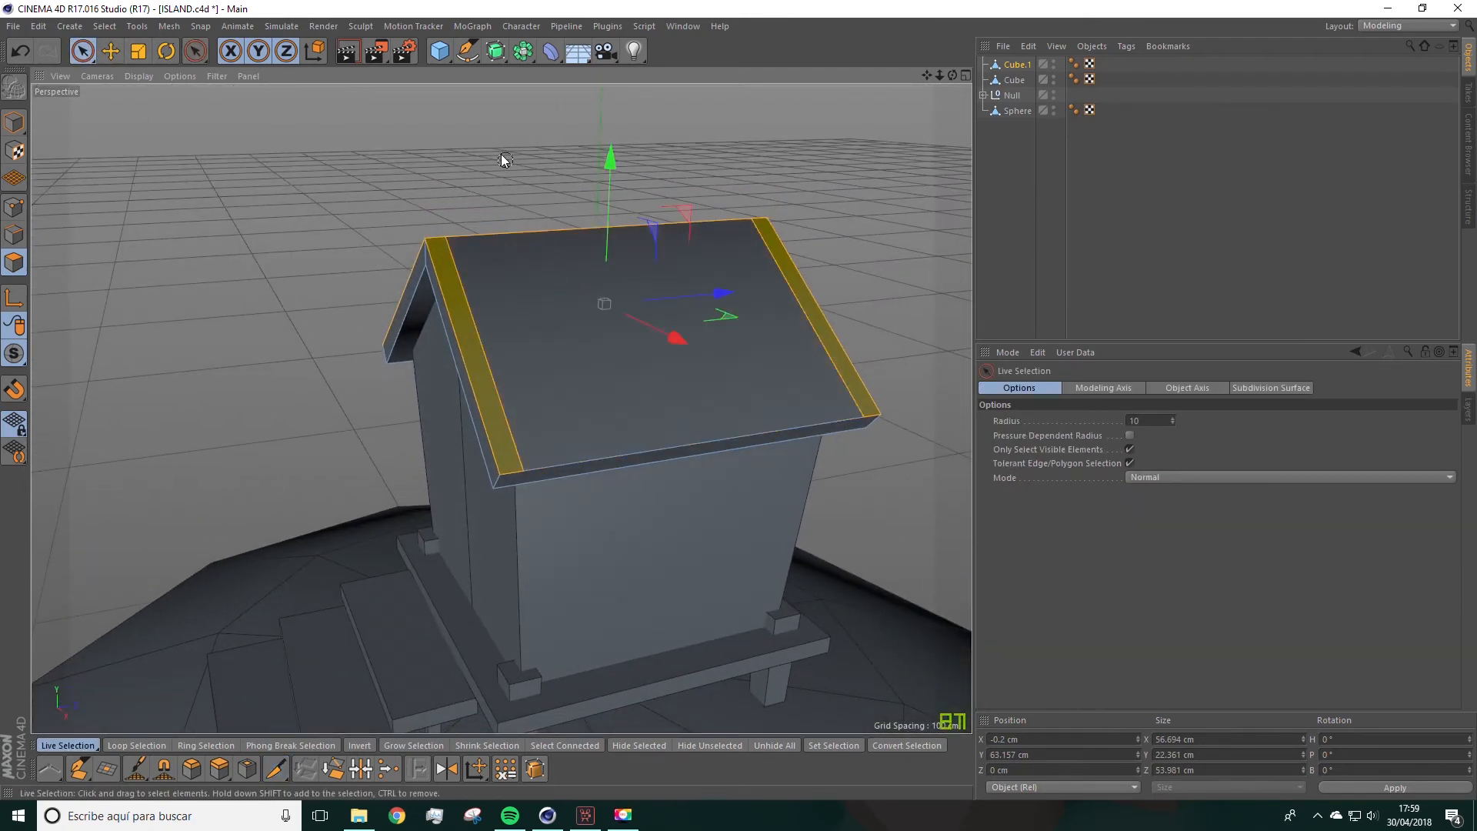
pyautogui.keyDown('alt'); pyautogui.moveTo(478, 131); pyautogui.dragTo(354, 349); pyautogui.keyUp('alt')
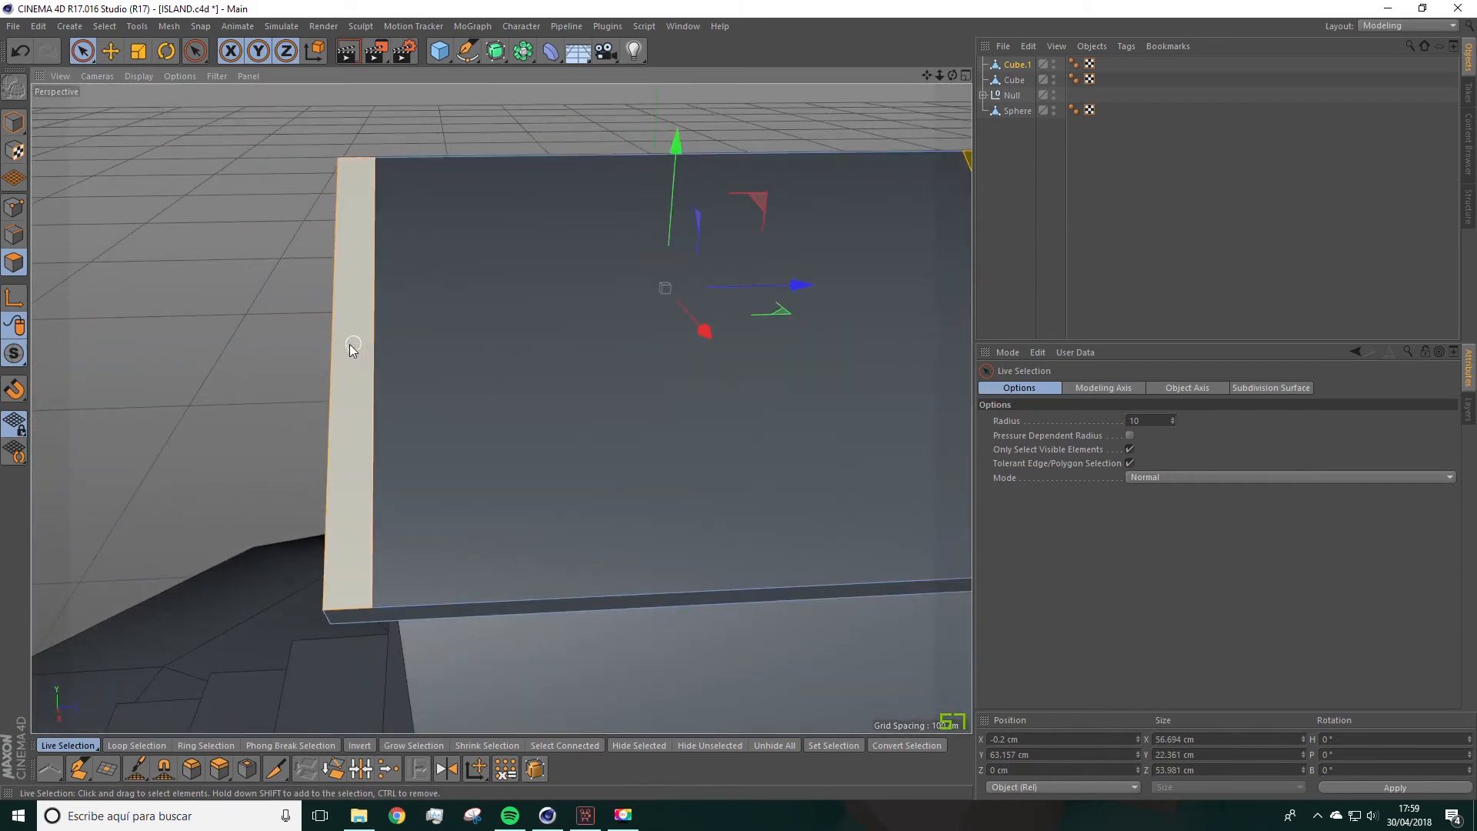
pyautogui.keyDown('alt'); pyautogui.moveTo(320, 204); pyautogui.dragTo(326, 204); pyautogui.keyUp('alt')
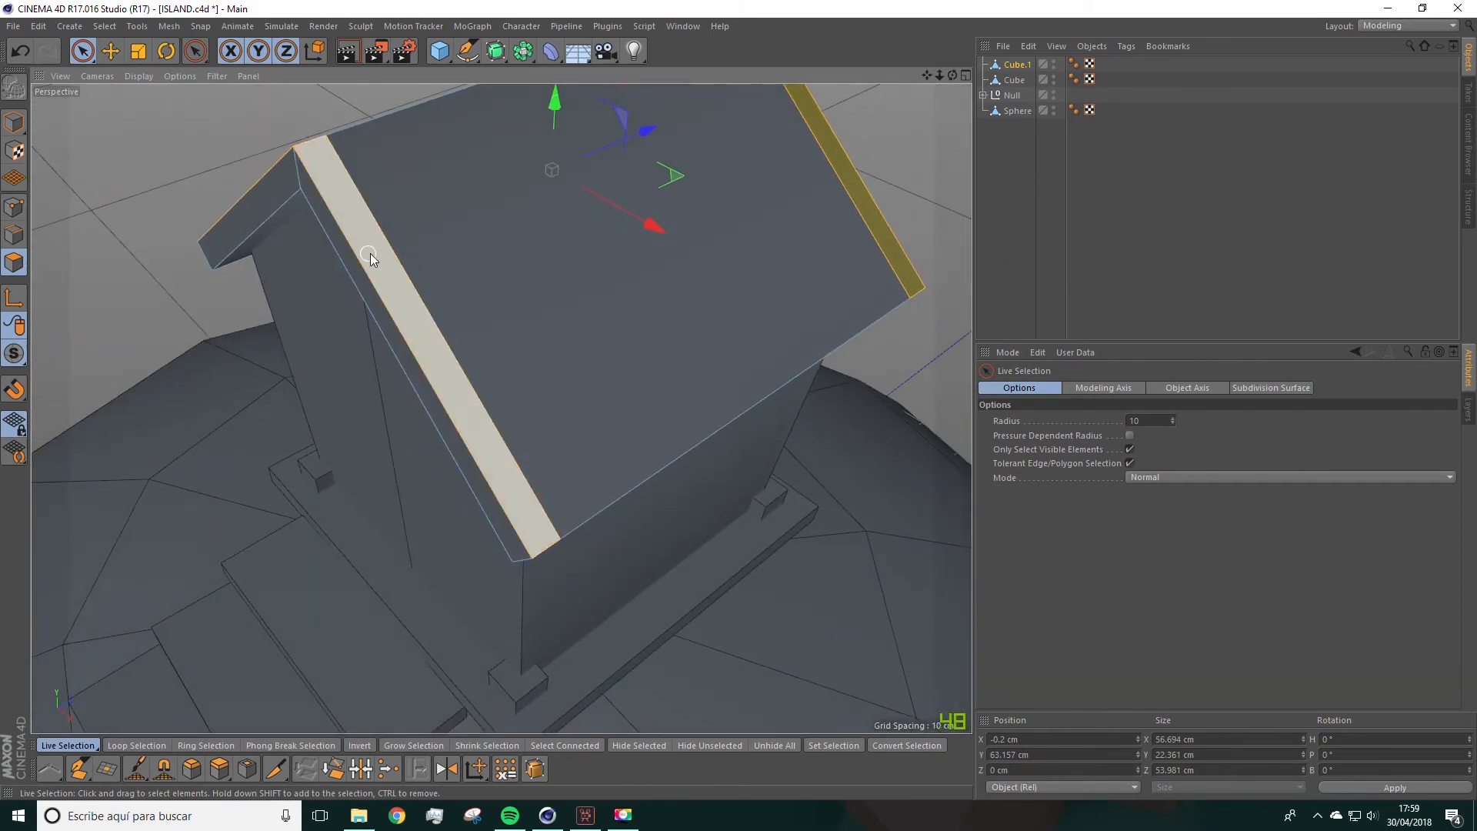
pyautogui.rightClick(372, 252)
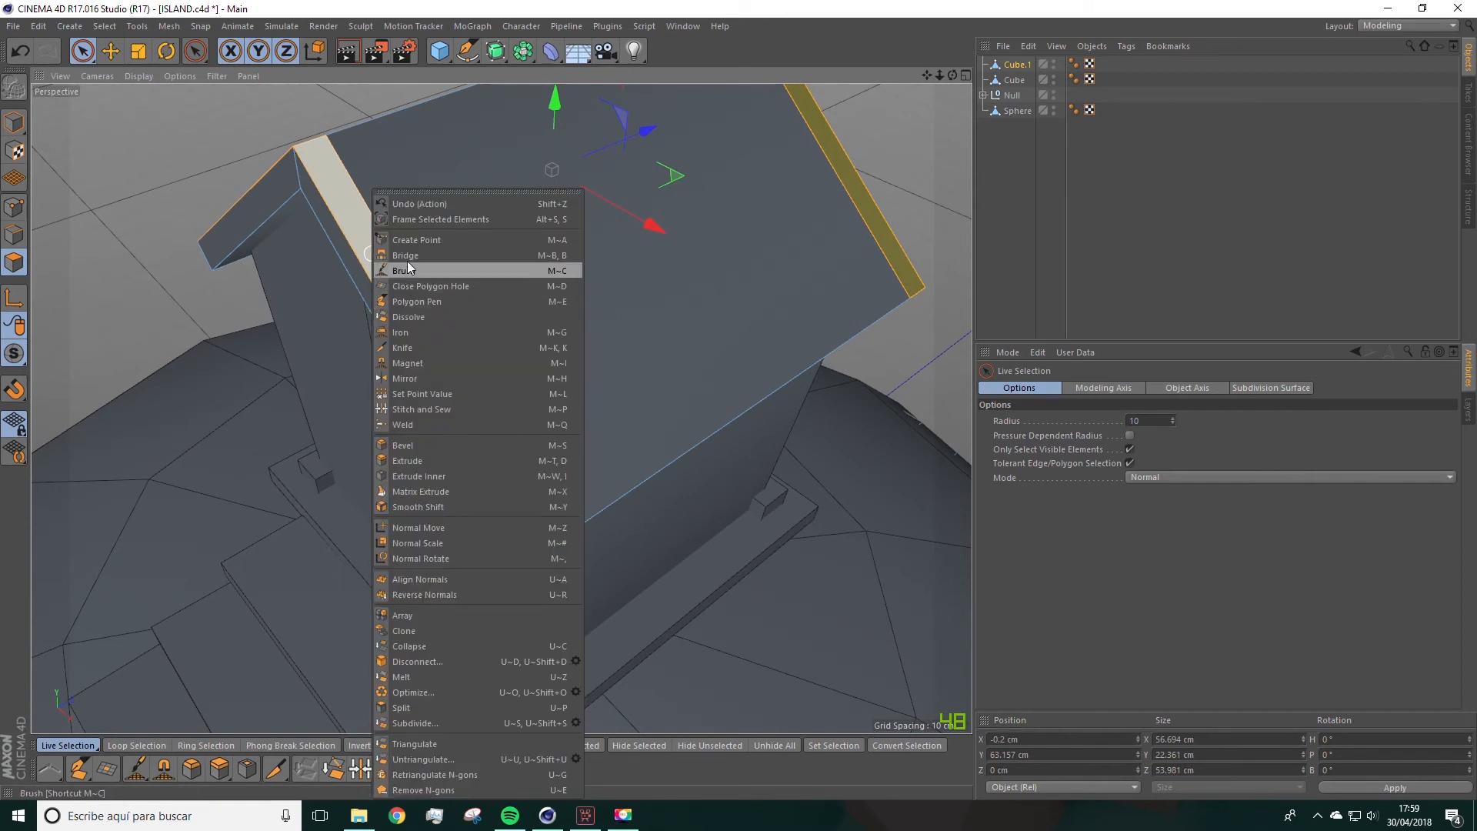
pyautogui.click(403, 460)
pyautogui.keyDown('alt'); pyautogui.moveTo(435, 481); pyautogui.dragTo(573, 349); pyautogui.keyUp('alt')
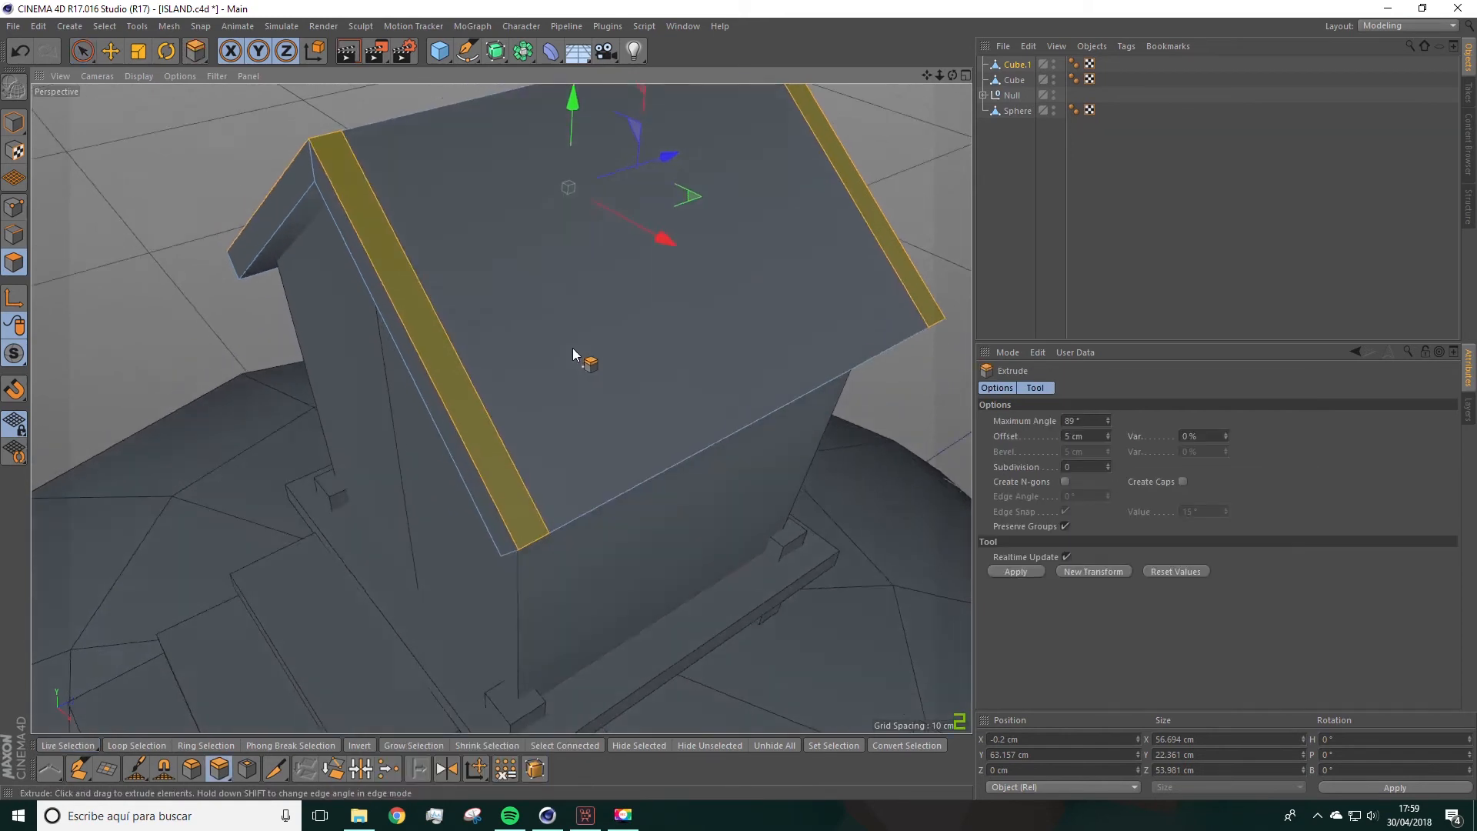
pyautogui.click(1075, 421)
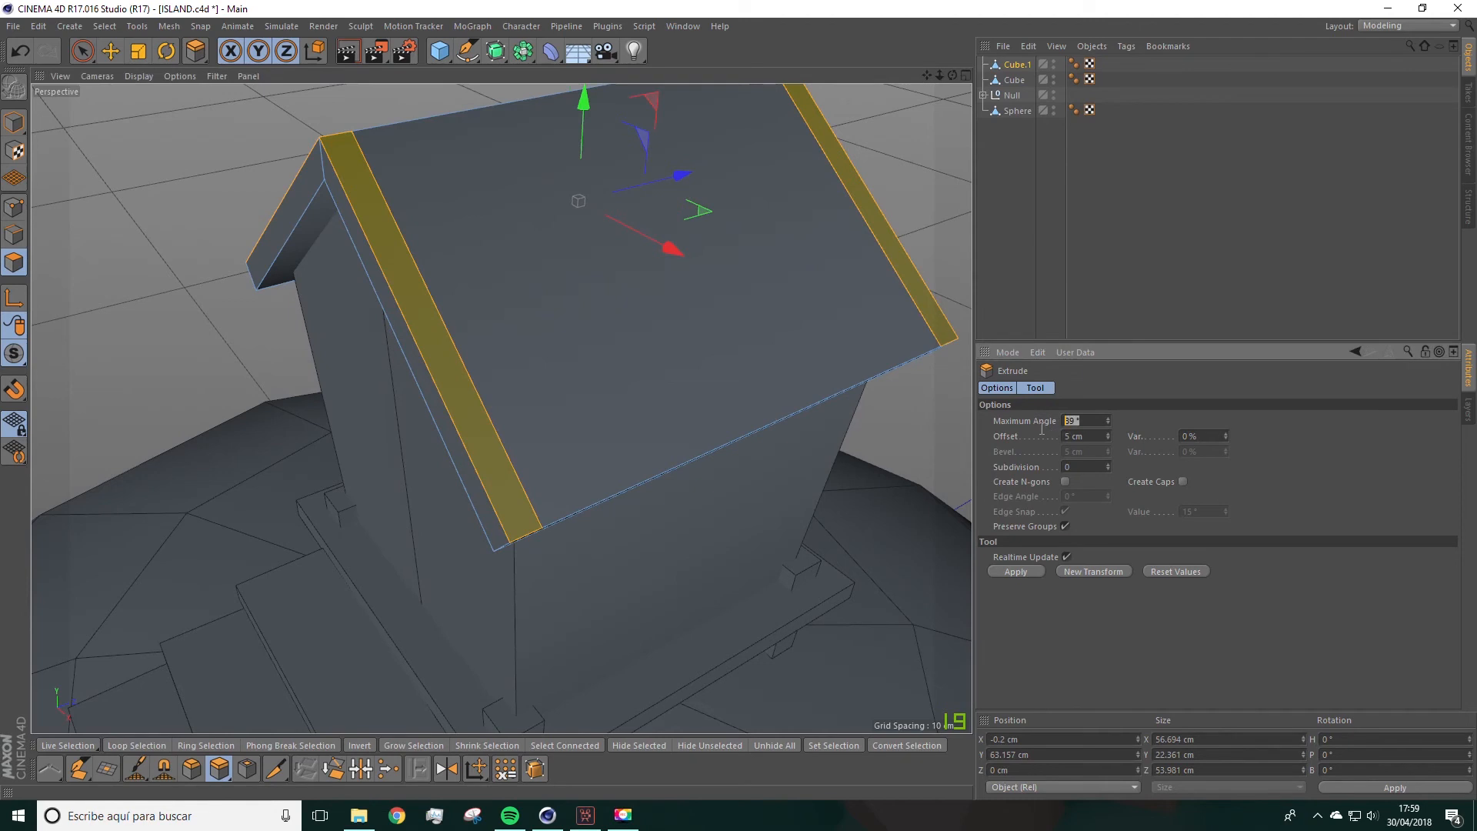
pyautogui.press('Return')
pyautogui.keyDown('alt'); pyautogui.moveTo(684, 419); pyautogui.dragTo(608, 362); pyautogui.keyUp('alt')
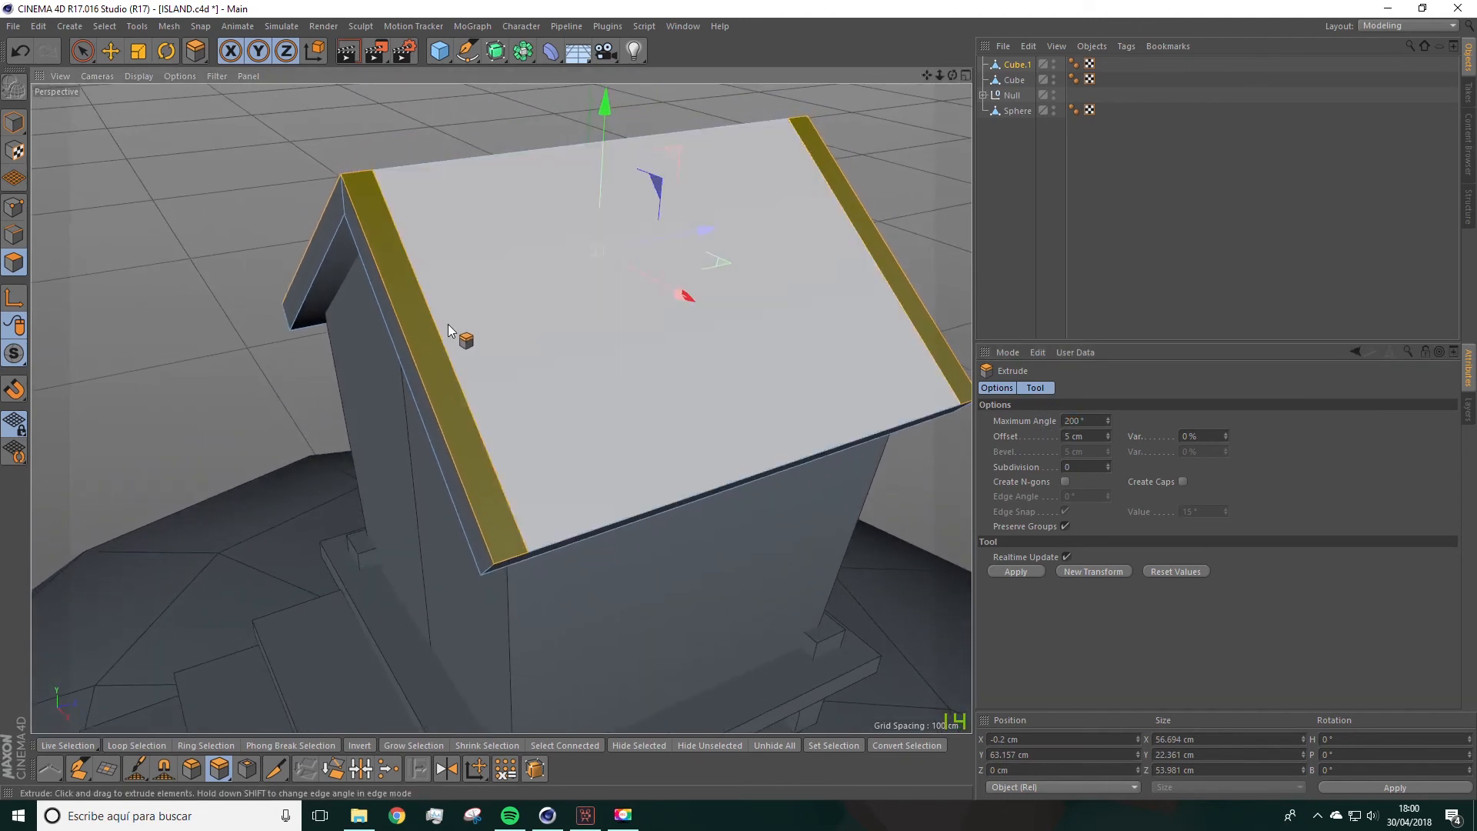
pyautogui.moveTo(423, 323); pyautogui.dragTo(472, 323)
# Step: Deselect all objects and examine the whole island with the finished roof trim
pyautogui.keyDown('alt'); pyautogui.moveTo(550, 401); pyautogui.dragTo(681, 337); pyautogui.keyUp('alt')
pyautogui.scroll(-10, 664, 394)
pyautogui.keyDown('alt'); pyautogui.moveTo(785, 425); pyautogui.dragTo(677, 397); pyautogui.keyUp('alt')
pyautogui.scroll(-4, 749, 444)
pyautogui.click(1167, 252)
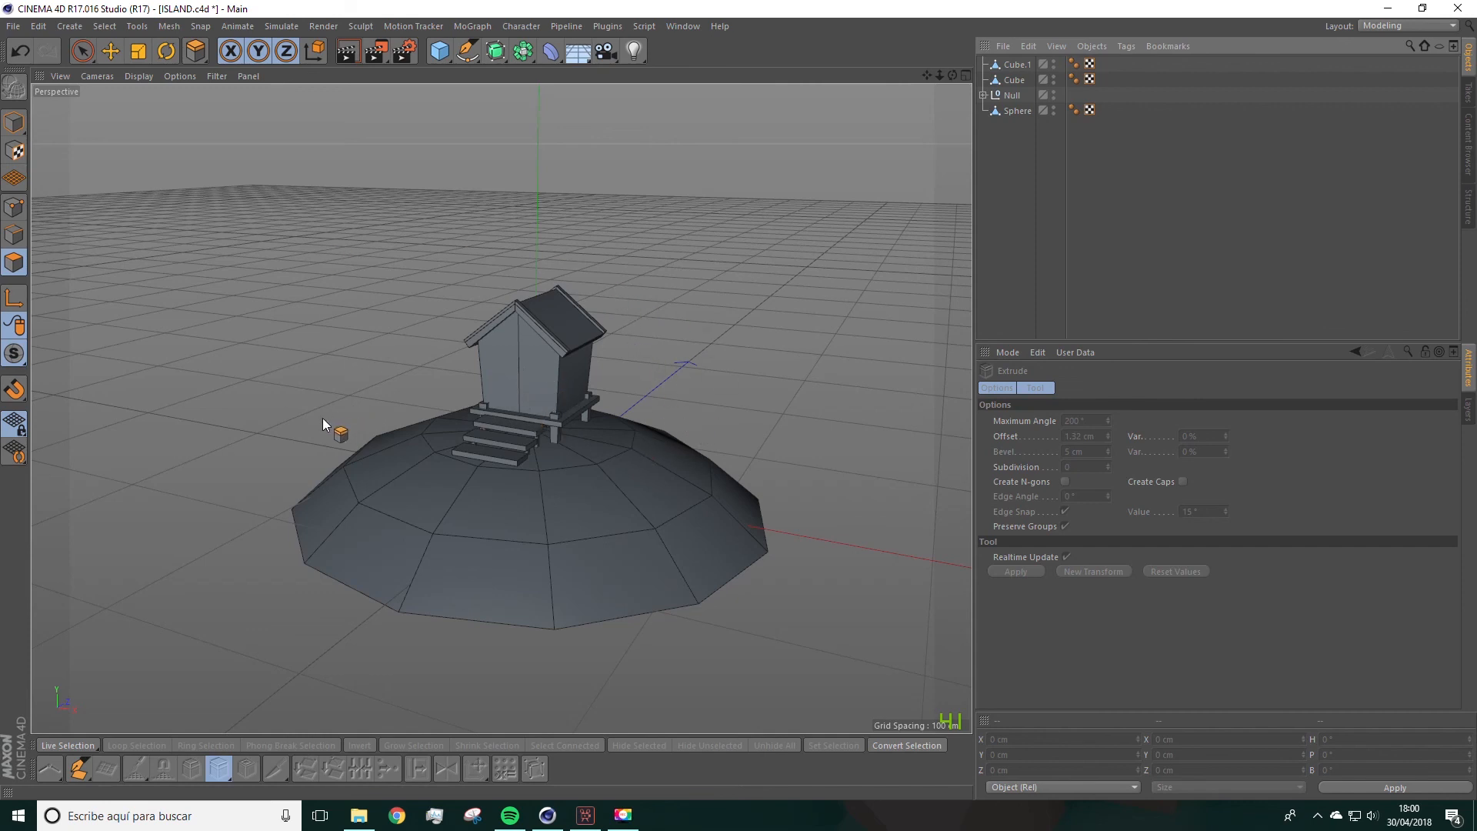
pyautogui.keyDown('alt'); pyautogui.moveTo(294, 369); pyautogui.dragTo(279, 329); pyautogui.keyUp('alt')
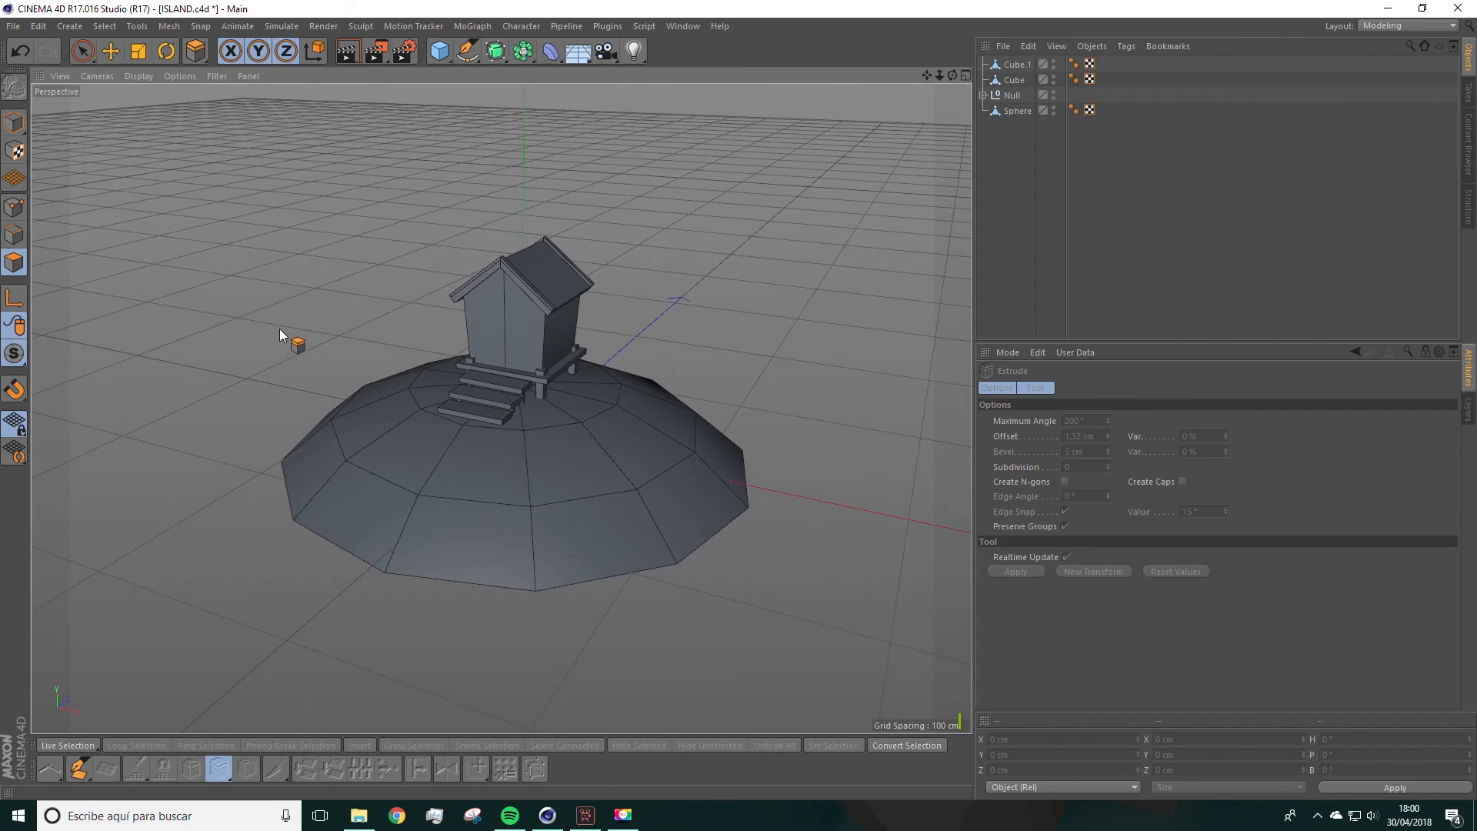